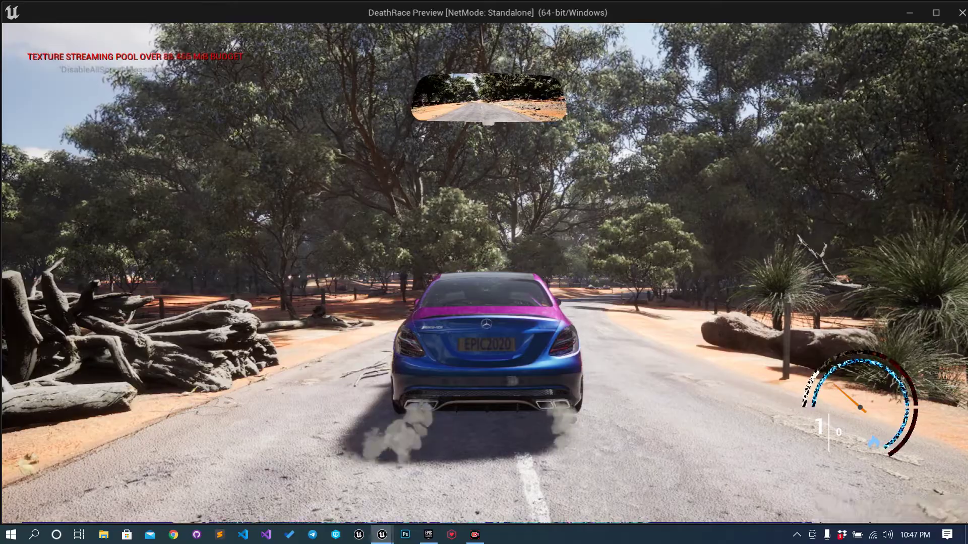
Step: Drive the car along the road in the standalone preview, brake into the right-hand bend, and end the preview
{"action": "key", "text": "w"}
{"action": "key", "text": "a"}
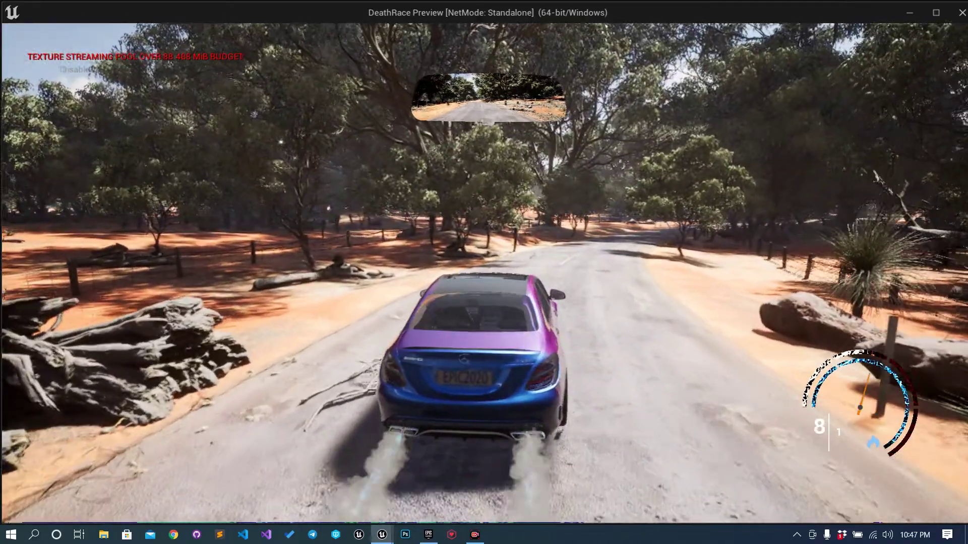
{"action": "key", "text": "w"}
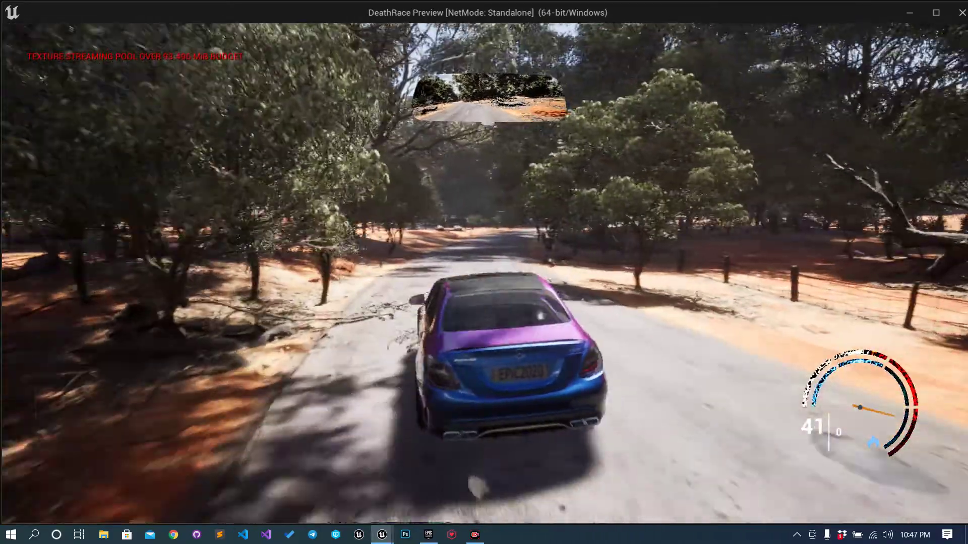
{"action": "key", "text": "w"}
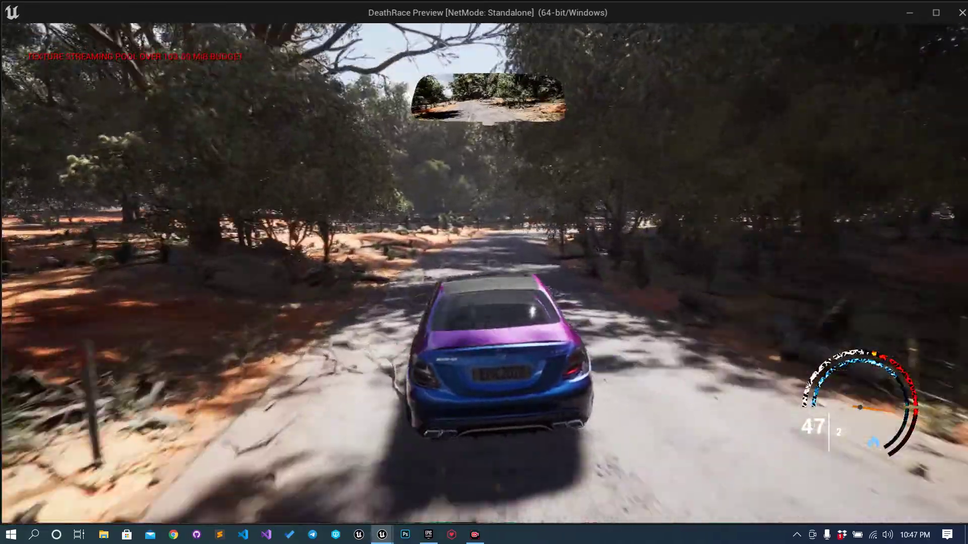
{"action": "key", "text": "w"}
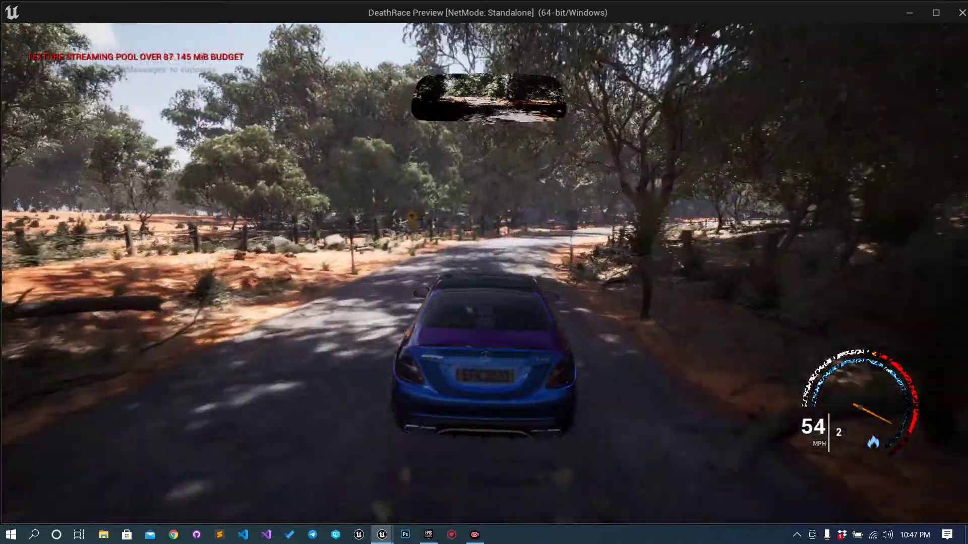
{"action": "key", "text": "s"}
{"action": "key", "text": "s"}
{"action": "key", "text": "d"}
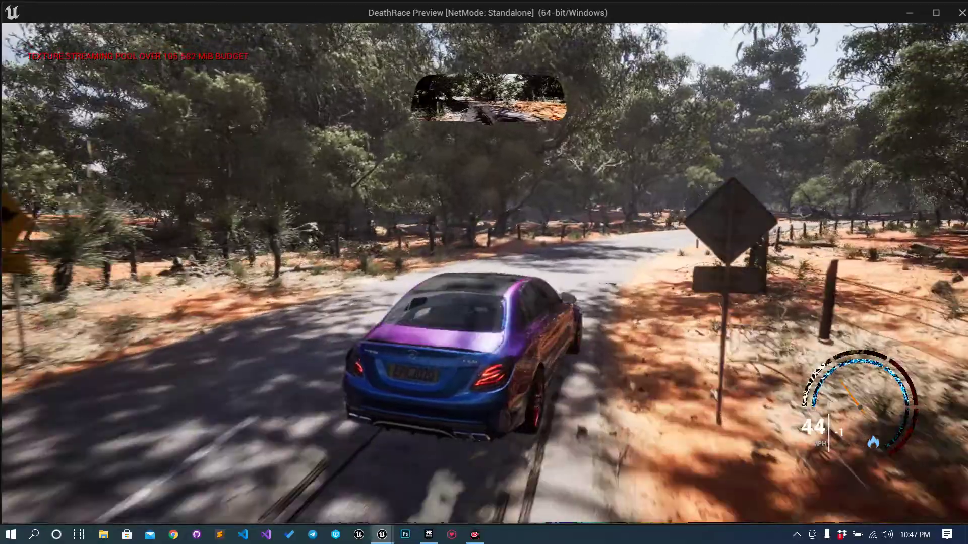
{"action": "key", "text": "Escape"}
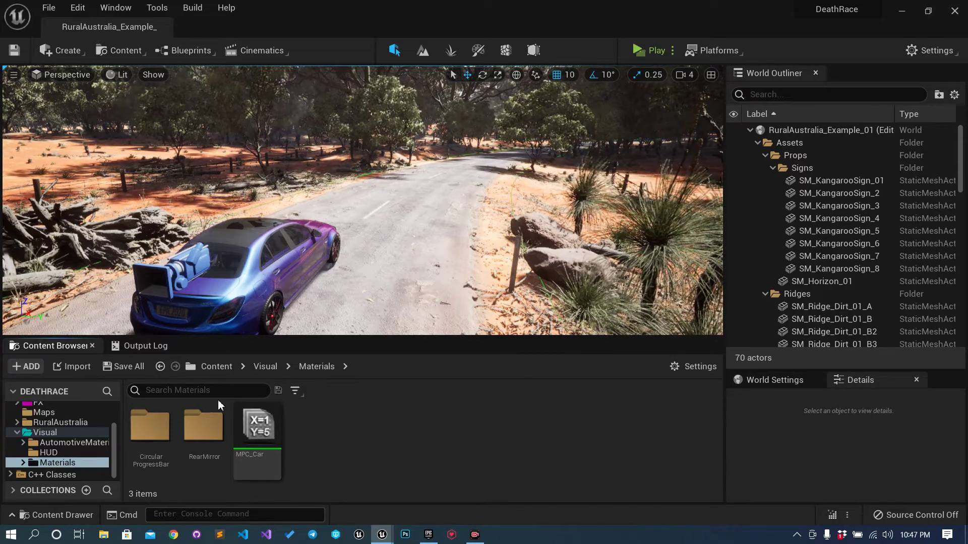
Step: Create a folder named Map inside Content > Visual > Materials and open it
{"action": "left_click", "coordinate": [212, 366]}
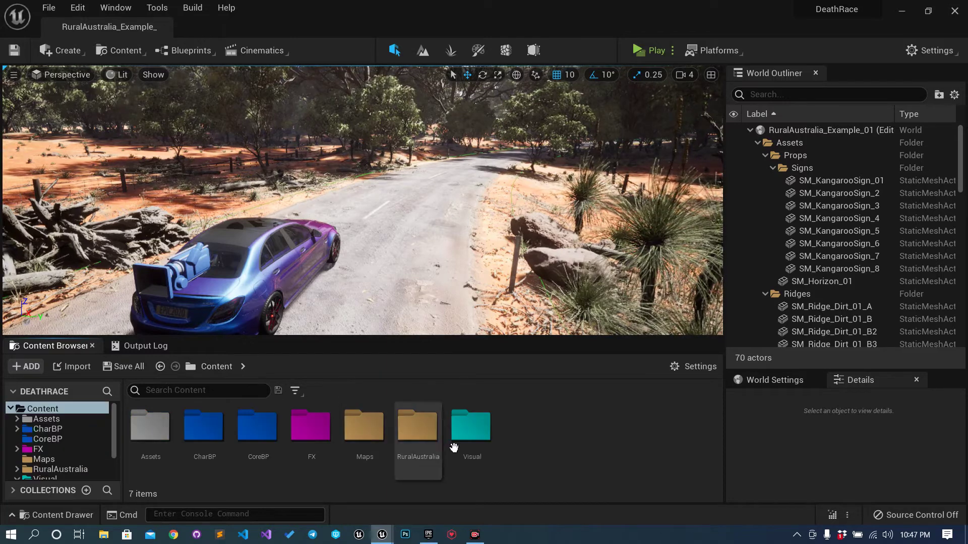
{"action": "double_click", "coordinate": [471, 444]}
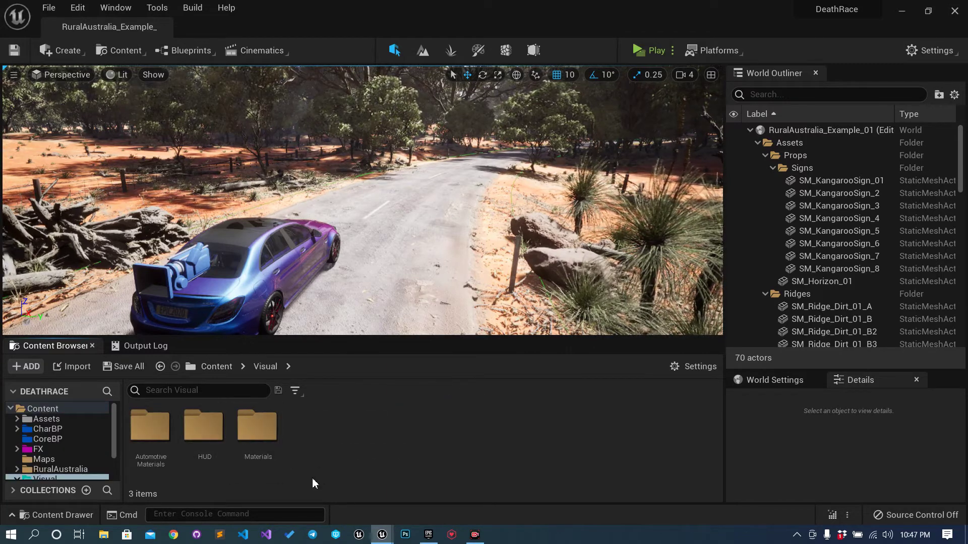
{"action": "double_click", "coordinate": [257, 428]}
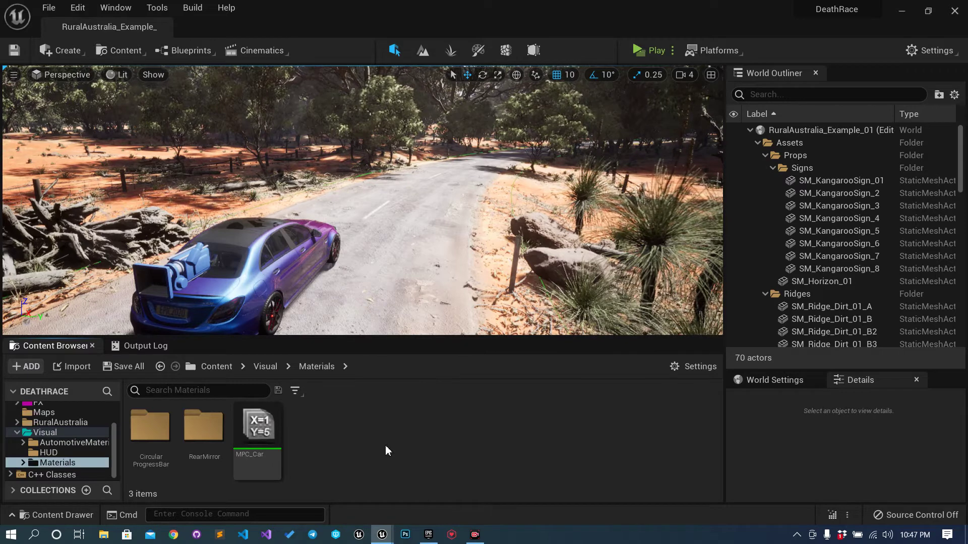
{"action": "key", "text": "ctrl+shift+n"}
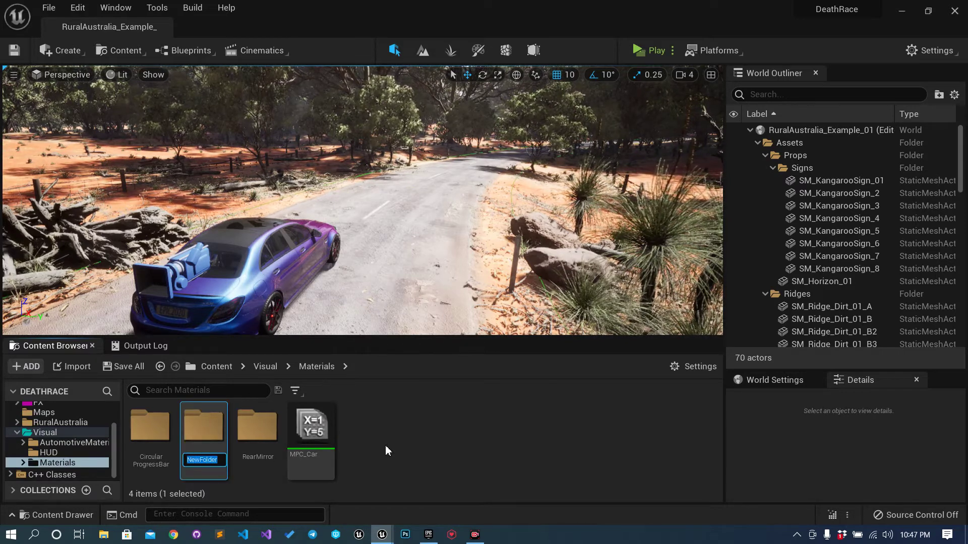
{"action": "key", "text": "Return"}
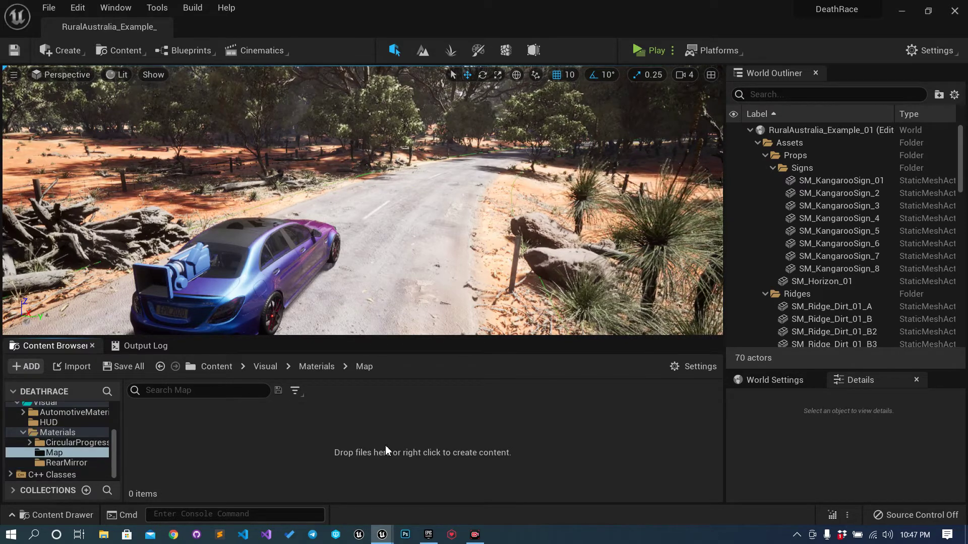
Step: Search the placeable actors for "capture" and place a Scene Capture 2D in the level near the road
{"action": "right_click_drag", "start_coordinate": [432, 241], "coordinate": [427, 291]}
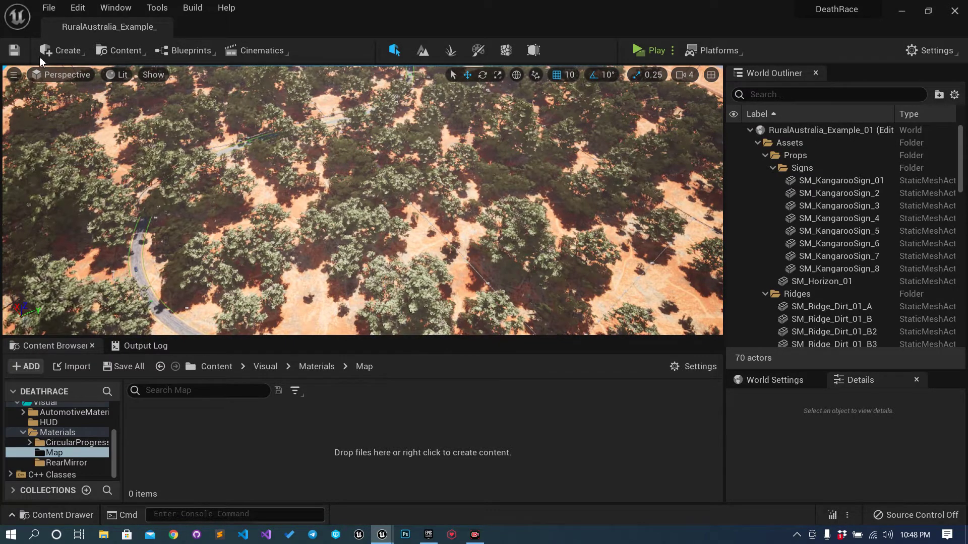
{"action": "left_click", "coordinate": [99, 12]}
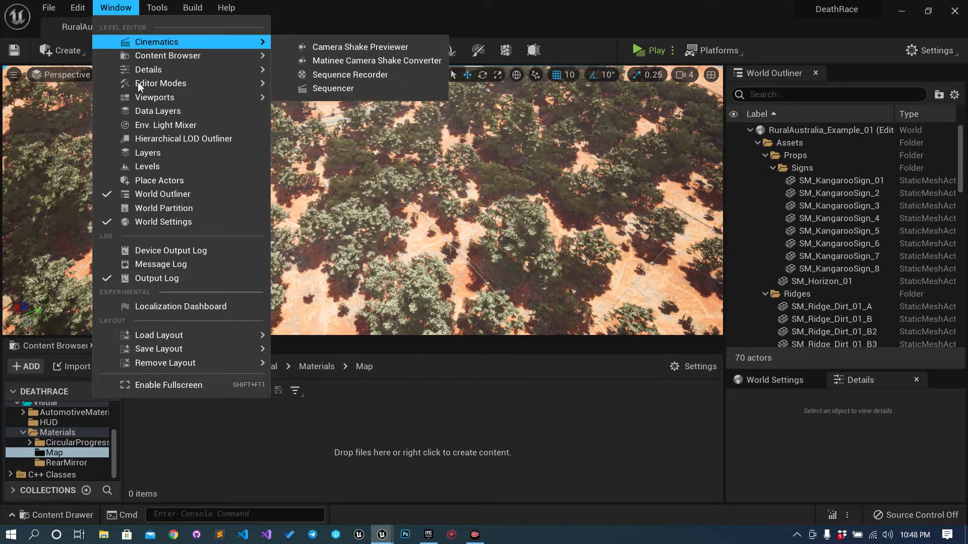
{"action": "left_click", "coordinate": [171, 180]}
{"action": "left_click", "coordinate": [86, 96]}
{"action": "type", "text": "scre"}
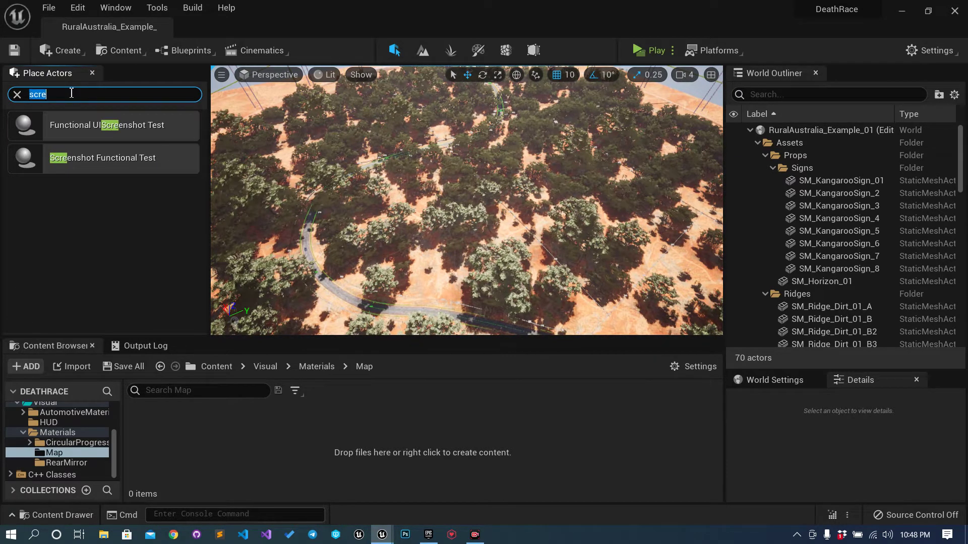
{"action": "type", "text": "captu"}
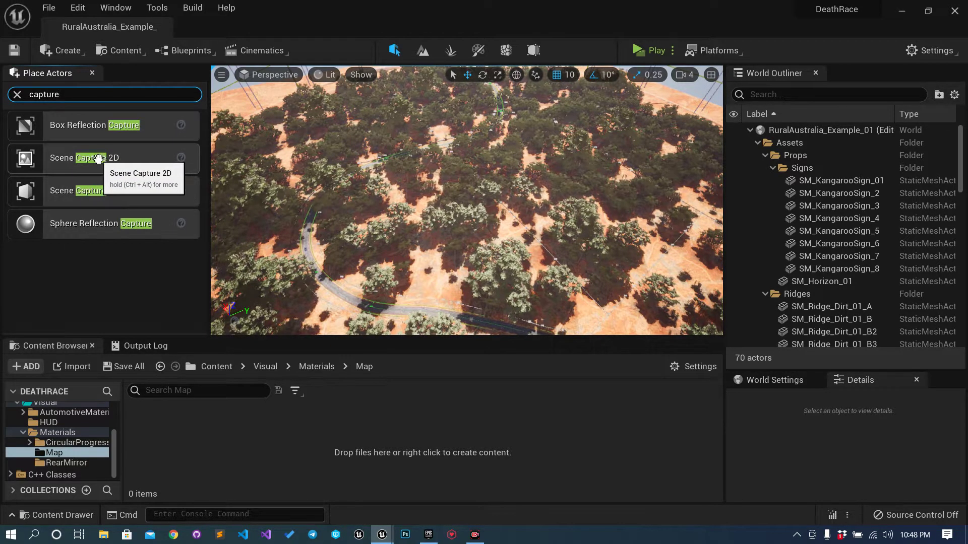
{"action": "left_click_drag", "start_coordinate": [90, 160], "coordinate": [357, 247]}
{"action": "left_click", "coordinate": [430, 293]}
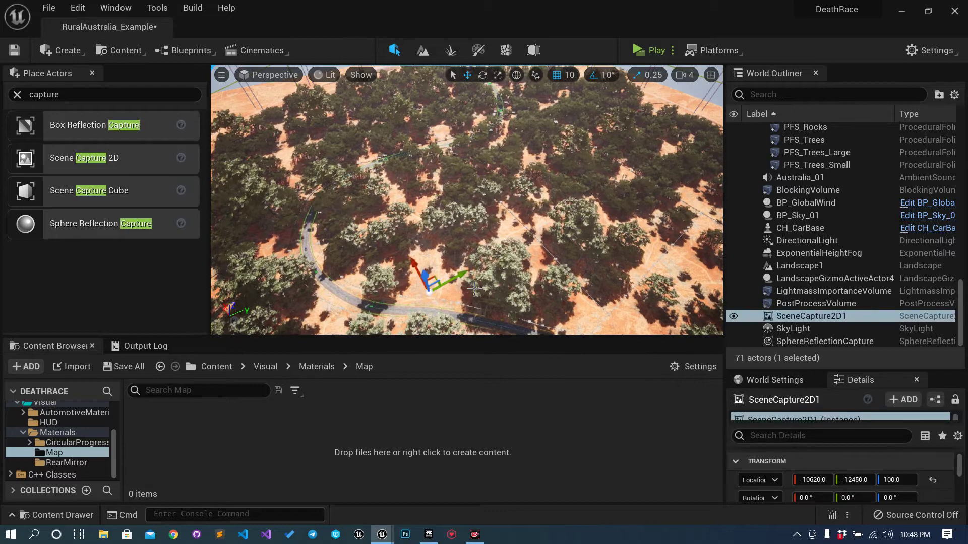
{"action": "key", "text": "f"}
{"action": "scroll", "coordinate": [487, 202], "scroll_direction": "down", "scroll_amount": 5}
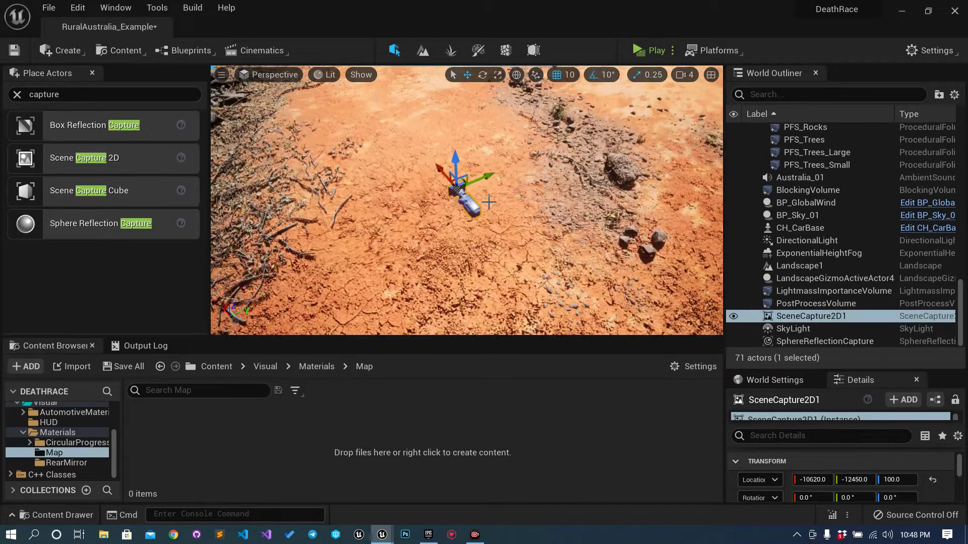
{"action": "left_click", "coordinate": [92, 74]}
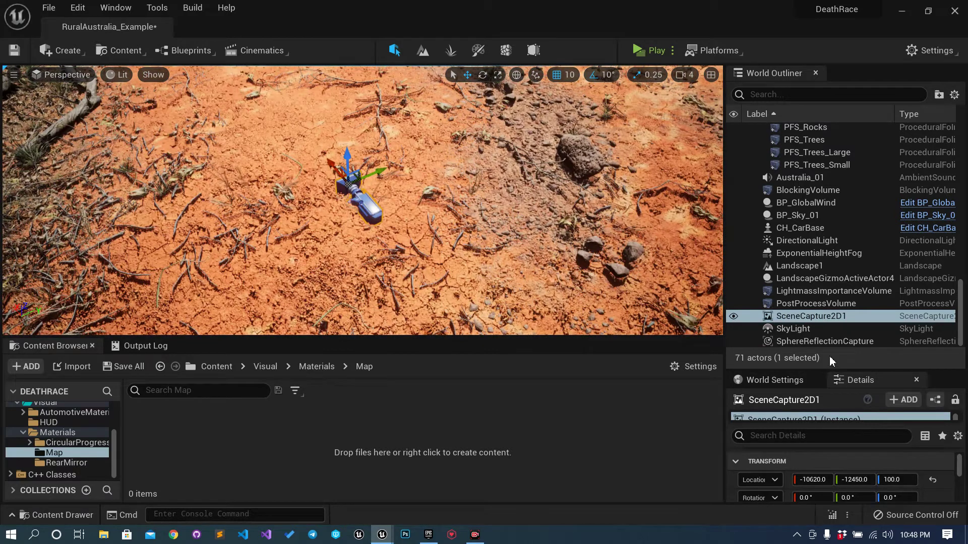
Step: Set the X and Y location of the scene capture actor to 0
{"action": "left_click_drag", "start_coordinate": [828, 372], "coordinate": [821, 268]}
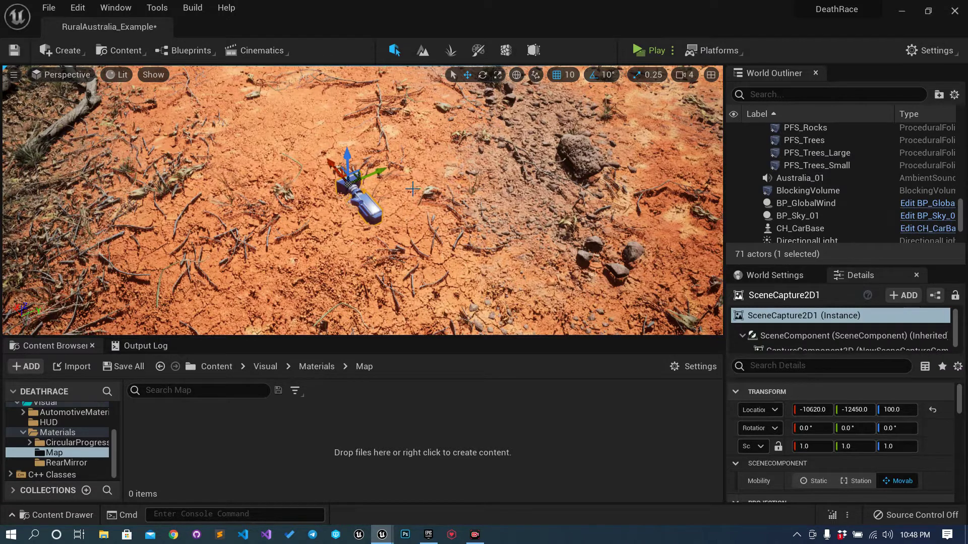
{"action": "left_click", "coordinate": [819, 412]}
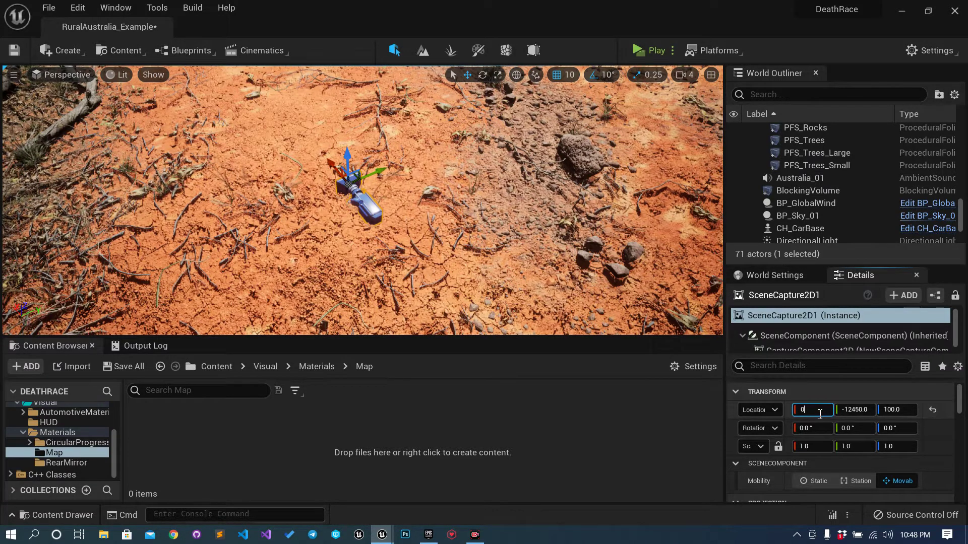
{"action": "type", "text": "0"}
{"action": "key", "text": "Tab"}
{"action": "type", "text": "0"}
{"action": "key", "text": "Return"}
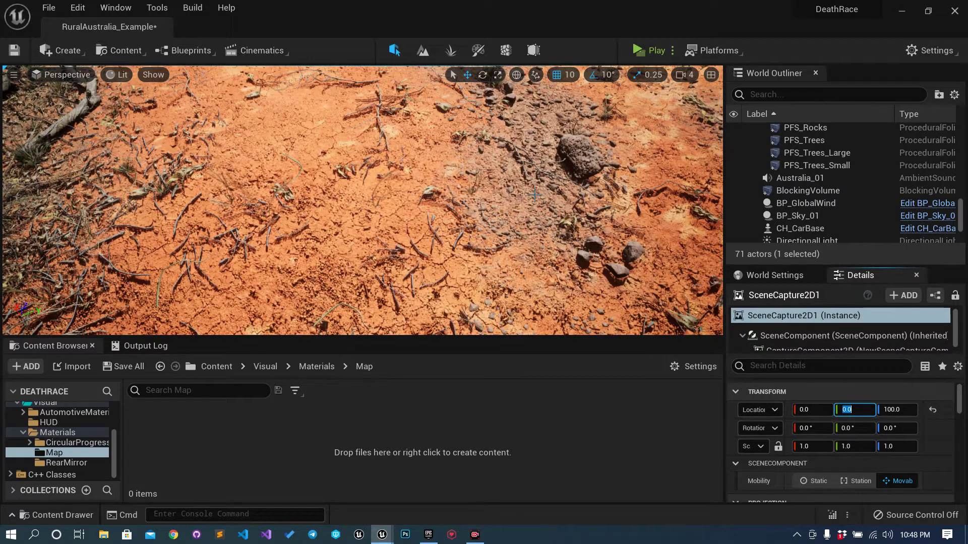
{"action": "key", "text": "f"}
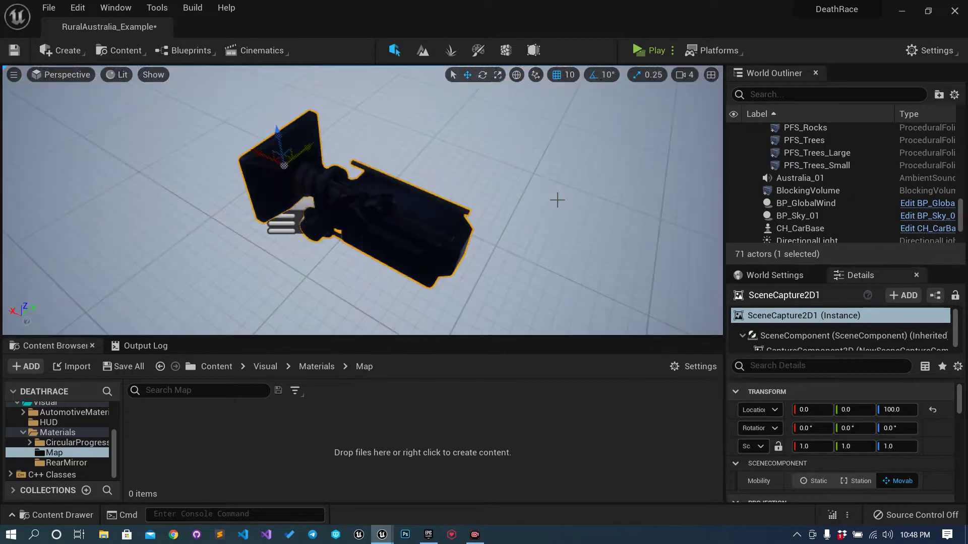
Step: Raise the scene capture actor to a Z location of about 2070
{"action": "right_click_drag", "start_coordinate": [490, 205], "coordinate": [547, 230]}
{"action": "left_click", "coordinate": [898, 409]}
{"action": "type", "text": "161"}
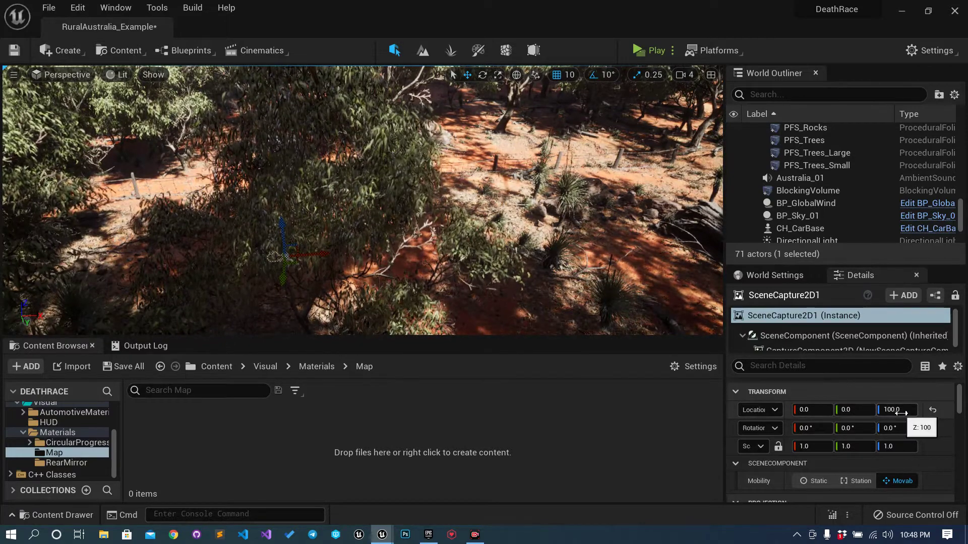
{"action": "key", "text": "Return"}
{"action": "left_click_drag", "start_coordinate": [897, 409], "coordinate": [912, 409]}
{"action": "right_click_drag", "start_coordinate": [541, 191], "coordinate": [541, 201]}
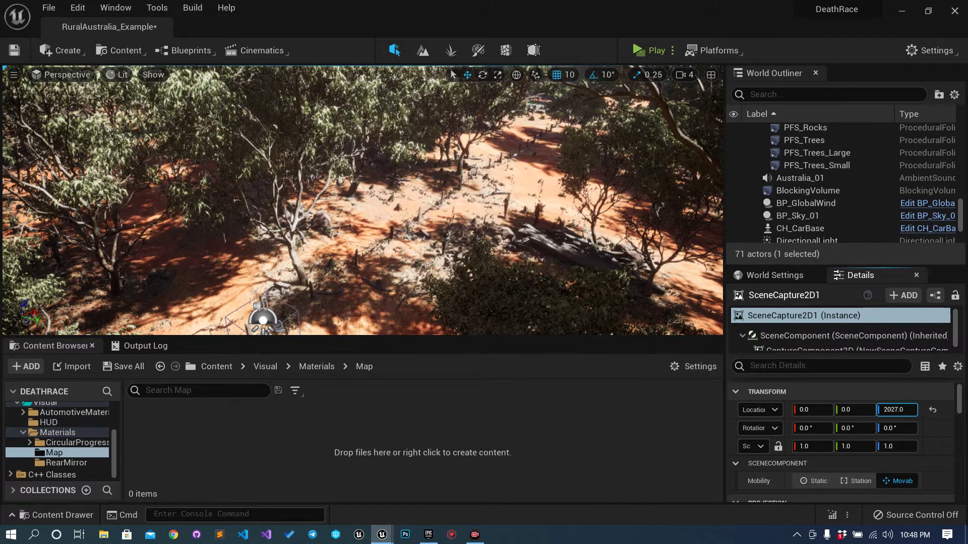
{"action": "right_click_drag", "start_coordinate": [487, 301], "coordinate": [487, 301]}
{"action": "right_click", "coordinate": [378, 220]}
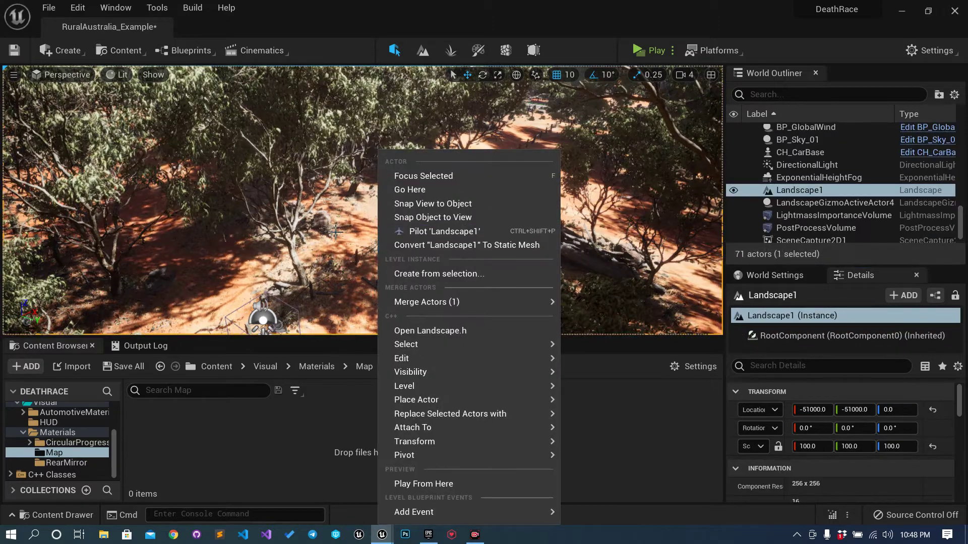
{"action": "key", "text": "Escape"}
{"action": "right_click_drag", "start_coordinate": [403, 215], "coordinate": [403, 216]}
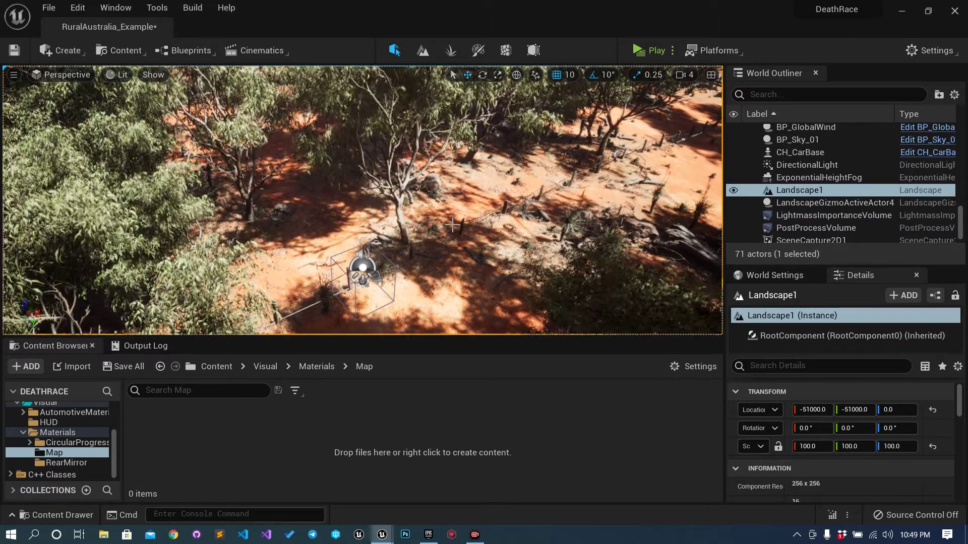
{"action": "key", "text": "f"}
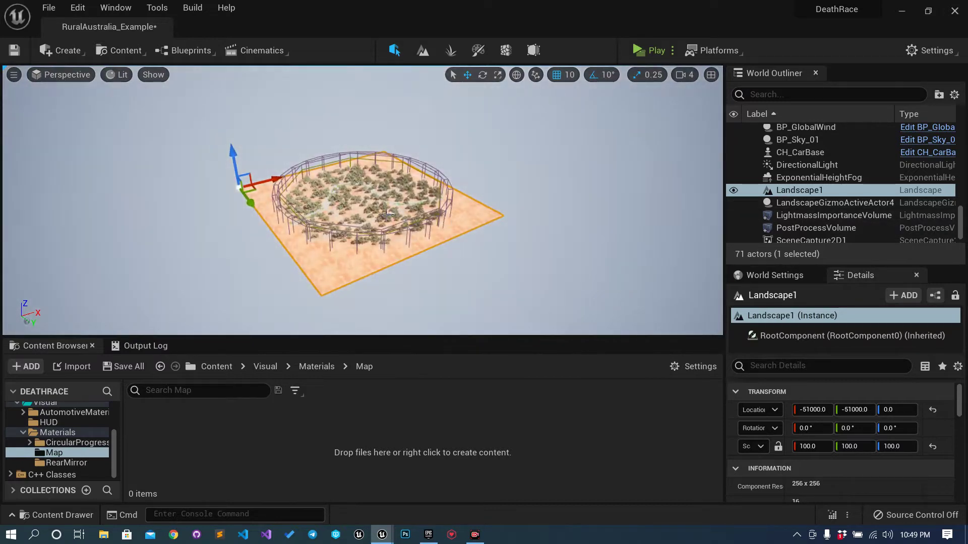
{"action": "key", "text": "ctrl+z"}
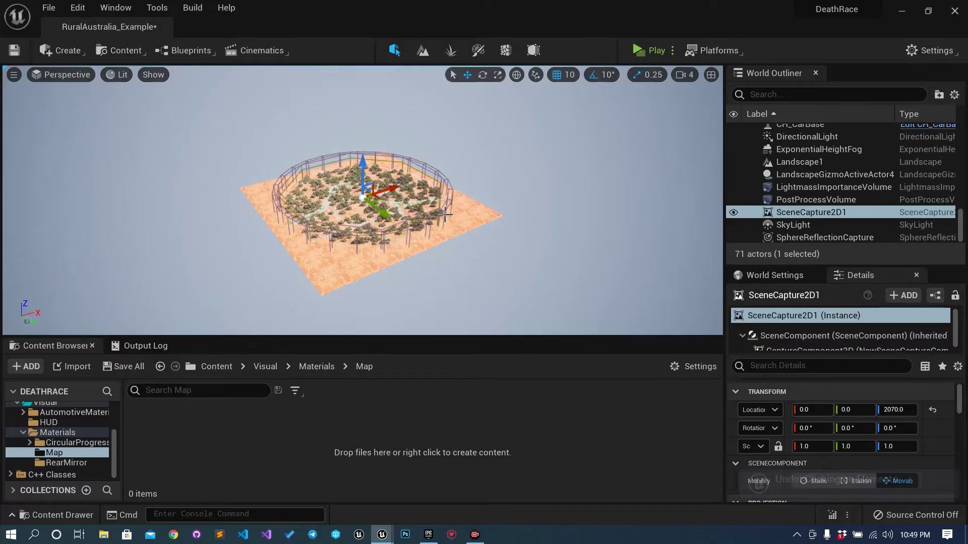
Step: Move the scene capture actor up above the trees to a Z location of 3370
{"action": "key", "text": "f"}
{"action": "scroll", "coordinate": [445, 215], "scroll_direction": "down", "scroll_amount": 5}
{"action": "scroll", "coordinate": [446, 215], "scroll_direction": "up", "scroll_amount": 5}
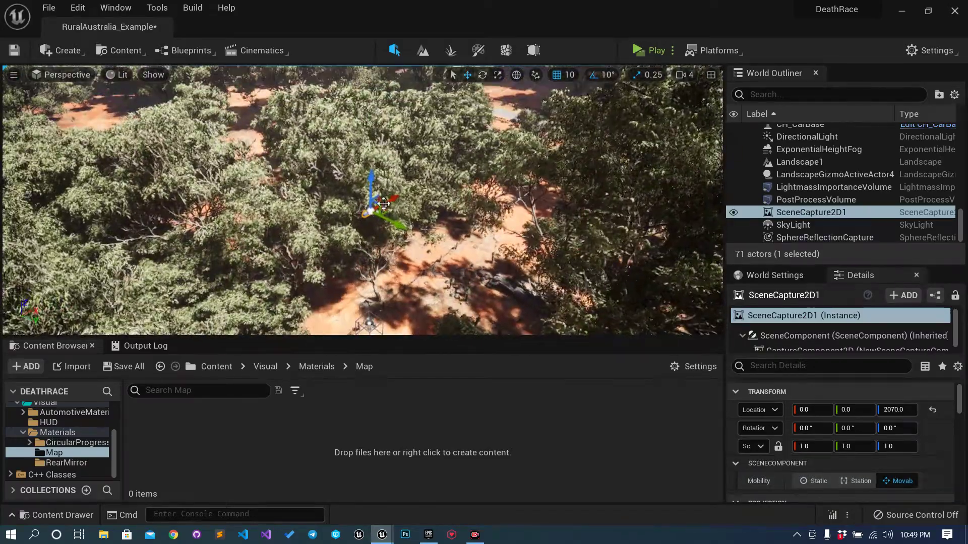
{"action": "left_click_drag", "start_coordinate": [373, 190], "coordinate": [372, 75]}
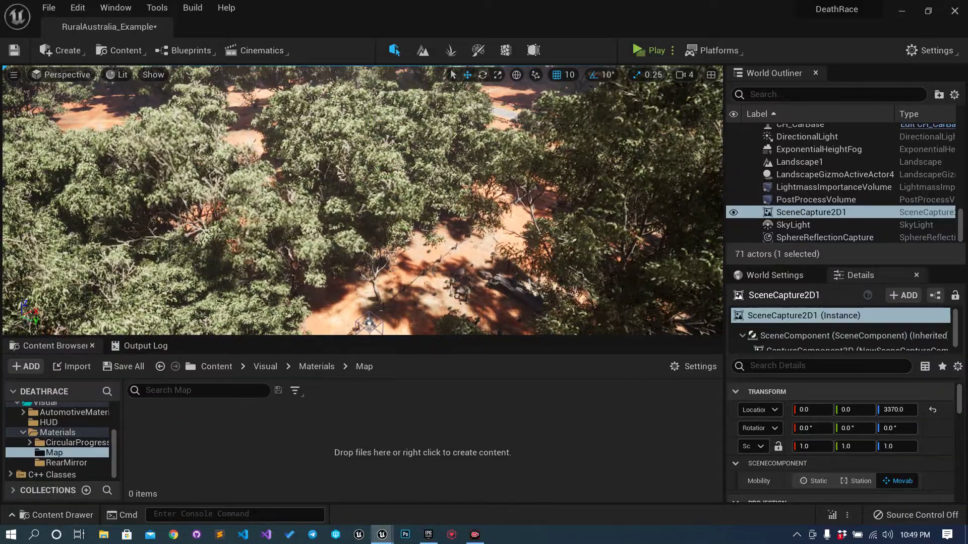
{"action": "key", "text": "f"}
{"action": "scroll", "coordinate": [402, 202], "scroll_direction": "down", "scroll_amount": 5}
{"action": "scroll", "coordinate": [402, 202], "scroll_direction": "up", "scroll_amount": 5}
{"action": "scroll", "coordinate": [362, 200], "scroll_direction": "down", "scroll_amount": 4}
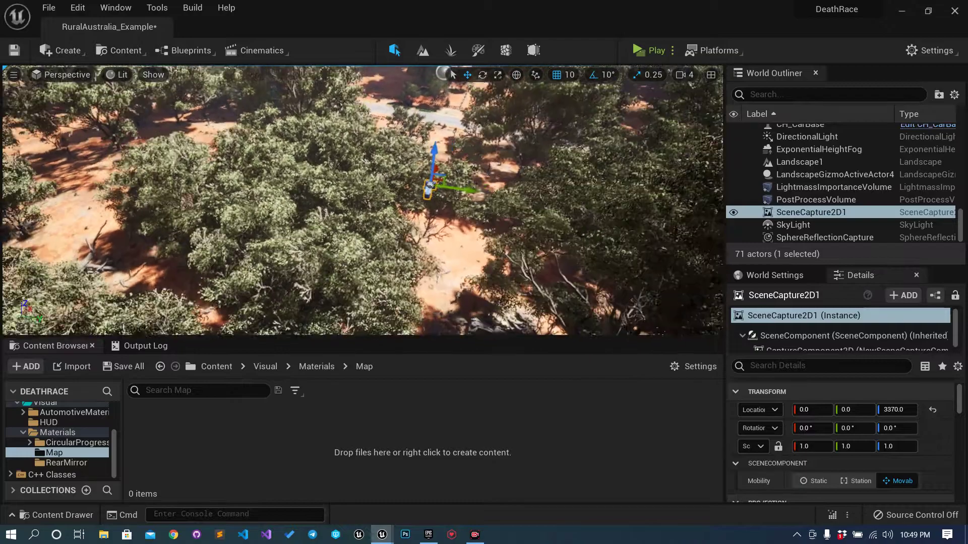
{"action": "scroll", "coordinate": [362, 201], "scroll_direction": "down", "scroll_amount": 2}
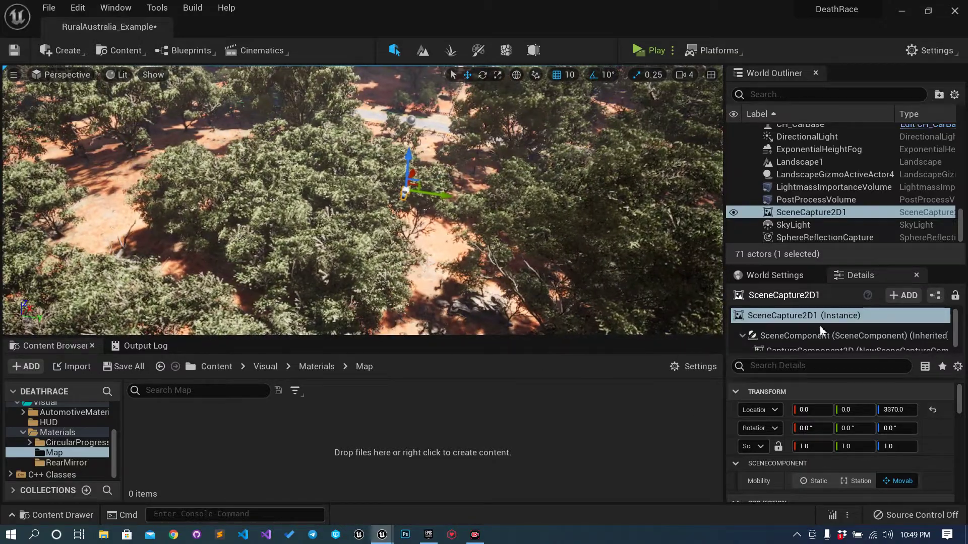
Step: Set the scene capture's projection type to Orthographic with an ortho width of 85000
{"action": "left_click_drag", "start_coordinate": [844, 267], "coordinate": [845, 175]}
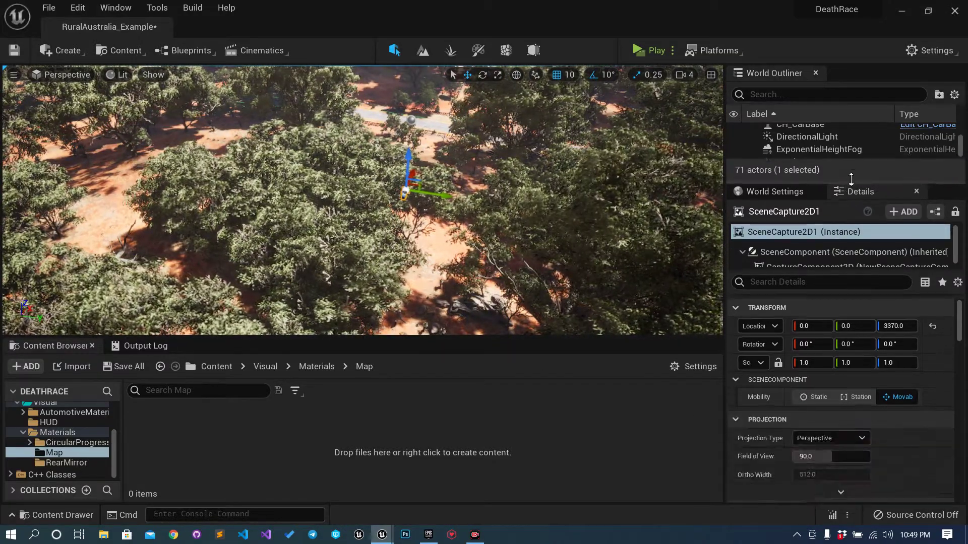
{"action": "scroll", "coordinate": [756, 432], "scroll_direction": "down", "scroll_amount": 2}
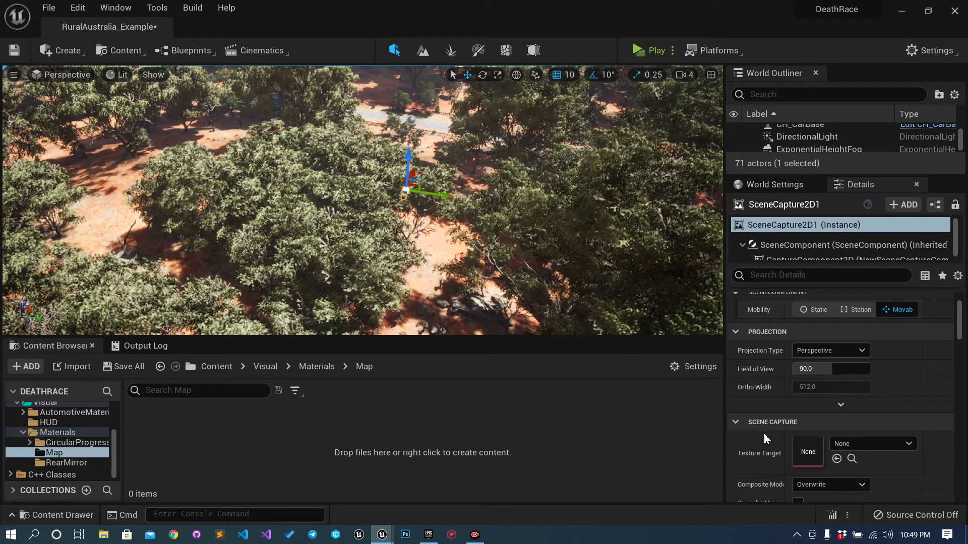
{"action": "left_click", "coordinate": [831, 350]}
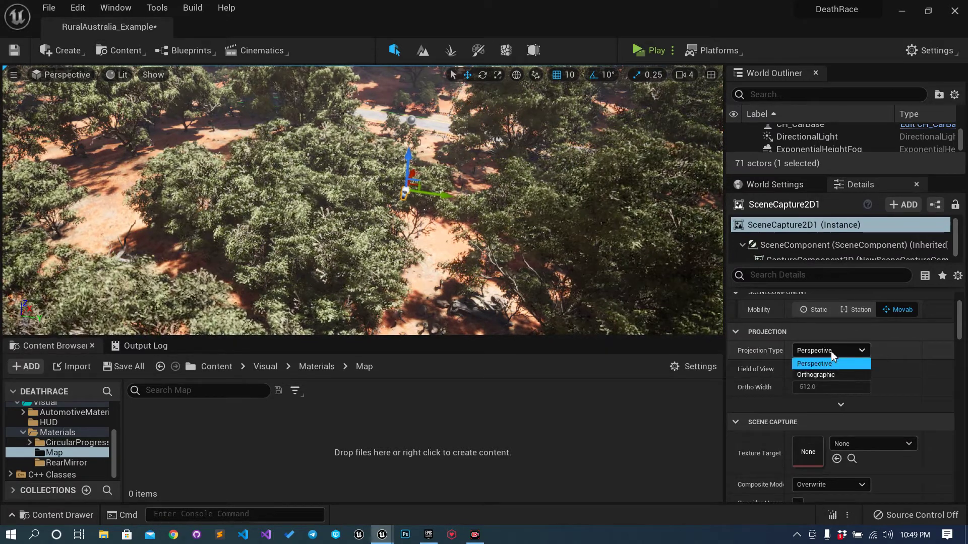
{"action": "left_click", "coordinate": [830, 376]}
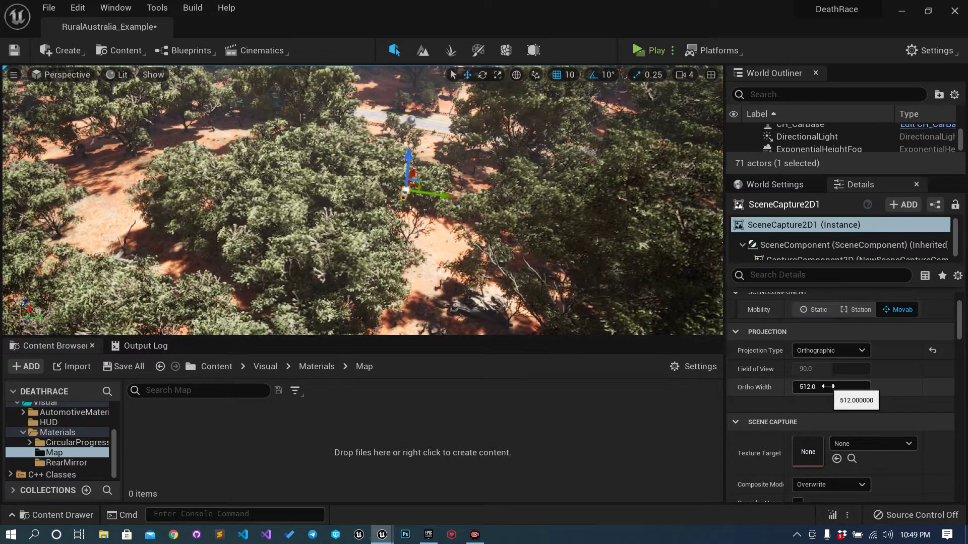
{"action": "left_click", "coordinate": [829, 387]}
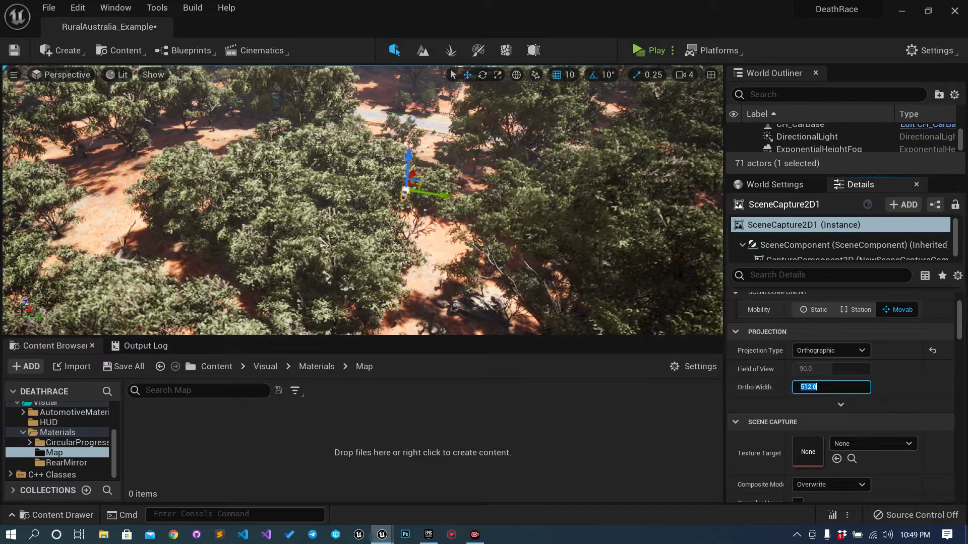
{"action": "double_click", "coordinate": [829, 387]}
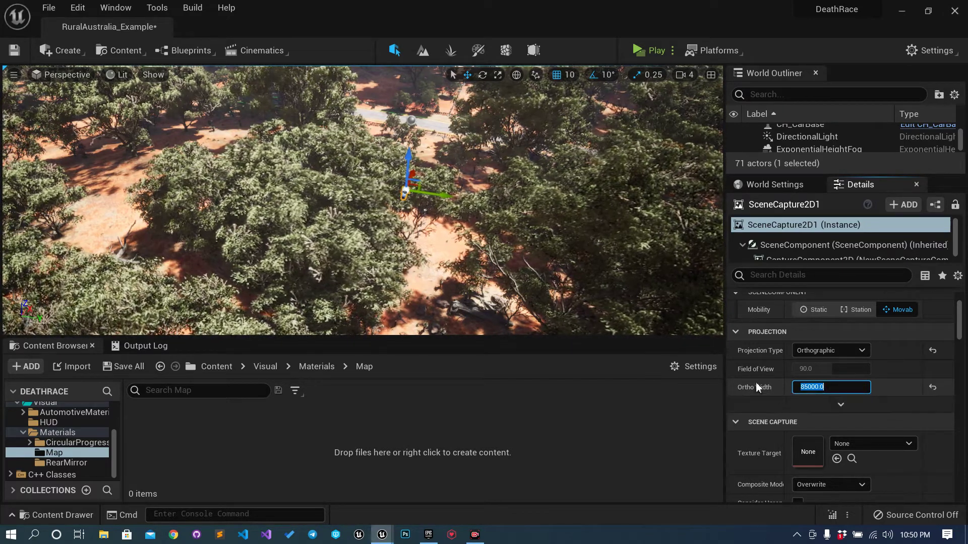
Step: Create a canvas render target named MapRenderTarget in the Map folder and assign it as the scene capture's texture target
{"action": "mouse_move", "coordinate": [716, 252]}
{"action": "right_mouse_down"}
{"action": "mouse_move", "coordinate": [716, 211]}
{"action": "mouse_move", "coordinate": [715, 262]}
{"action": "right_mouse_up"}
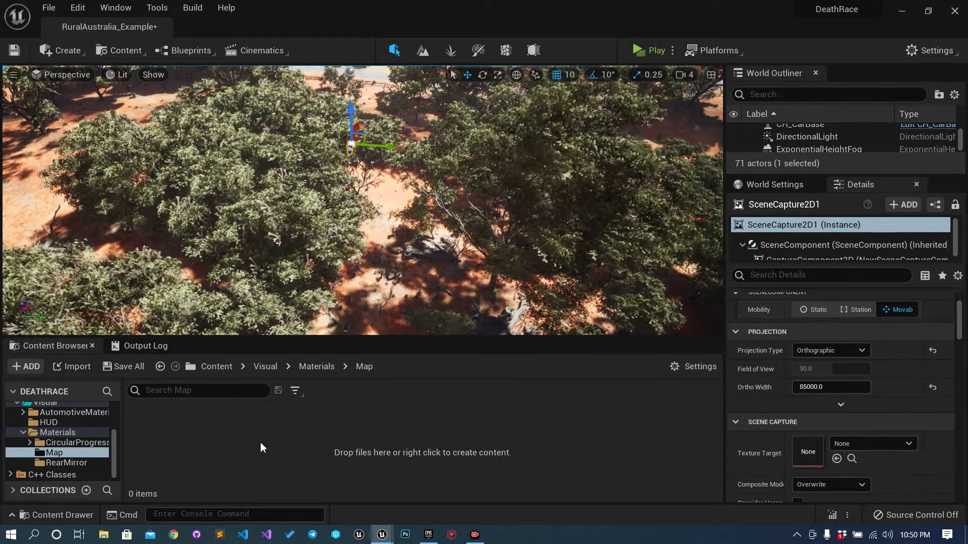
{"action": "right_click", "coordinate": [165, 431]}
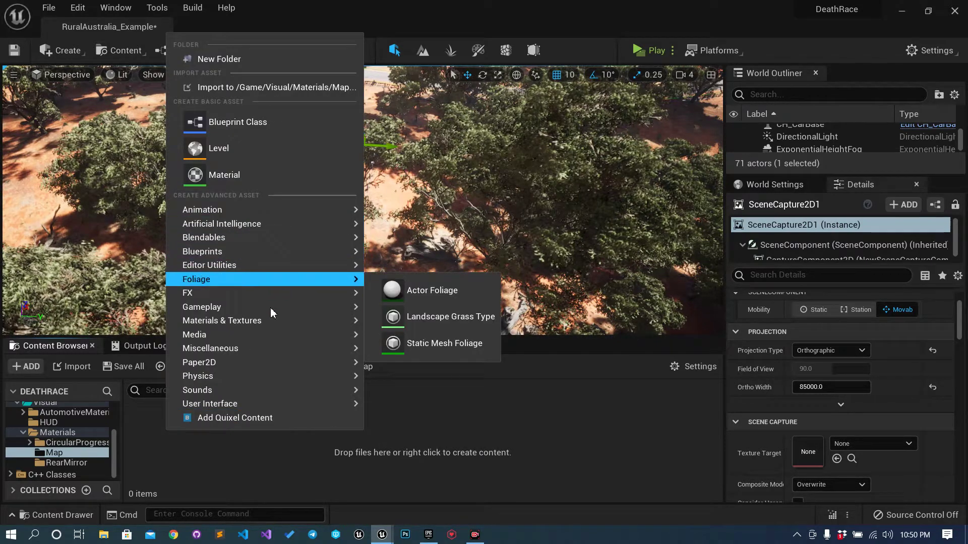
{"action": "mouse_move", "coordinate": [270, 322]}
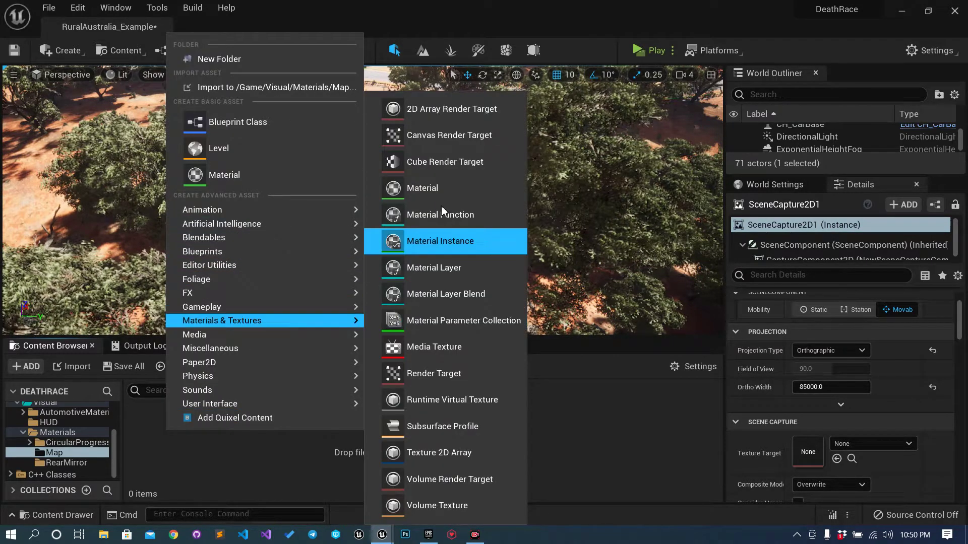
{"action": "left_click", "coordinate": [468, 137]}
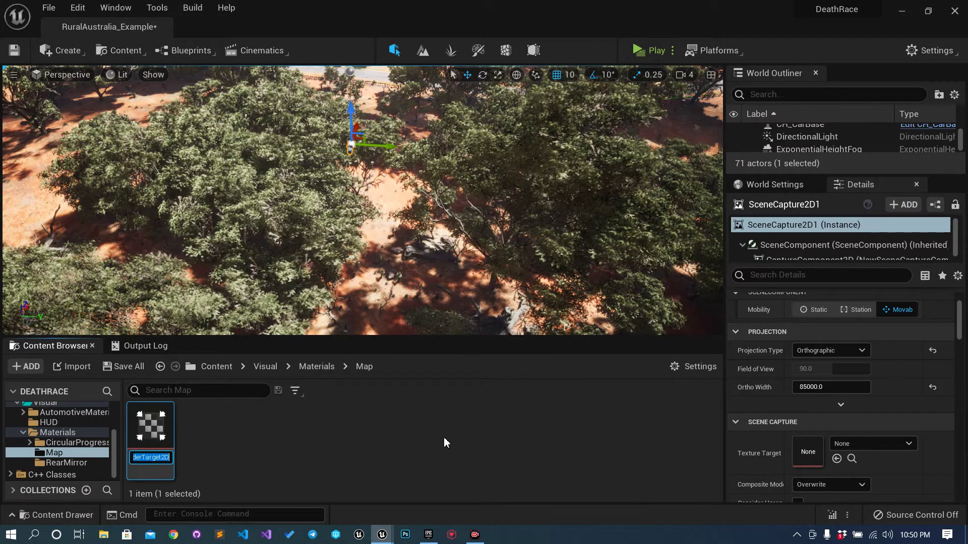
{"action": "type", "text": "MapT"}
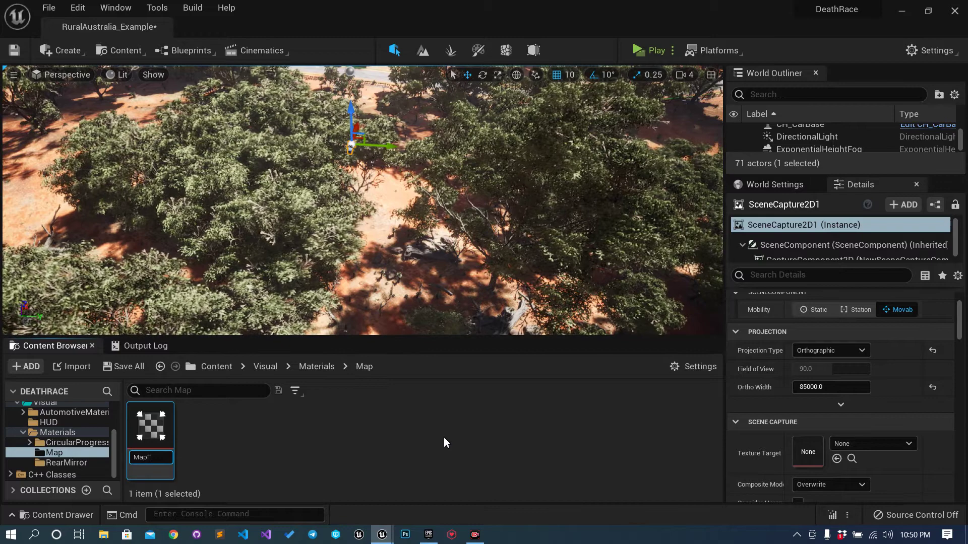
{"action": "type", "text": "Render"}
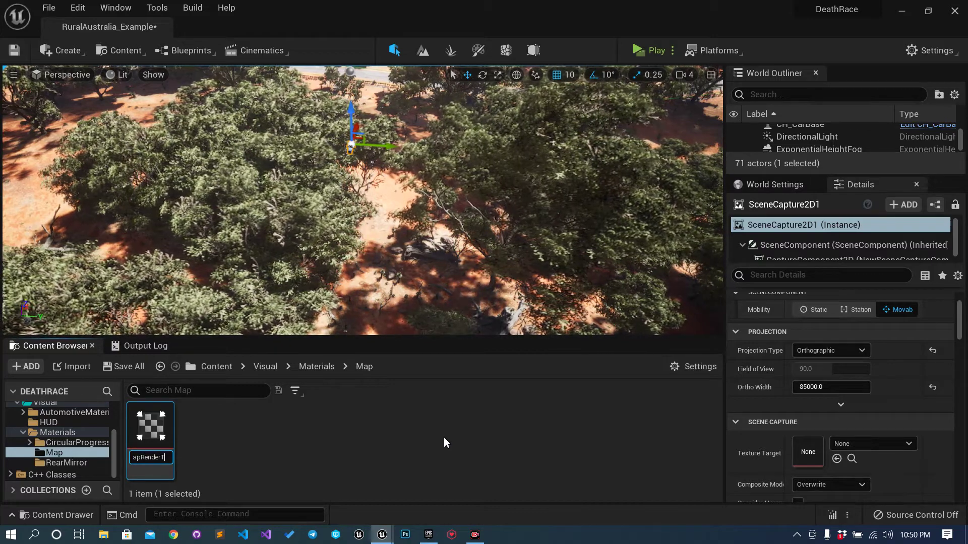
{"action": "key", "text": "Return"}
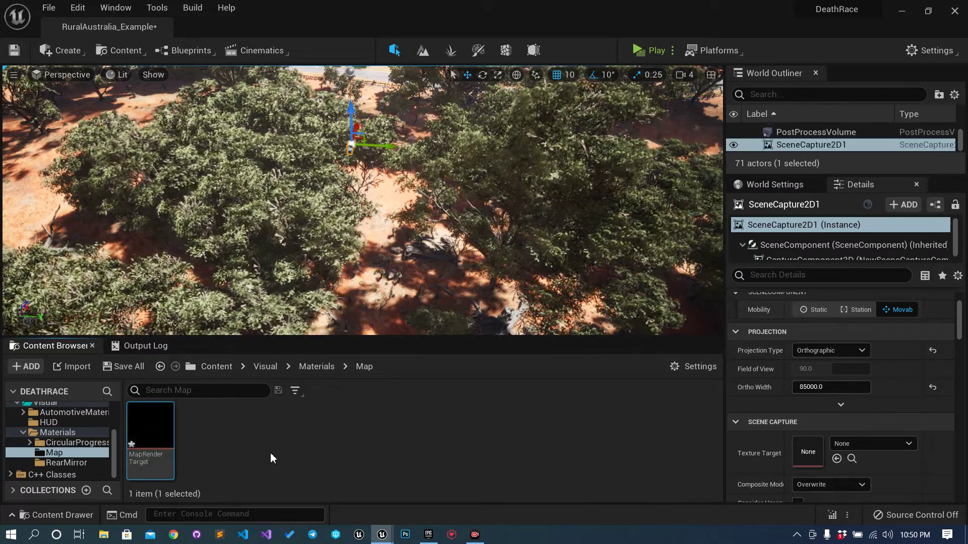
{"action": "left_click", "coordinate": [836, 460]}
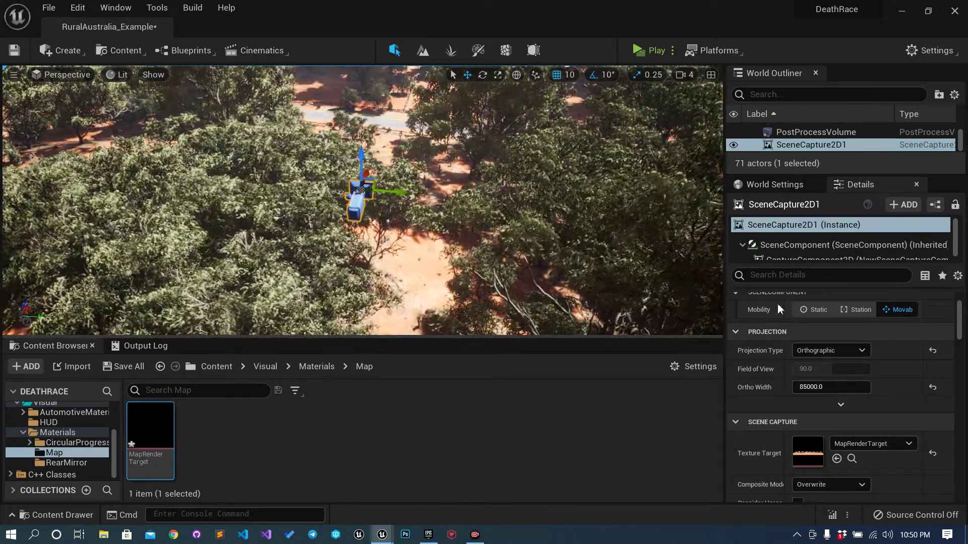
Step: Point the scene capture straight down with a Y rotation of -90° and save the level
{"action": "scroll", "coordinate": [821, 378], "scroll_direction": "up", "scroll_amount": 3}
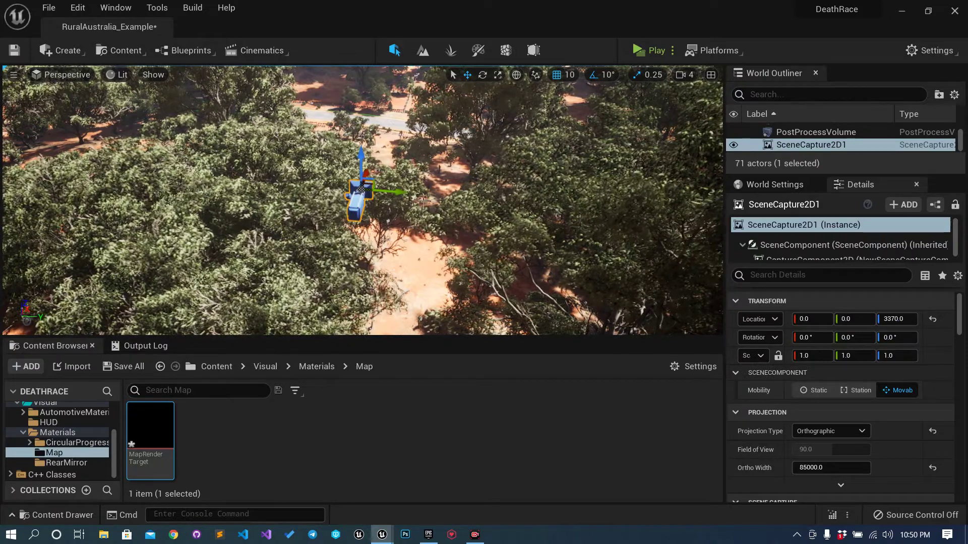
{"action": "left_click", "coordinate": [851, 336]}
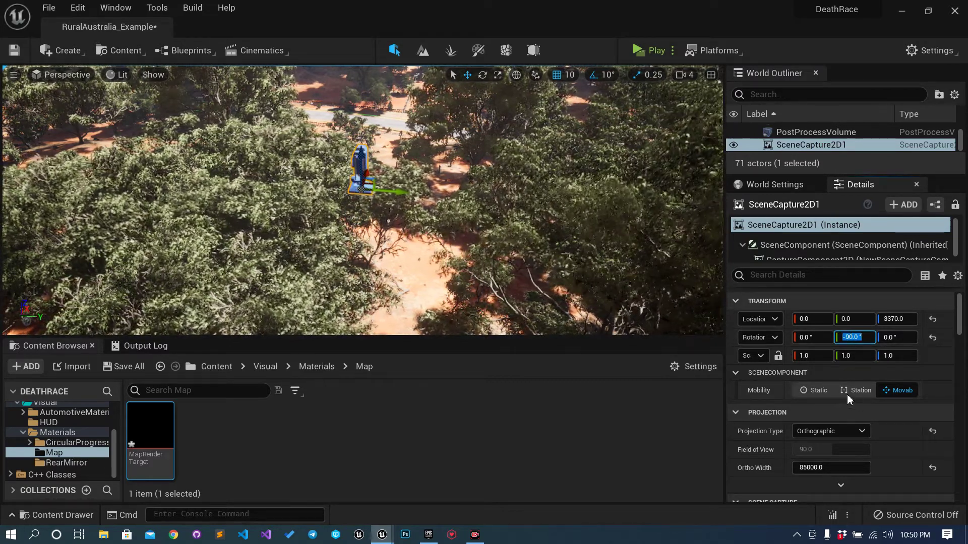
{"action": "scroll", "coordinate": [848, 395], "scroll_direction": "down", "scroll_amount": 4}
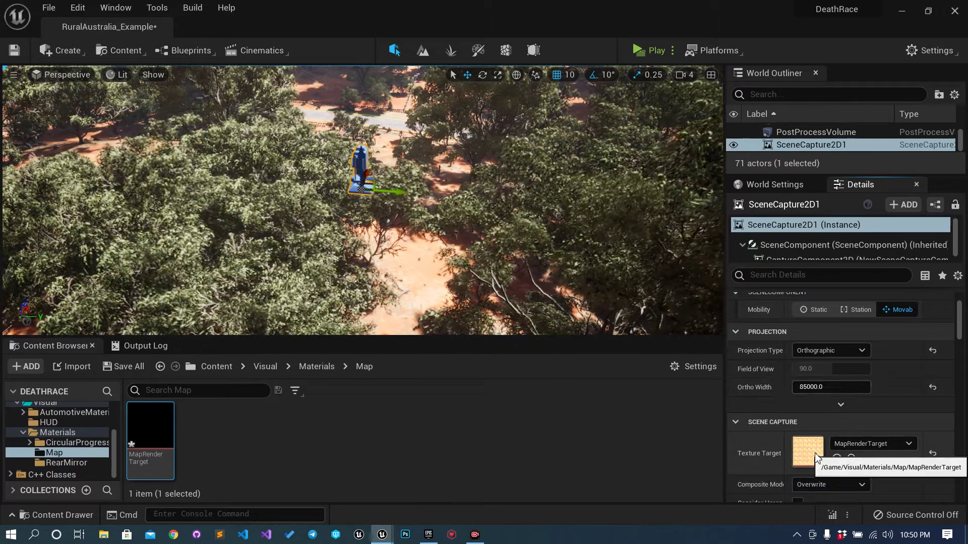
{"action": "left_click", "coordinate": [14, 51]}
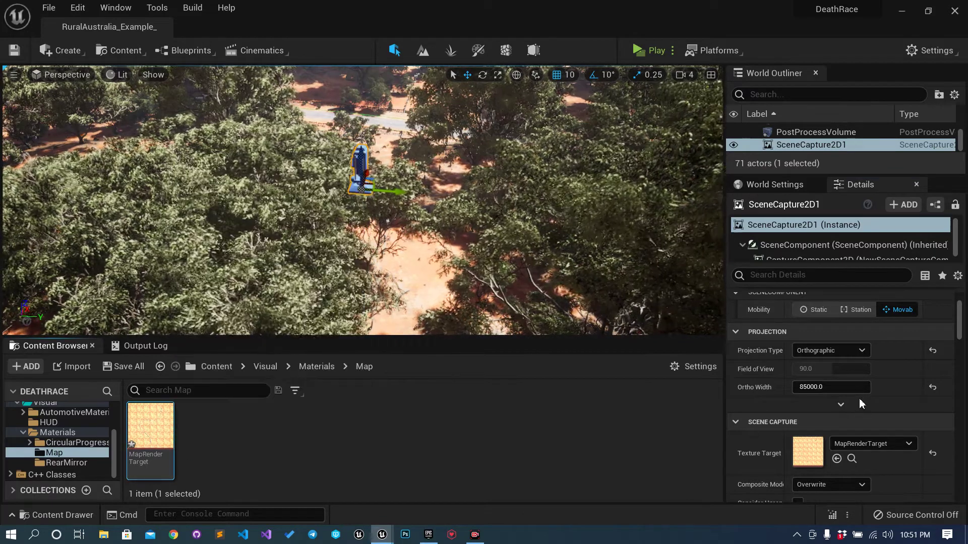
Step: Review the scene capture's settings, inspect the image in MapRenderTarget, and return to the level
{"action": "scroll", "coordinate": [845, 388], "scroll_direction": "down", "scroll_amount": 3}
{"action": "scroll", "coordinate": [817, 393], "scroll_direction": "up", "scroll_amount": 2}
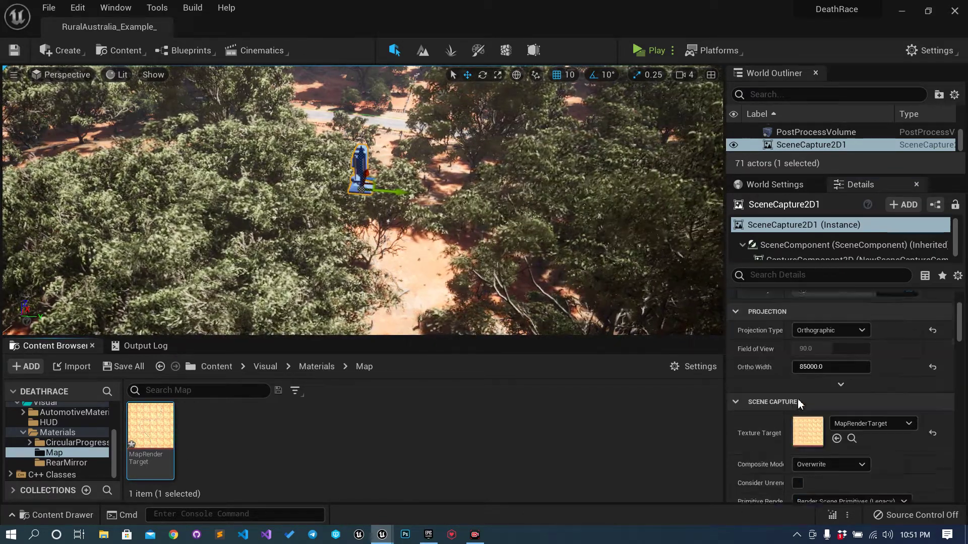
{"action": "scroll", "coordinate": [798, 399], "scroll_direction": "up", "scroll_amount": 1}
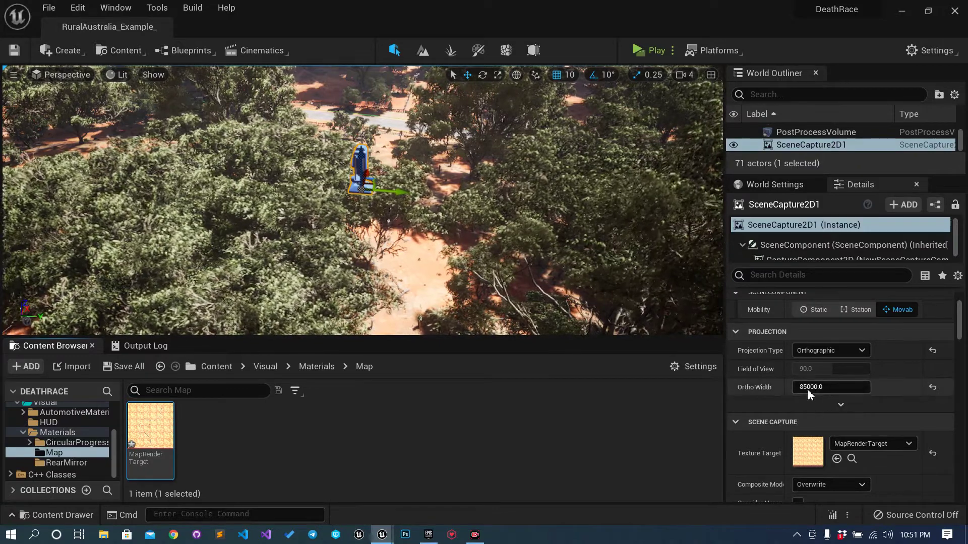
{"action": "scroll", "coordinate": [807, 389], "scroll_direction": "up", "scroll_amount": 4}
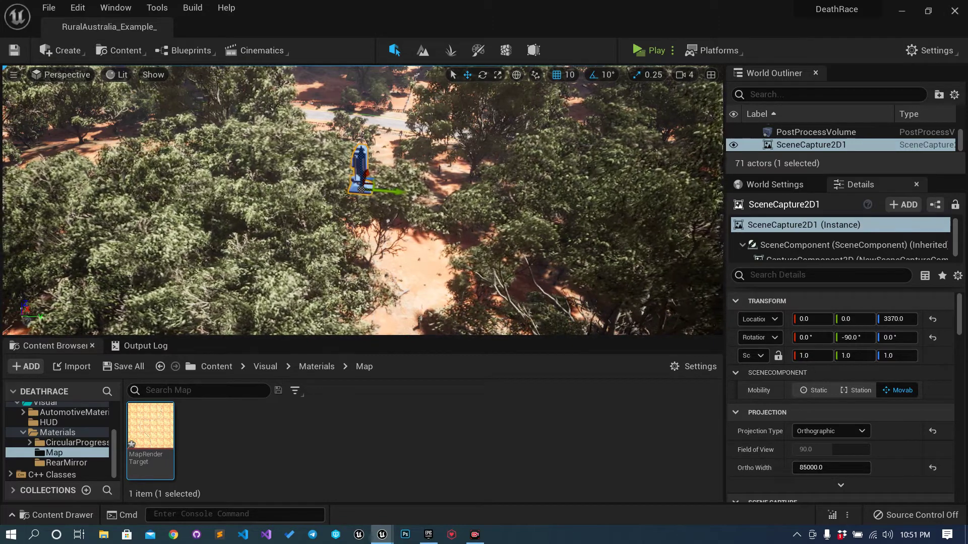
{"action": "double_click", "coordinate": [150, 426]}
{"action": "left_click_drag", "start_coordinate": [445, 132], "coordinate": [338, 28]}
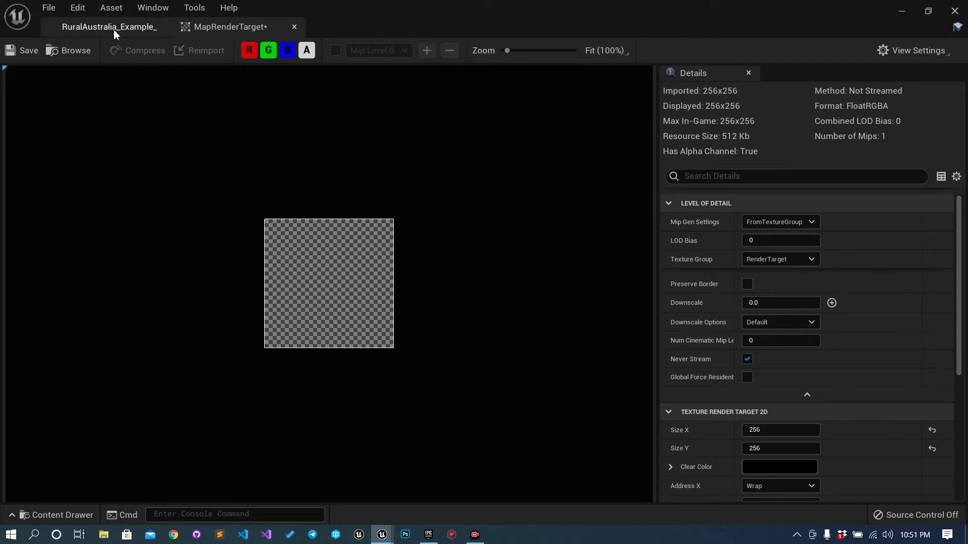
{"action": "left_click", "coordinate": [113, 28]}
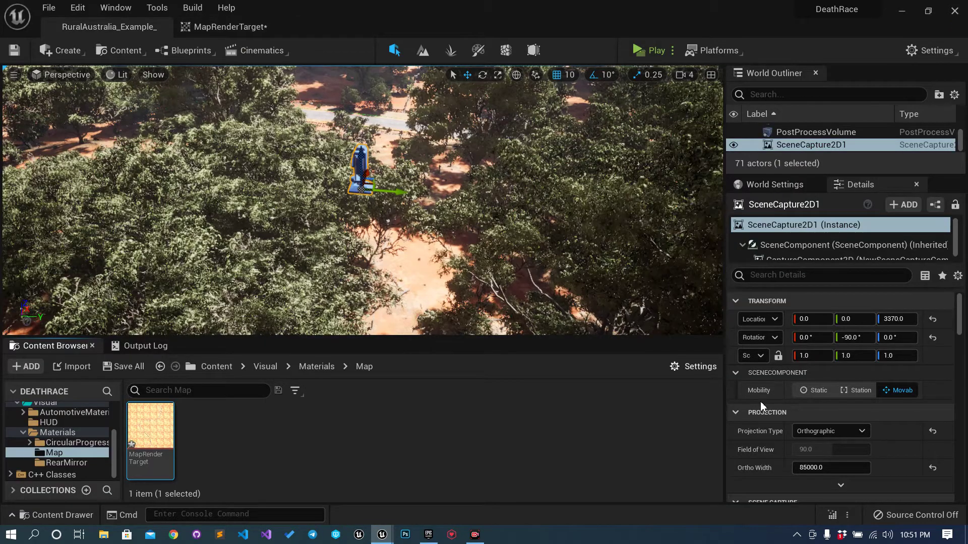
Step: Set the scene capture's capture source to Final Color (LDR) in RGB
{"action": "scroll", "coordinate": [756, 437], "scroll_direction": "down", "scroll_amount": 4}
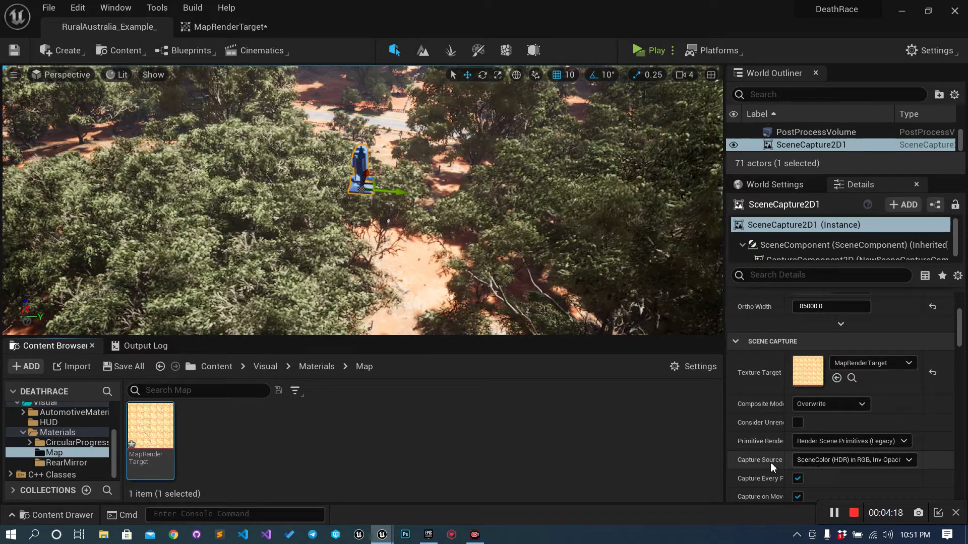
{"action": "left_click", "coordinate": [830, 462]}
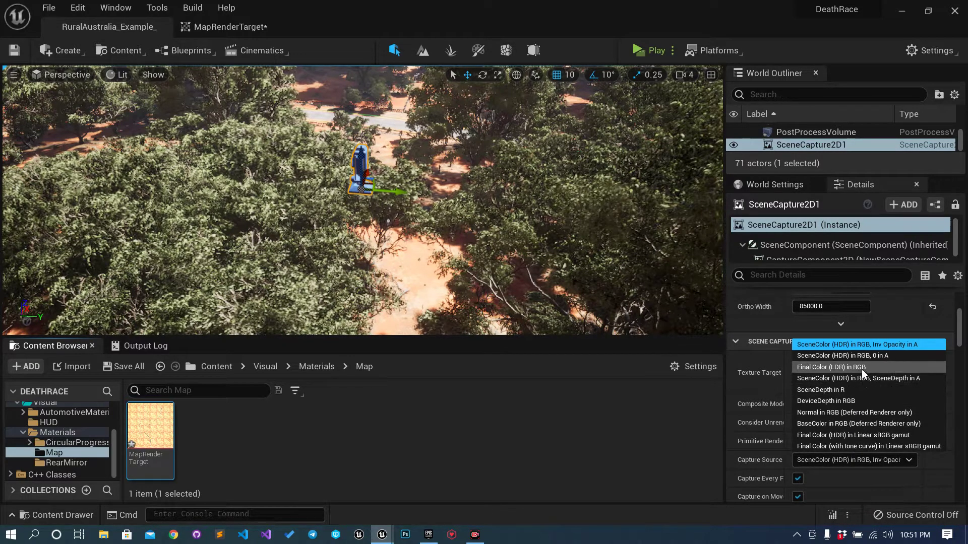
{"action": "left_click", "coordinate": [830, 367]}
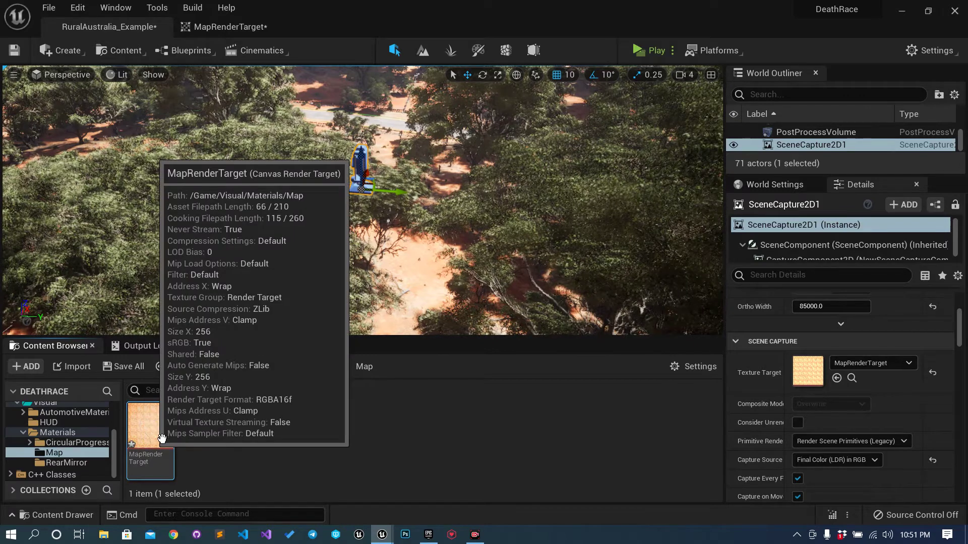
Step: Set MapRenderTarget's Size X and Size Y to 1024, then save and close the asset
{"action": "double_click", "coordinate": [160, 442]}
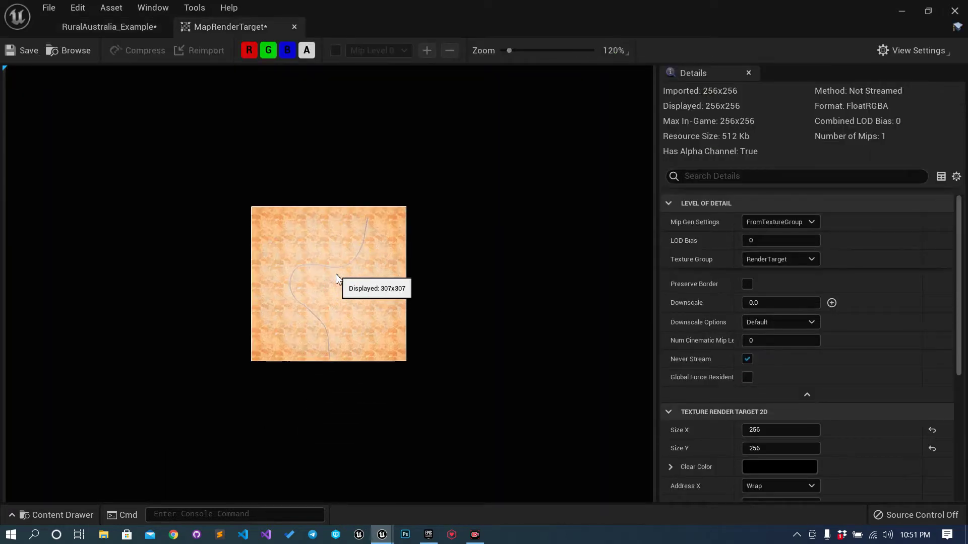
{"action": "scroll", "coordinate": [338, 280], "scroll_direction": "up", "scroll_amount": 1}
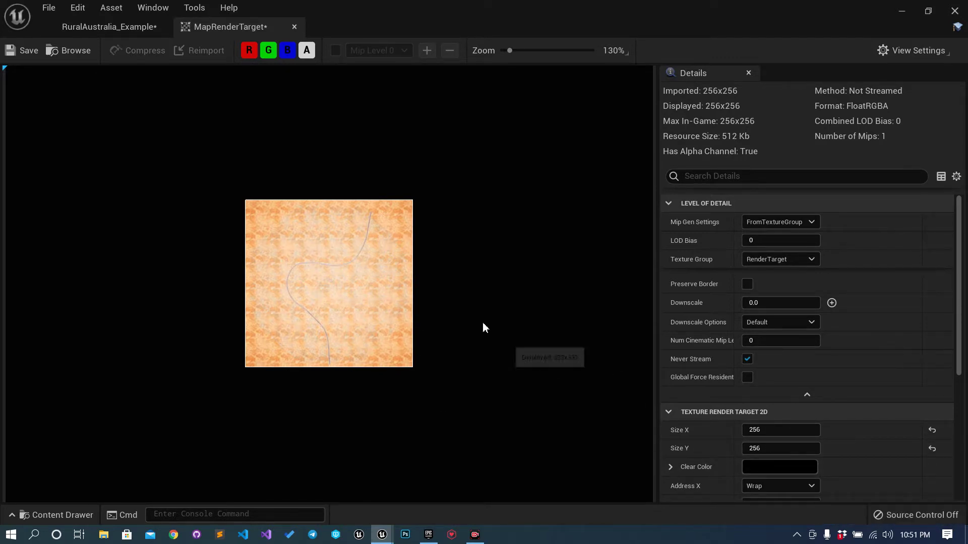
{"action": "left_click", "coordinate": [784, 430]}
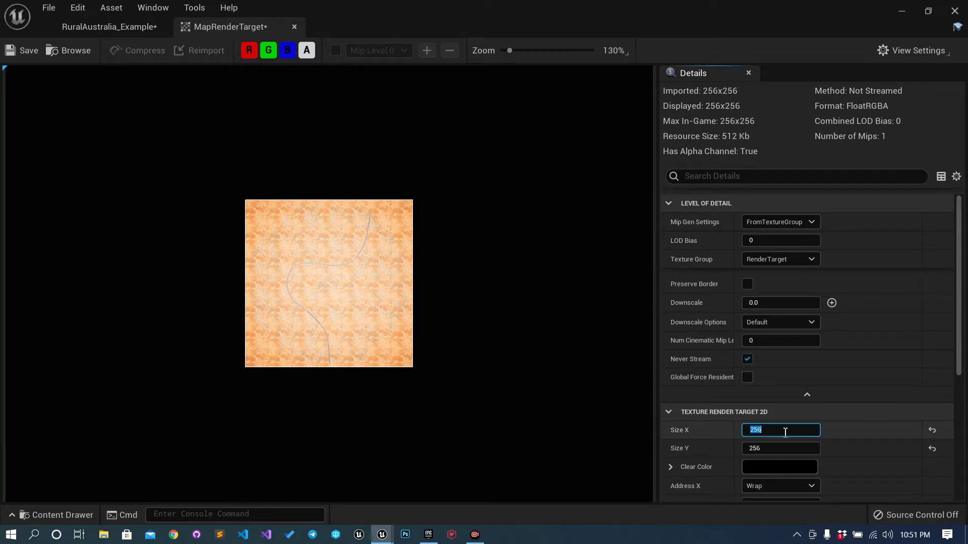
{"action": "type", "text": "1024"}
{"action": "key", "text": "Tab"}
{"action": "type", "text": "10"}
{"action": "key", "text": "Return"}
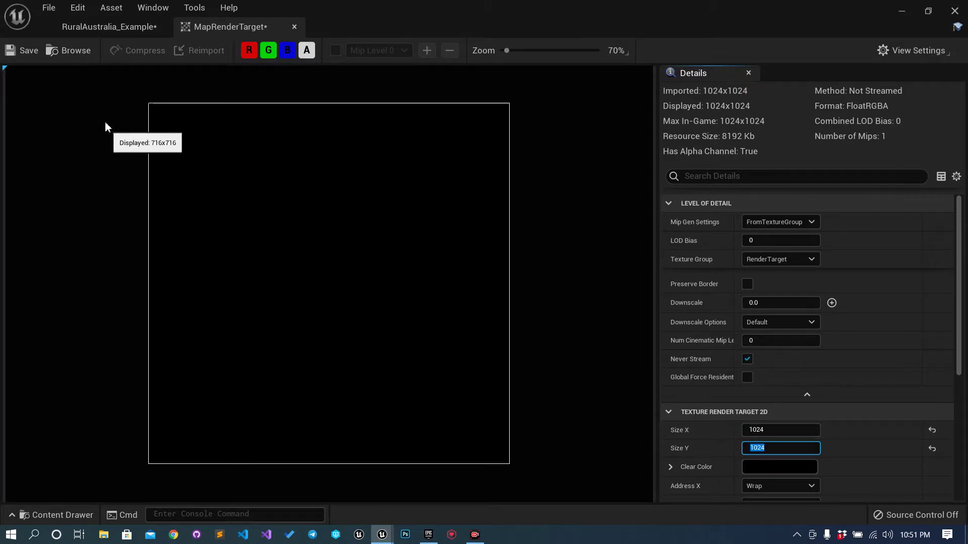
{"action": "left_click", "coordinate": [28, 52]}
{"action": "left_click", "coordinate": [295, 26]}
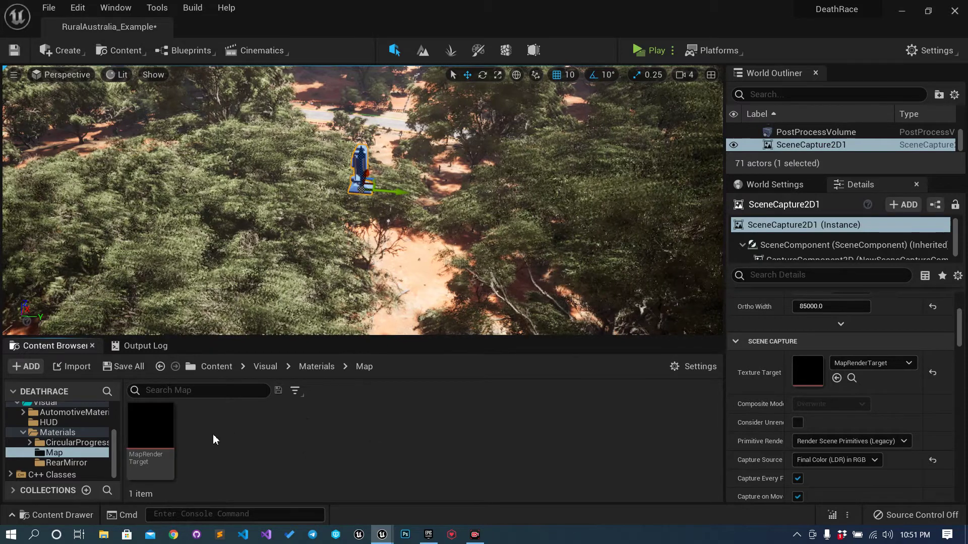
Step: Reopen MapRenderTarget to check the captured map image and close it again
{"action": "double_click", "coordinate": [150, 434]}
{"action": "scroll", "coordinate": [212, 421], "scroll_direction": "down", "scroll_amount": 4}
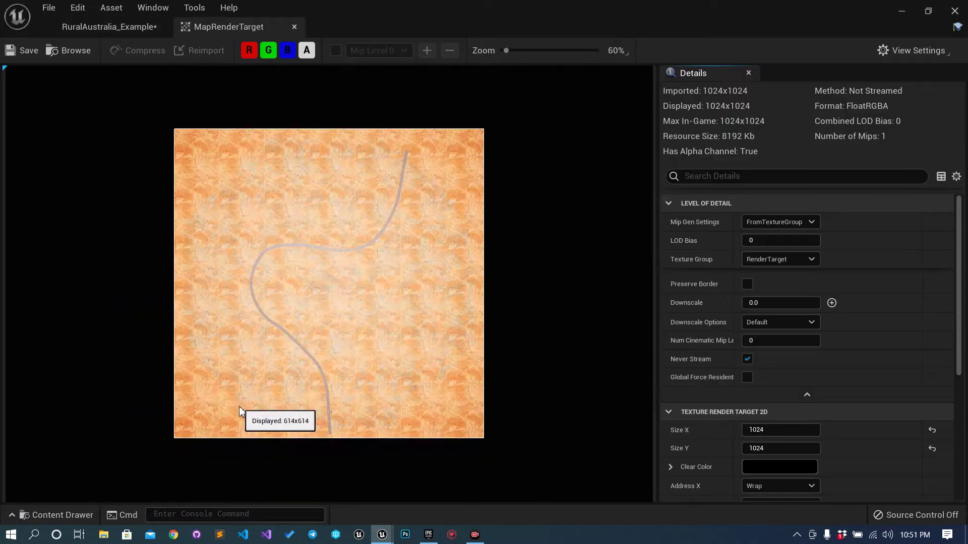
{"action": "left_click", "coordinate": [294, 27]}
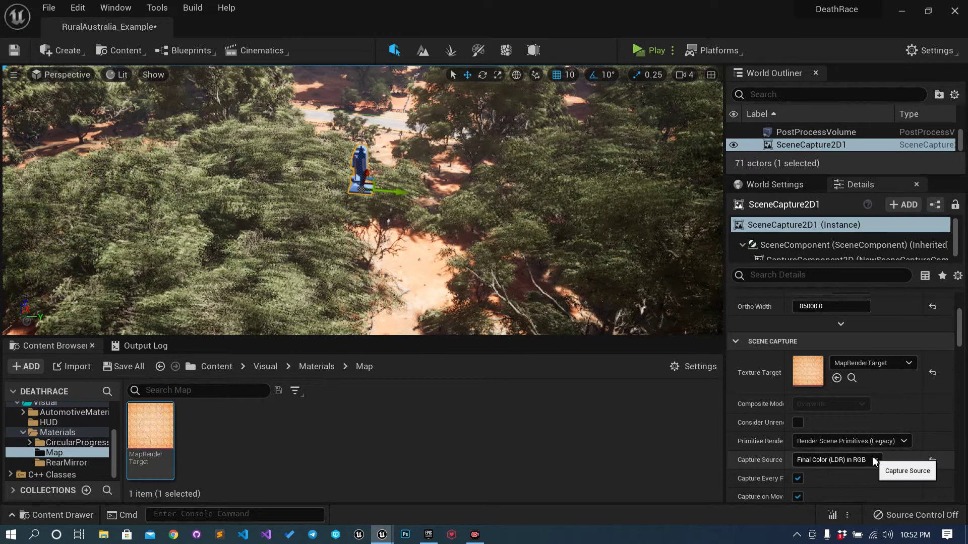
Step: Turn off Capture Every Frame for the scene capture
{"action": "scroll", "coordinate": [851, 480], "scroll_direction": "down", "scroll_amount": 3}
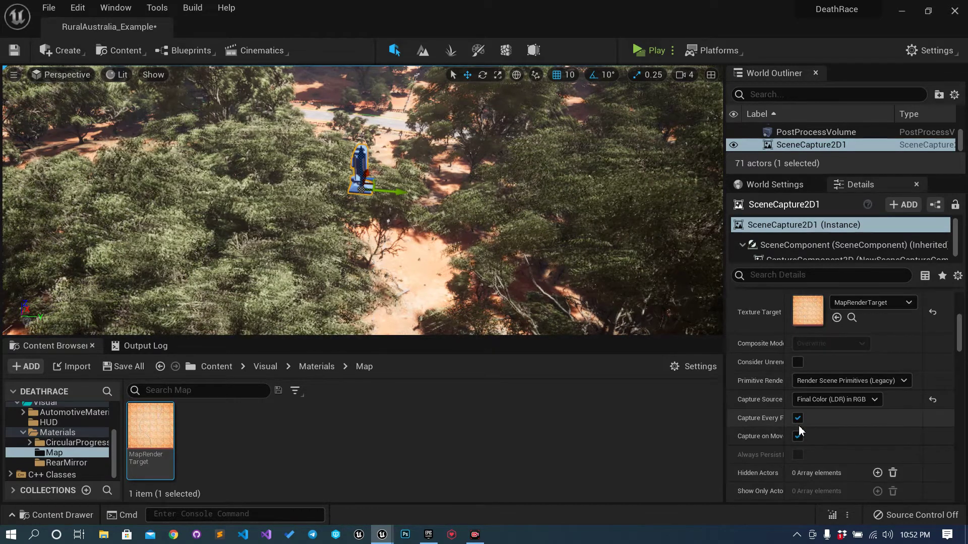
{"action": "left_click", "coordinate": [798, 419]}
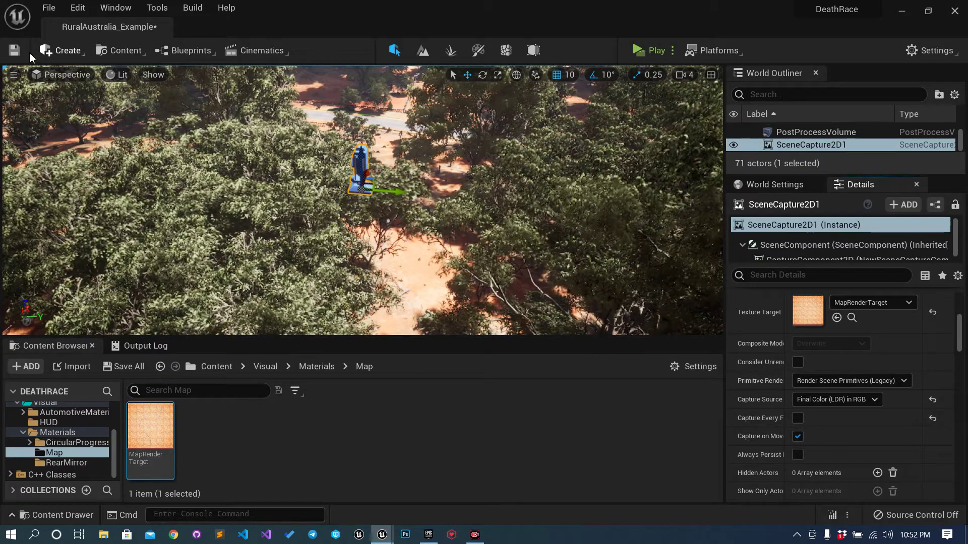
Step: Save the level, then delete the SceneCapture2D1 actor from it
{"action": "left_click", "coordinate": [14, 50]}
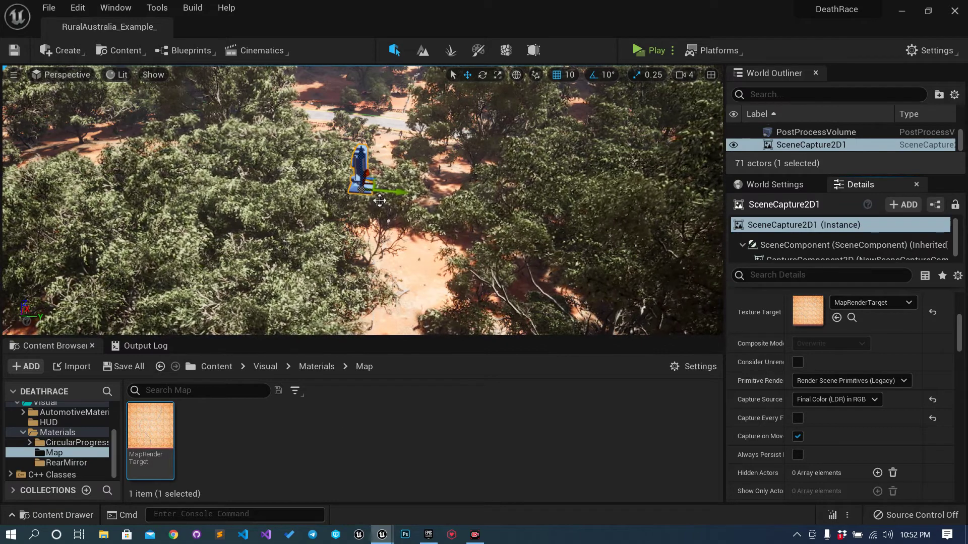
{"action": "mouse_move", "coordinate": [168, 424]}
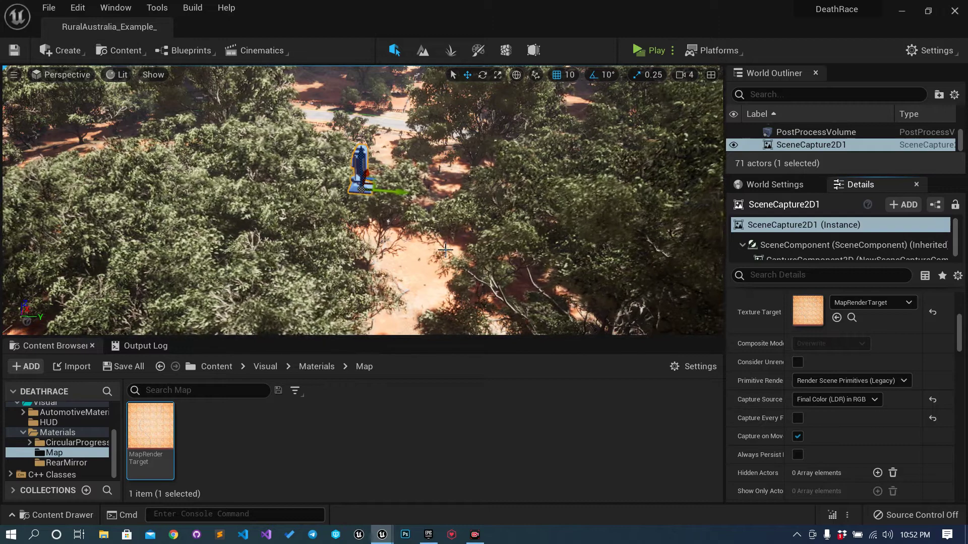
{"action": "left_click_drag", "start_coordinate": [403, 196], "coordinate": [413, 191]}
{"action": "key", "text": "Delete"}
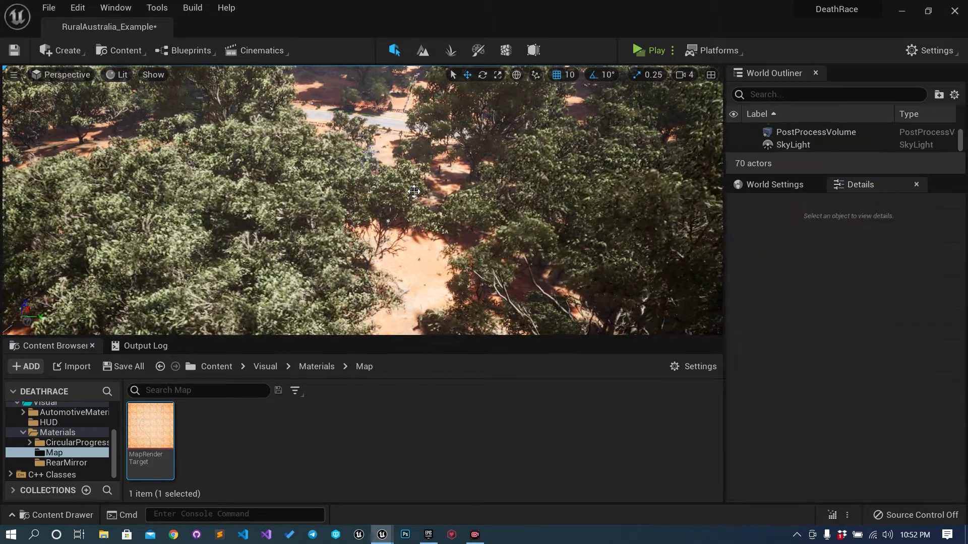
Step: Open MapRenderTarget to check its map image without the scene capture, then close it
{"action": "double_click", "coordinate": [156, 420]}
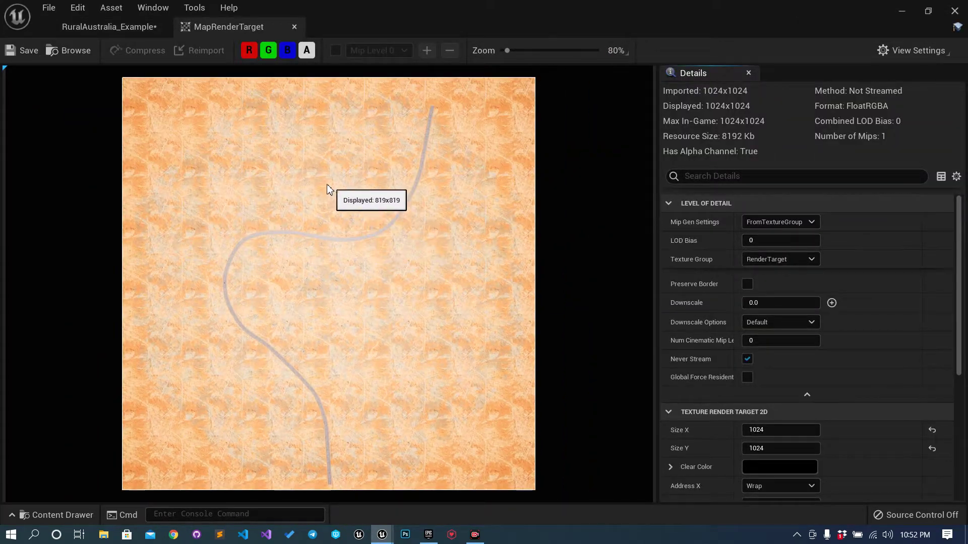
{"action": "left_click", "coordinate": [292, 26]}
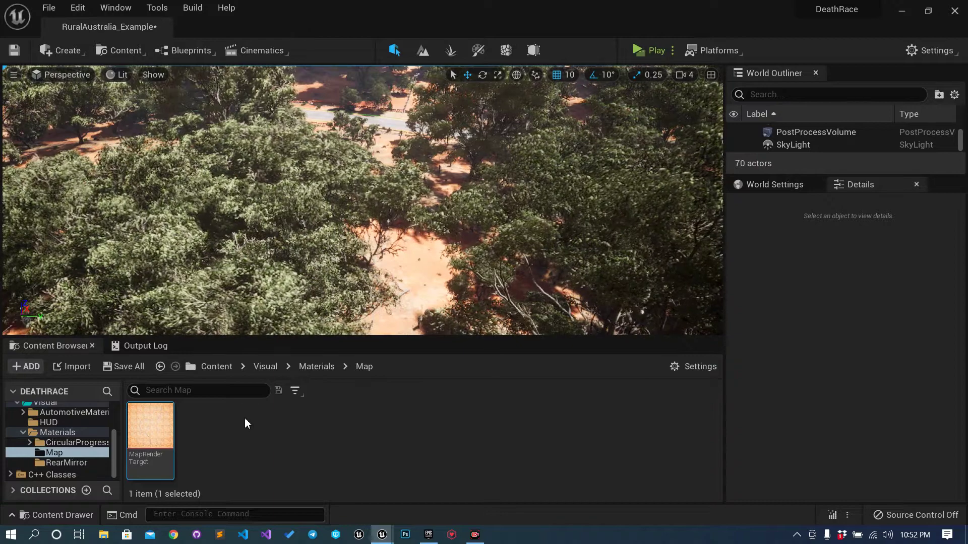
Step: Export MapRenderTarget to the Desktop as an HDR file and open that file in Adobe Photoshop 2020
{"action": "right_click", "coordinate": [173, 431]}
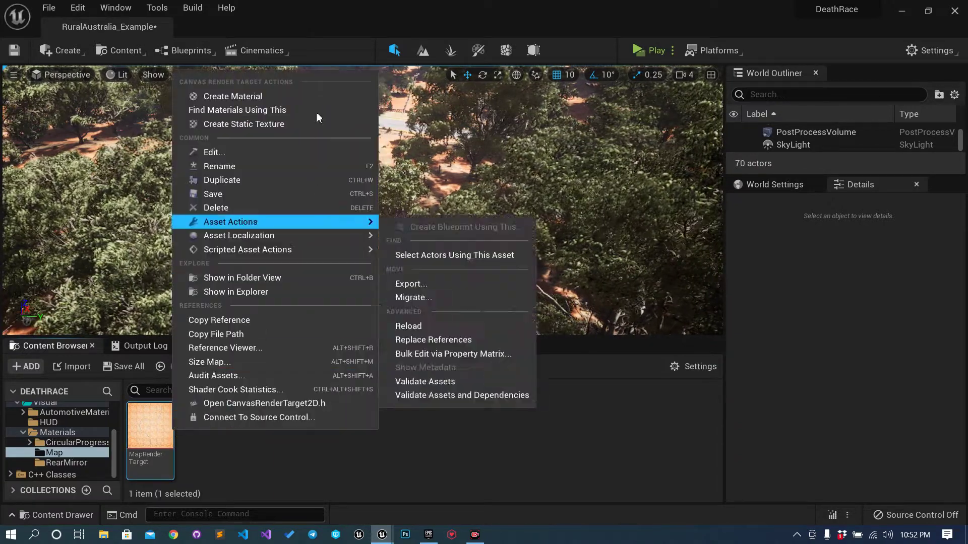
{"action": "mouse_move", "coordinate": [300, 241]}
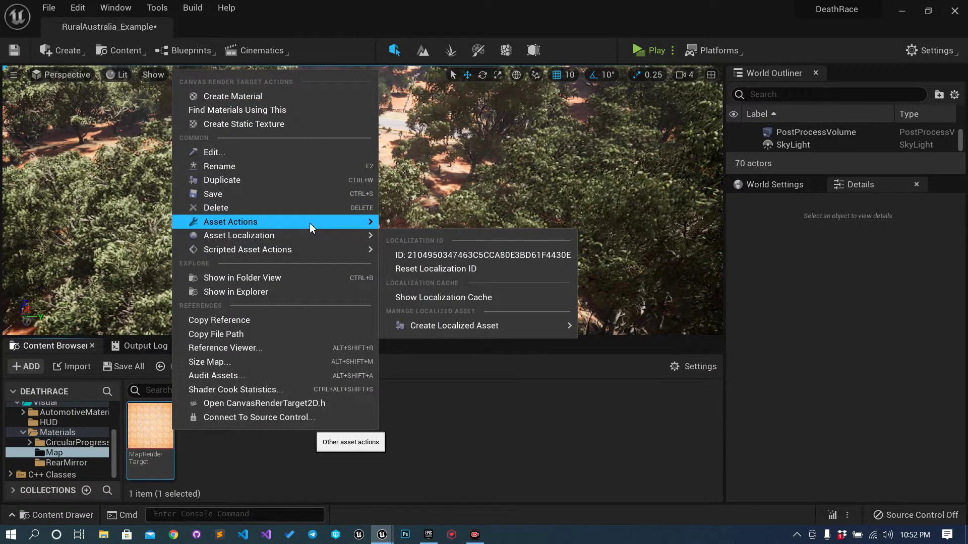
{"action": "mouse_move", "coordinate": [309, 222]}
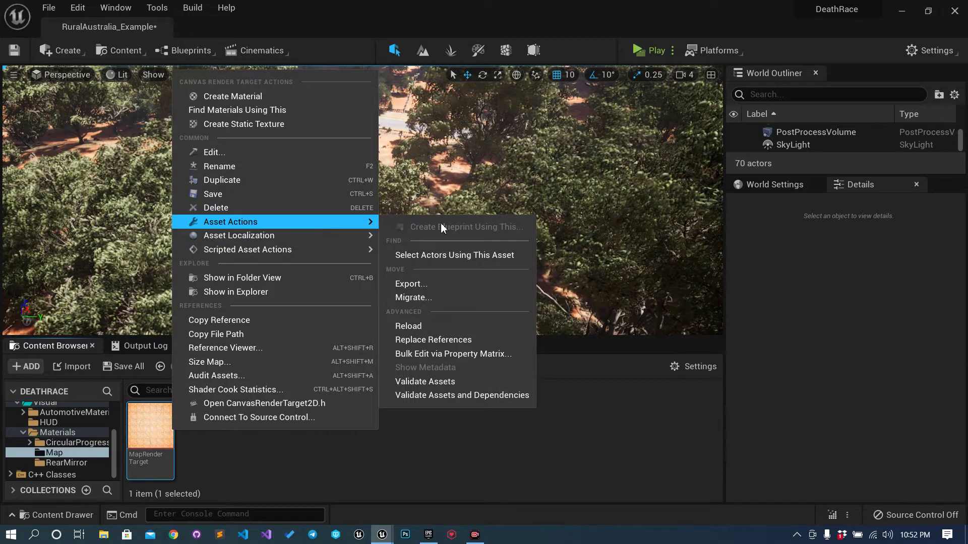
{"action": "left_click", "coordinate": [443, 286]}
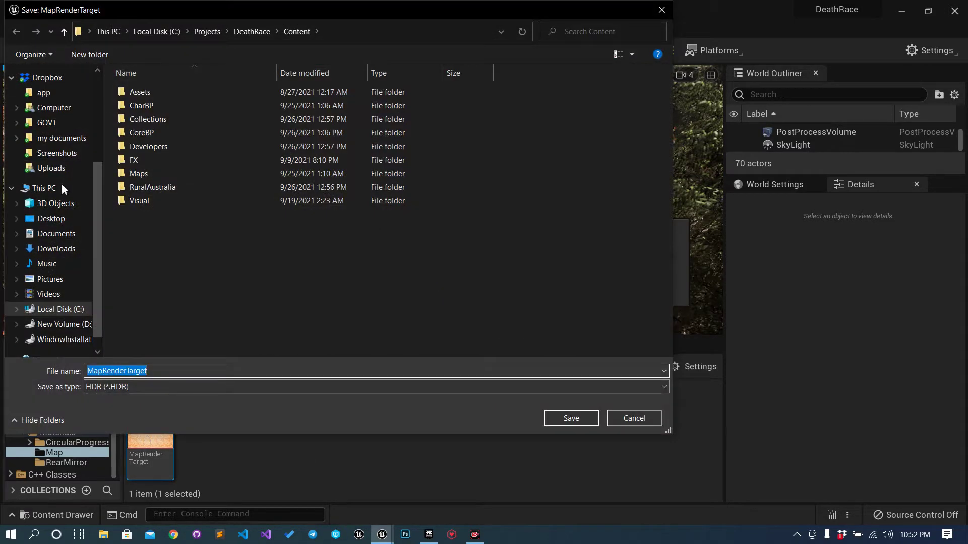
{"action": "left_click", "coordinate": [75, 221]}
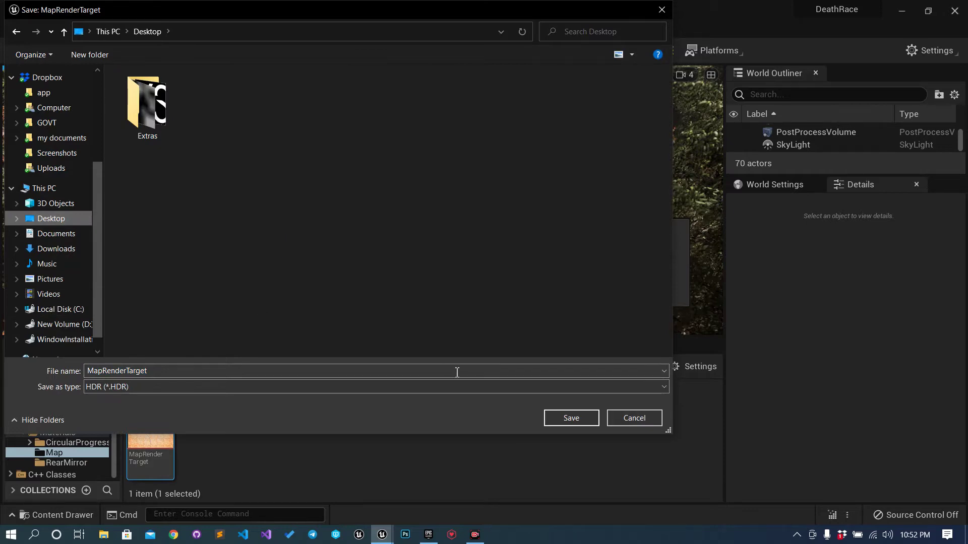
{"action": "left_click", "coordinate": [582, 417]}
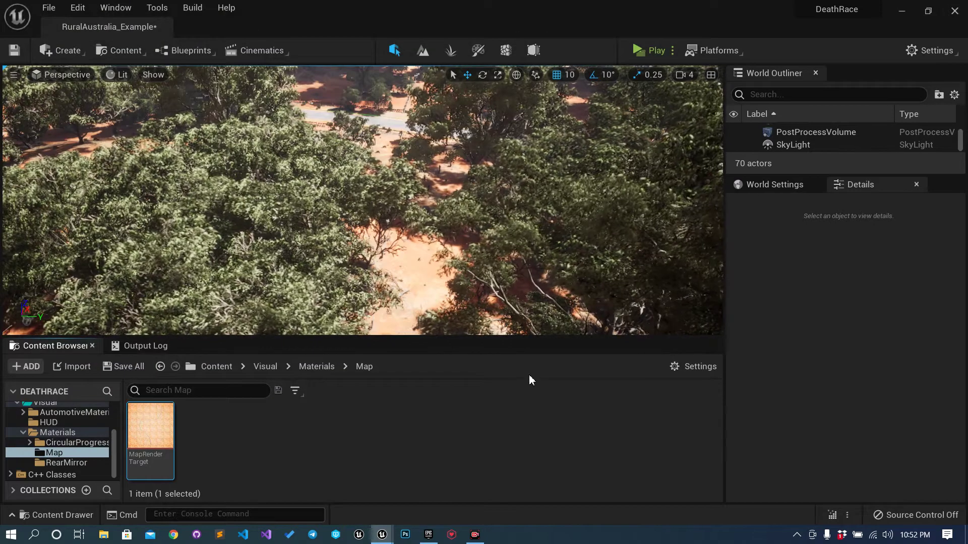
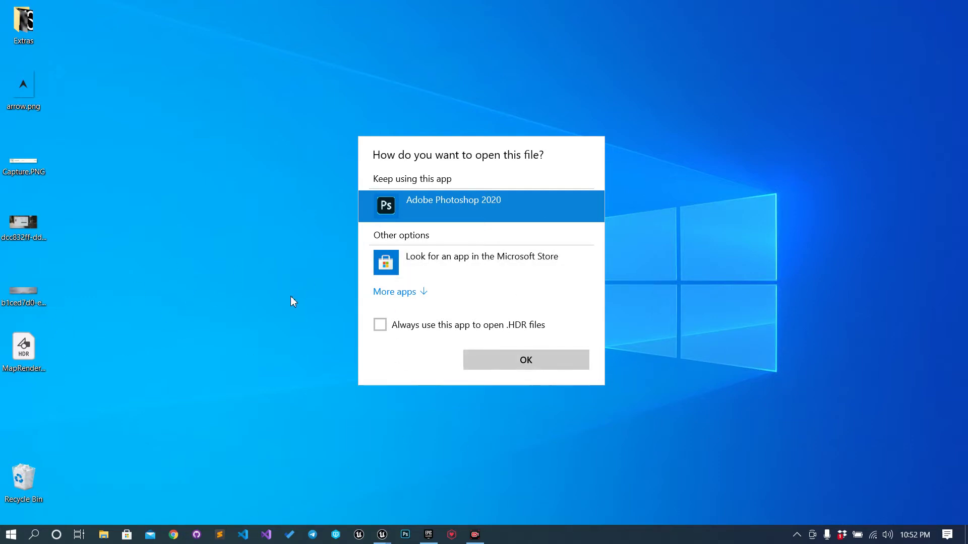
{"action": "left_click", "coordinate": [523, 360]}
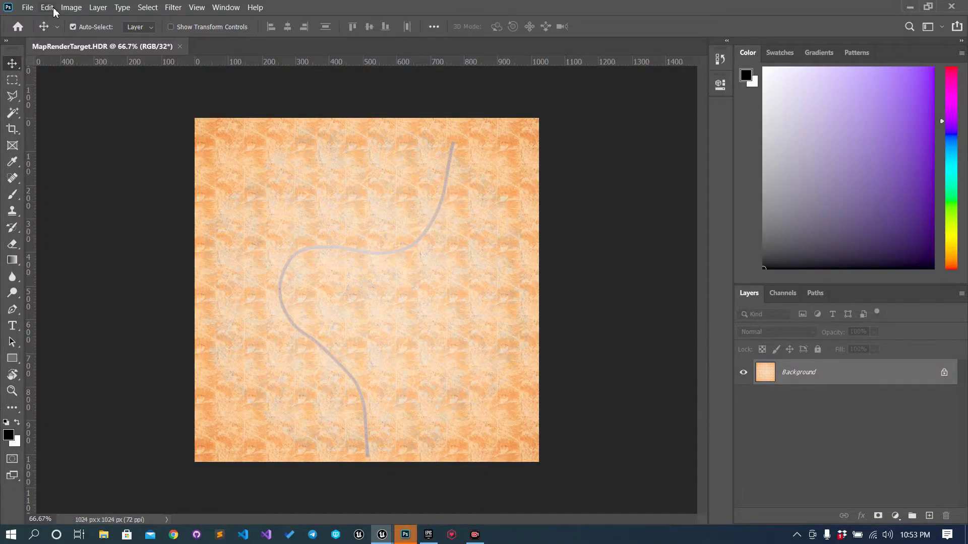
{"action": "left_click", "coordinate": [71, 7]}
{"action": "mouse_move", "coordinate": [81, 21]}
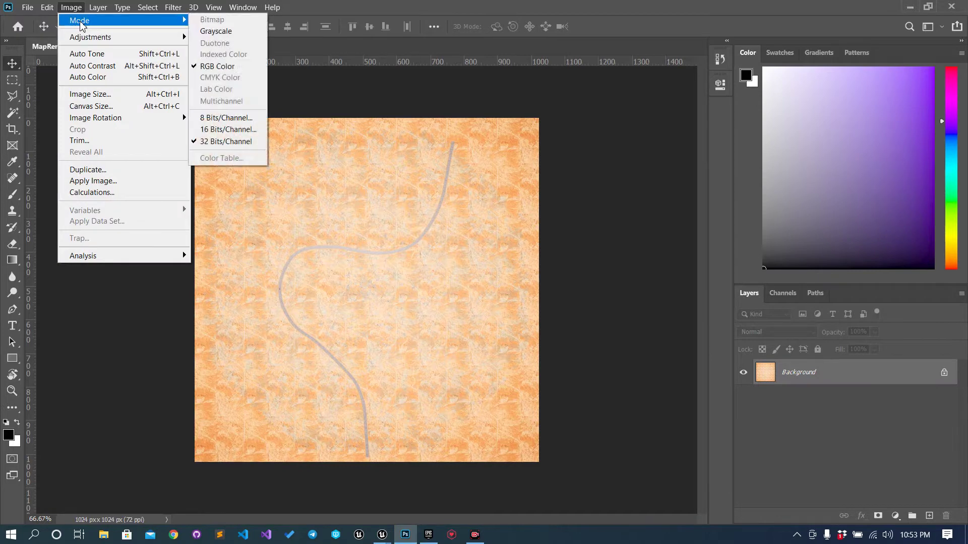
{"action": "left_click", "coordinate": [204, 119]}
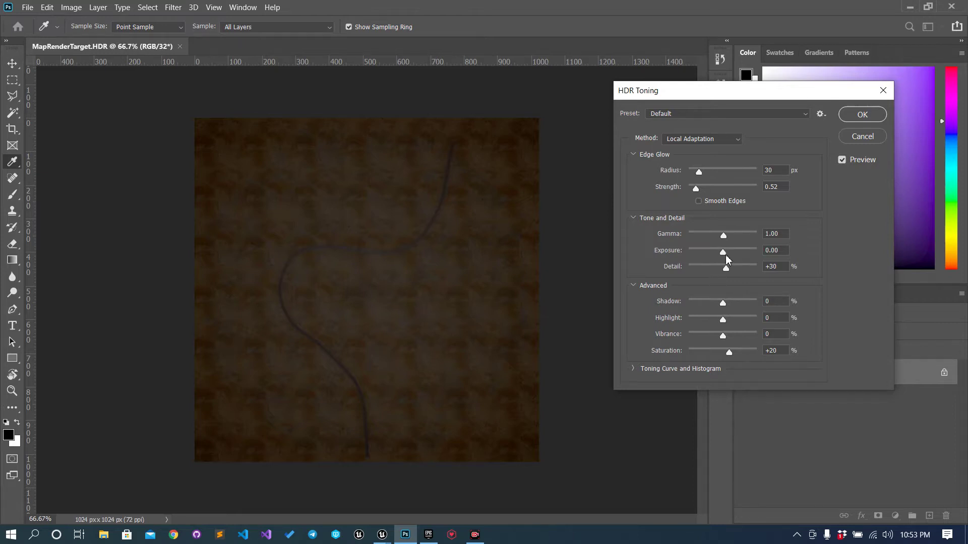
{"action": "left_click_drag", "start_coordinate": [724, 256], "coordinate": [746, 255]}
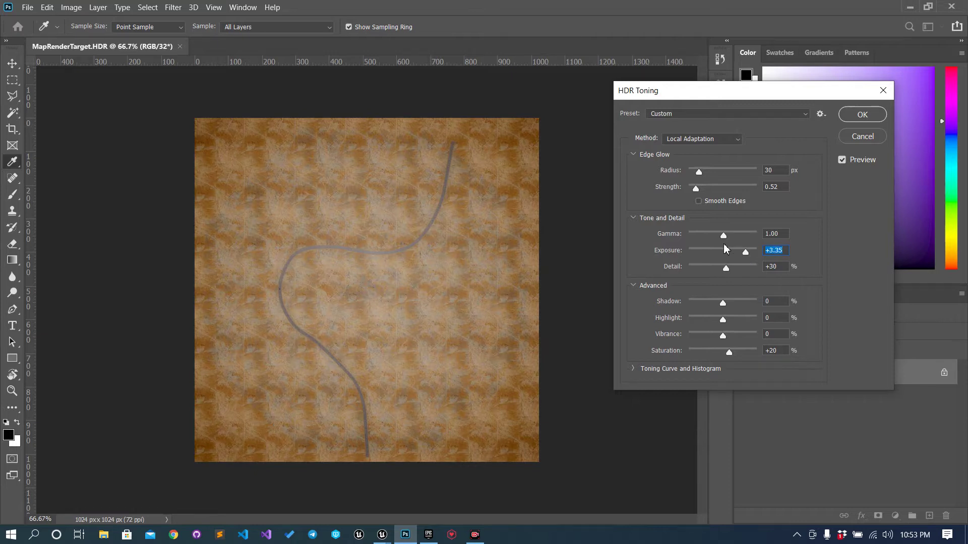
{"action": "left_click_drag", "start_coordinate": [724, 307], "coordinate": [741, 323]}
{"action": "key", "text": "Return"}
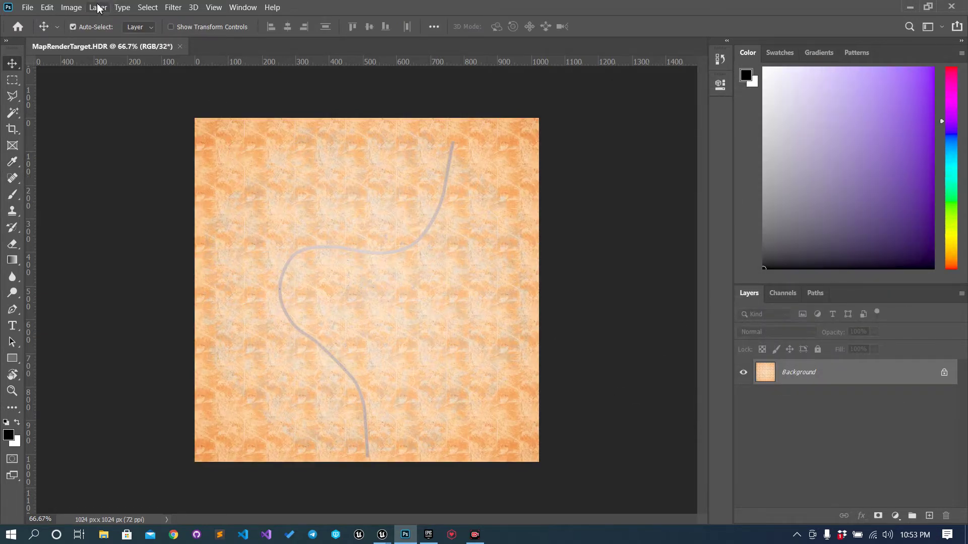
Step: Convert the image to 8 Bits/Channel using HDR Toning with gamma 0.77, exposure +3.62, detail +124%, highlight +52%, vibrance +3% and saturation +34%
{"action": "left_click", "coordinate": [75, 8]}
{"action": "mouse_move", "coordinate": [140, 21]}
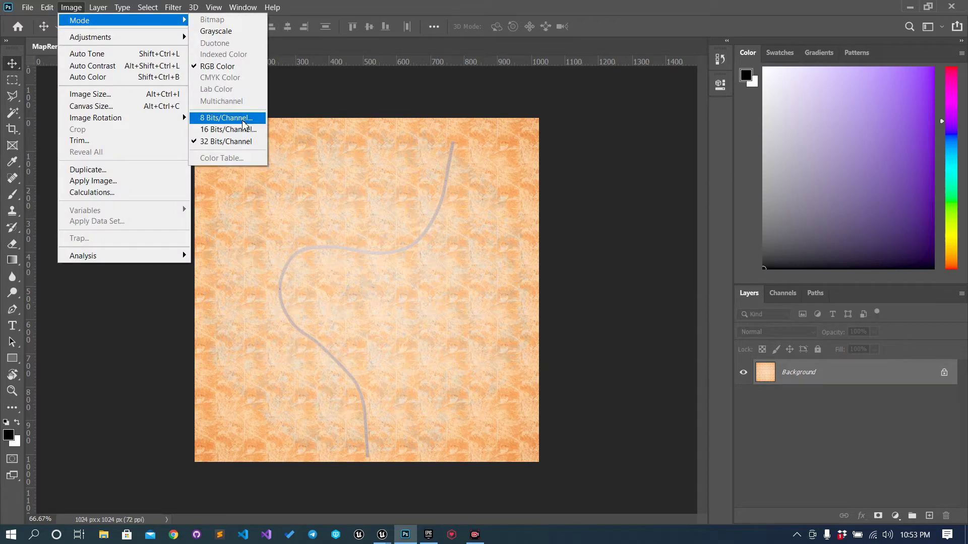
{"action": "left_click", "coordinate": [252, 119]}
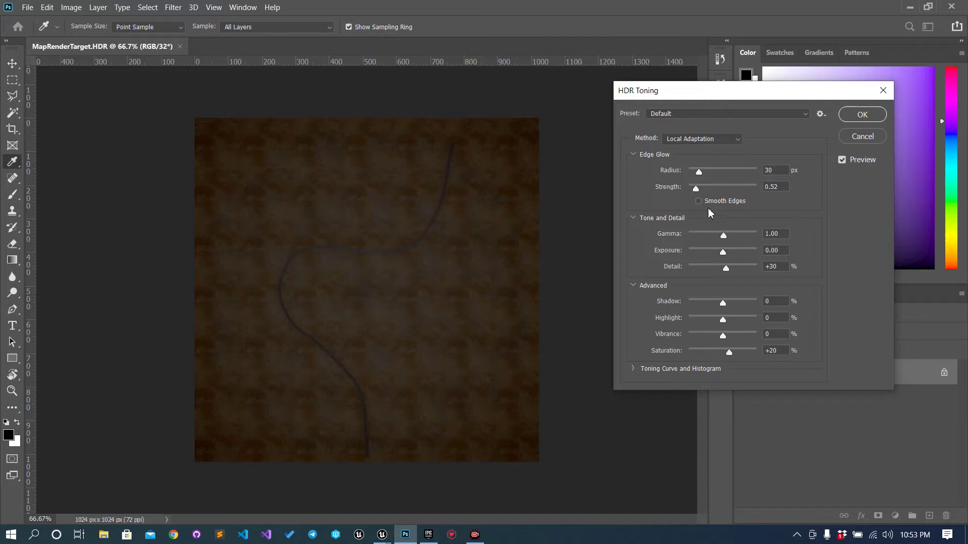
{"action": "left_click_drag", "start_coordinate": [725, 238], "coordinate": [738, 272]}
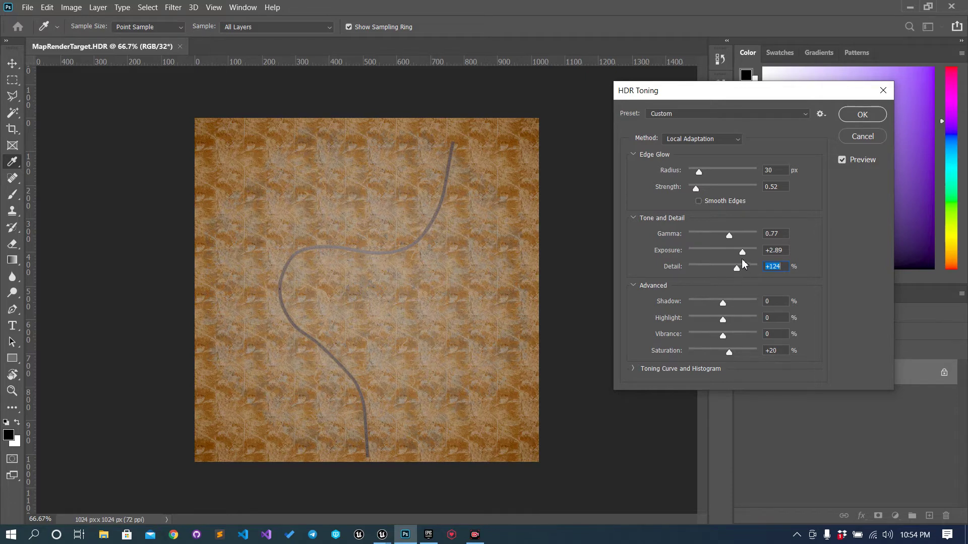
{"action": "left_click_drag", "start_coordinate": [744, 252], "coordinate": [749, 256]}
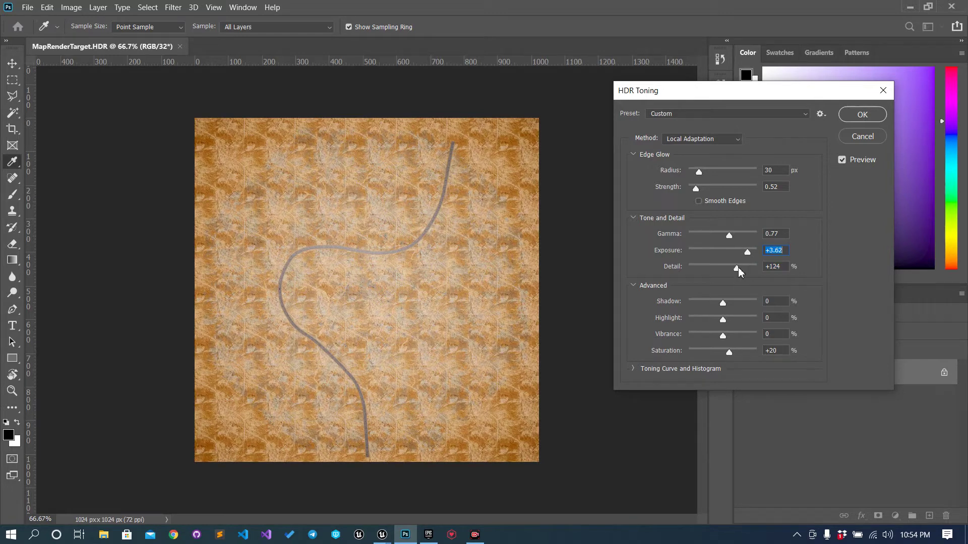
{"action": "left_click_drag", "start_coordinate": [723, 321], "coordinate": [736, 359]}
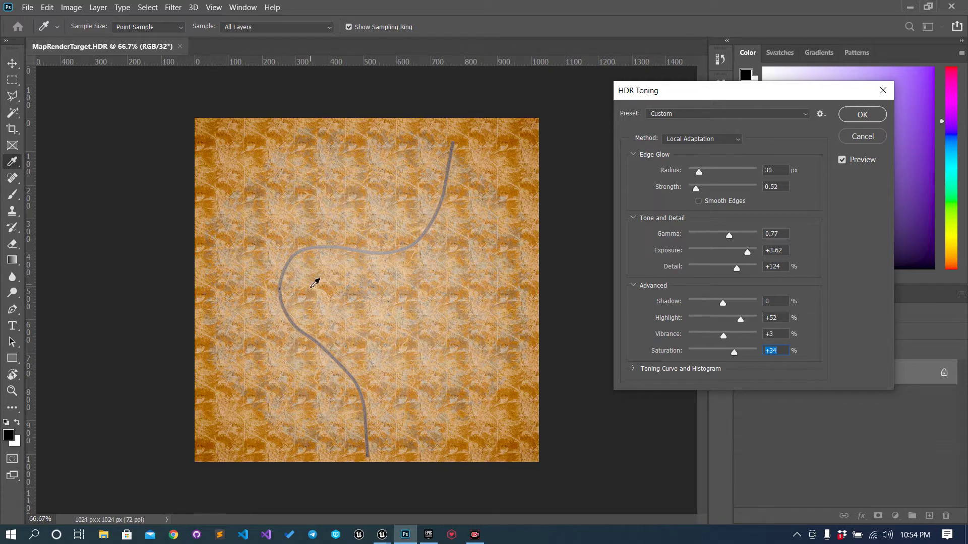
{"action": "left_click", "coordinate": [862, 115]}
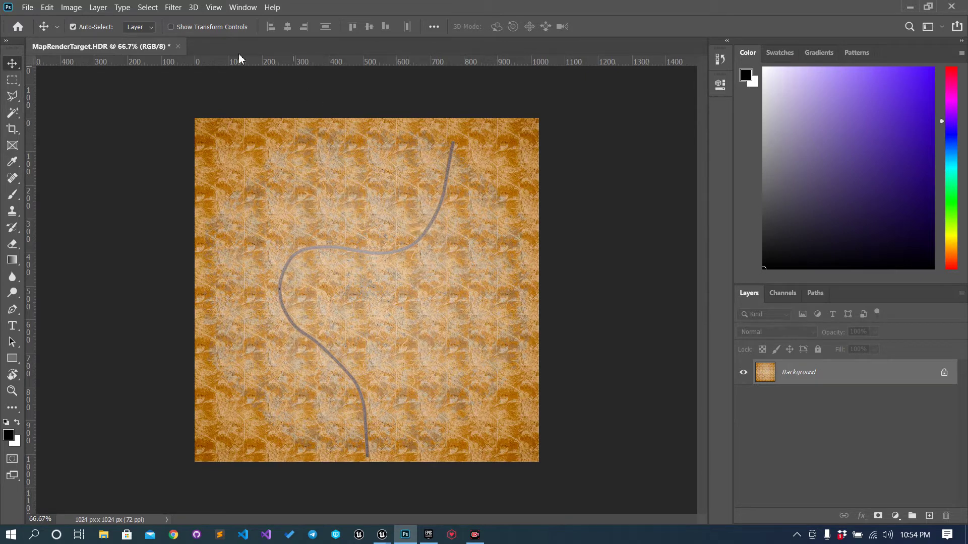
Step: Select the grey road across the map by its sampled color with Color Range
{"action": "left_click", "coordinate": [151, 9]}
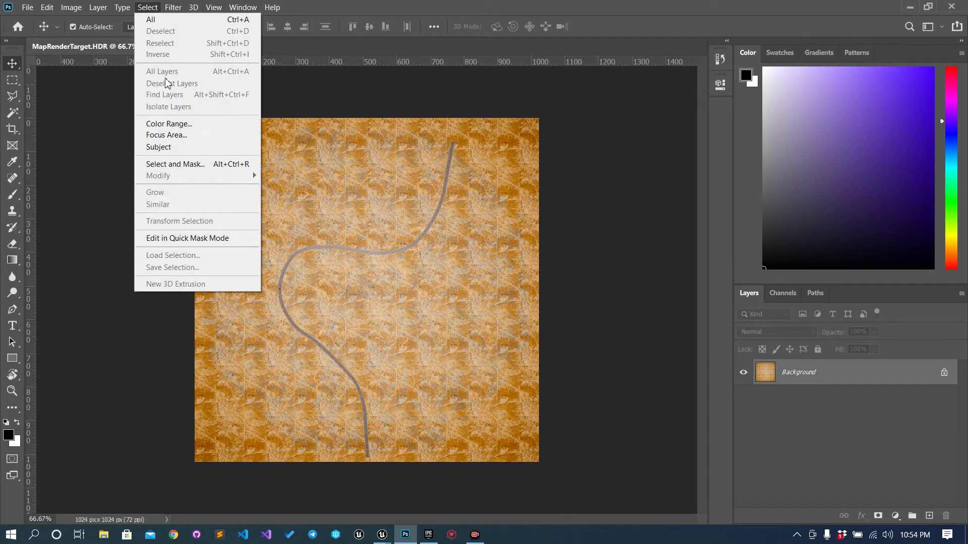
{"action": "left_click", "coordinate": [169, 124]}
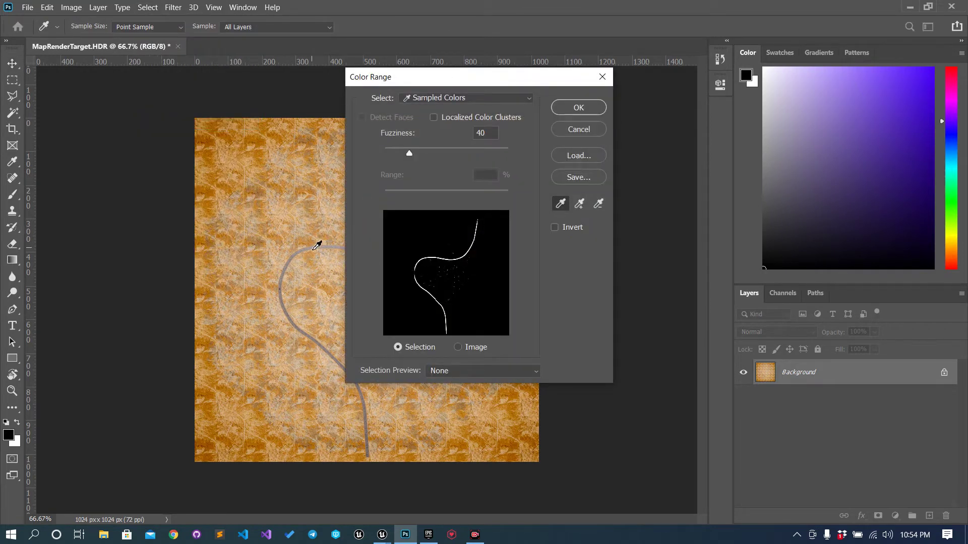
{"action": "left_click", "coordinate": [281, 289]}
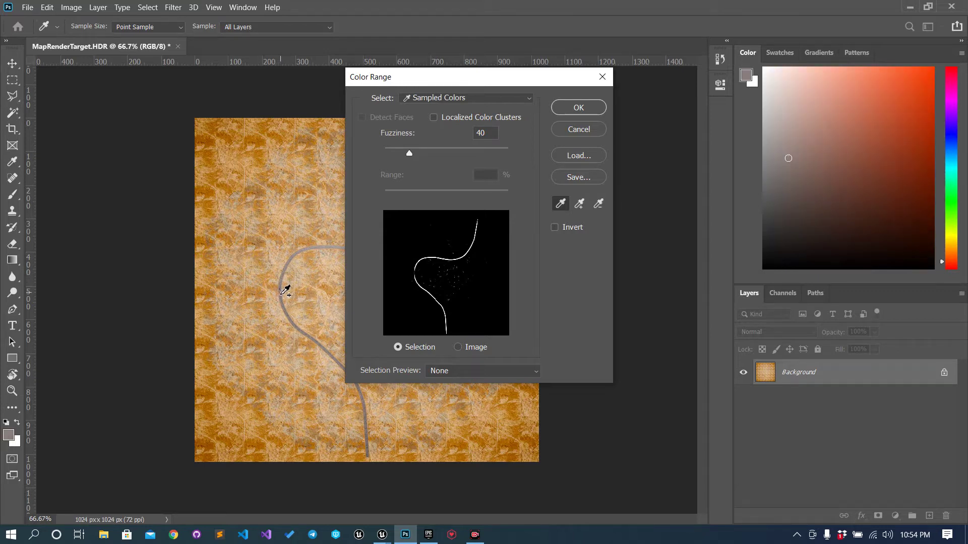
{"action": "left_click", "coordinate": [283, 283]}
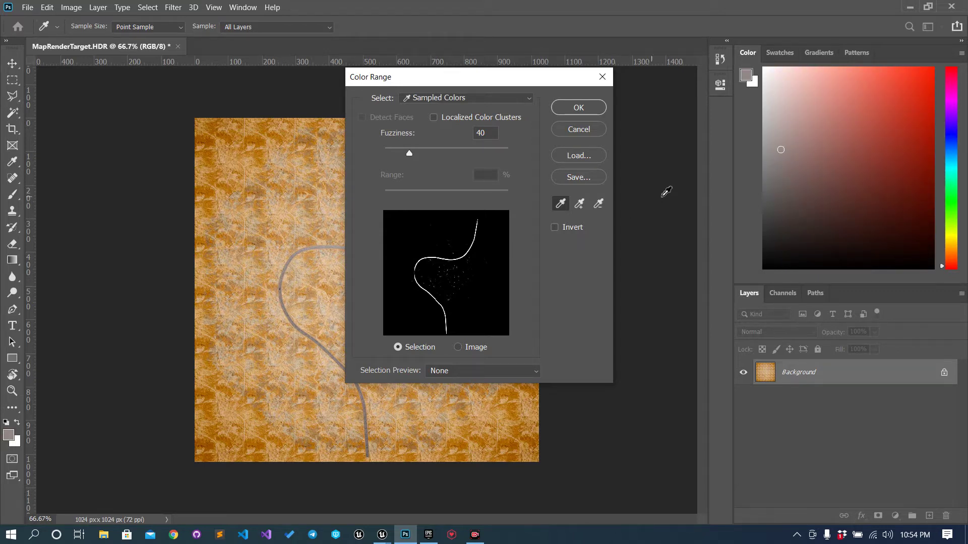
{"action": "left_click", "coordinate": [580, 108]}
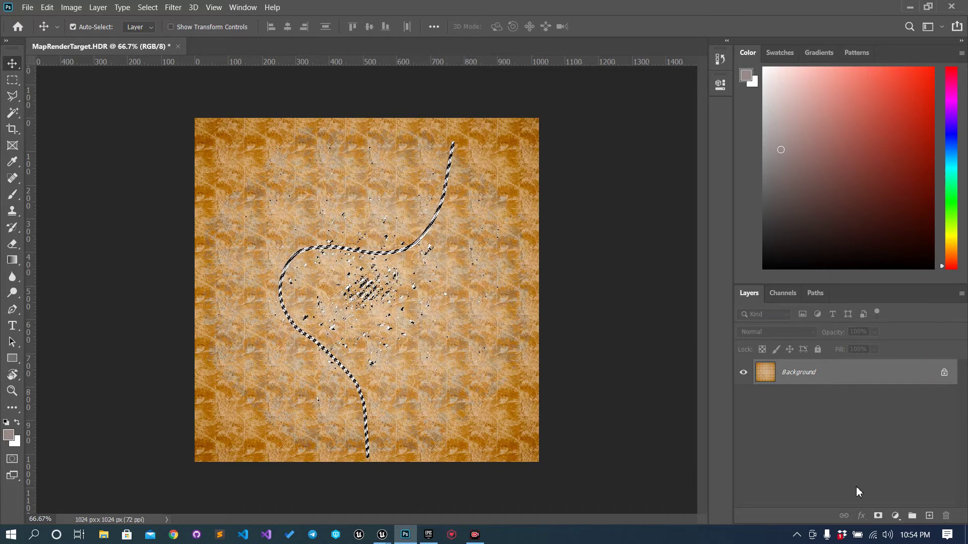
Step: Fill the road selection with black on a new layer, then deselect
{"action": "left_click", "coordinate": [929, 517]}
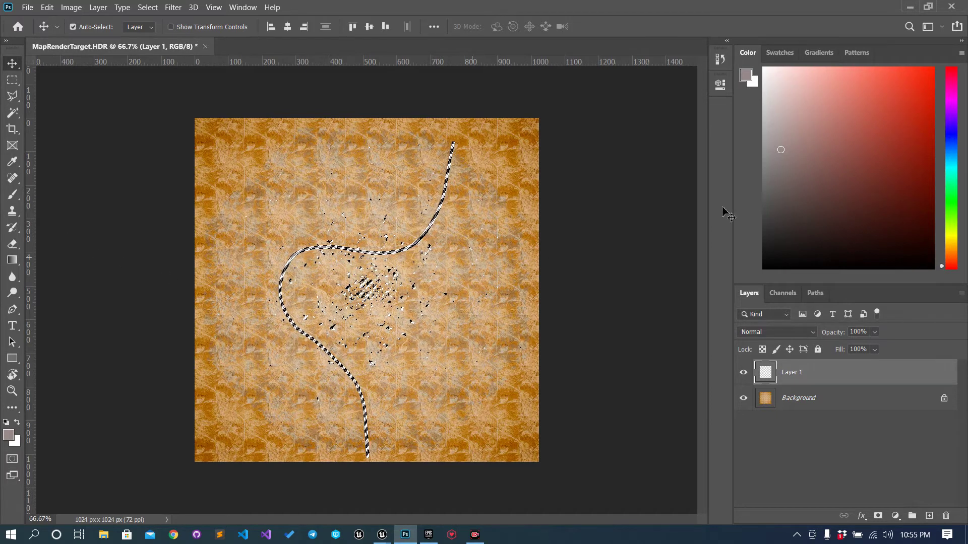
{"action": "left_click_drag", "start_coordinate": [812, 212], "coordinate": [786, 265]}
{"action": "key", "text": "alt+BackSpace"}
{"action": "key", "text": "ctrl+d"}
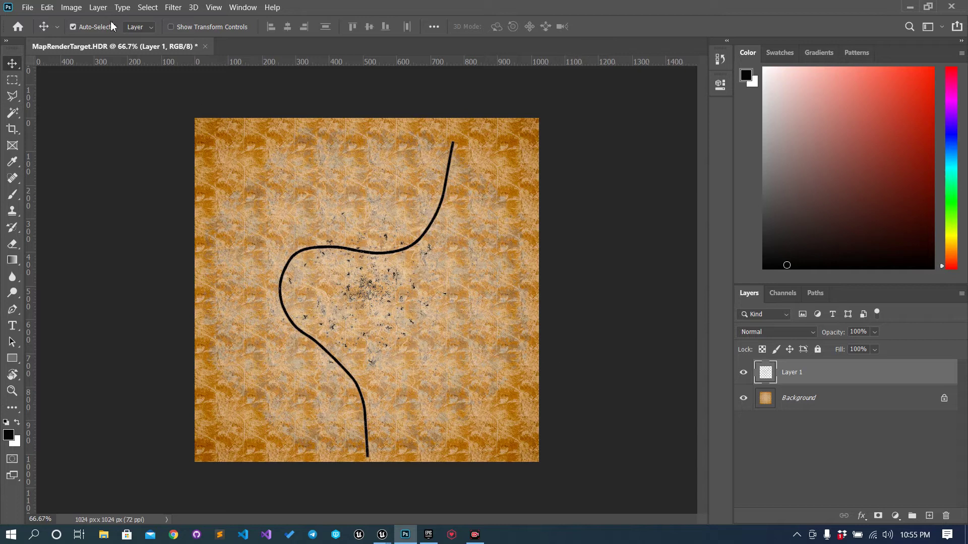
Step: Save the edited map to the Desktop as Map.png in PNG format with the large file size option
{"action": "left_click", "coordinate": [27, 7]}
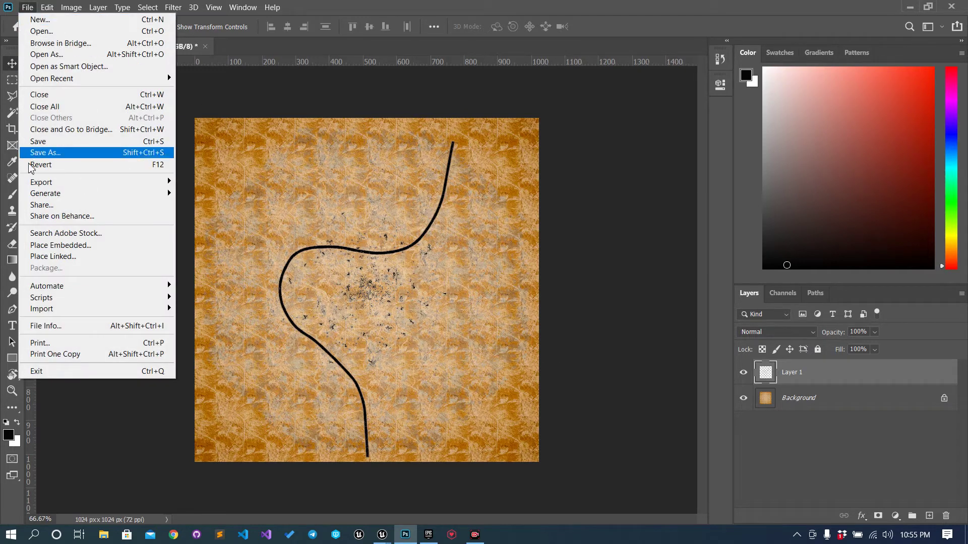
{"action": "left_click", "coordinate": [77, 154]}
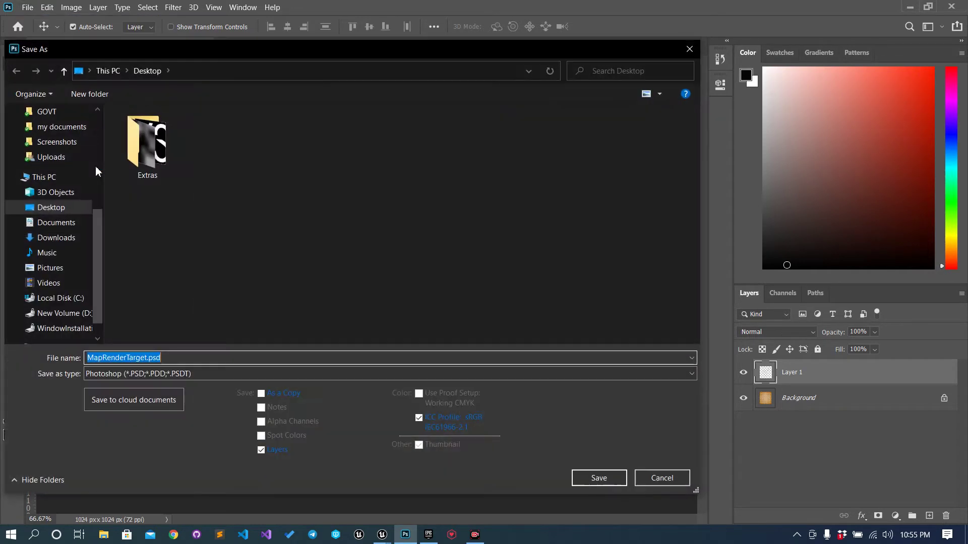
{"action": "type", "text": "Map.png"}
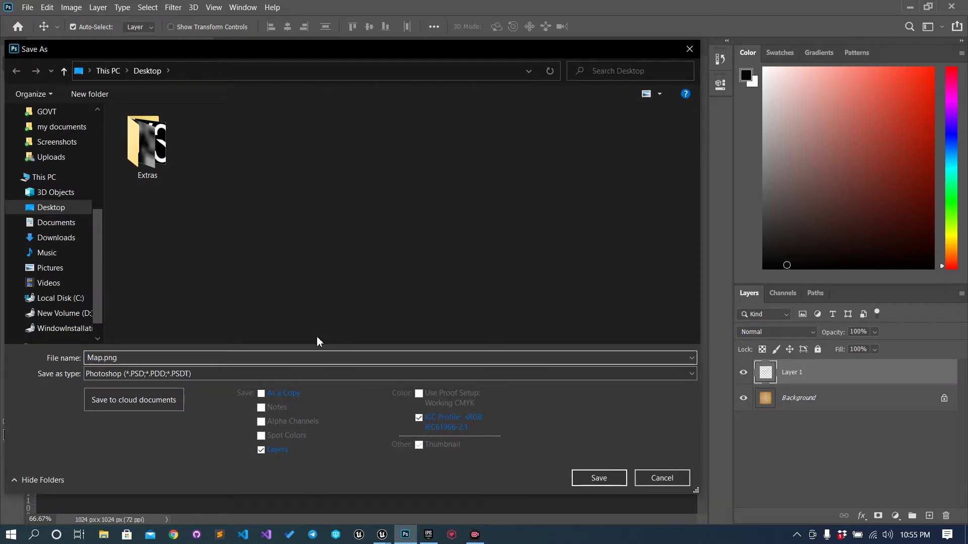
{"action": "left_click", "coordinate": [307, 373]}
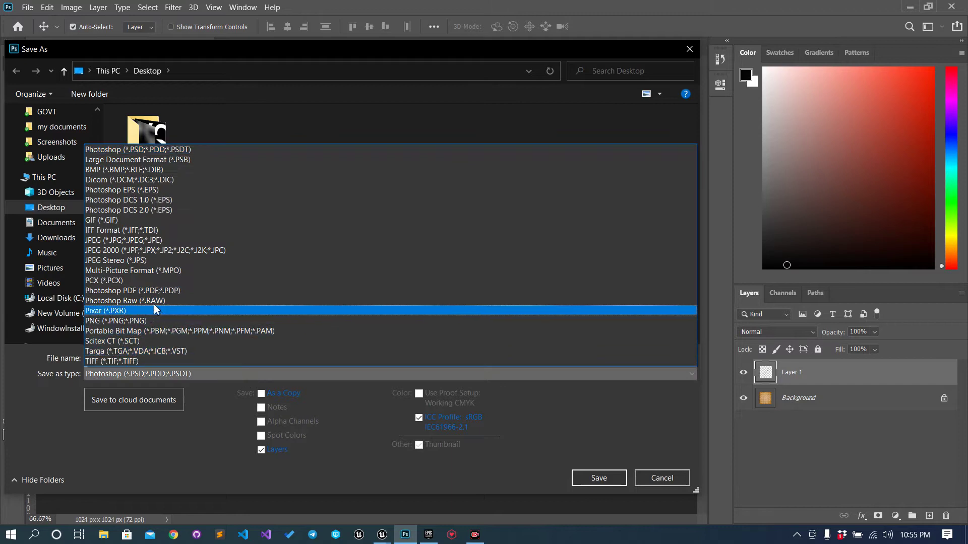
{"action": "left_click", "coordinate": [156, 321]}
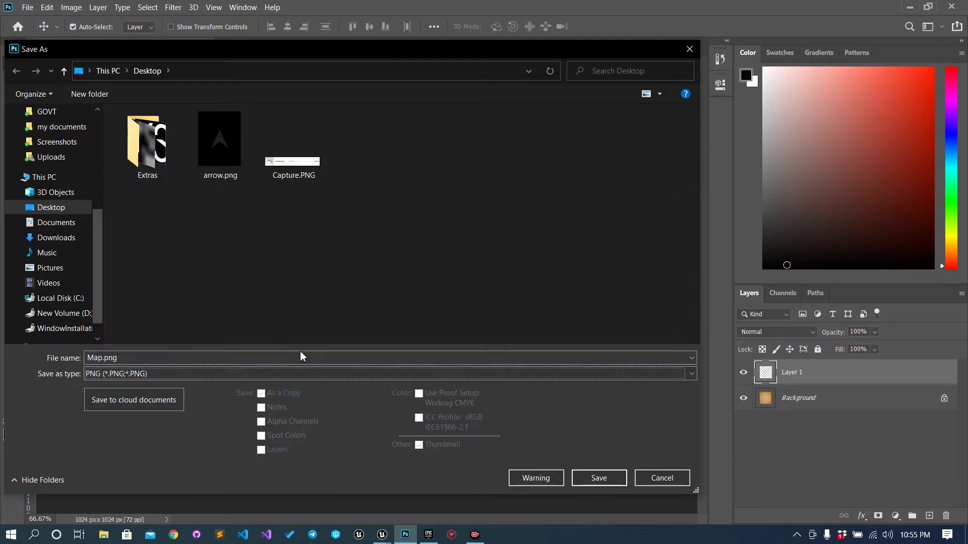
{"action": "left_click", "coordinate": [598, 478]}
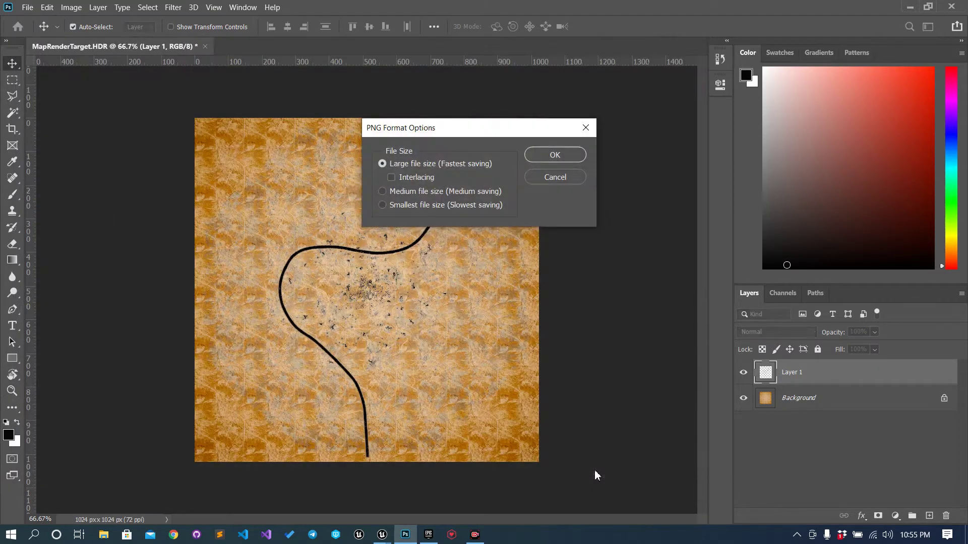
{"action": "left_click", "coordinate": [559, 154]}
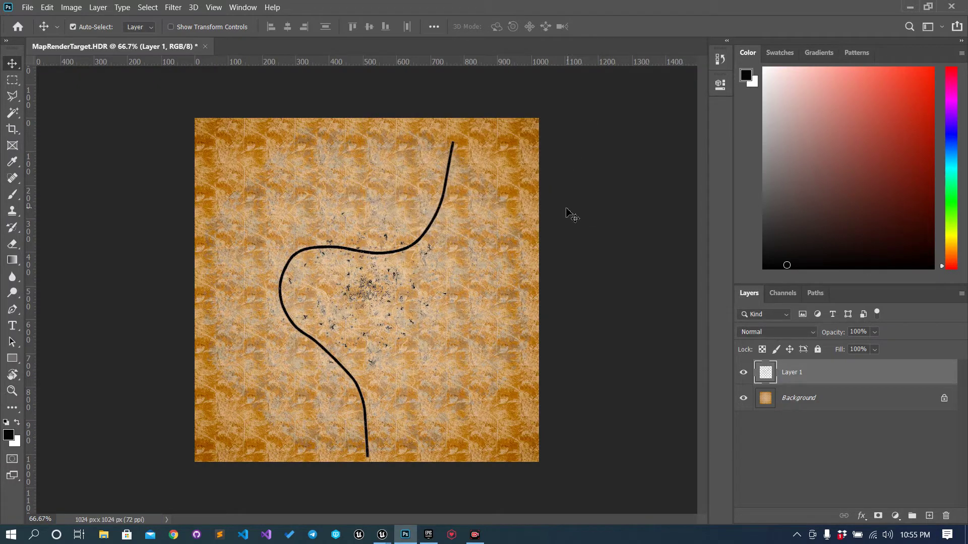
Step: Quit Photoshop without saving MapRenderTarget.HDR and check the Map.png file on the Desktop
{"action": "left_click", "coordinate": [951, 6]}
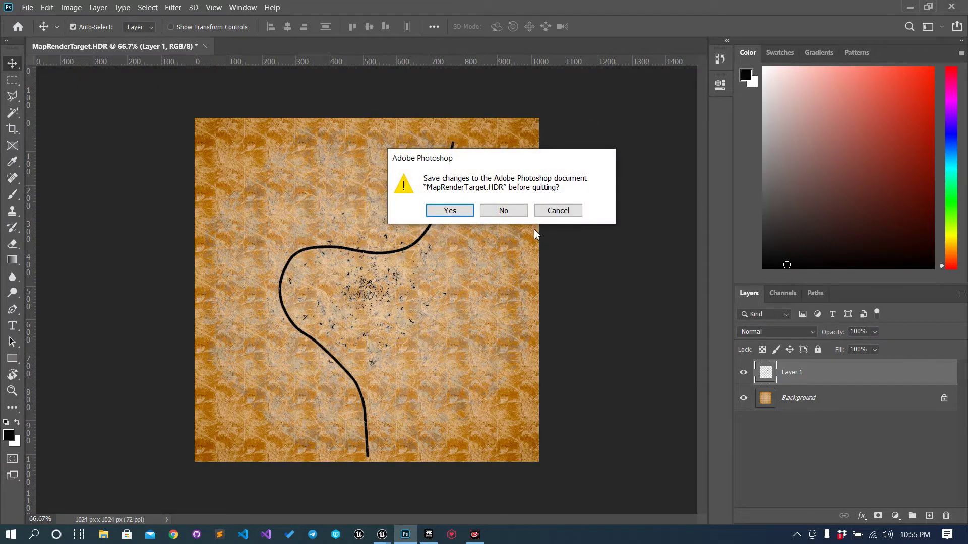
{"action": "left_click", "coordinate": [502, 215]}
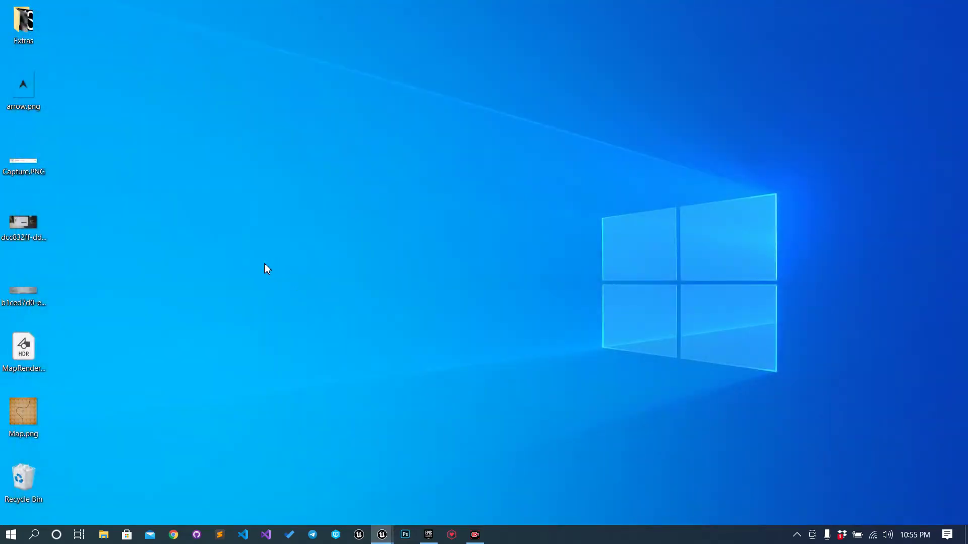
{"action": "left_click", "coordinate": [36, 411]}
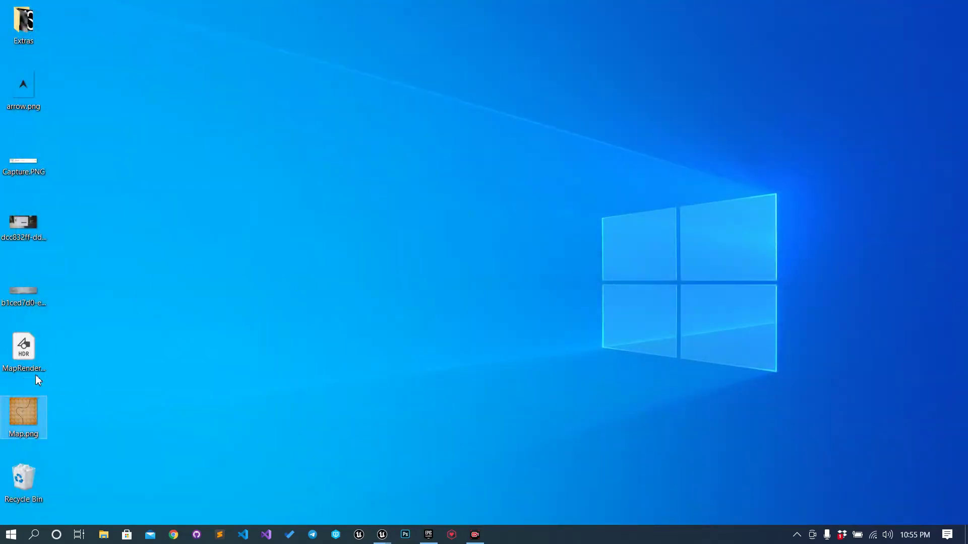
{"action": "mouse_move", "coordinate": [42, 422]}
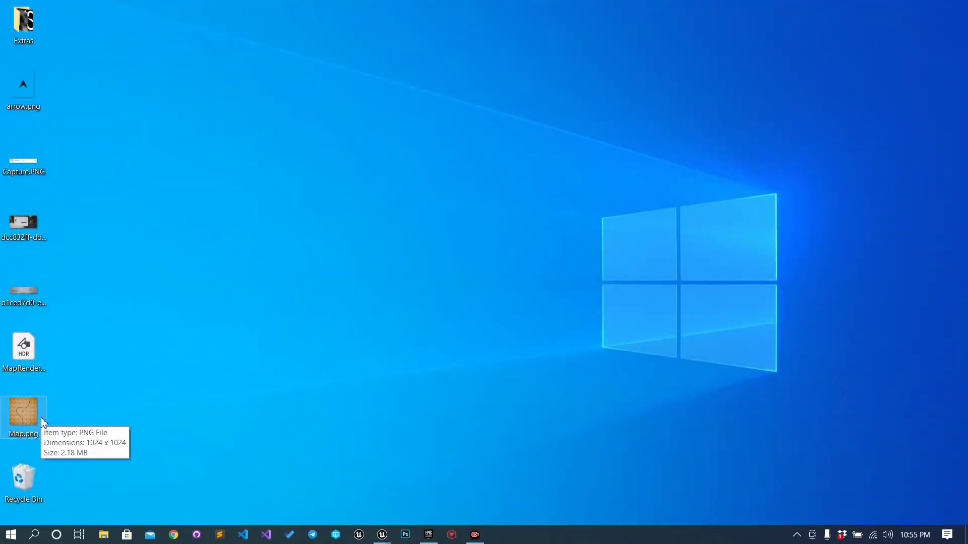
Step: Switch to the DeathRace Unreal Editor window and force delete the MapRenderTarget asset from the Map folder
{"action": "key", "text": "alt+Tab"}
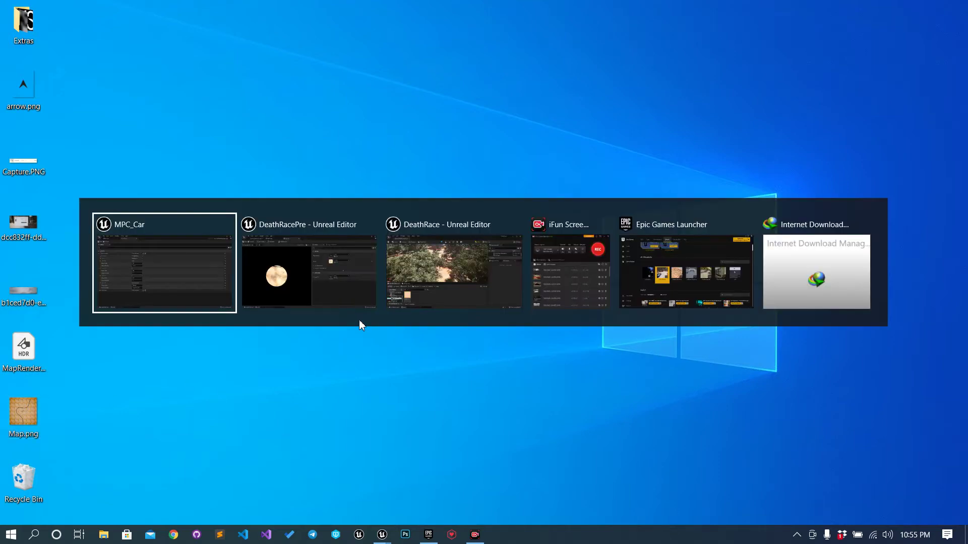
{"action": "key", "text": "alt+Tab"}
{"action": "key", "text": "alt+Tab"}
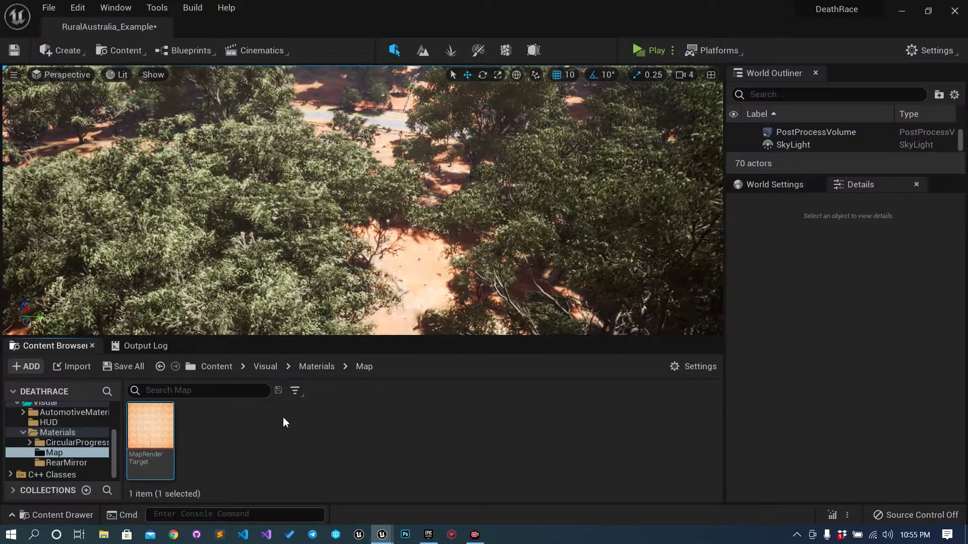
{"action": "left_click", "coordinate": [148, 444]}
{"action": "key", "text": "Delete"}
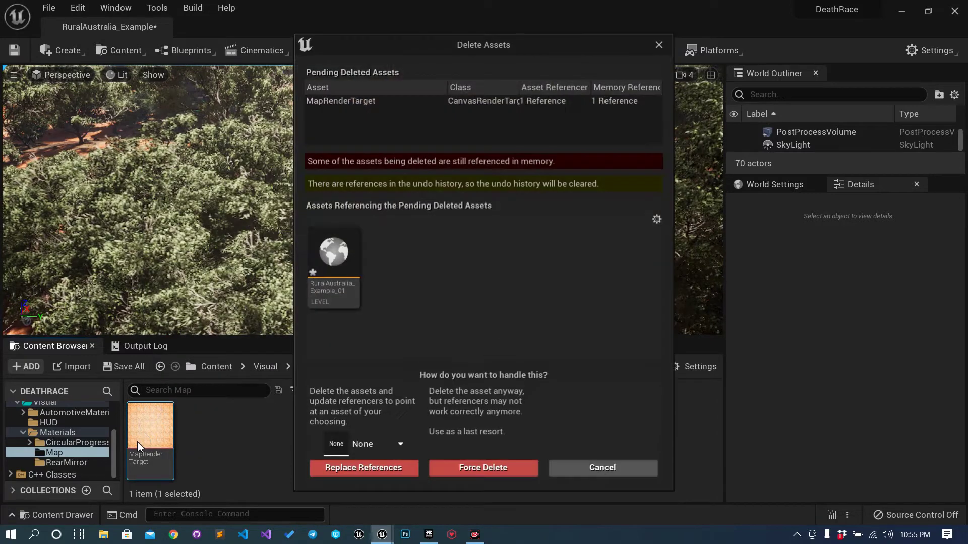
{"action": "left_click", "coordinate": [461, 469]}
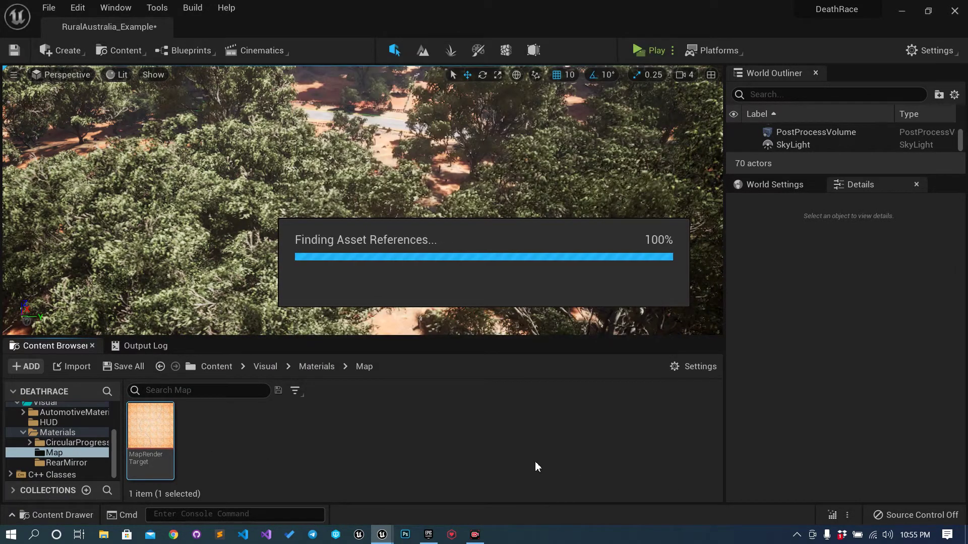
Step: Import Map.png from the Desktop into the Content/Visual/Materials/Map folder
{"action": "key", "text": "super+d"}
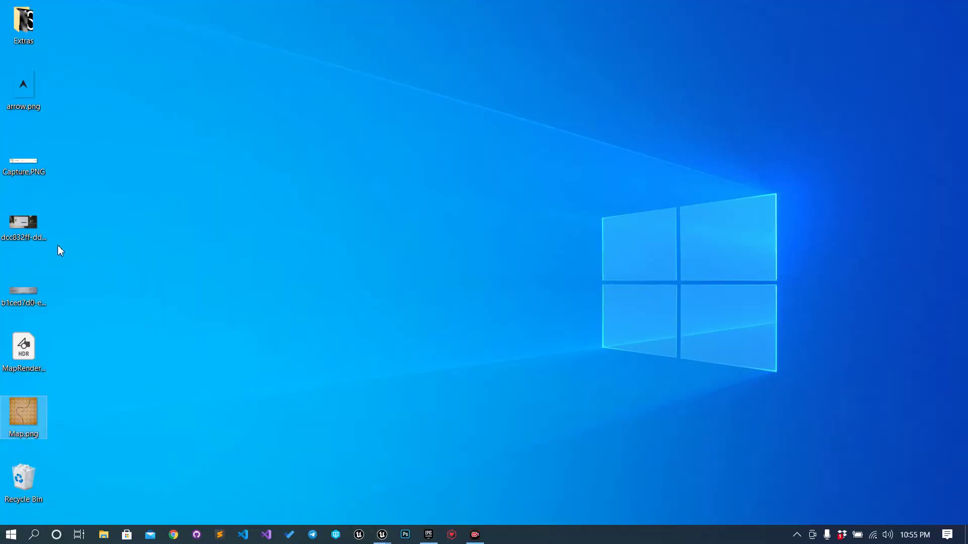
{"action": "left_click_drag", "start_coordinate": [28, 428], "coordinate": [281, 457]}
{"action": "key", "text": "alt+Tab"}
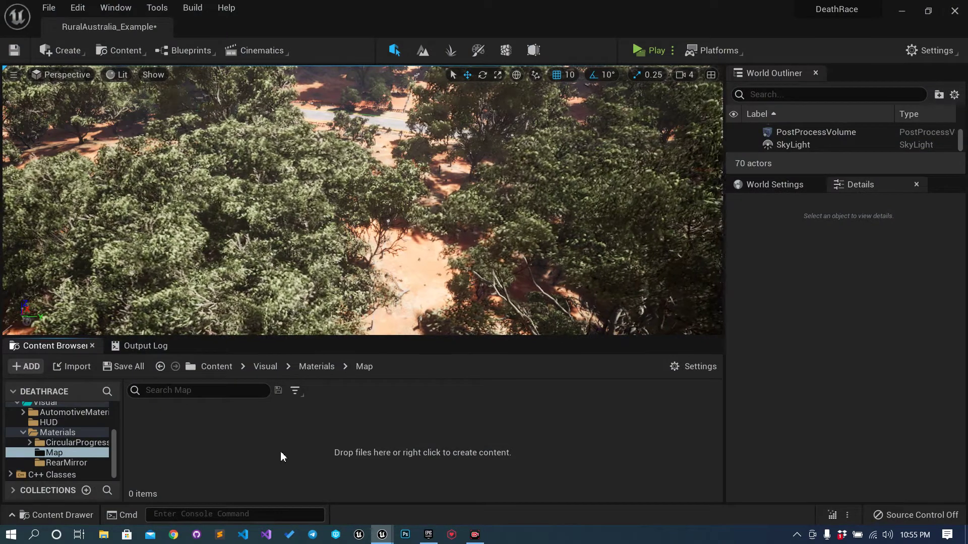
{"action": "key", "text": "alt+Tab"}
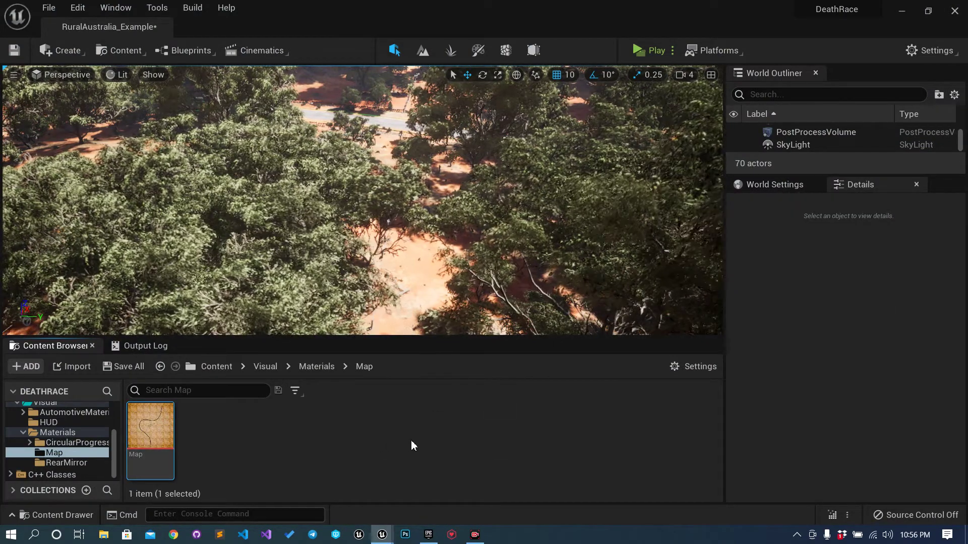
Step: Create a material from the Map texture and name it M_Map
{"action": "left_click", "coordinate": [196, 444]}
{"action": "left_click", "coordinate": [150, 428]}
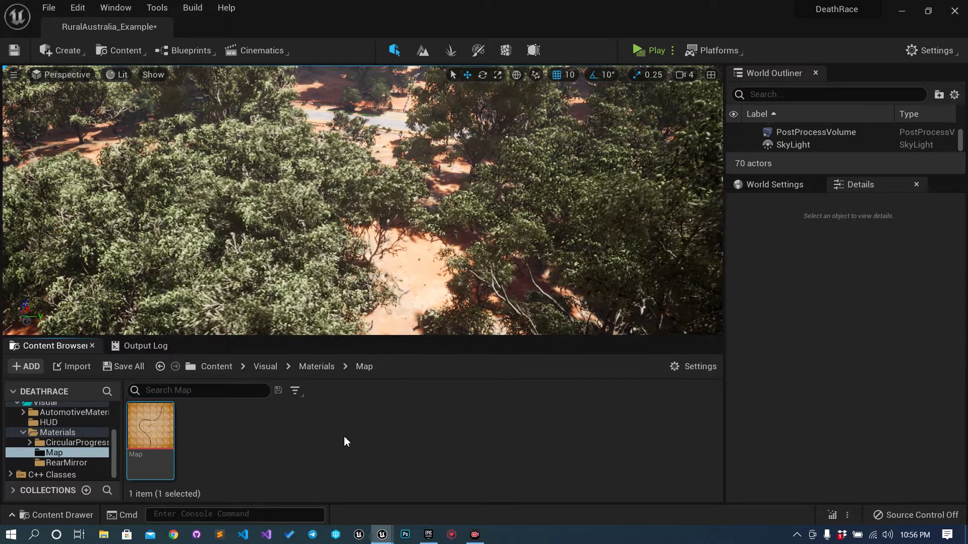
{"action": "right_click", "coordinate": [166, 431]}
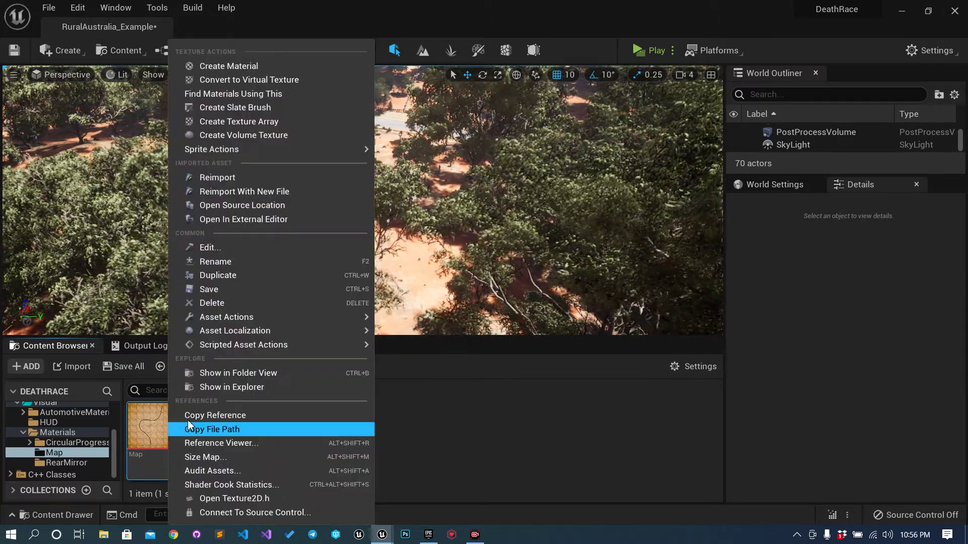
{"action": "left_click", "coordinate": [229, 66]}
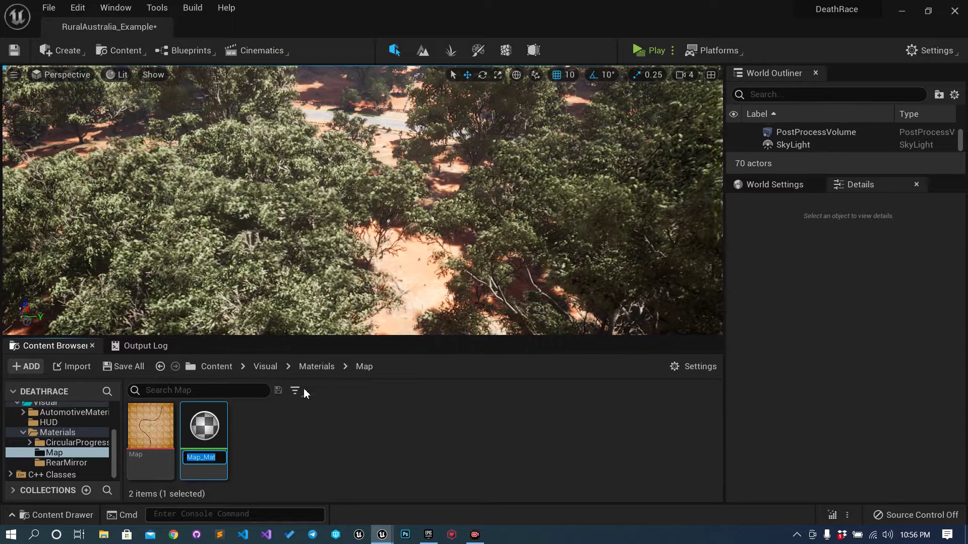
{"action": "type", "text": "M_"}
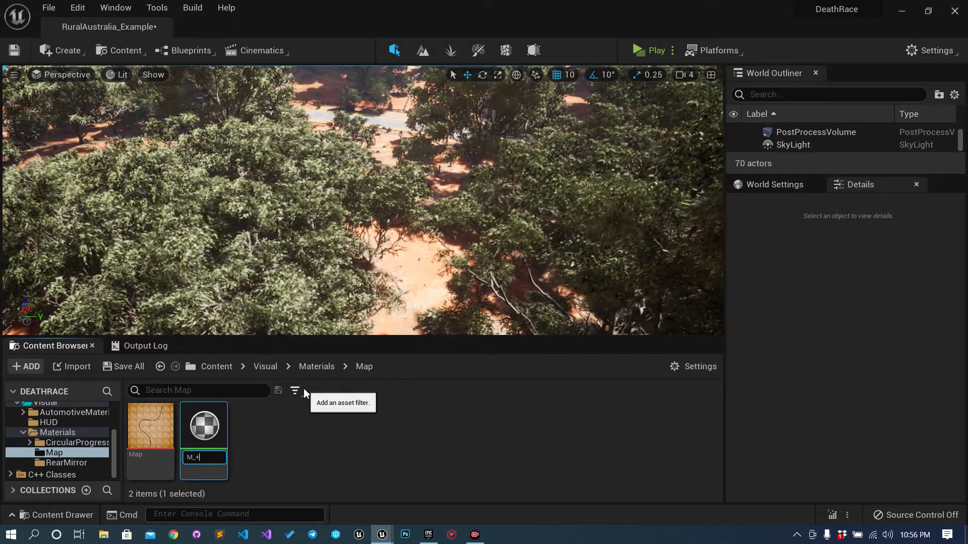
{"action": "type", "text": "Map"}
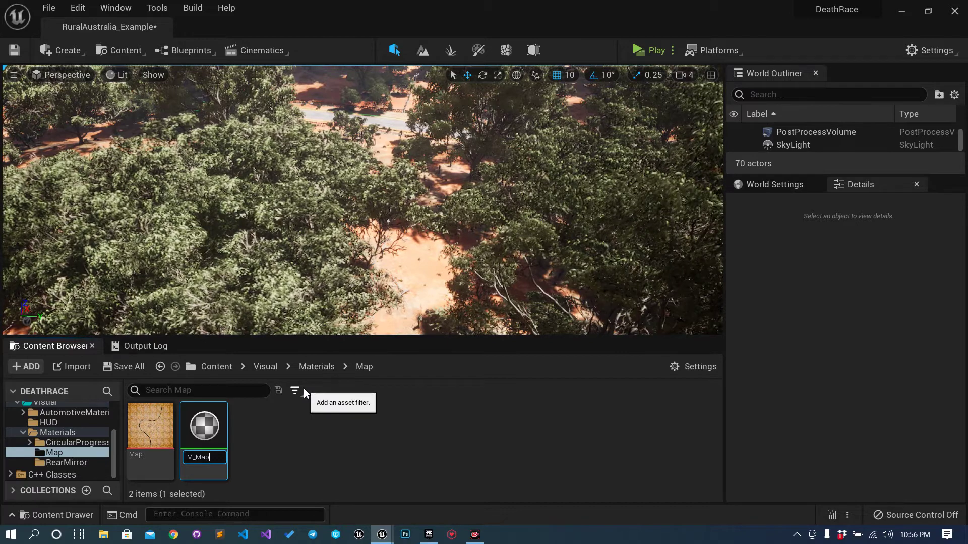
{"action": "key", "text": "Return"}
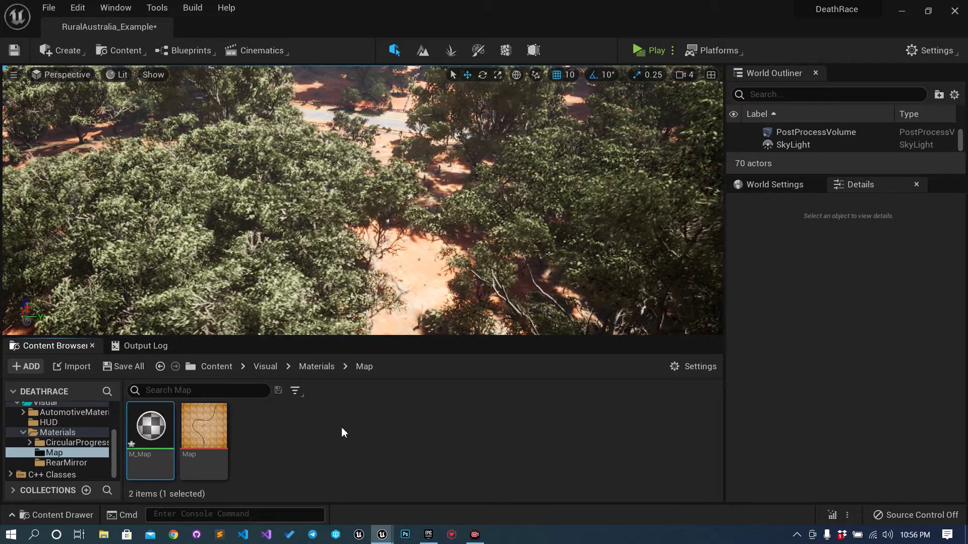
Step: Open the Map texture in the texture editor and dock its window beside the level tab
{"action": "double_click", "coordinate": [215, 439]}
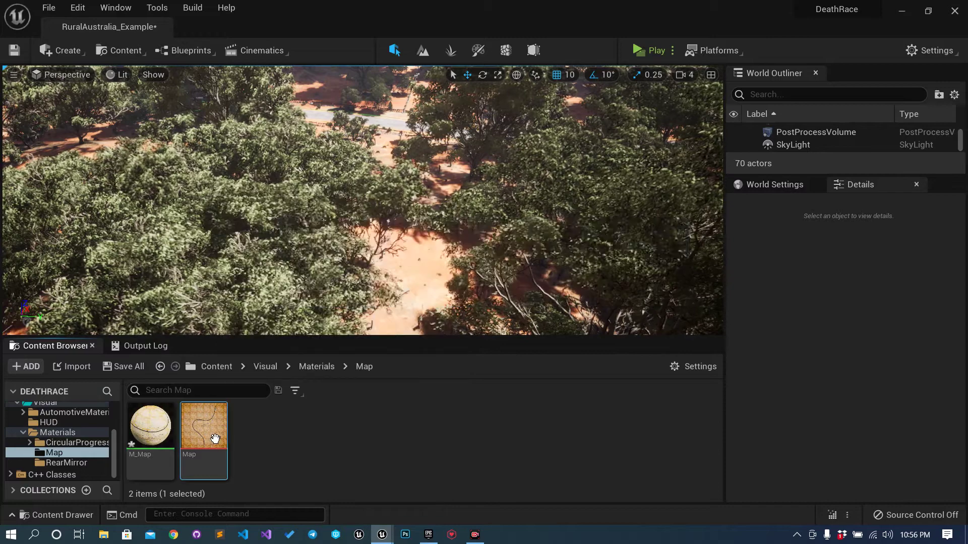
{"action": "left_click", "coordinate": [461, 138]}
{"action": "left_click_drag", "start_coordinate": [304, 67], "coordinate": [280, 34]}
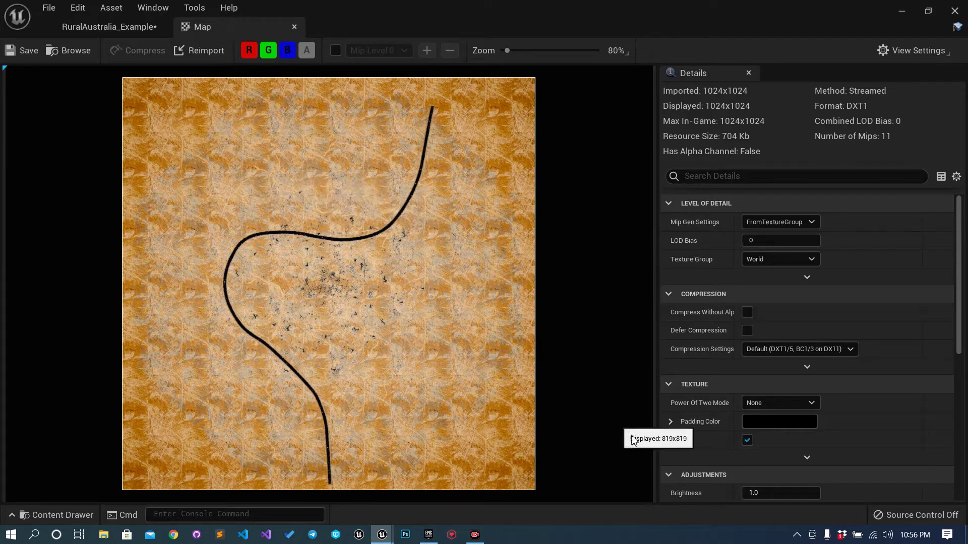
{"action": "left_click", "coordinate": [797, 537]}
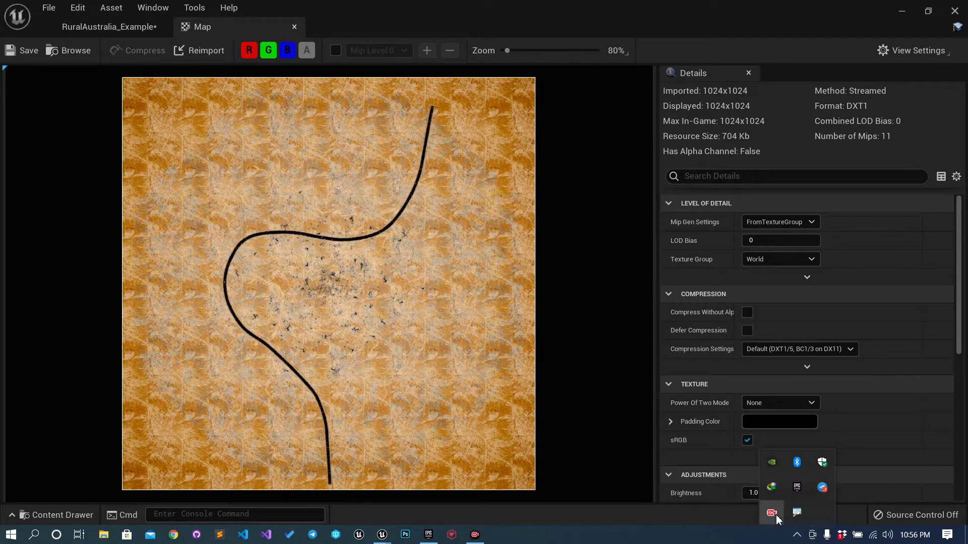
{"action": "left_click", "coordinate": [407, 237]}
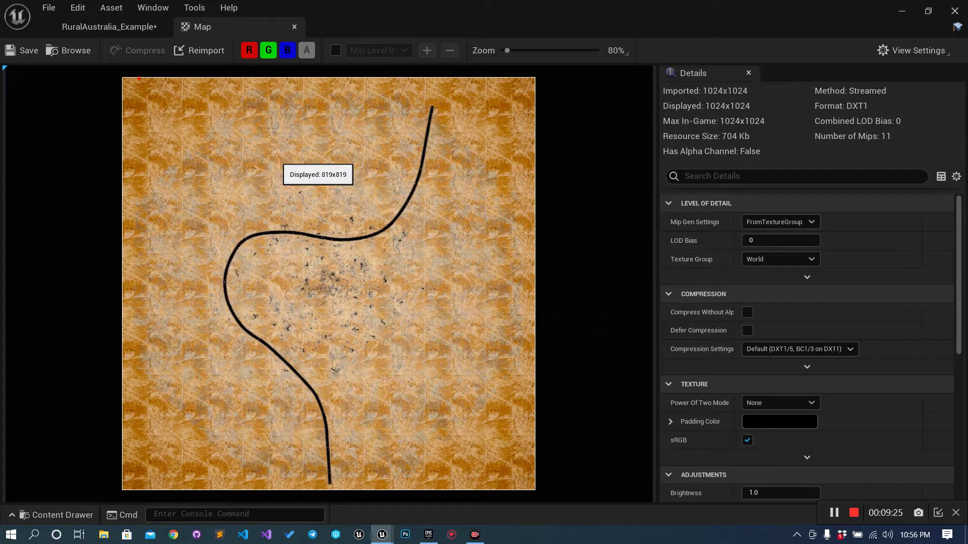
{"action": "left_click_drag", "start_coordinate": [116, 74], "coordinate": [132, 481]}
{"action": "mouse_move", "coordinate": [116, 70]}
{"action": "left_mouse_down"}
{"action": "mouse_move", "coordinate": [442, 72]}
{"action": "mouse_move", "coordinate": [555, 84]}
{"action": "mouse_move", "coordinate": [594, 332]}
{"action": "mouse_move", "coordinate": [583, 458]}
{"action": "mouse_move", "coordinate": [560, 504]}
{"action": "mouse_move", "coordinate": [215, 473]}
{"action": "mouse_move", "coordinate": [111, 474]}
{"action": "left_mouse_up"}
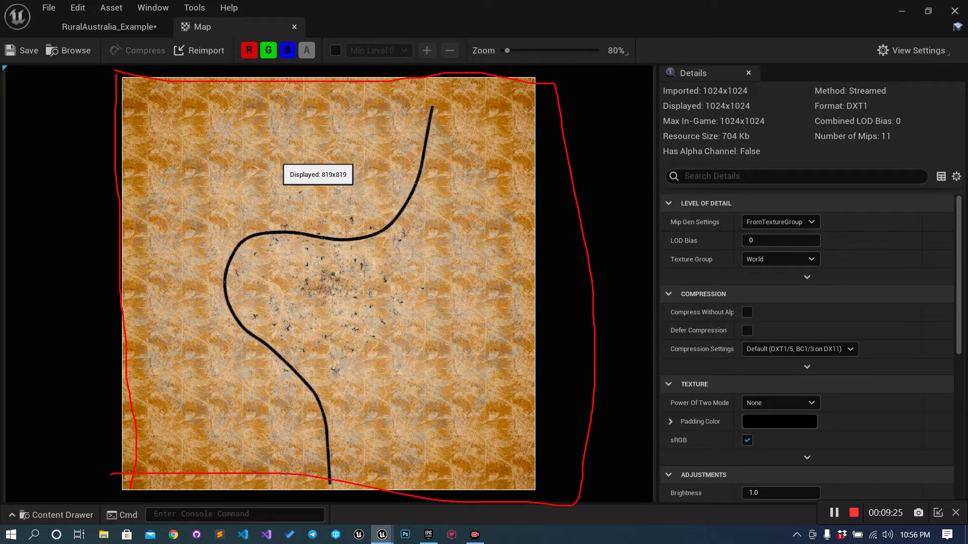
{"action": "mouse_move", "coordinate": [76, 70]}
{"action": "left_mouse_down"}
{"action": "mouse_move", "coordinate": [98, 101]}
{"action": "mouse_move", "coordinate": [117, 76]}
{"action": "left_mouse_up"}
{"action": "mouse_move", "coordinate": [606, 75]}
{"action": "left_mouse_down"}
{"action": "mouse_move", "coordinate": [617, 98]}
{"action": "mouse_move", "coordinate": [617, 81]}
{"action": "mouse_move", "coordinate": [577, 100]}
{"action": "left_mouse_up"}
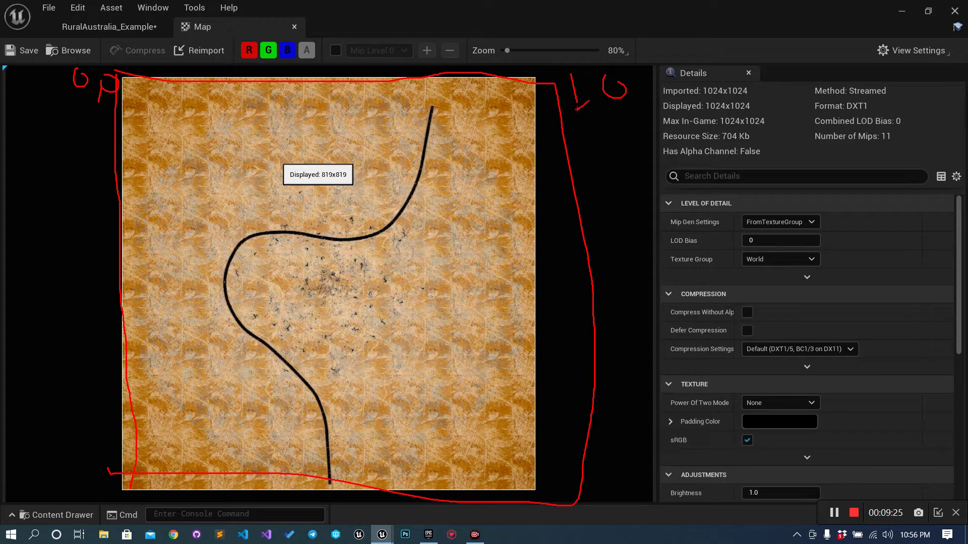
{"action": "left_click_drag", "start_coordinate": [566, 59], "coordinate": [555, 84]}
{"action": "mouse_move", "coordinate": [610, 448]}
{"action": "left_mouse_down"}
{"action": "mouse_move", "coordinate": [614, 496]}
{"action": "mouse_move", "coordinate": [637, 497]}
{"action": "left_mouse_up"}
{"action": "left_click_drag", "start_coordinate": [651, 489], "coordinate": [644, 504]}
{"action": "left_click_drag", "start_coordinate": [687, 438], "coordinate": [677, 504]}
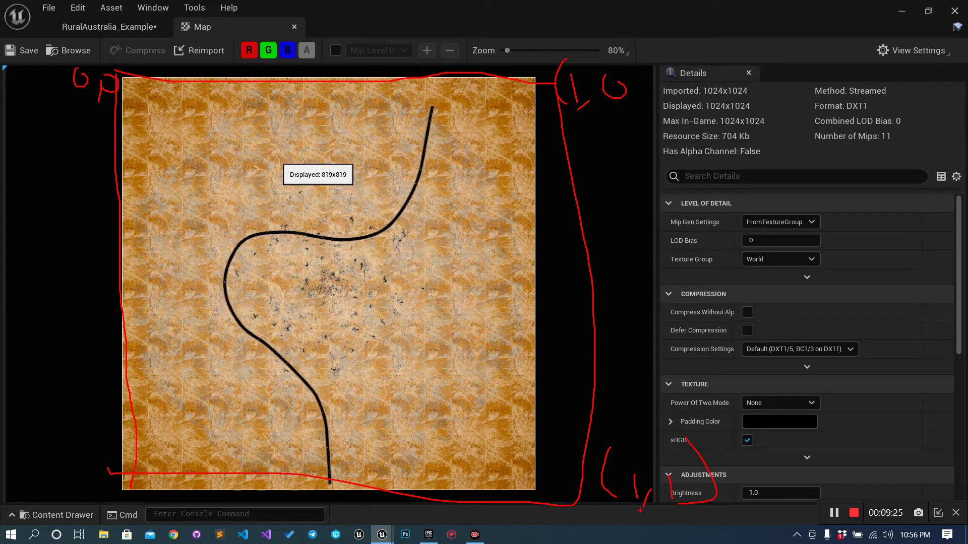
{"action": "left_click_drag", "start_coordinate": [96, 497], "coordinate": [96, 529]}
{"action": "left_click_drag", "start_coordinate": [162, 491], "coordinate": [142, 535]}
{"action": "left_click_drag", "start_coordinate": [303, 79], "coordinate": [306, 496]}
{"action": "left_click_drag", "start_coordinate": [59, 296], "coordinate": [556, 301]}
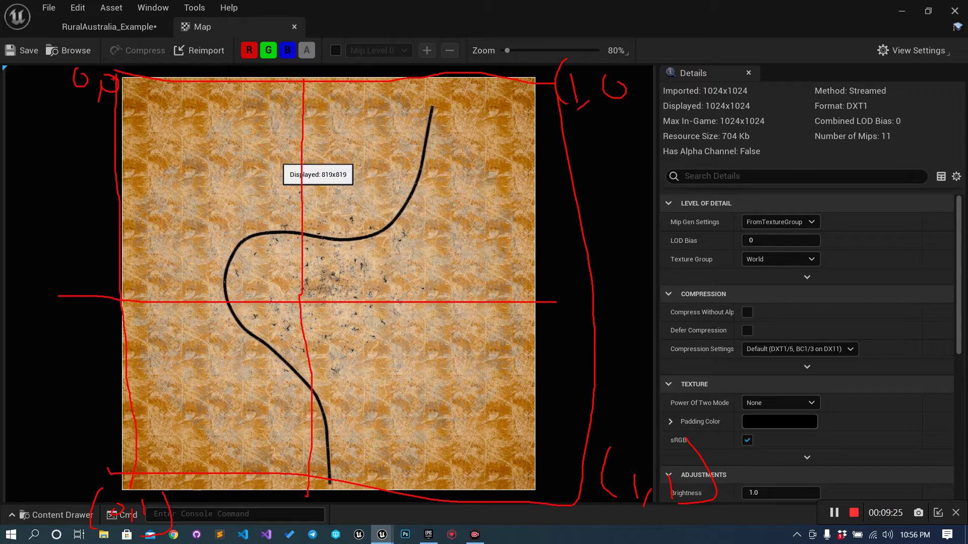
{"action": "left_click_drag", "start_coordinate": [124, 121], "coordinate": [141, 271]}
{"action": "mouse_move", "coordinate": [123, 92]}
{"action": "left_mouse_down"}
{"action": "mouse_move", "coordinate": [286, 92]}
{"action": "mouse_move", "coordinate": [296, 282]}
{"action": "mouse_move", "coordinate": [130, 301]}
{"action": "mouse_move", "coordinate": [99, 187]}
{"action": "mouse_move", "coordinate": [220, 76]}
{"action": "mouse_move", "coordinate": [301, 201]}
{"action": "mouse_move", "coordinate": [171, 315]}
{"action": "left_mouse_up"}
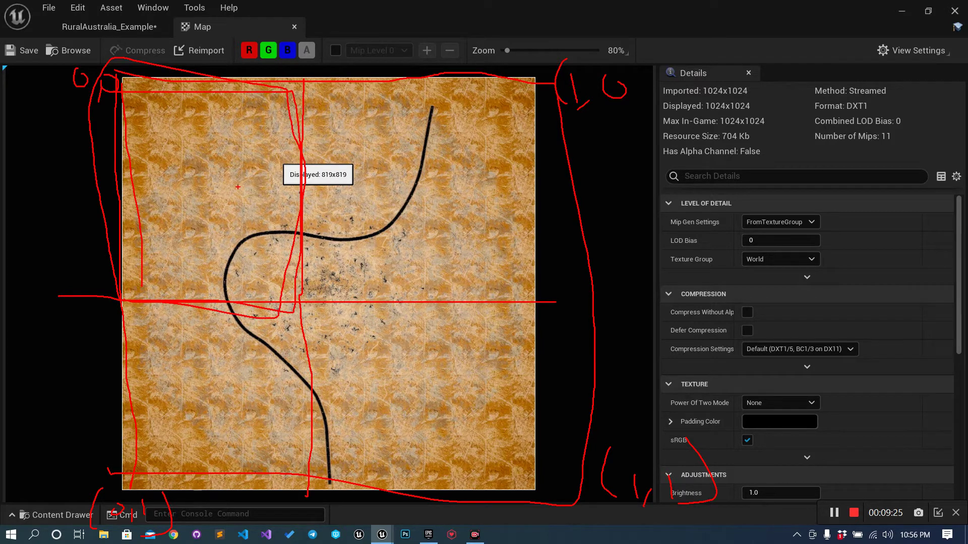
{"action": "mouse_move", "coordinate": [126, 95]}
{"action": "left_mouse_down"}
{"action": "mouse_move", "coordinate": [129, 280]}
{"action": "mouse_move", "coordinate": [309, 237]}
{"action": "mouse_move", "coordinate": [289, 101]}
{"action": "mouse_move", "coordinate": [137, 95]}
{"action": "left_mouse_up"}
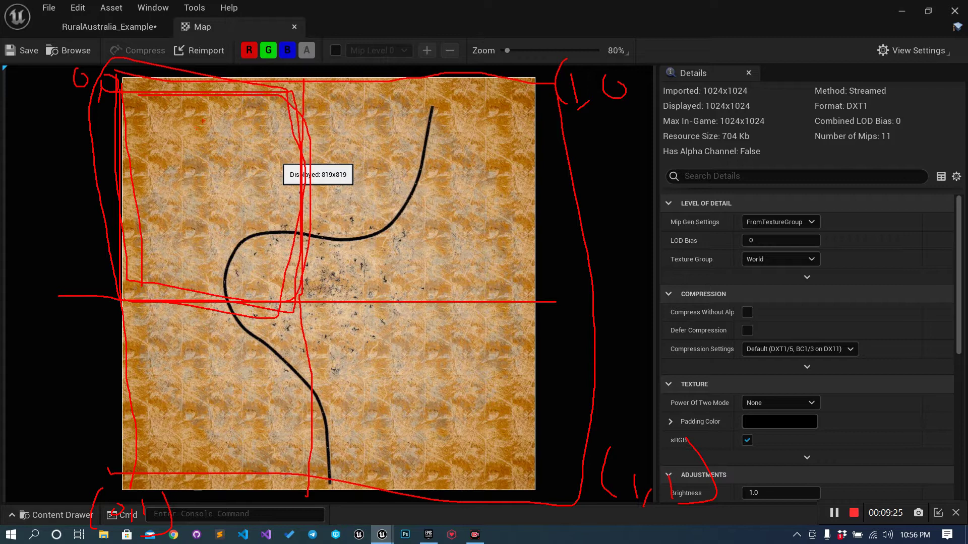
{"action": "mouse_move", "coordinate": [121, 80]}
{"action": "left_mouse_down"}
{"action": "mouse_move", "coordinate": [119, 275]}
{"action": "mouse_move", "coordinate": [353, 164]}
{"action": "mouse_move", "coordinate": [164, 83]}
{"action": "left_mouse_up"}
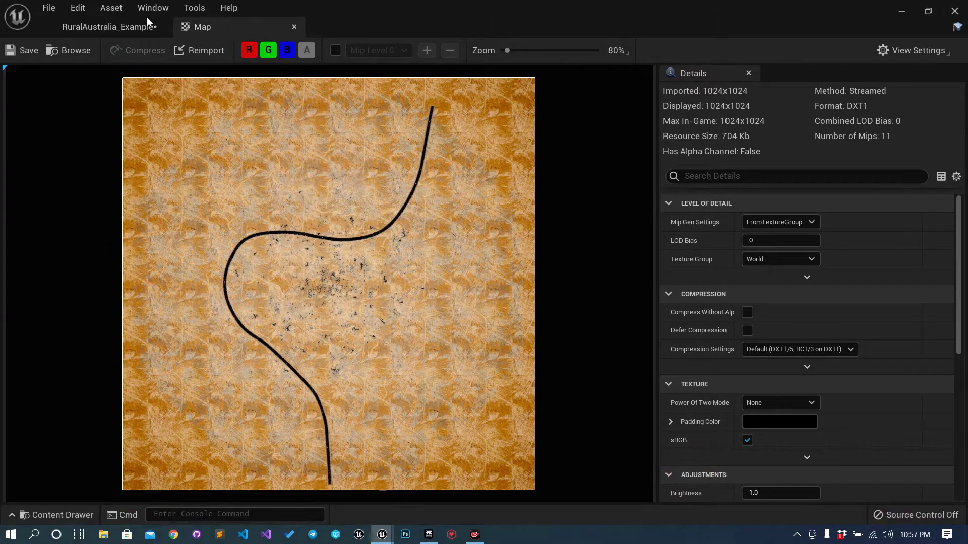
Step: Open the M_Map material from the Map folder and set its Material Domain to User Interface
{"action": "left_click", "coordinate": [117, 29]}
{"action": "double_click", "coordinate": [162, 454]}
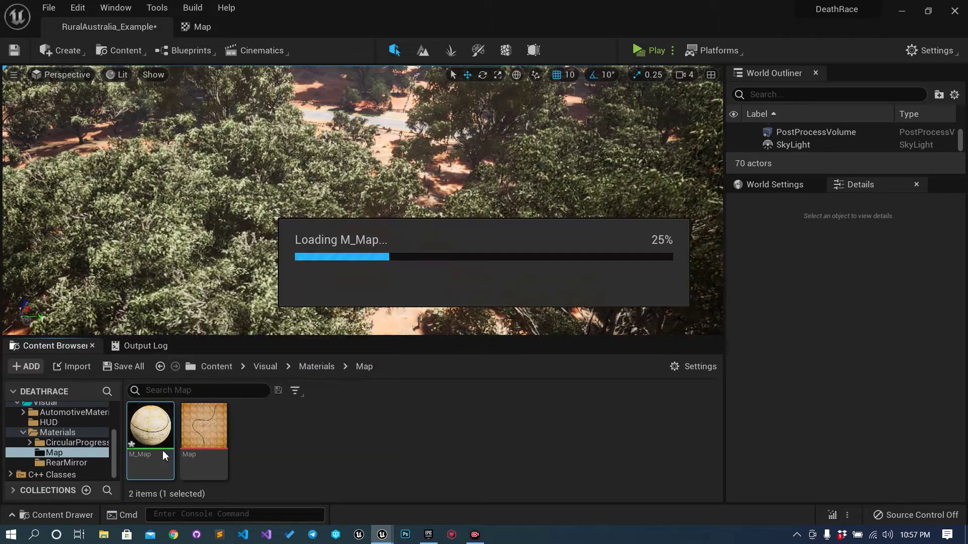
{"action": "scroll", "coordinate": [615, 327], "scroll_direction": "down", "scroll_amount": 3}
{"action": "right_click_drag", "start_coordinate": [615, 328], "coordinate": [564, 234]}
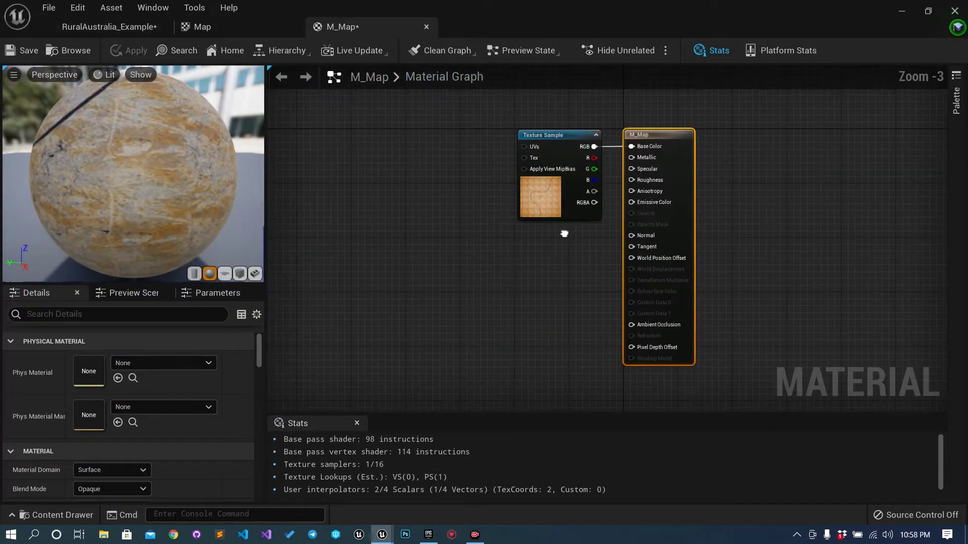
{"action": "scroll", "coordinate": [59, 424], "scroll_direction": "down", "scroll_amount": 2}
{"action": "left_click", "coordinate": [113, 434]}
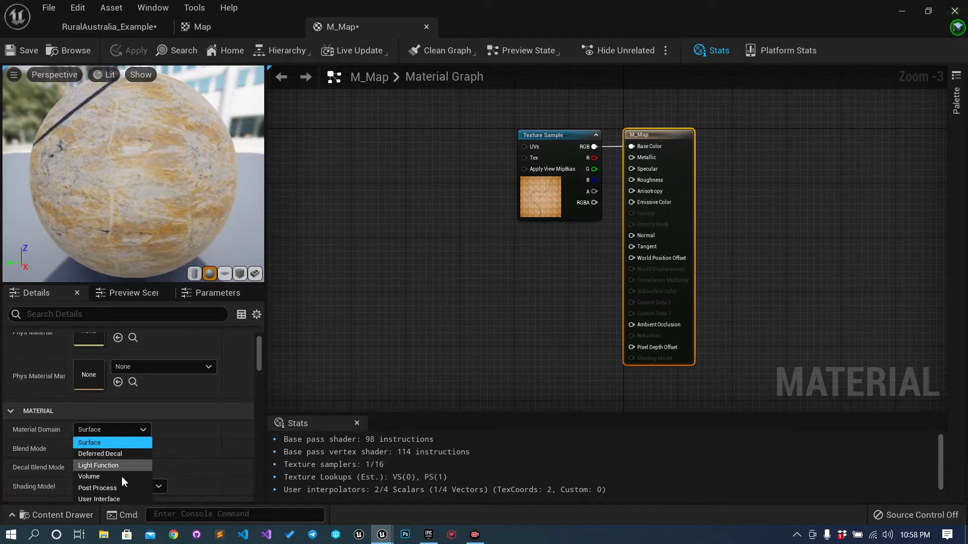
{"action": "left_click", "coordinate": [114, 497]}
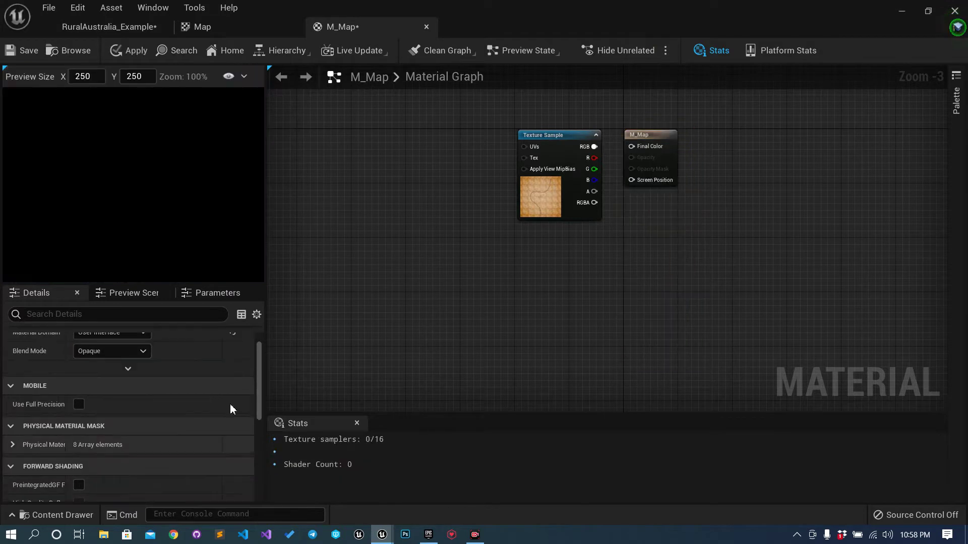
Step: Set the M_Map material's Blend Mode to Masked
{"action": "right_click_drag", "start_coordinate": [546, 263], "coordinate": [568, 324]}
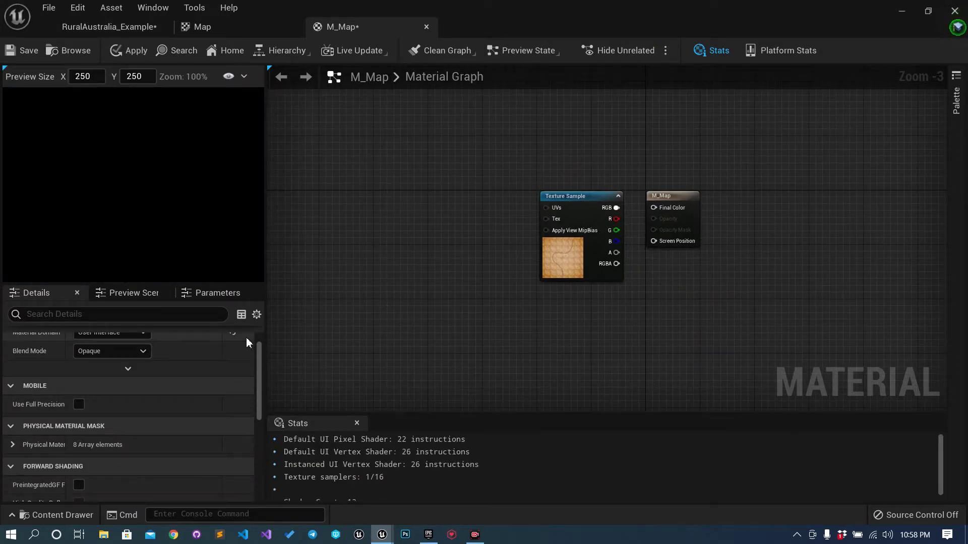
{"action": "scroll", "coordinate": [171, 374], "scroll_direction": "up", "scroll_amount": 1}
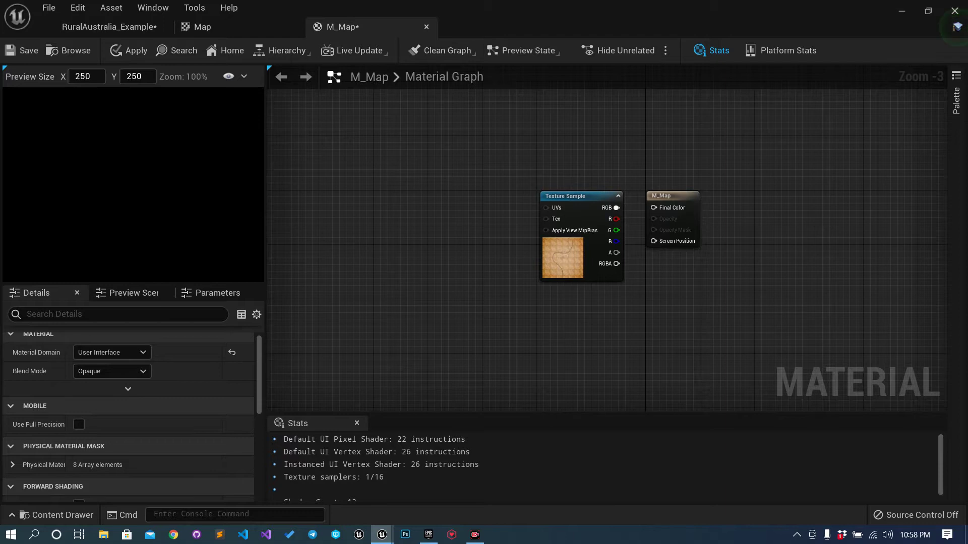
{"action": "left_click", "coordinate": [117, 373]}
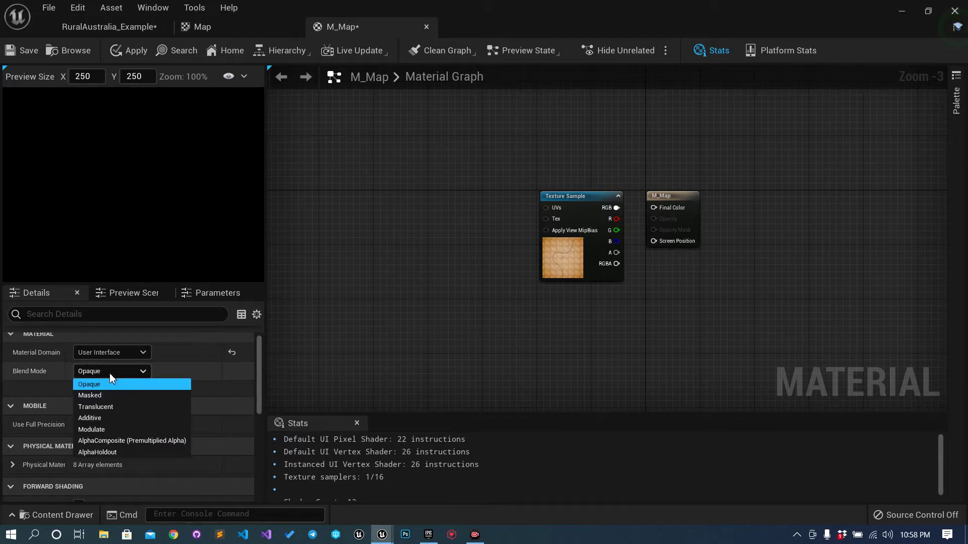
{"action": "left_click", "coordinate": [136, 398]}
Step: Move the Texture Sample node farther from the output node and connect its RGB output to Final Color
{"action": "right_click_drag", "start_coordinate": [640, 286], "coordinate": [827, 289]}
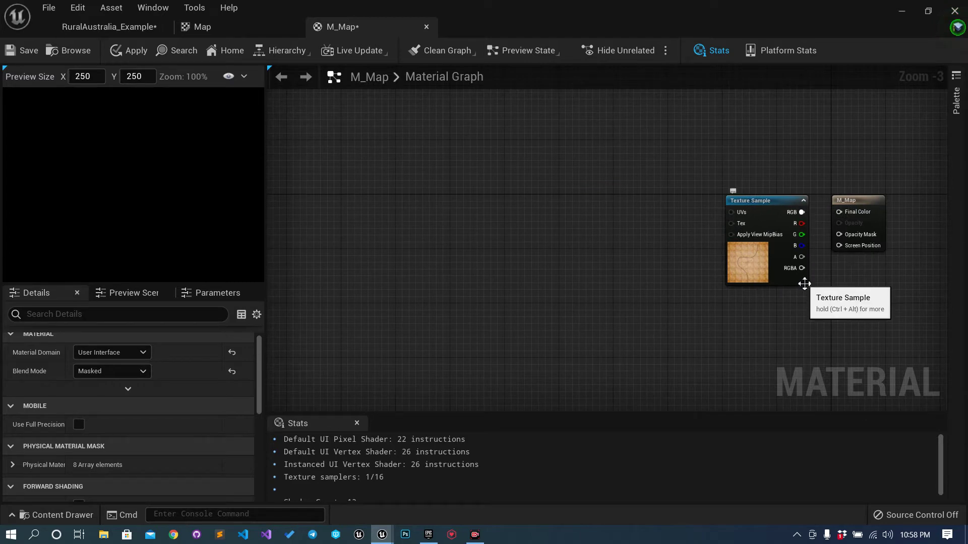
{"action": "left_click_drag", "start_coordinate": [746, 274], "coordinate": [675, 275]}
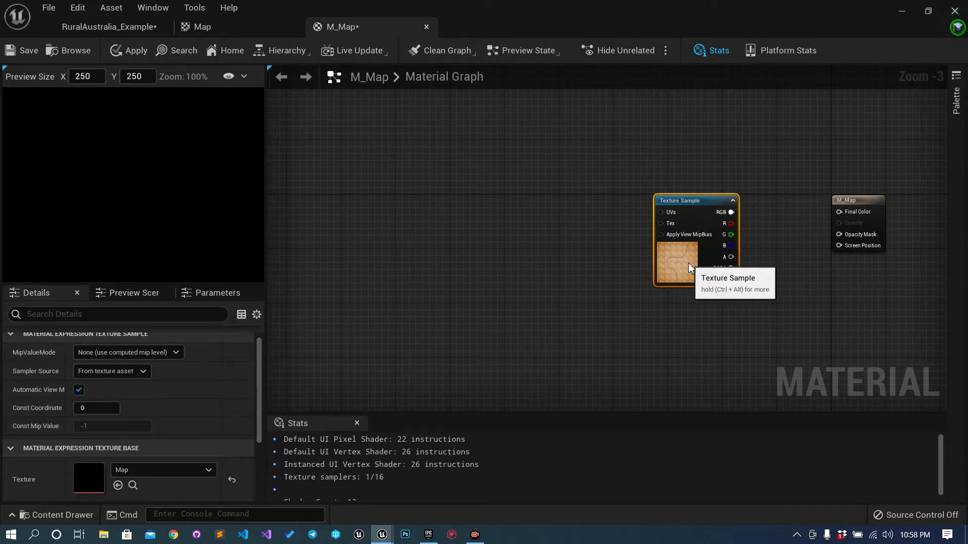
{"action": "left_click_drag", "start_coordinate": [731, 212], "coordinate": [846, 213]}
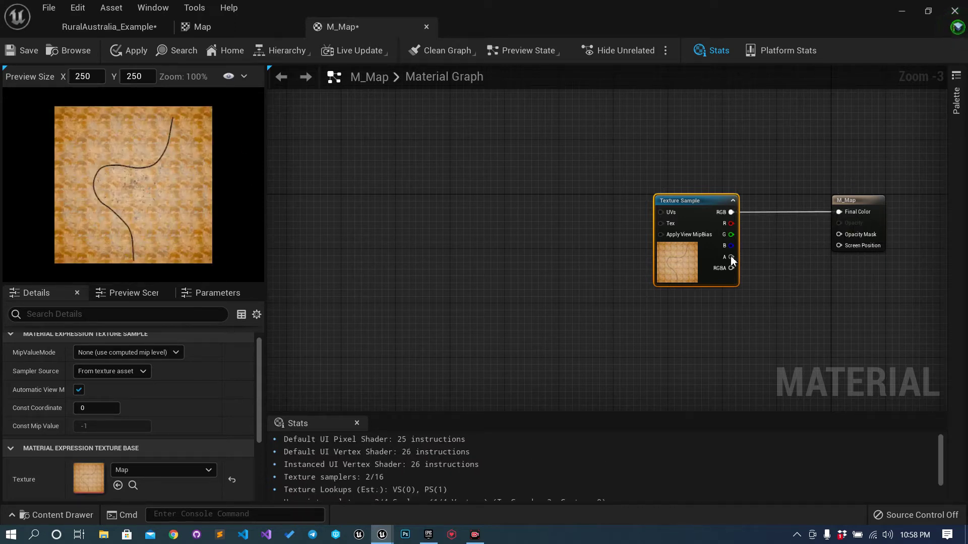
Step: Add a SphereMask node connected to the Opacity Mask input of M_Map
{"action": "right_click_drag", "start_coordinate": [799, 283], "coordinate": [713, 223]}
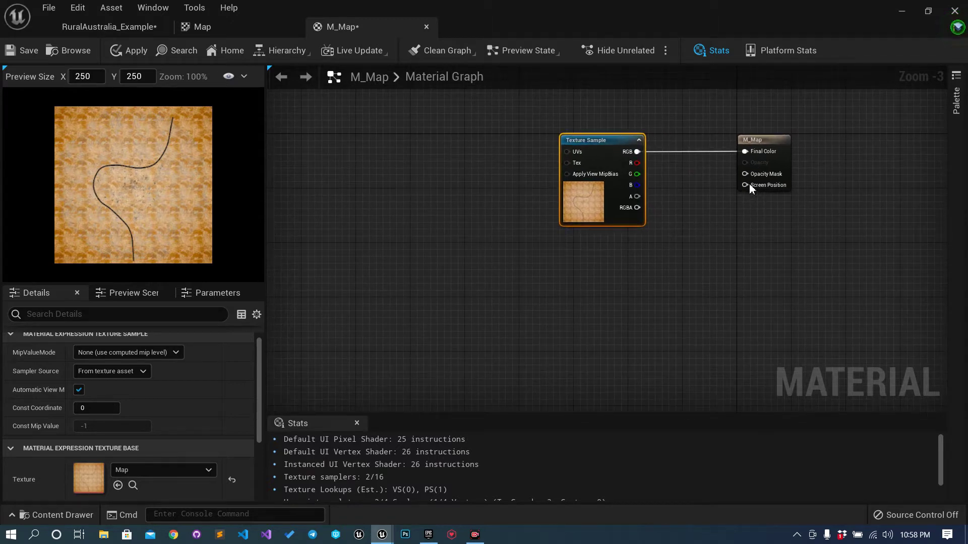
{"action": "left_click_drag", "start_coordinate": [745, 174], "coordinate": [656, 282]}
{"action": "type", "text": "sphere"}
{"action": "key", "text": "Return"}
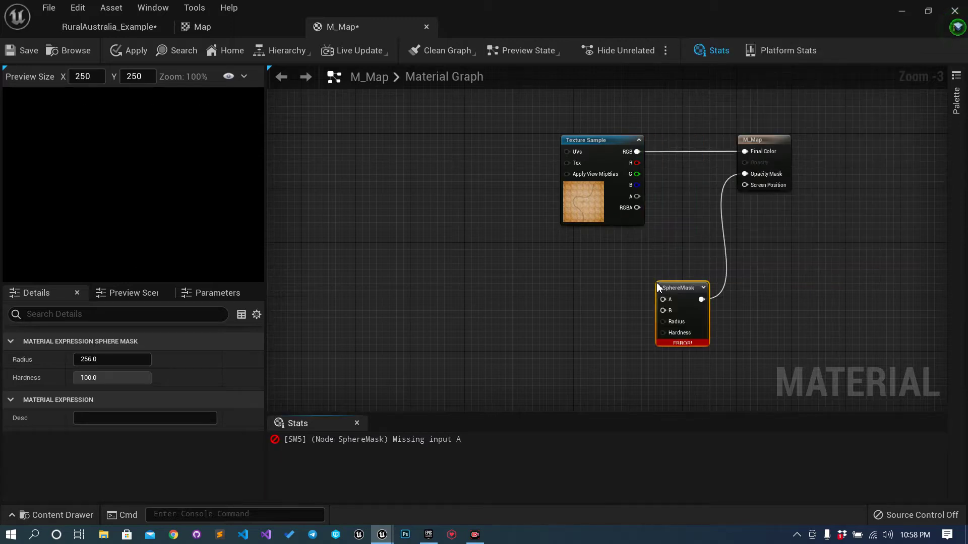
Step: Add a TextureCoordinate node before the SphereMask and connect it to the mask's A input
{"action": "scroll", "coordinate": [600, 295], "scroll_direction": "up", "scroll_amount": 3}
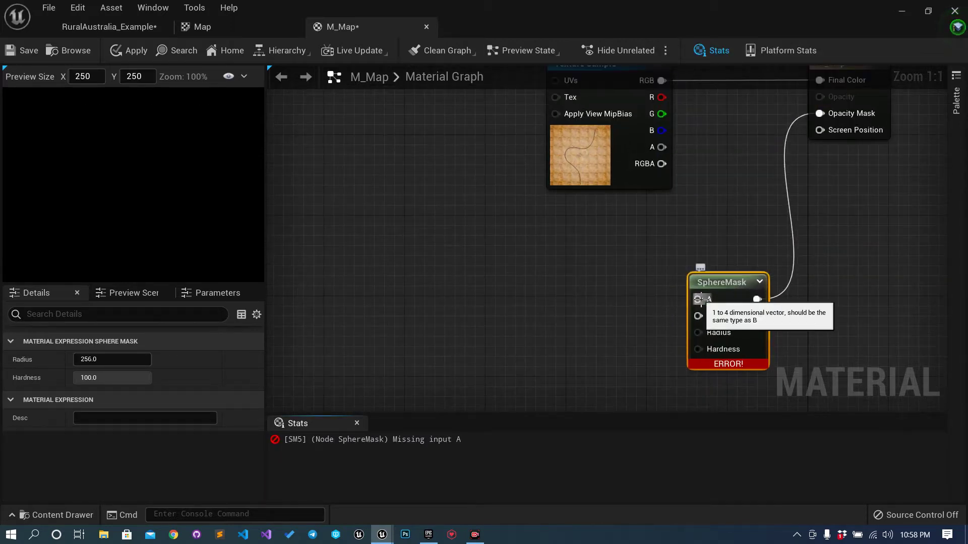
{"action": "right_click", "coordinate": [606, 303]}
{"action": "type", "text": "textu"}
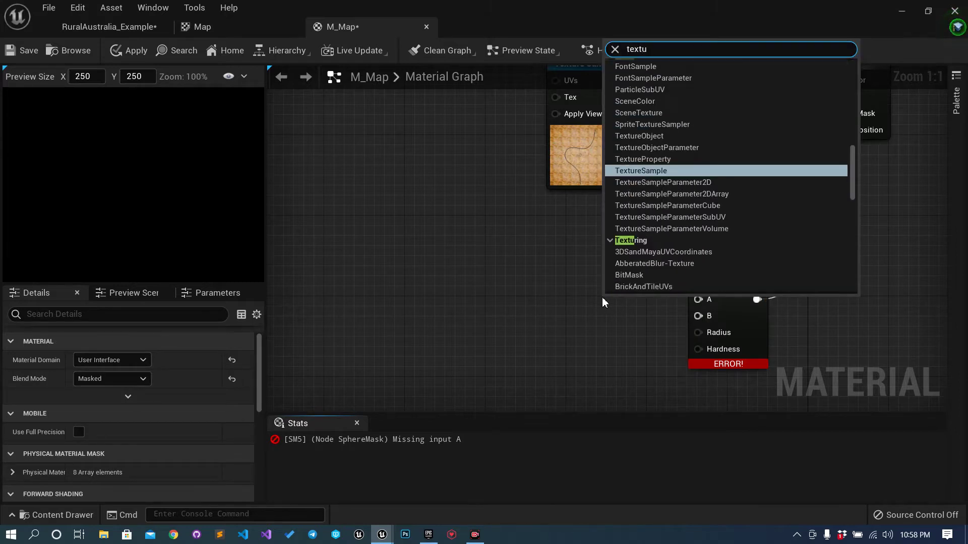
{"action": "type", "text": "c"}
{"action": "key", "text": "BackSpace"}
{"action": "key", "text": "BackSpace"}
{"action": "type", "text": "c"}
{"action": "key", "text": "BackSpace"}
{"action": "key", "text": "BackSpace"}
{"action": "key", "text": "BackSpace"}
{"action": "key", "text": "BackSpace"}
{"action": "key", "text": "BackSpace"}
{"action": "type", "text": "coor"}
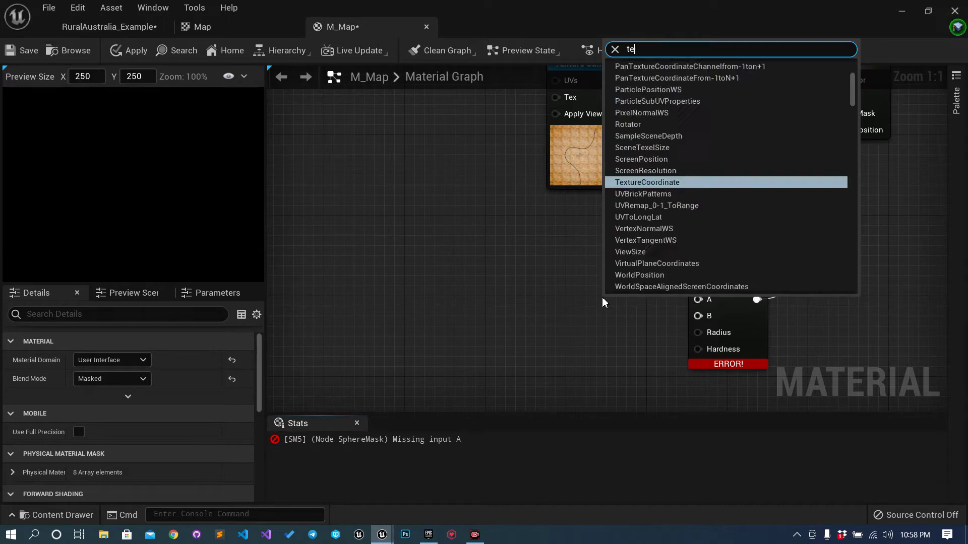
{"action": "type", "text": "din"}
{"action": "key", "text": "Return"}
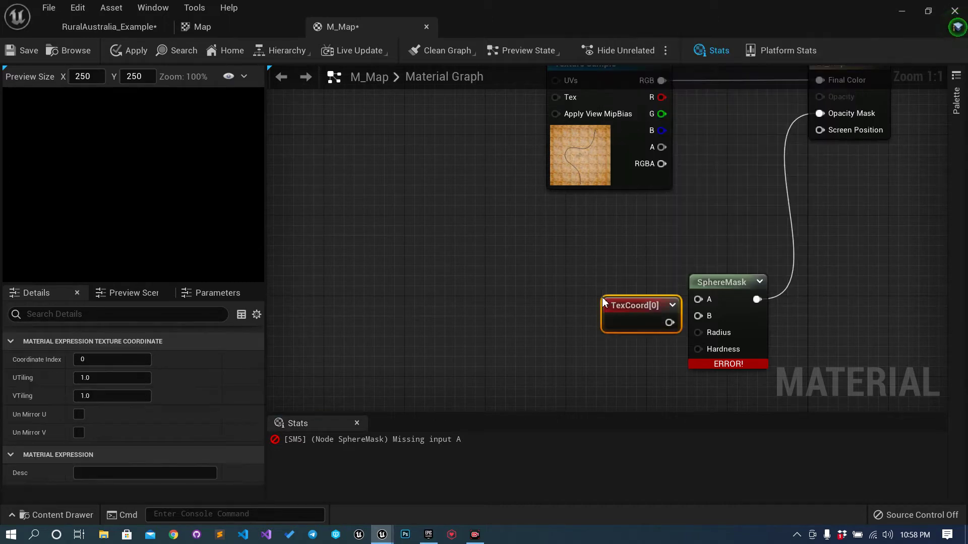
{"action": "left_click_drag", "start_coordinate": [613, 292], "coordinate": [698, 300]}
Step: Add a constant of 0.5 below the TexCoord node and connect it to the SphereMask's B and Radius inputs
{"action": "left_click", "coordinate": [608, 339]}
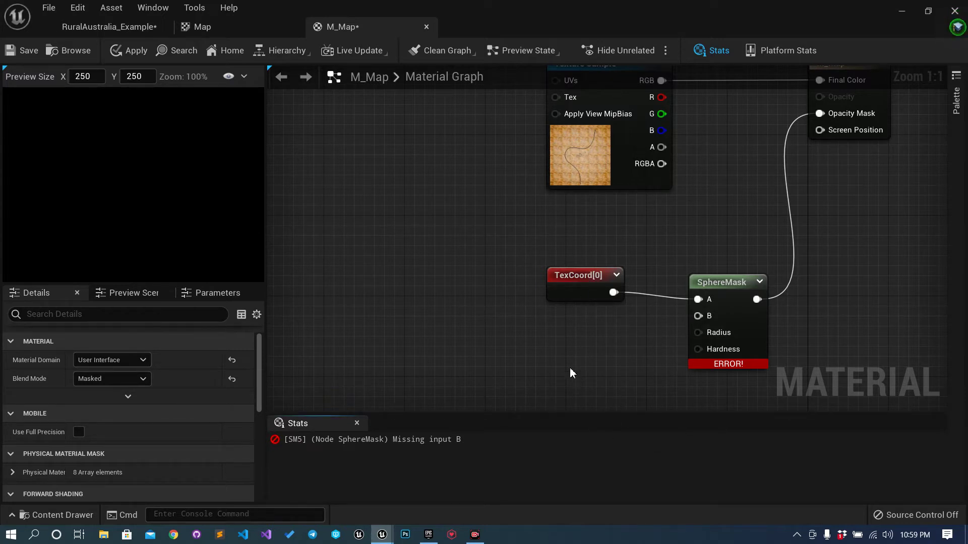
{"action": "left_click", "coordinate": [571, 353]}
{"action": "left_click_drag", "start_coordinate": [595, 373], "coordinate": [690, 325]}
{"action": "left_click", "coordinate": [124, 359]}
{"action": "key", "text": "BackSpace"}
{"action": "type", "text": ".5"}
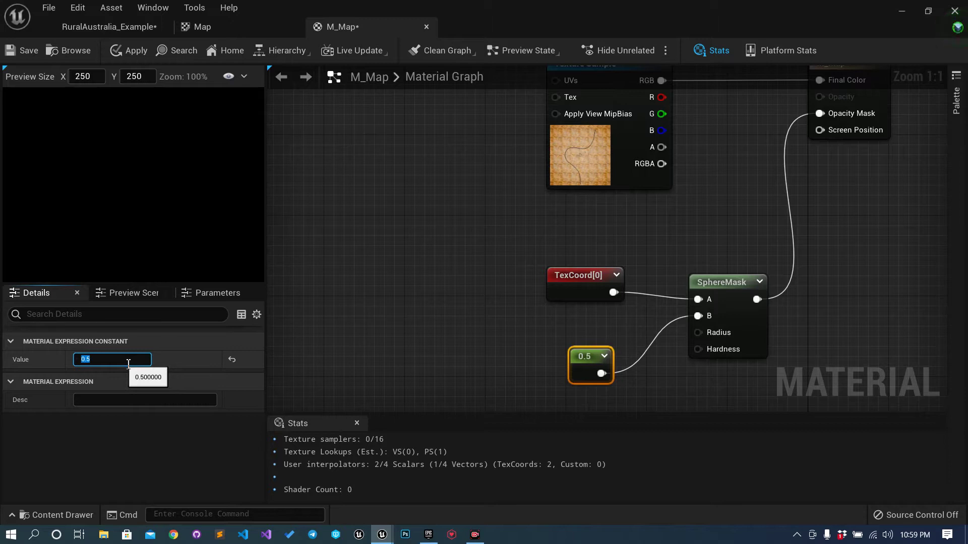
{"action": "key", "text": "Return"}
{"action": "left_click_drag", "start_coordinate": [601, 374], "coordinate": [698, 333]}
{"action": "left_click_drag", "start_coordinate": [599, 350], "coordinate": [605, 309]}
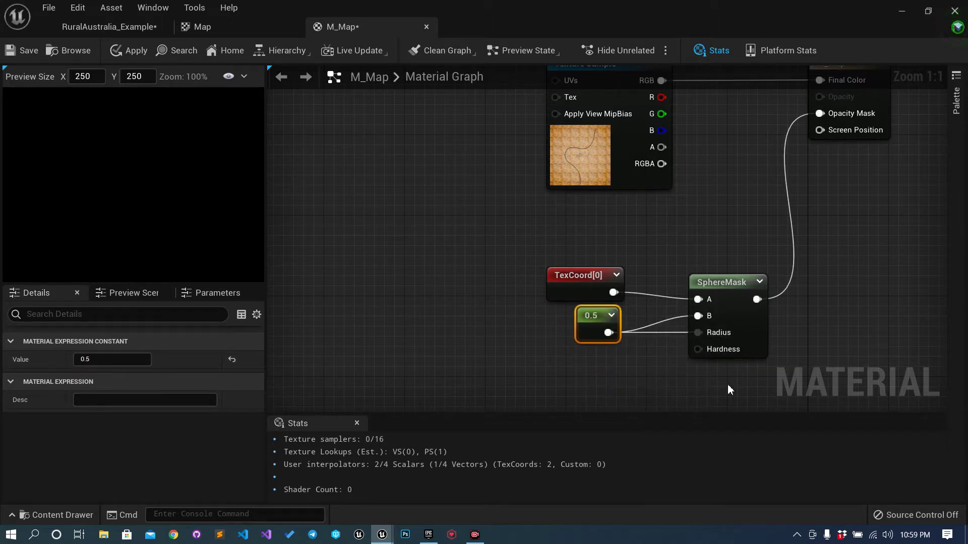
Step: Expand the SphereMask node's preview and arrange the mask nodes together below the Texture Sample
{"action": "left_click", "coordinate": [578, 299]}
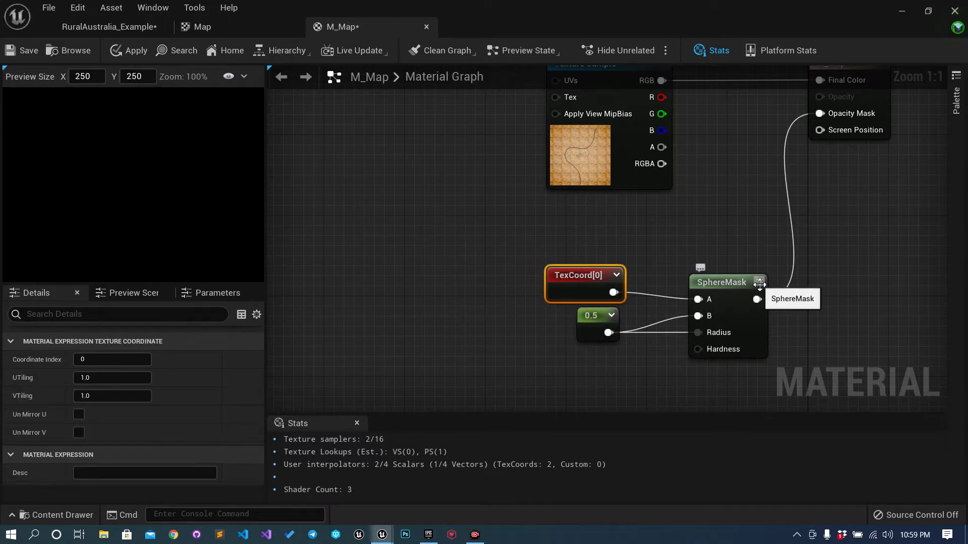
{"action": "left_click_drag", "start_coordinate": [745, 294], "coordinate": [723, 278]}
{"action": "left_click_drag", "start_coordinate": [561, 239], "coordinate": [682, 246]}
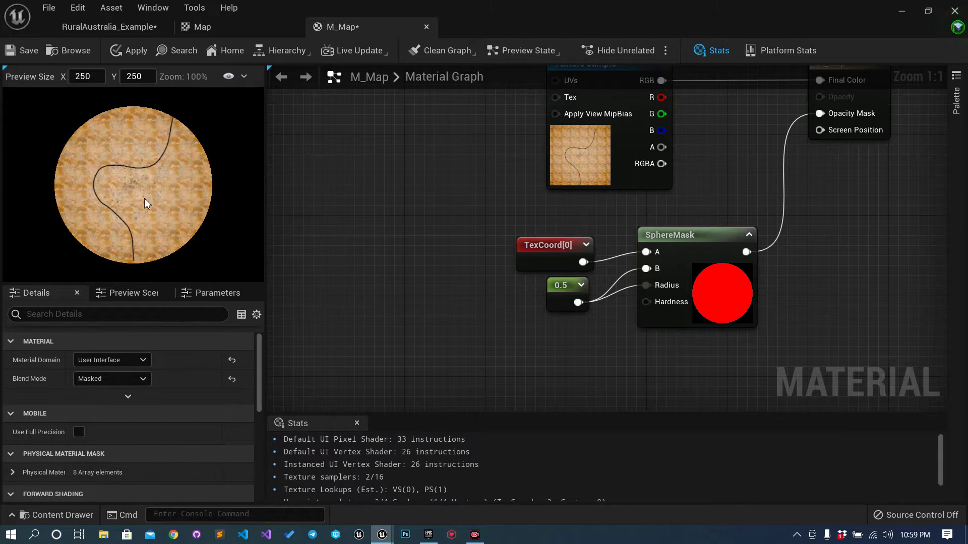
Step: Save the M_Map material with its circular opacity mask
{"action": "right_click_drag", "start_coordinate": [538, 228], "coordinate": [536, 306]}
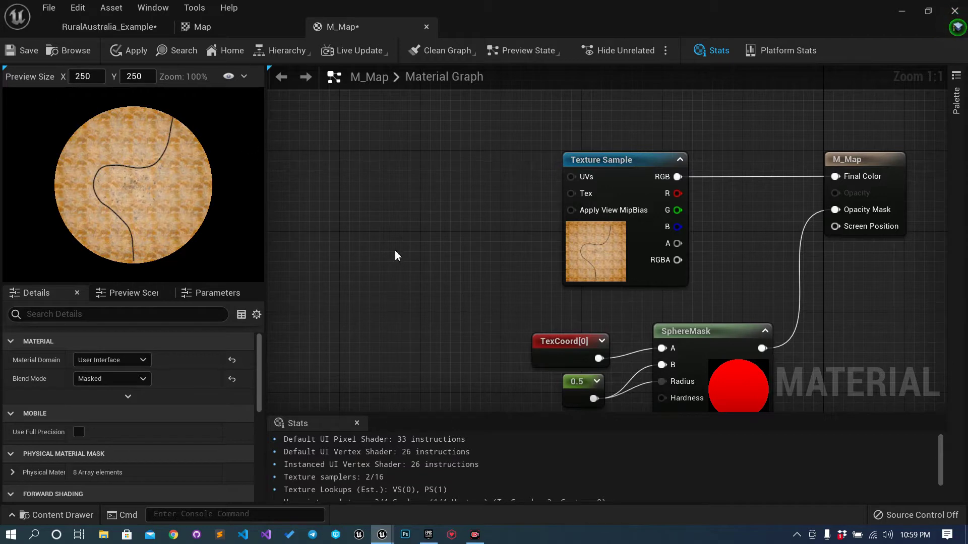
{"action": "right_click_drag", "start_coordinate": [417, 262], "coordinate": [510, 257]}
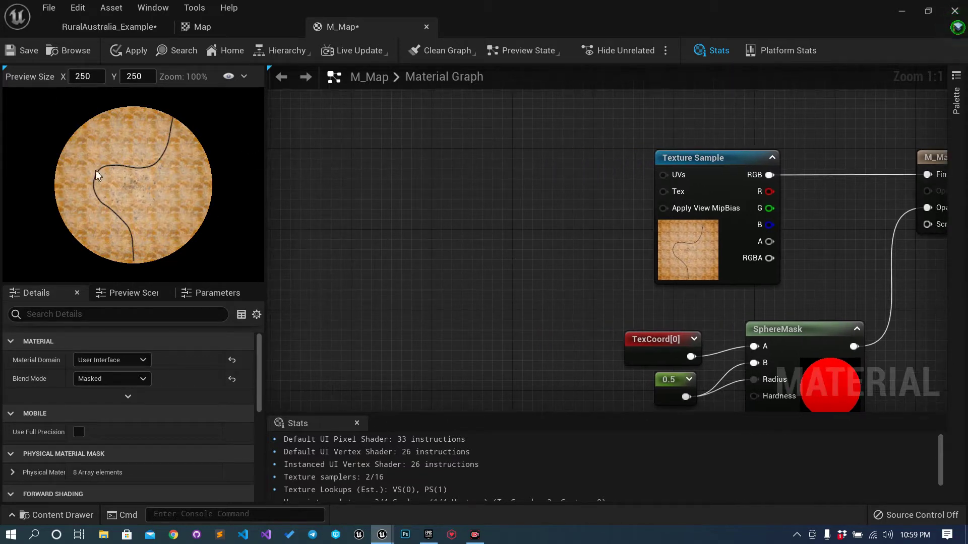
{"action": "right_click_drag", "start_coordinate": [420, 251], "coordinate": [531, 246]}
{"action": "scroll", "coordinate": [616, 248], "scroll_direction": "down", "scroll_amount": 2}
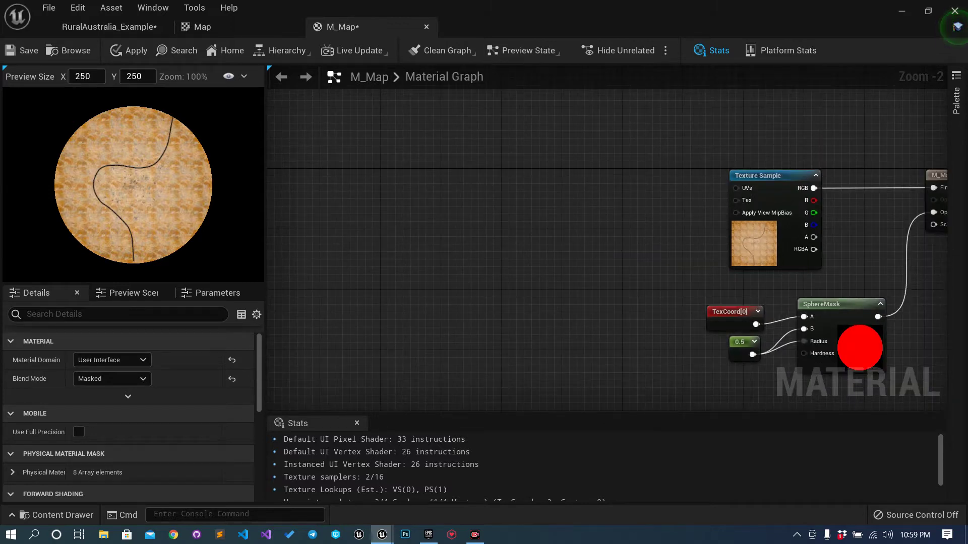
{"action": "left_click", "coordinate": [21, 50]}
Step: Return to the level and open the MPC_Car parameter collection from the Content/Visual/Materials folder
{"action": "left_click", "coordinate": [179, 28]}
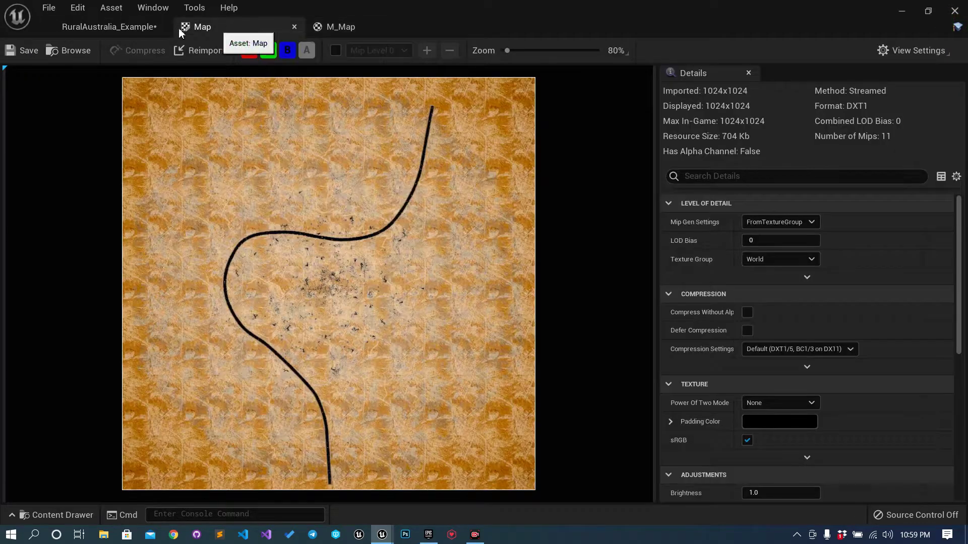
{"action": "left_click", "coordinate": [88, 27]}
{"action": "left_click", "coordinate": [318, 366]}
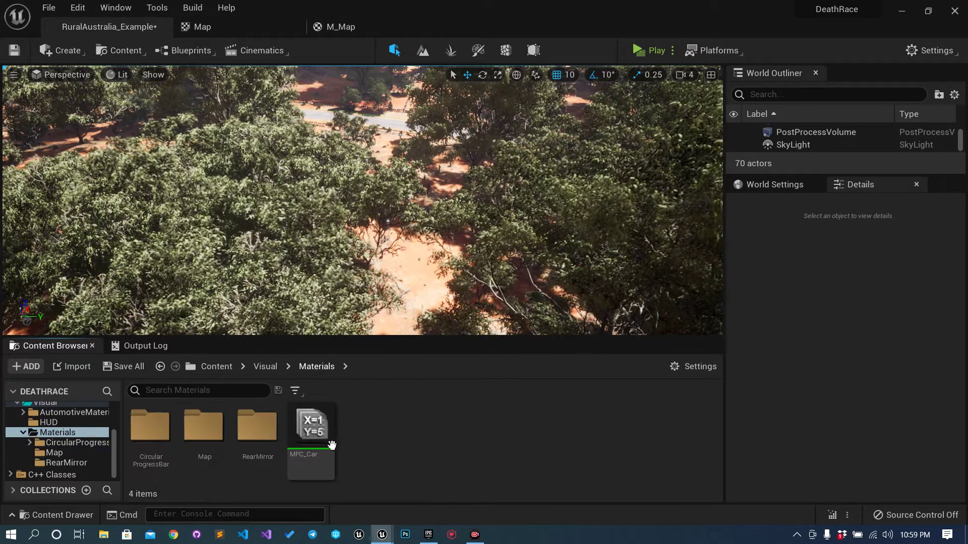
{"action": "double_click", "coordinate": [313, 426]}
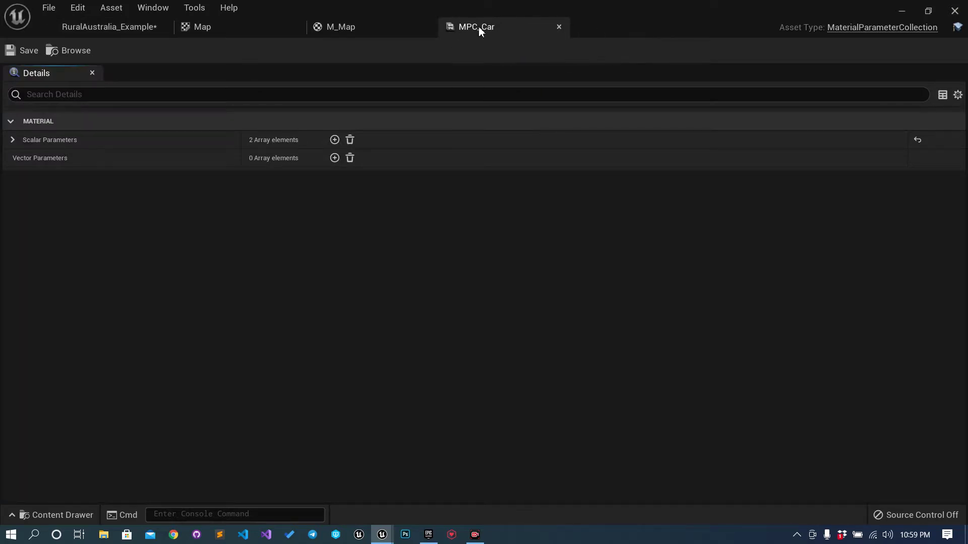
{"action": "left_click", "coordinate": [150, 27]}
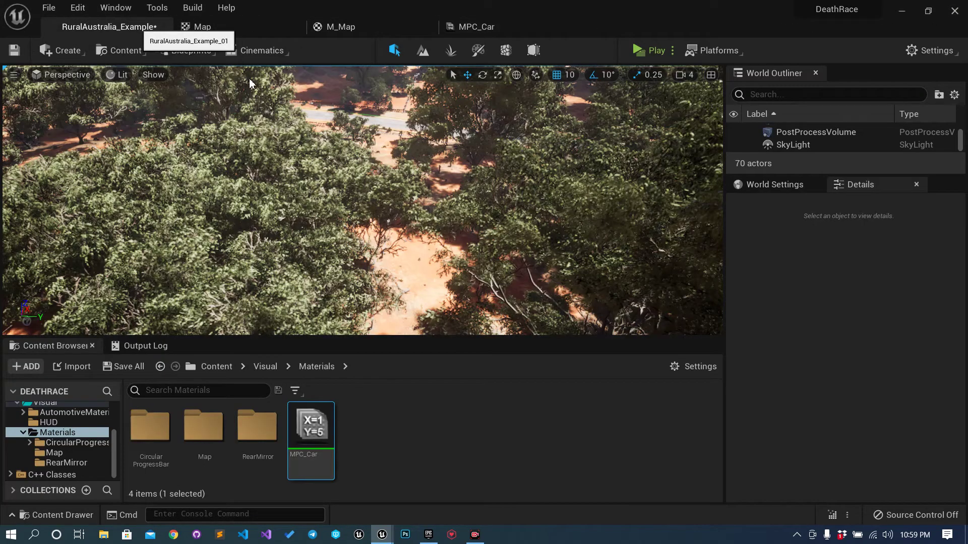
{"action": "right_click", "coordinate": [479, 434]}
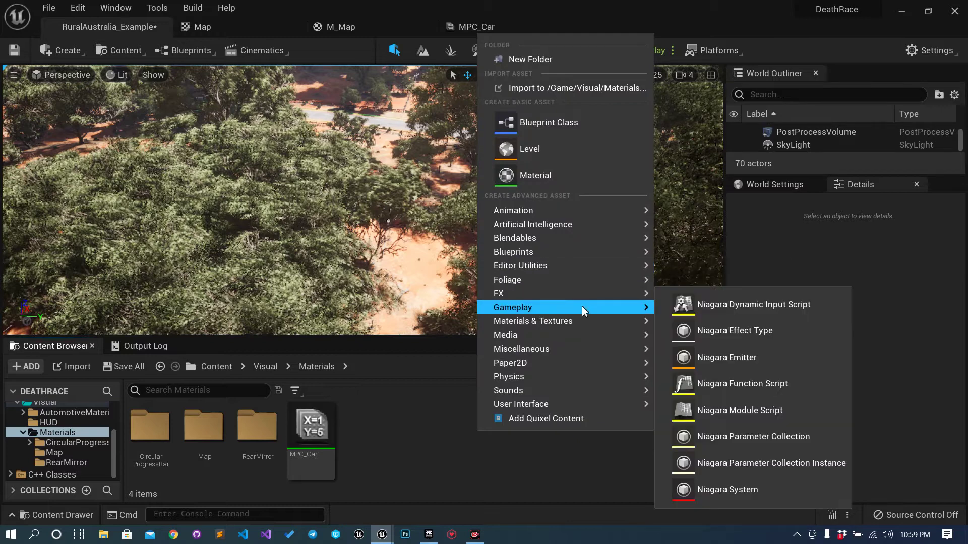
{"action": "mouse_move", "coordinate": [582, 321]}
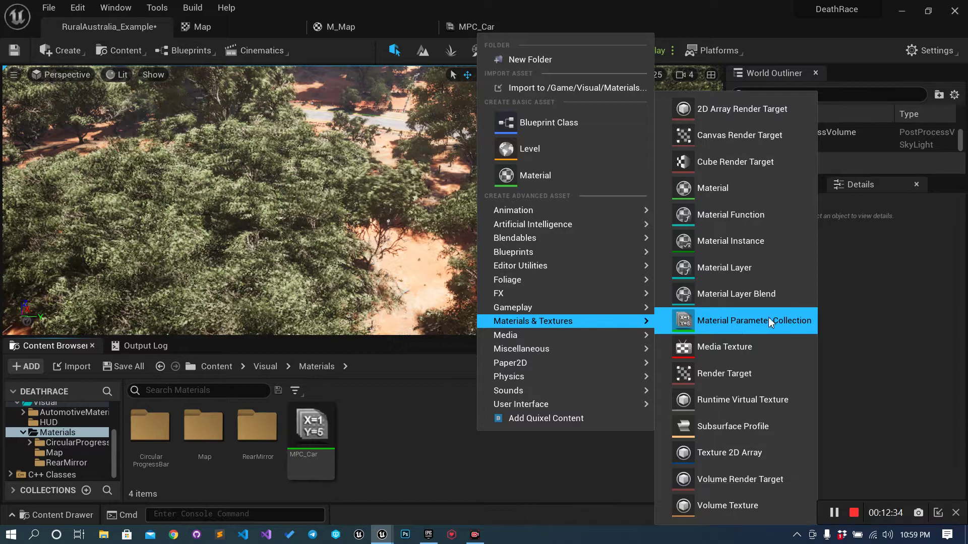
{"action": "mouse_move", "coordinate": [520, 294]}
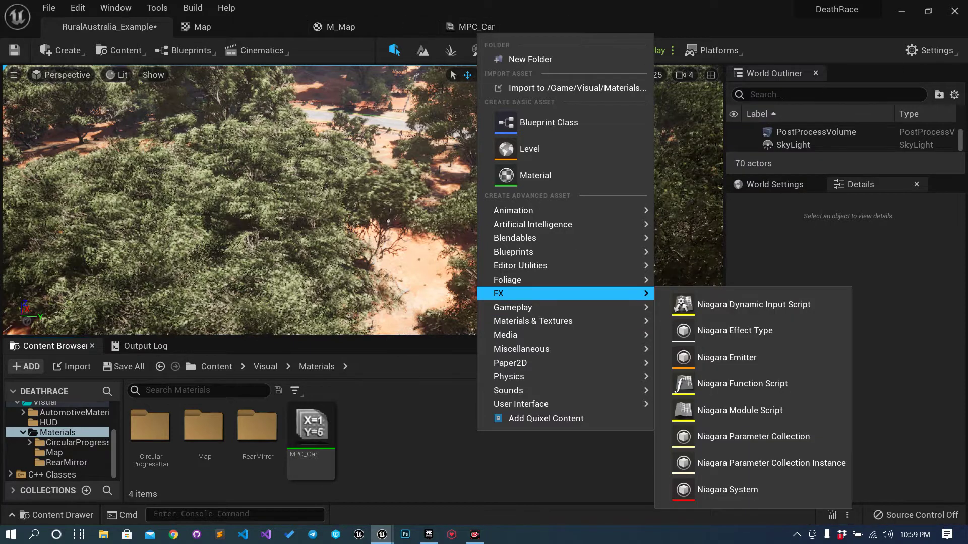
{"action": "key", "text": "Escape"}
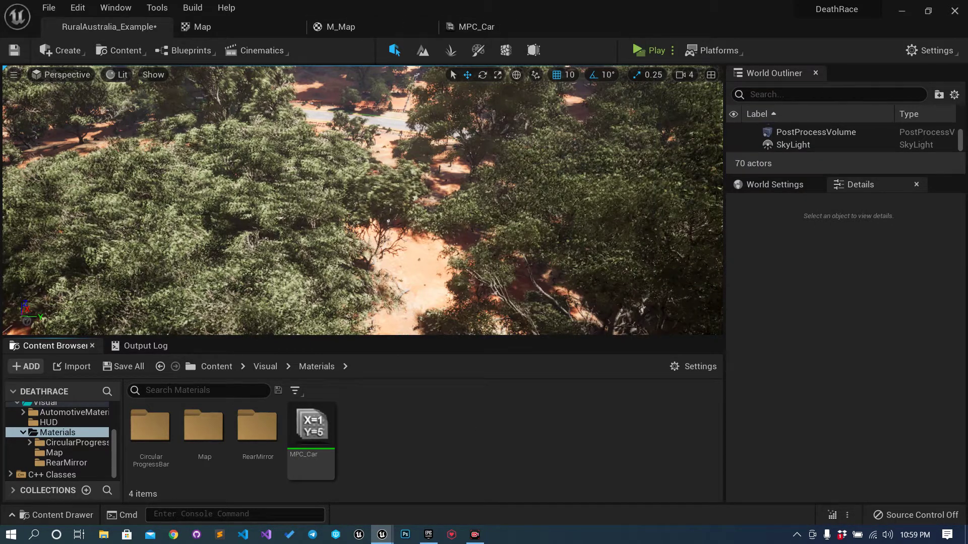
Step: Expand the scalar parameters of MPC_Car and examine the default value and name of the Index [0] entry
{"action": "left_click", "coordinate": [476, 27]}
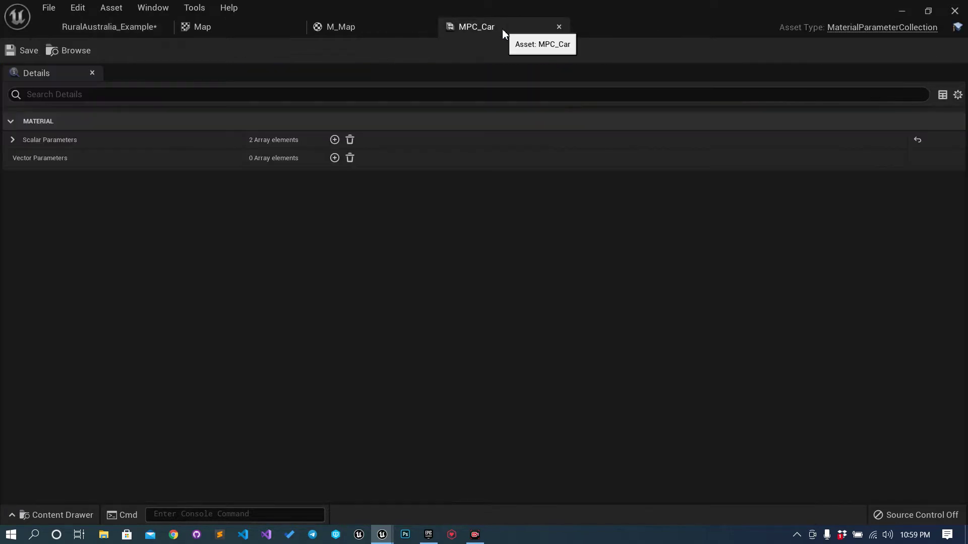
{"action": "left_click", "coordinate": [12, 140]}
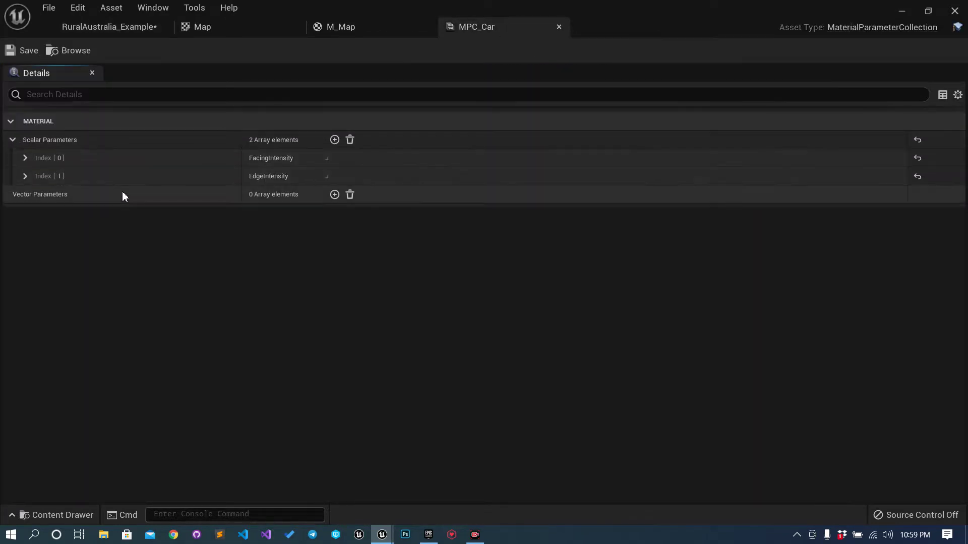
{"action": "left_click", "coordinate": [27, 158]}
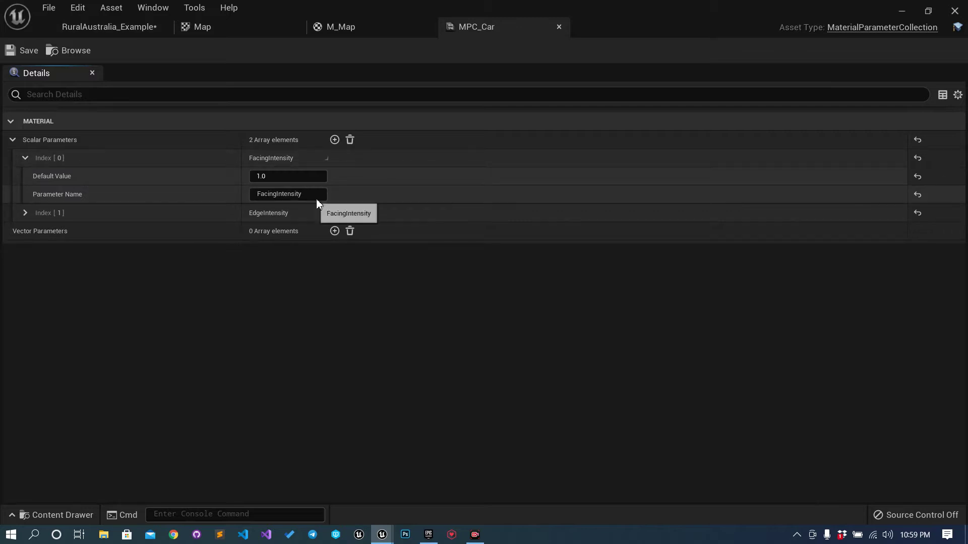
Step: Check the Index [1] scalar entry, collapse both existing entries and add three new scalar parameters to MPC_Car
{"action": "left_click", "coordinate": [26, 213]}
{"action": "left_click", "coordinate": [26, 158]}
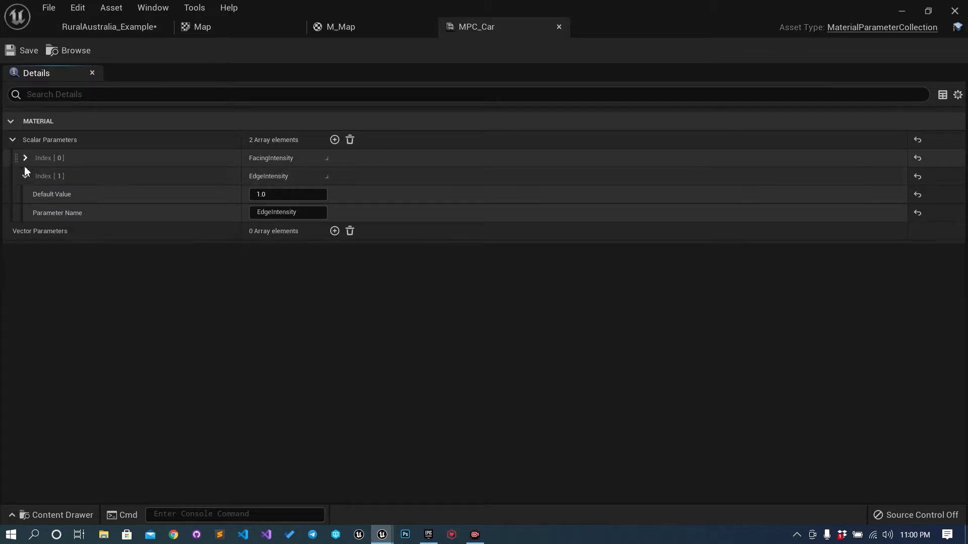
{"action": "left_click", "coordinate": [26, 176]}
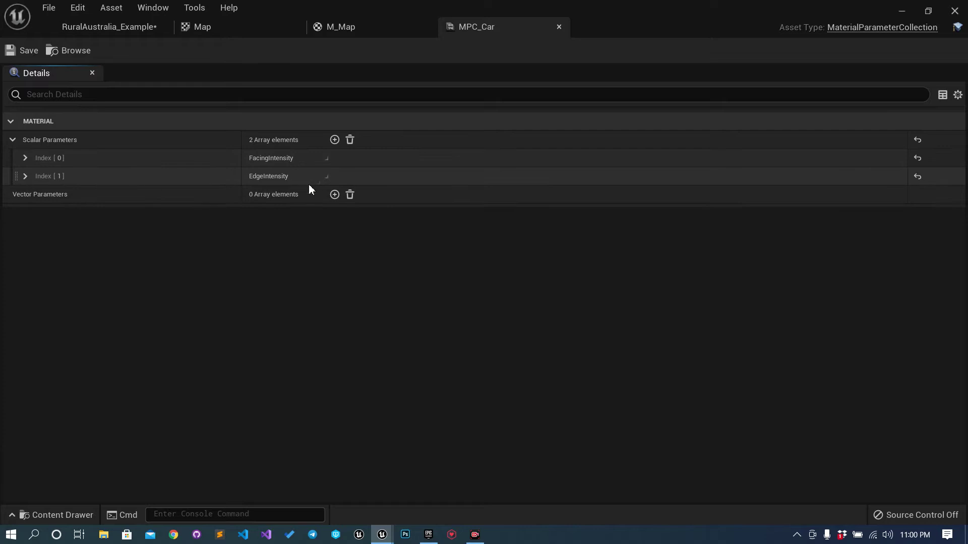
{"action": "left_click", "coordinate": [334, 140]}
{"action": "left_click", "coordinate": [334, 140]}
{"action": "left_click", "coordinate": [335, 139]}
Step: Name the scalar parameter at Index [2] X and the one at Index [3] Y
{"action": "left_click", "coordinate": [26, 194]}
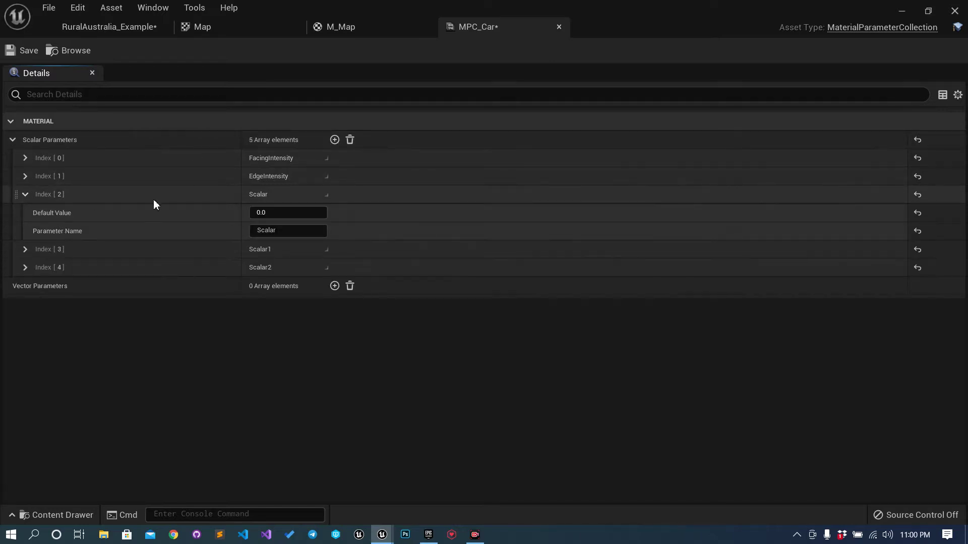
{"action": "left_click", "coordinate": [301, 231]}
{"action": "type", "text": "X"}
{"action": "key", "text": "Return"}
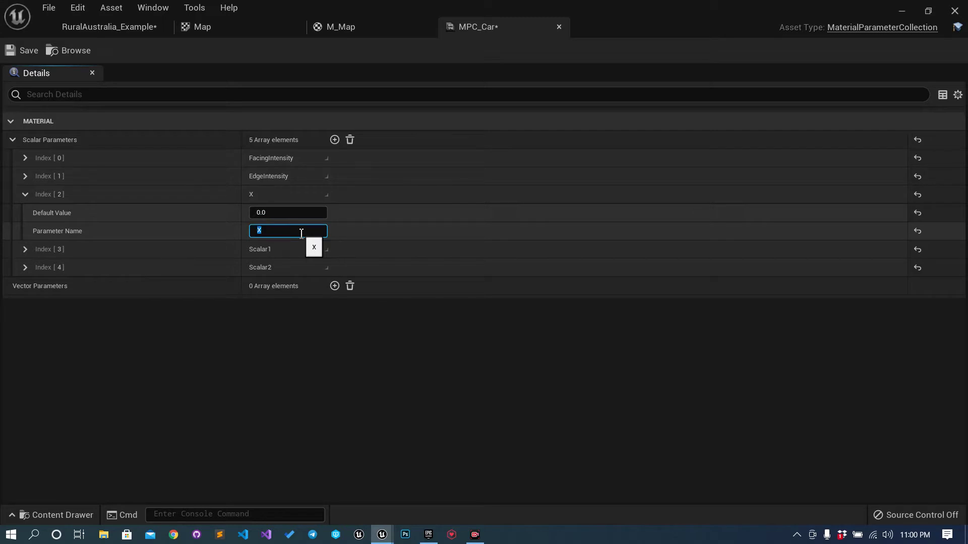
{"action": "left_click", "coordinate": [25, 249]}
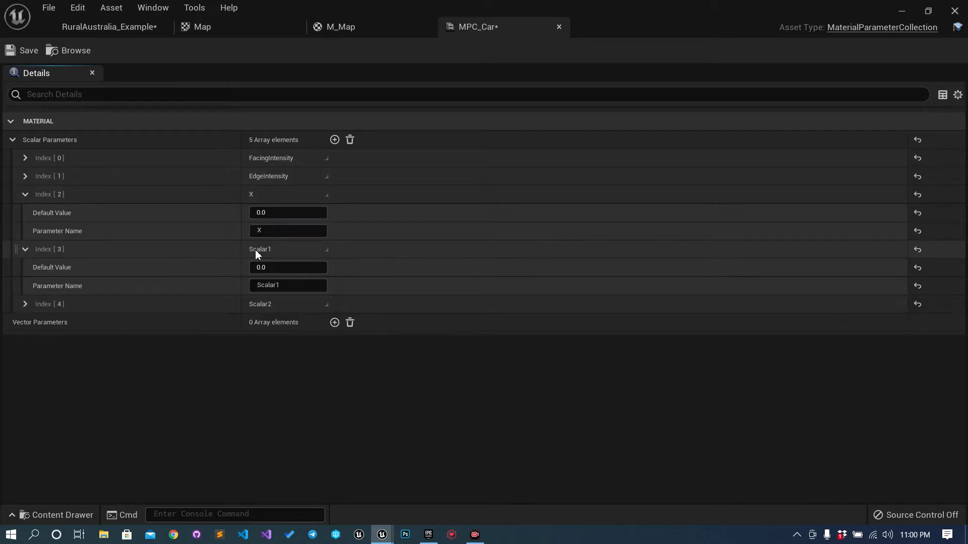
{"action": "left_click", "coordinate": [299, 285]}
{"action": "type", "text": "Y"}
{"action": "key", "text": "Return"}
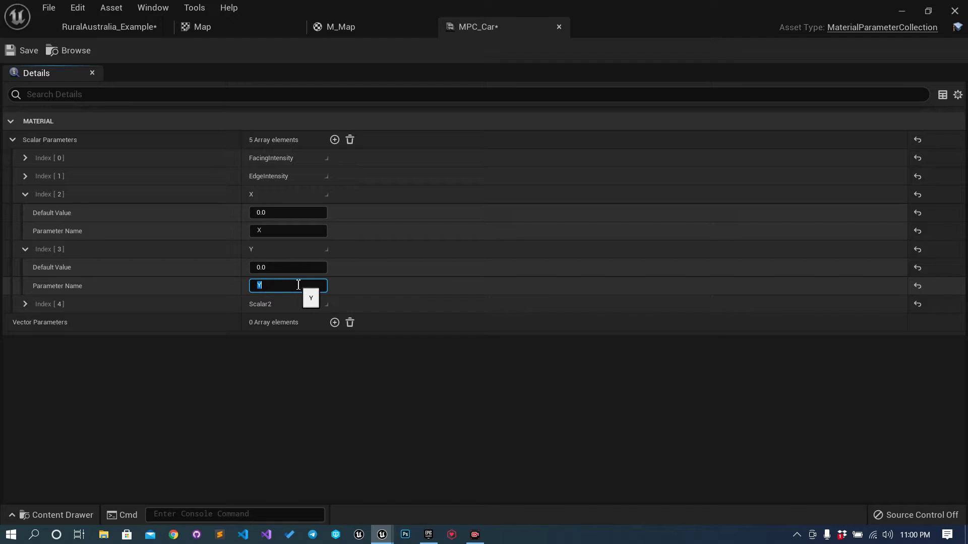
Step: Name the Index [4] scalar parameter MapSize with a default value of 85000, and save the collection
{"action": "left_click", "coordinate": [25, 304]}
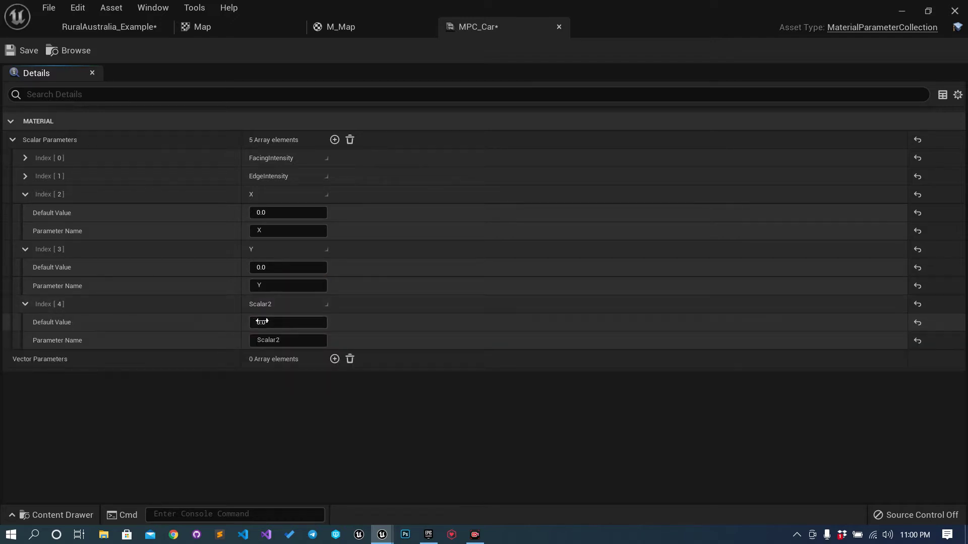
{"action": "left_click", "coordinate": [301, 340]}
{"action": "type", "text": "Ma"}
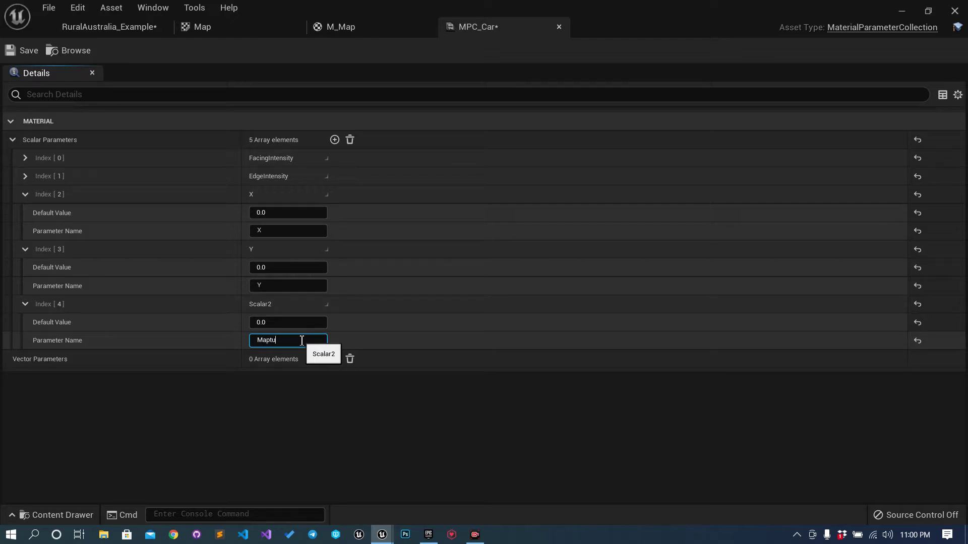
{"action": "type", "text": "pSize"}
{"action": "key", "text": "Return"}
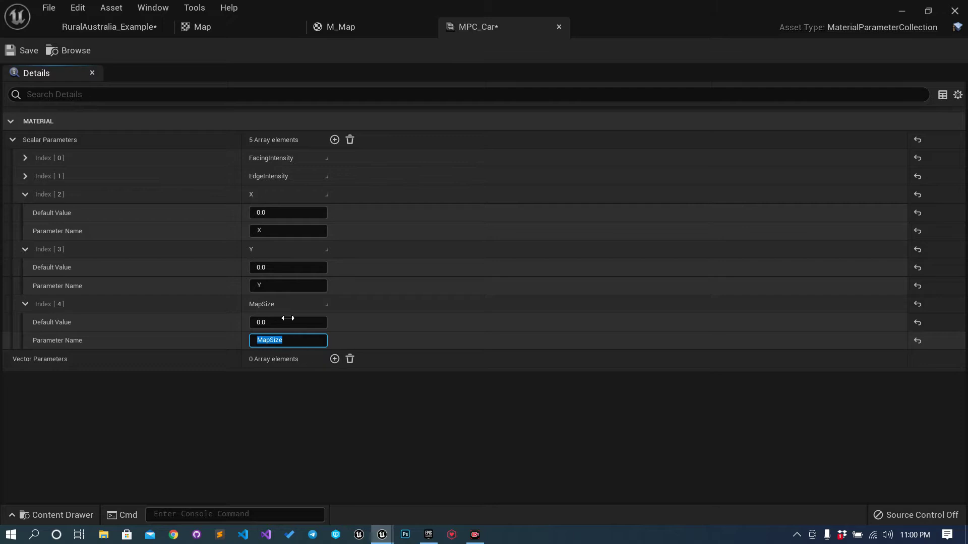
{"action": "left_click", "coordinate": [289, 323]}
{"action": "type", "text": "85000"}
{"action": "key", "text": "Return"}
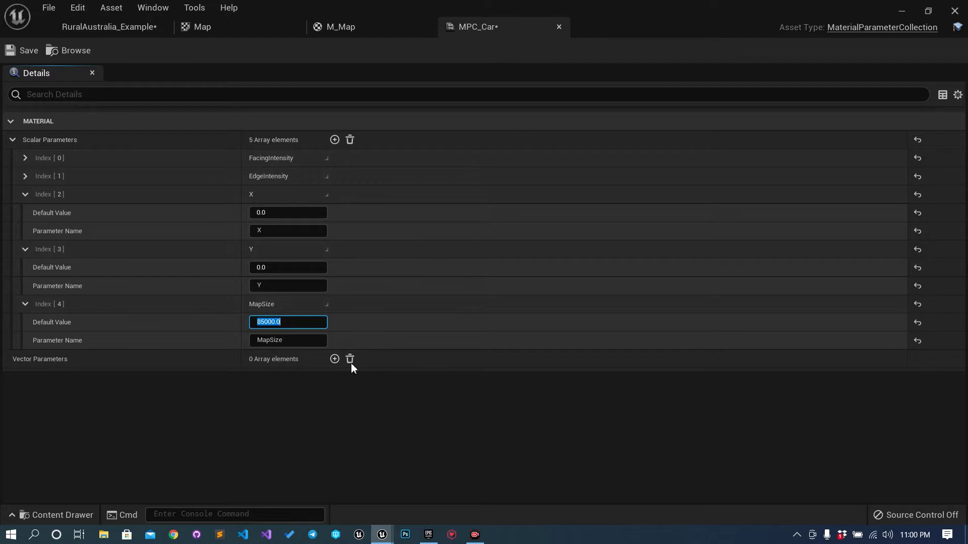
{"action": "left_click", "coordinate": [272, 388]}
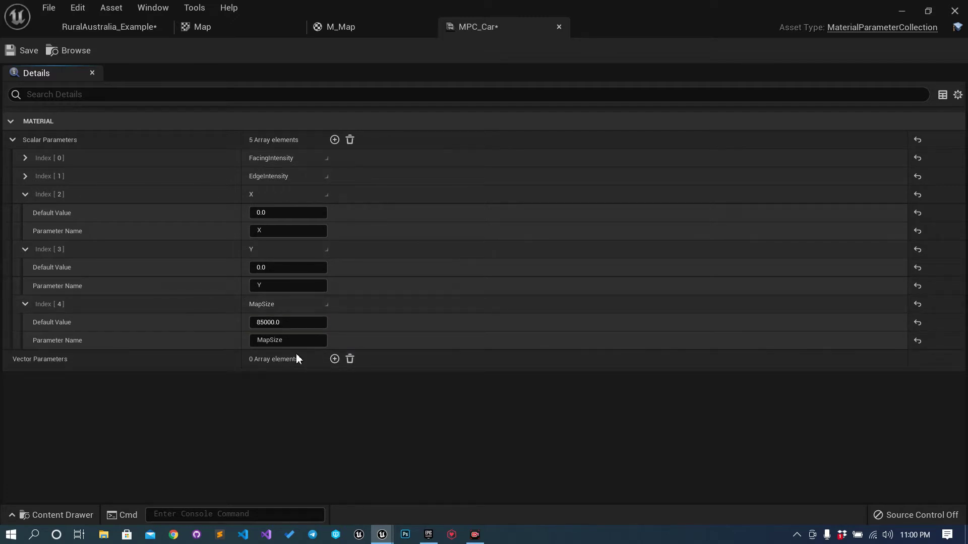
{"action": "left_click", "coordinate": [24, 51]}
Step: Add a CollectionParameter node to the M_Map material graph in the empty area before the Texture Sample
{"action": "left_click", "coordinate": [350, 29]}
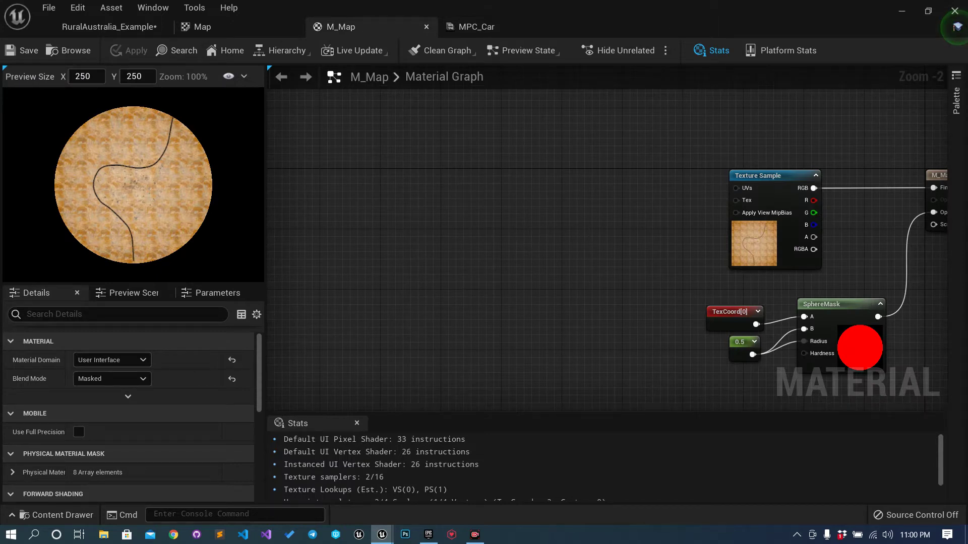
{"action": "right_click_drag", "start_coordinate": [519, 240], "coordinate": [579, 231]}
{"action": "right_click_drag", "start_coordinate": [382, 213], "coordinate": [499, 209]}
{"action": "right_click", "coordinate": [498, 208]}
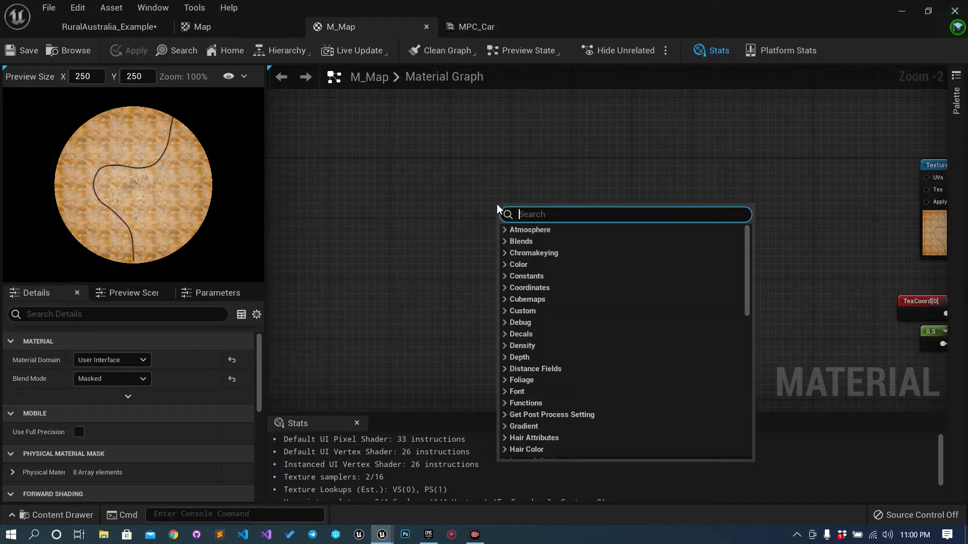
{"action": "type", "text": "para"}
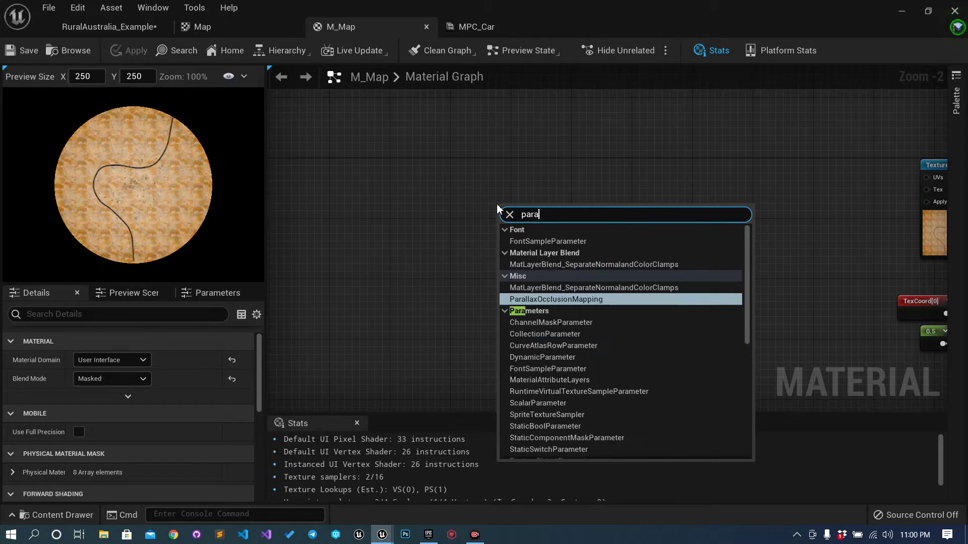
{"action": "type", "text": "meterco"}
{"action": "key", "text": "BackSpace"}
{"action": "key", "text": "BackSpace"}
{"action": "key", "text": "BackSpace"}
{"action": "key", "text": "BackSpace"}
{"action": "key", "text": "BackSpace"}
{"action": "key", "text": "BackSpace"}
{"action": "key", "text": "BackSpace"}
{"action": "key", "text": "BackSpace"}
{"action": "key", "text": "BackSpace"}
{"action": "key", "text": "BackSpace"}
{"action": "key", "text": "BackSpace"}
{"action": "type", "text": "materialpa"}
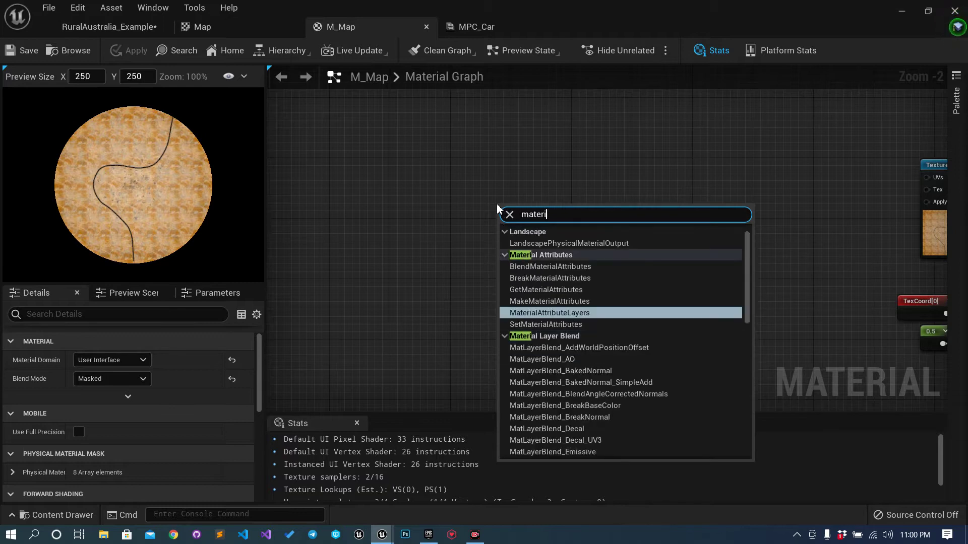
{"action": "key", "text": "BackSpace"}
{"action": "key", "text": "BackSpace"}
{"action": "key", "text": "BackSpace"}
{"action": "key", "text": "BackSpace"}
{"action": "key", "text": "BackSpace"}
{"action": "key", "text": "BackSpace"}
{"action": "key", "text": "BackSpace"}
{"action": "key", "text": "BackSpace"}
{"action": "key", "text": "BackSpace"}
{"action": "key", "text": "BackSpace"}
{"action": "type", "text": "collec"}
{"action": "key", "text": "Return"}
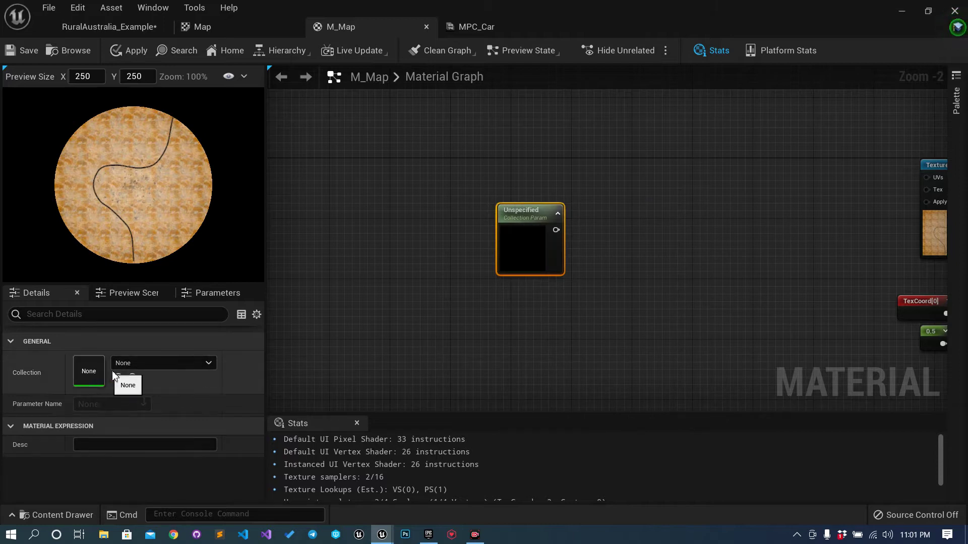
Step: Assign the MPC_Car collection to the new node and set its parameter name to X
{"action": "left_click", "coordinate": [146, 369]}
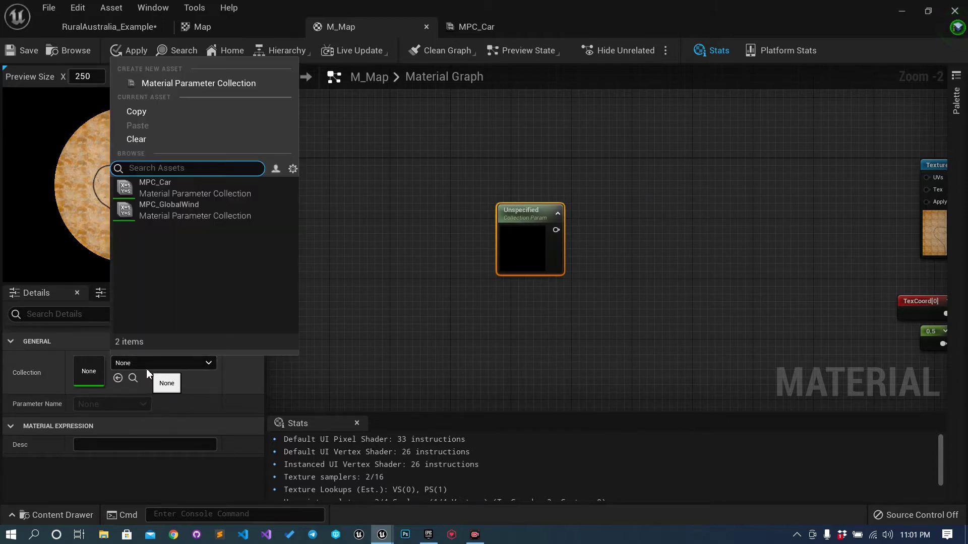
{"action": "left_click", "coordinate": [206, 186]}
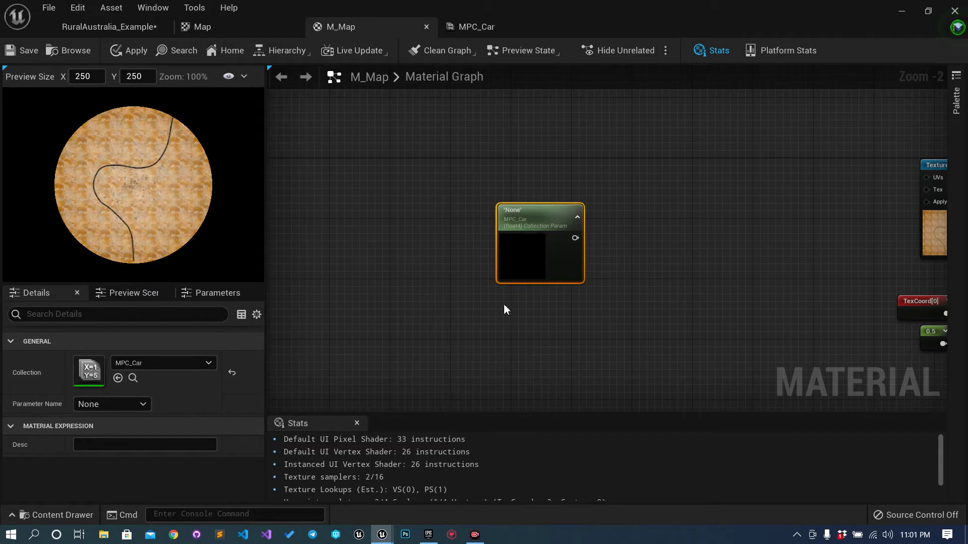
{"action": "left_click", "coordinate": [134, 404]}
{"action": "left_click", "coordinate": [81, 447]}
{"action": "right_click_drag", "start_coordinate": [585, 317], "coordinate": [512, 309]}
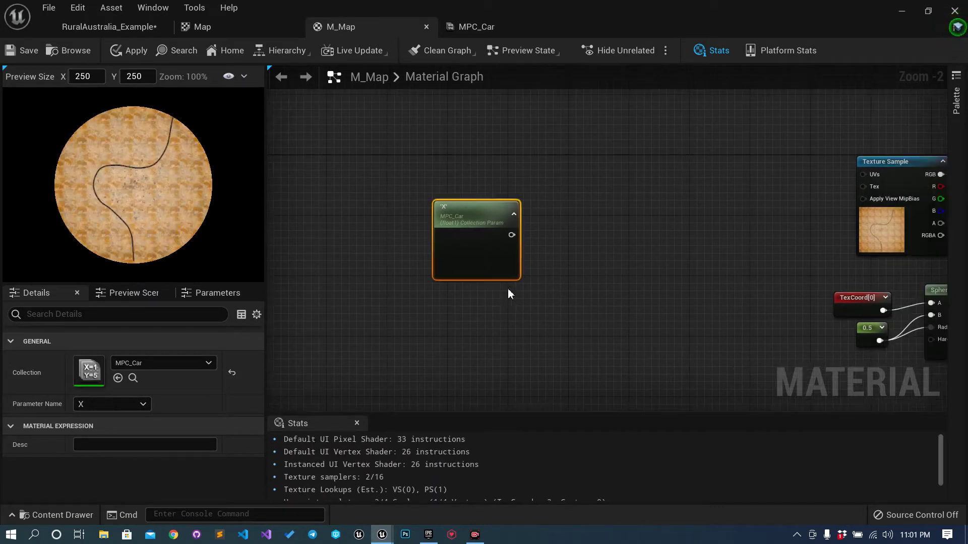
Step: Collapse the X collection node's preview and duplicate the node twice below it
{"action": "left_click", "coordinate": [515, 215]}
{"action": "key", "text": "ctrl+d"}
{"action": "left_click_drag", "start_coordinate": [610, 258], "coordinate": [467, 265]}
{"action": "key", "text": "ctrl+d"}
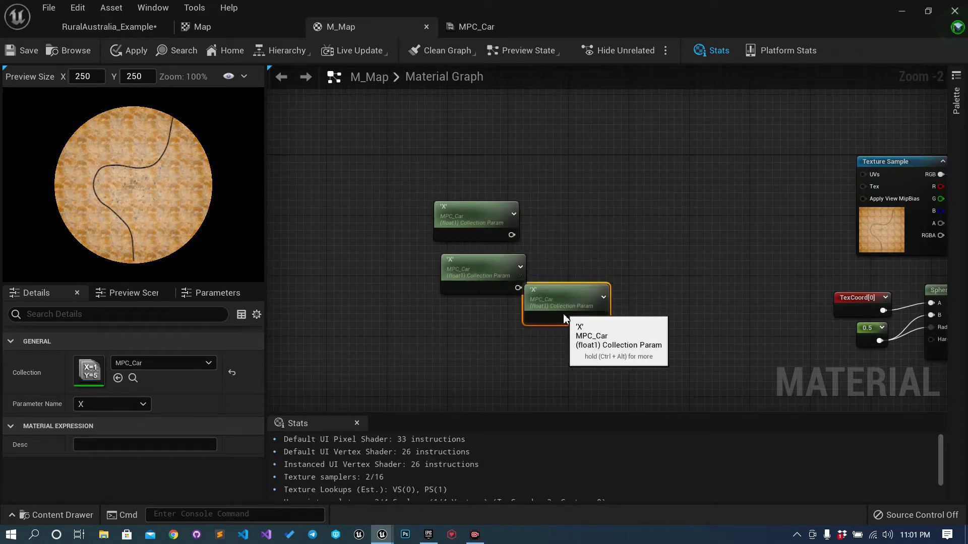
Step: Set the first duplicated node's parameter to Y and the second one's to MapSize
{"action": "left_click", "coordinate": [467, 266]}
{"action": "left_click", "coordinate": [105, 405]}
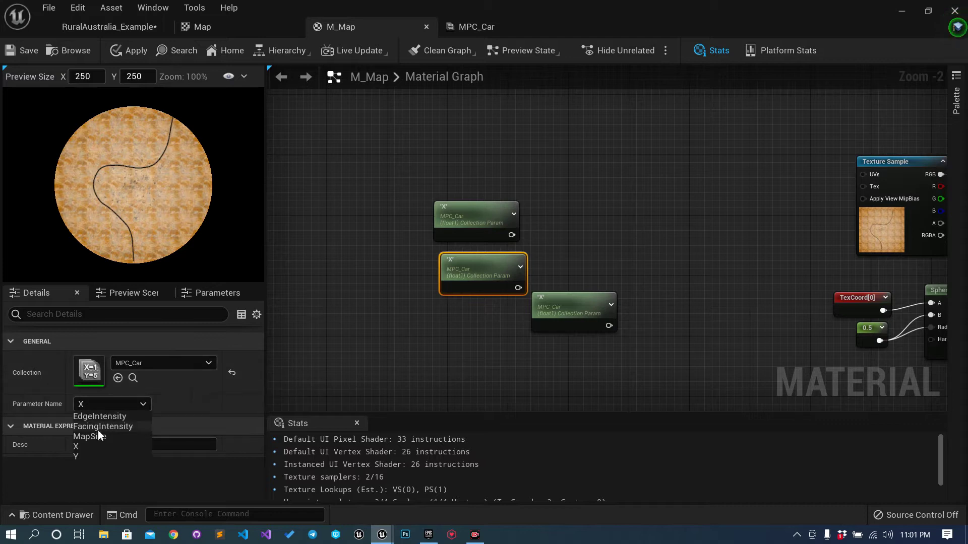
{"action": "left_click", "coordinate": [94, 457]}
{"action": "left_click", "coordinate": [535, 311]}
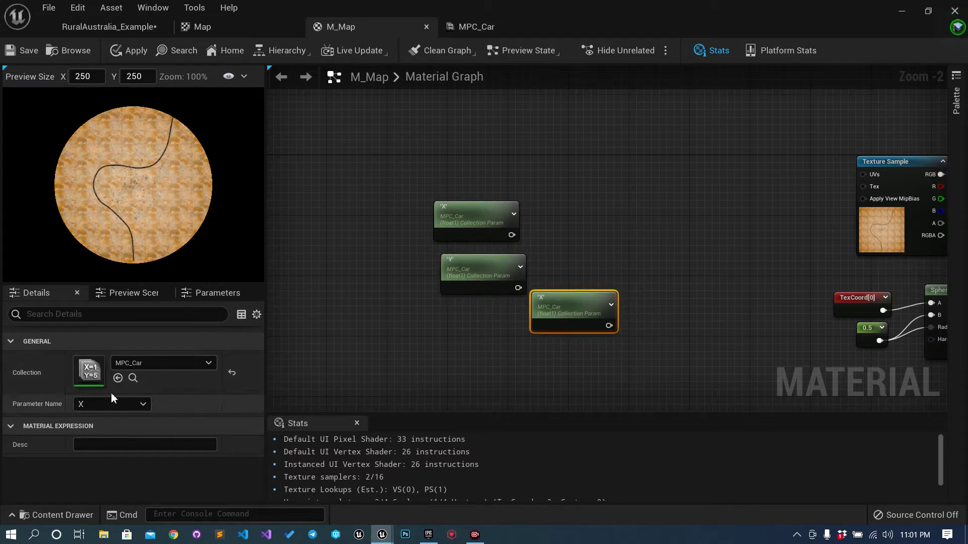
{"action": "left_click", "coordinate": [112, 407]}
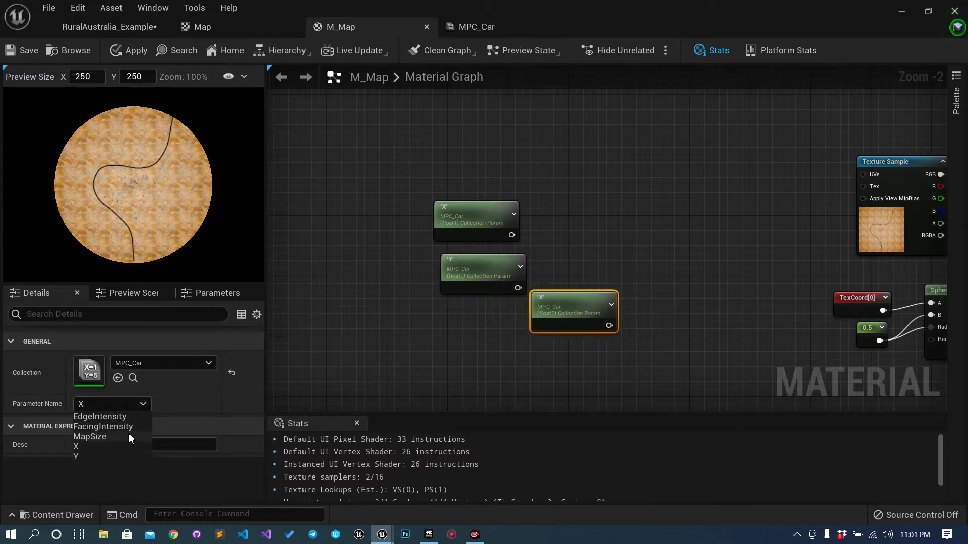
{"action": "left_click", "coordinate": [95, 436]}
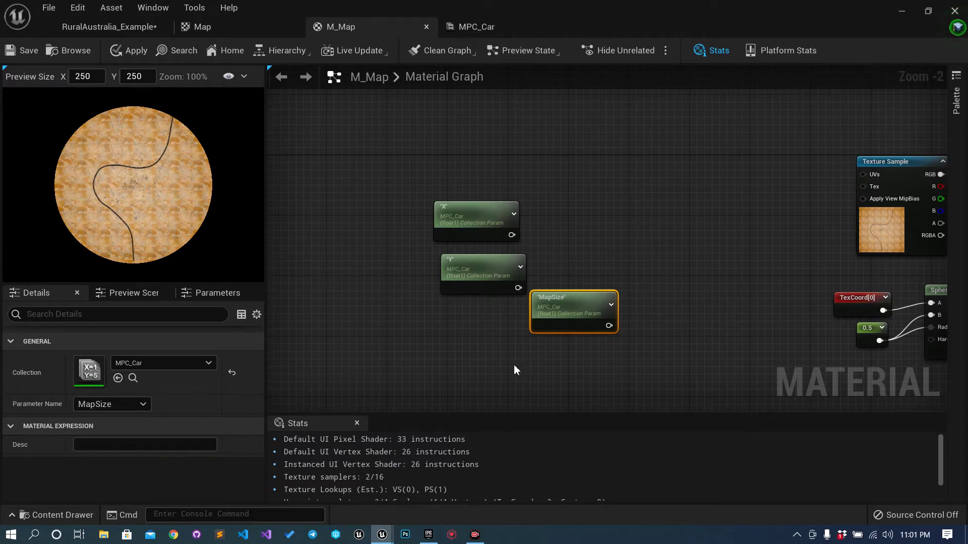
Step: Arrange the collection nodes in a column with X above, MapSize in the middle and Y below
{"action": "left_click_drag", "start_coordinate": [474, 274], "coordinate": [459, 373]}
{"action": "left_click_drag", "start_coordinate": [552, 313], "coordinate": [439, 313]}
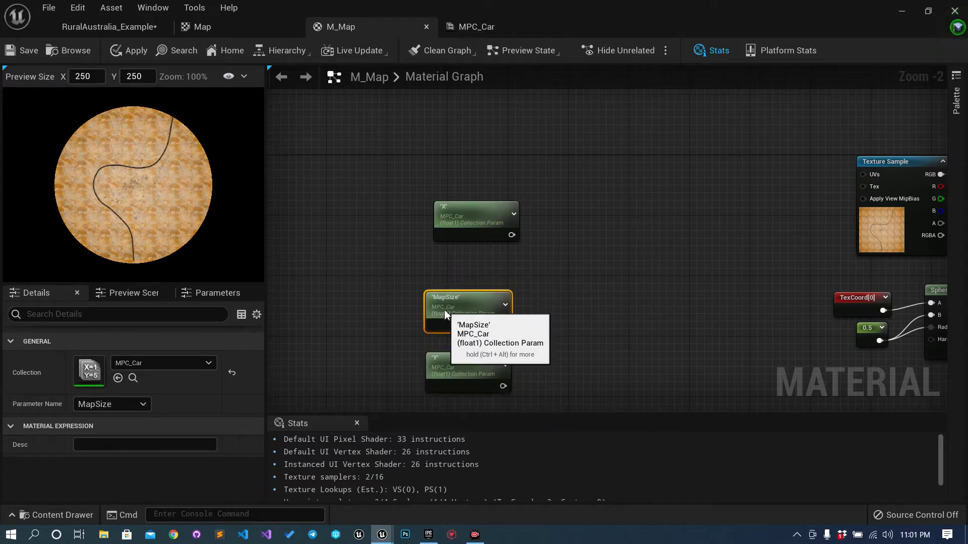
{"action": "left_click_drag", "start_coordinate": [464, 223], "coordinate": [417, 231]}
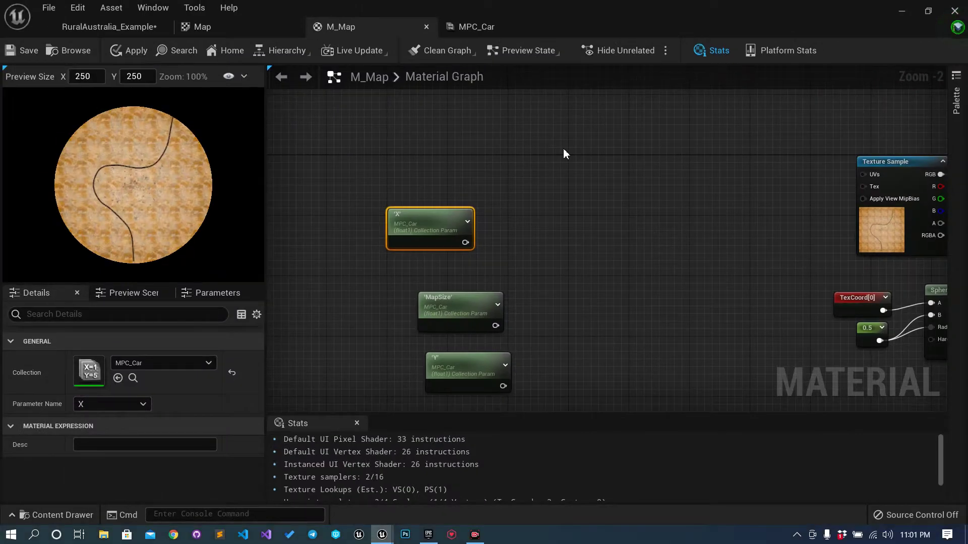
{"action": "left_click_drag", "start_coordinate": [550, 145], "coordinate": [548, 293]}
{"action": "mouse_move", "coordinate": [548, 143]}
{"action": "left_mouse_down"}
{"action": "mouse_move", "coordinate": [730, 142]}
{"action": "mouse_move", "coordinate": [736, 296]}
{"action": "mouse_move", "coordinate": [553, 297]}
{"action": "left_mouse_up"}
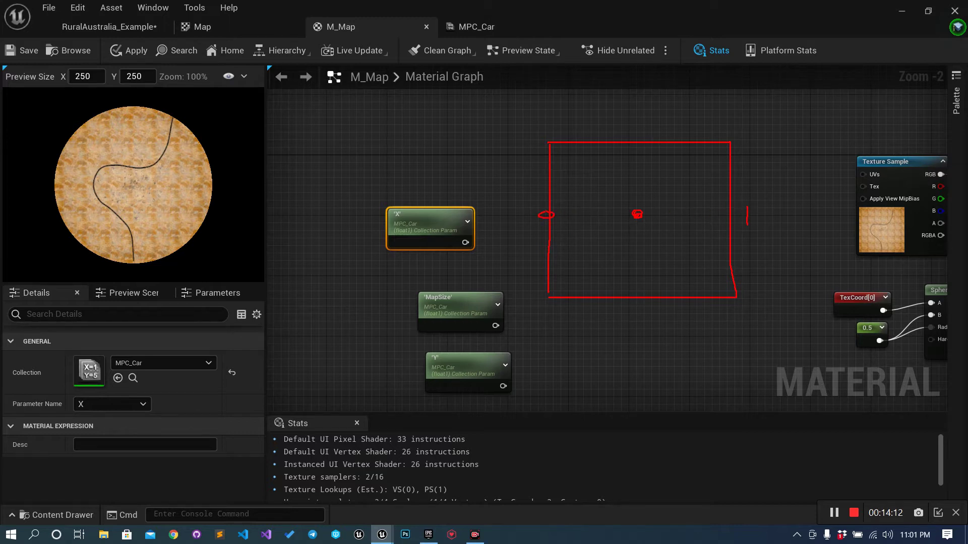
{"action": "left_click_drag", "start_coordinate": [540, 215], "coordinate": [751, 214]}
{"action": "mouse_move", "coordinate": [642, 196]}
{"action": "left_mouse_down"}
{"action": "mouse_move", "coordinate": [638, 239]}
{"action": "mouse_move", "coordinate": [641, 201]}
{"action": "left_mouse_up"}
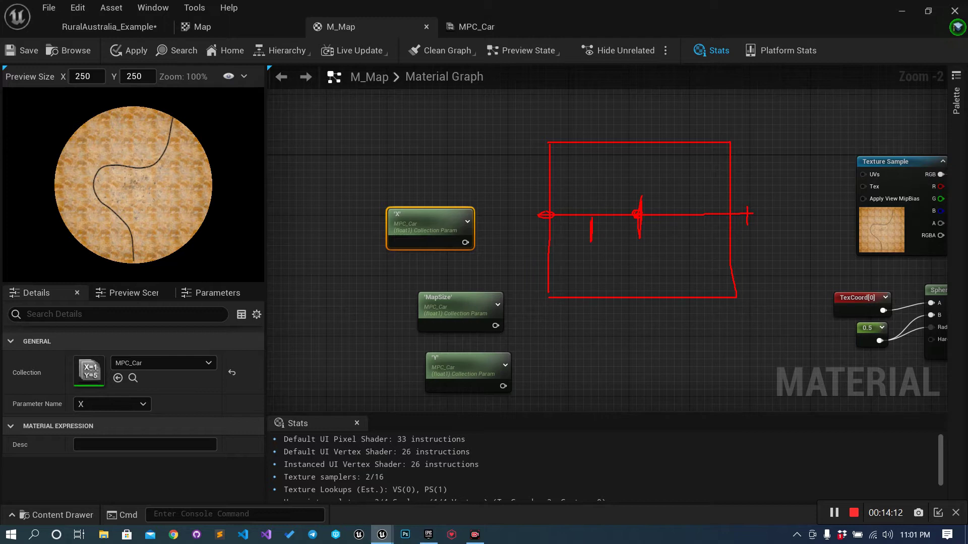
{"action": "mouse_move", "coordinate": [584, 196]}
{"action": "left_mouse_down"}
{"action": "mouse_move", "coordinate": [620, 203]}
{"action": "mouse_move", "coordinate": [631, 182]}
{"action": "mouse_move", "coordinate": [586, 171]}
{"action": "mouse_move", "coordinate": [606, 227]}
{"action": "mouse_move", "coordinate": [603, 164]}
{"action": "left_mouse_up"}
{"action": "left_click_drag", "start_coordinate": [553, 253], "coordinate": [707, 258]}
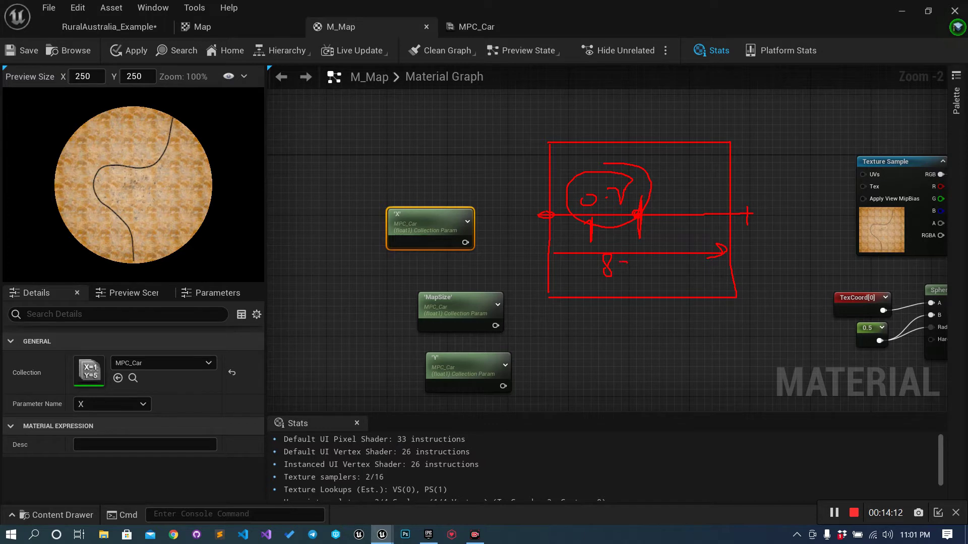
{"action": "left_click_drag", "start_coordinate": [665, 265], "coordinate": [662, 270]}
{"action": "mouse_move", "coordinate": [548, 180]}
{"action": "left_mouse_down"}
{"action": "mouse_move", "coordinate": [539, 211]}
{"action": "mouse_move", "coordinate": [645, 240]}
{"action": "mouse_move", "coordinate": [767, 228]}
{"action": "mouse_move", "coordinate": [655, 164]}
{"action": "mouse_move", "coordinate": [524, 208]}
{"action": "mouse_move", "coordinate": [635, 250]}
{"action": "mouse_move", "coordinate": [732, 206]}
{"action": "mouse_move", "coordinate": [630, 164]}
{"action": "mouse_move", "coordinate": [544, 206]}
{"action": "left_mouse_up"}
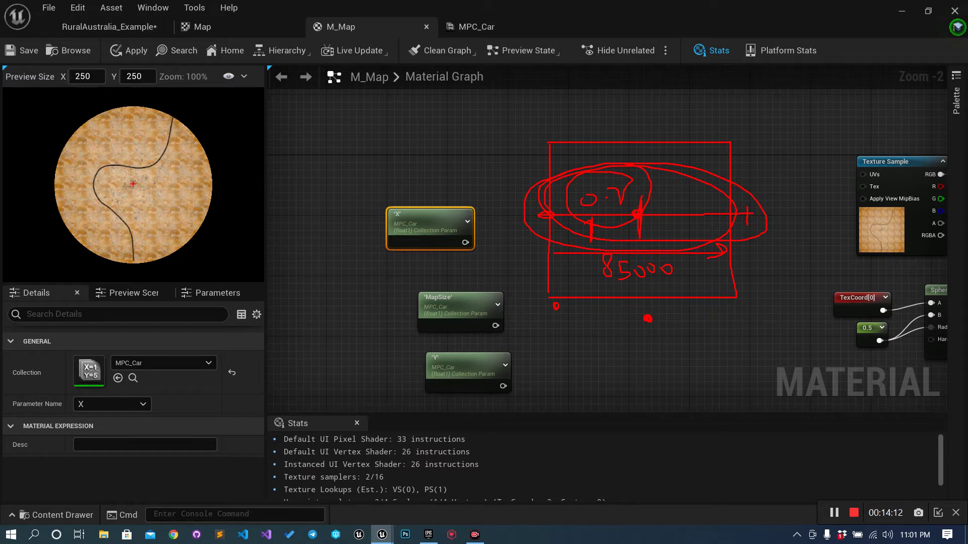
{"action": "mouse_move", "coordinate": [144, 188]}
{"action": "left_mouse_down"}
{"action": "mouse_move", "coordinate": [167, 190]}
{"action": "mouse_move", "coordinate": [130, 166]}
{"action": "mouse_move", "coordinate": [176, 205]}
{"action": "mouse_move", "coordinate": [176, 158]}
{"action": "mouse_move", "coordinate": [127, 164]}
{"action": "left_mouse_up"}
{"action": "mouse_move", "coordinate": [563, 160]}
{"action": "left_mouse_down"}
{"action": "mouse_move", "coordinate": [547, 174]}
{"action": "mouse_move", "coordinate": [561, 181]}
{"action": "mouse_move", "coordinate": [555, 305]}
{"action": "left_mouse_up"}
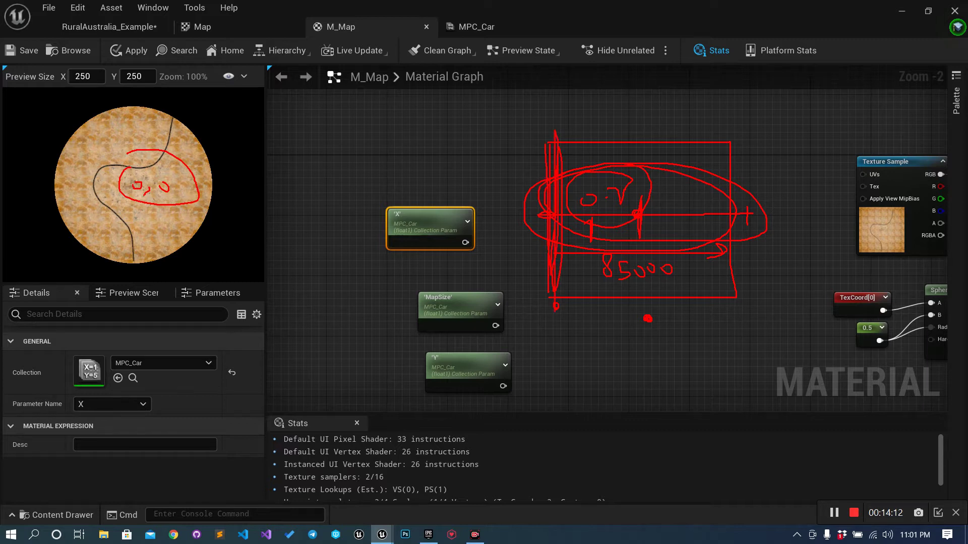
{"action": "mouse_move", "coordinate": [520, 150]}
{"action": "left_mouse_down"}
{"action": "mouse_move", "coordinate": [552, 138]}
{"action": "mouse_move", "coordinate": [520, 170]}
{"action": "left_mouse_up"}
Step: Return to the RuralAustralia_Example level and look over the road and terrain from above
{"action": "left_click", "coordinate": [121, 31]}
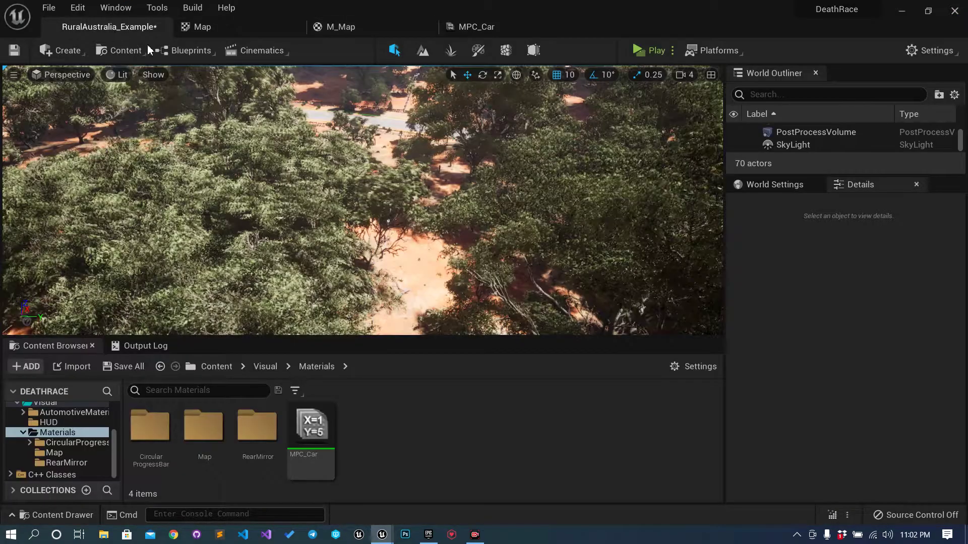
{"action": "right_click_drag", "start_coordinate": [241, 126], "coordinate": [242, 192]}
{"action": "right_click_drag", "start_coordinate": [380, 211], "coordinate": [380, 210]}
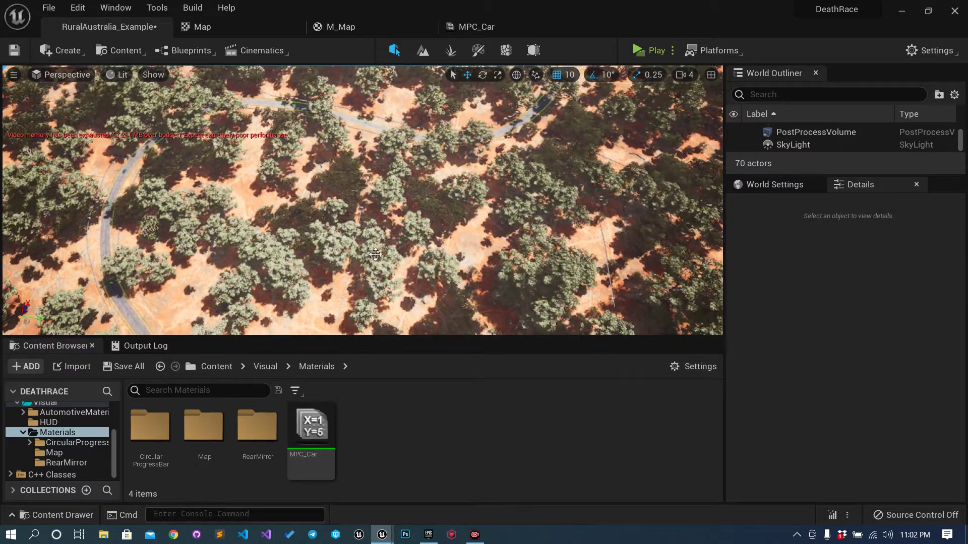
Step: Go back to the M_Map graph and reopen the MPC_Car collection to review its scalar parameters
{"action": "left_click", "coordinate": [348, 27]}
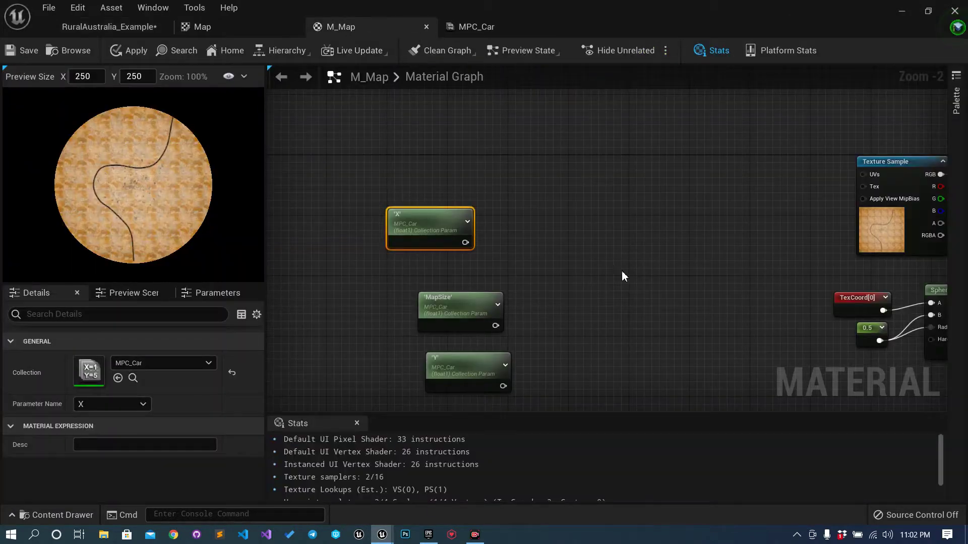
{"action": "right_click_drag", "start_coordinate": [624, 274], "coordinate": [571, 228]}
{"action": "left_click", "coordinate": [490, 28]}
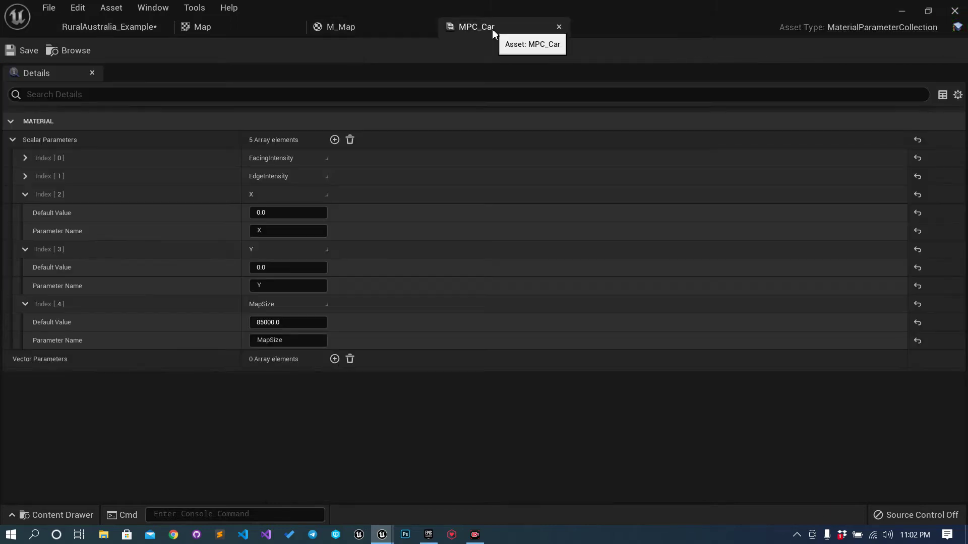
Step: Switch back from the MPC_Car collection to the M_Map material graph
{"action": "left_click", "coordinate": [371, 27]}
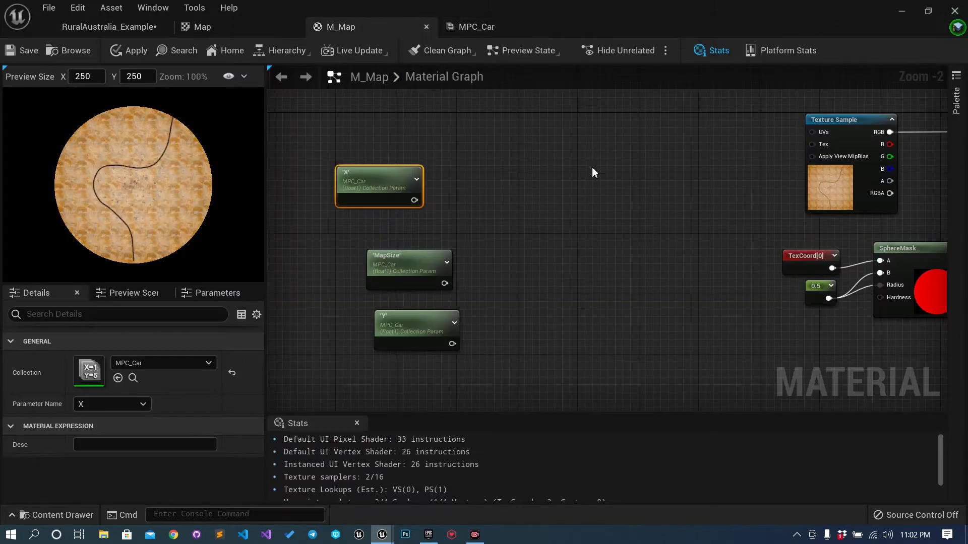
{"action": "mouse_move", "coordinate": [535, 169]}
{"action": "left_mouse_down"}
{"action": "mouse_move", "coordinate": [535, 296]}
{"action": "mouse_move", "coordinate": [695, 162]}
{"action": "mouse_move", "coordinate": [588, 320]}
{"action": "left_mouse_up"}
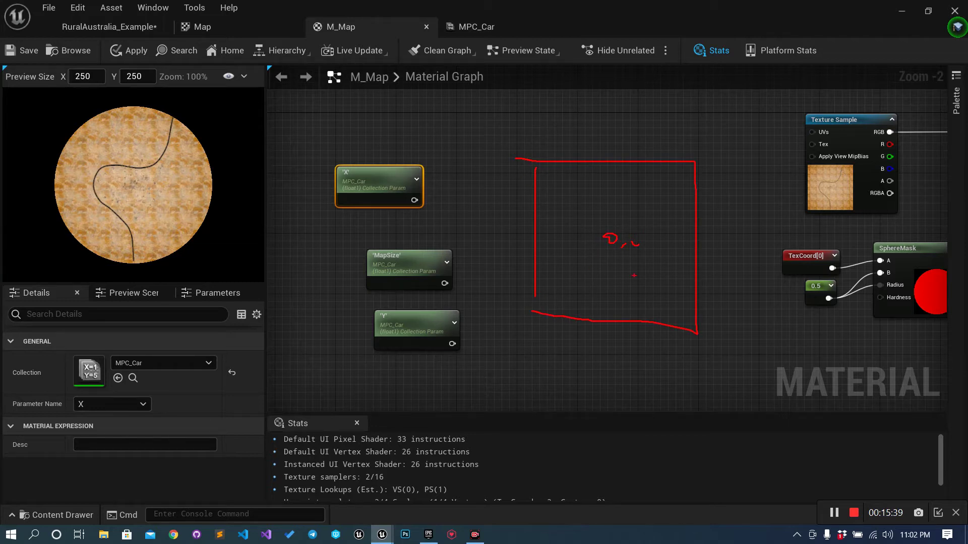
{"action": "mouse_move", "coordinate": [542, 237]}
{"action": "left_mouse_down"}
{"action": "mouse_move", "coordinate": [603, 237]}
{"action": "mouse_move", "coordinate": [539, 237]}
{"action": "left_mouse_up"}
{"action": "left_click_drag", "start_coordinate": [609, 216], "coordinate": [611, 257]}
{"action": "left_click_drag", "start_coordinate": [537, 170], "coordinate": [669, 169]}
{"action": "mouse_move", "coordinate": [653, 126]}
{"action": "left_mouse_down"}
{"action": "mouse_move", "coordinate": [676, 121]}
{"action": "mouse_move", "coordinate": [656, 106]}
{"action": "left_mouse_up"}
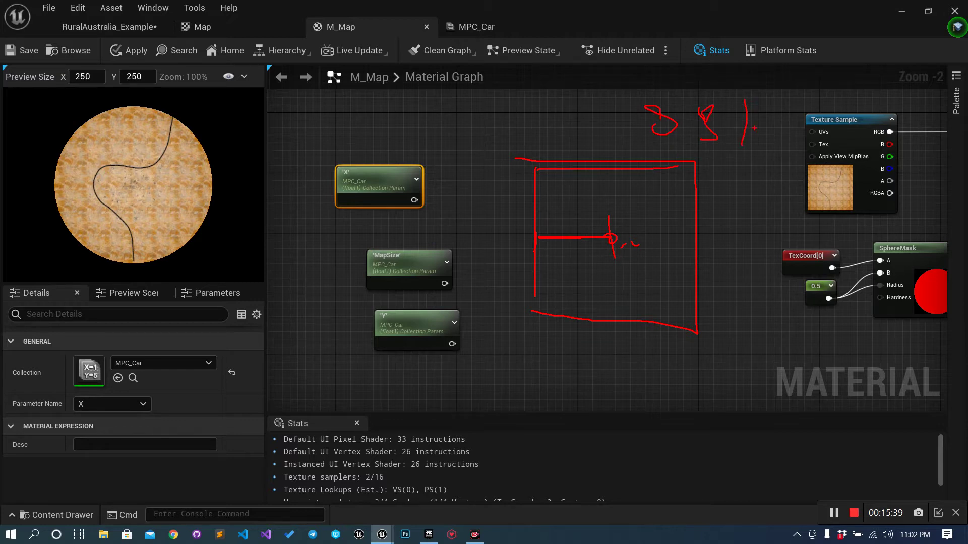
{"action": "mouse_move", "coordinate": [651, 61]}
{"action": "left_mouse_down"}
{"action": "mouse_move", "coordinate": [617, 126]}
{"action": "mouse_move", "coordinate": [678, 63]}
{"action": "left_mouse_up"}
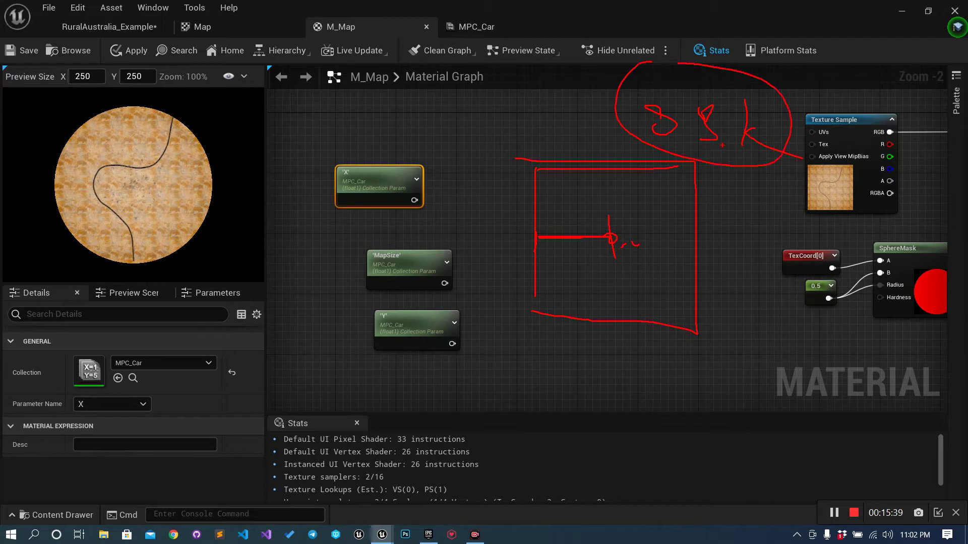
{"action": "mouse_move", "coordinate": [554, 258]}
{"action": "left_mouse_down"}
{"action": "mouse_move", "coordinate": [611, 241]}
{"action": "mouse_move", "coordinate": [566, 212]}
{"action": "left_mouse_up"}
{"action": "mouse_move", "coordinate": [595, 237]}
{"action": "left_mouse_down"}
{"action": "mouse_move", "coordinate": [643, 219]}
{"action": "mouse_move", "coordinate": [597, 234]}
{"action": "left_mouse_up"}
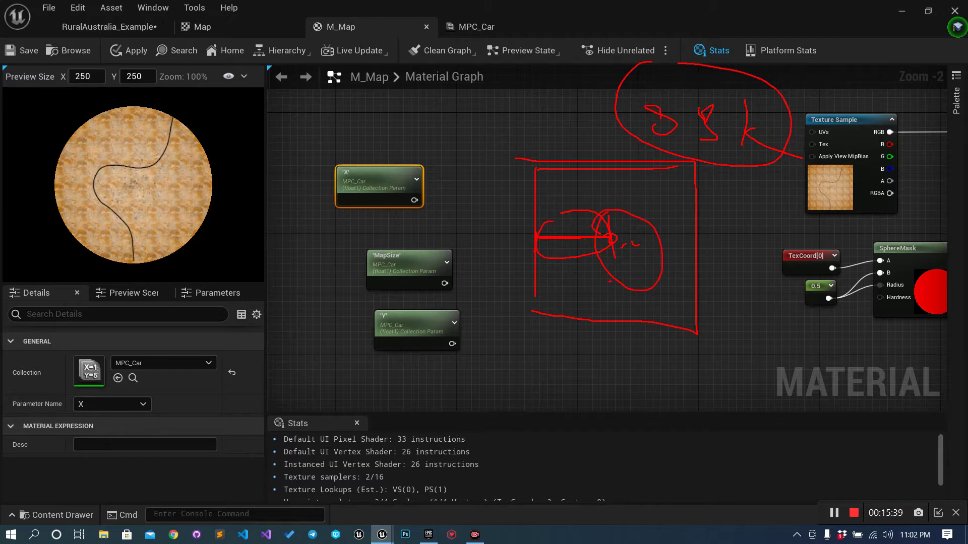
{"action": "left_click_drag", "start_coordinate": [608, 248], "coordinate": [612, 295]}
{"action": "mouse_move", "coordinate": [610, 220]}
{"action": "left_mouse_down"}
{"action": "mouse_move", "coordinate": [713, 230]}
{"action": "mouse_move", "coordinate": [628, 328]}
{"action": "left_mouse_up"}
{"action": "key", "text": "Escape"}
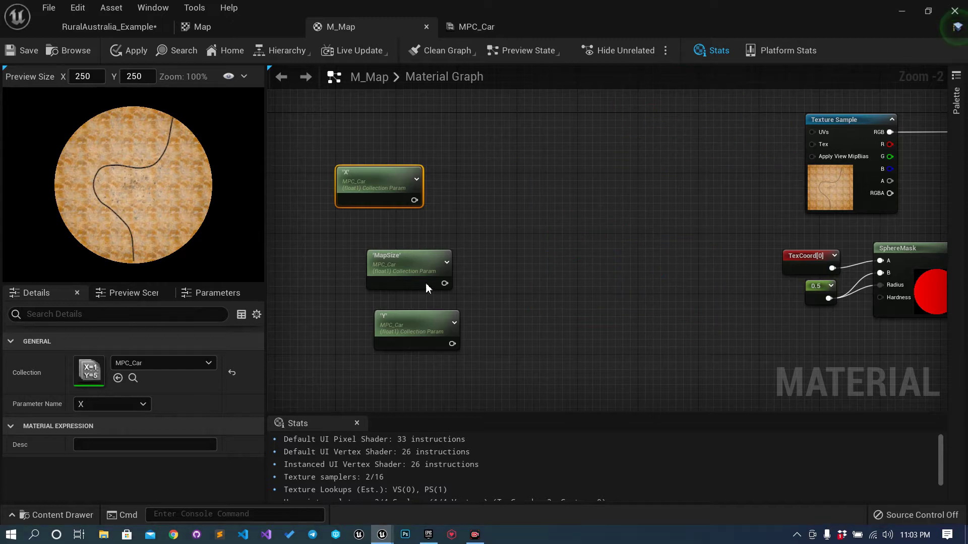
Step: Align the MapSize and Y collection nodes in a straight column beneath the X node
{"action": "left_click_drag", "start_coordinate": [398, 276], "coordinate": [367, 256]}
{"action": "mouse_move", "coordinate": [394, 331]}
{"action": "left_mouse_down"}
{"action": "mouse_move", "coordinate": [364, 301]}
{"action": "mouse_move", "coordinate": [350, 303]}
{"action": "left_mouse_up"}
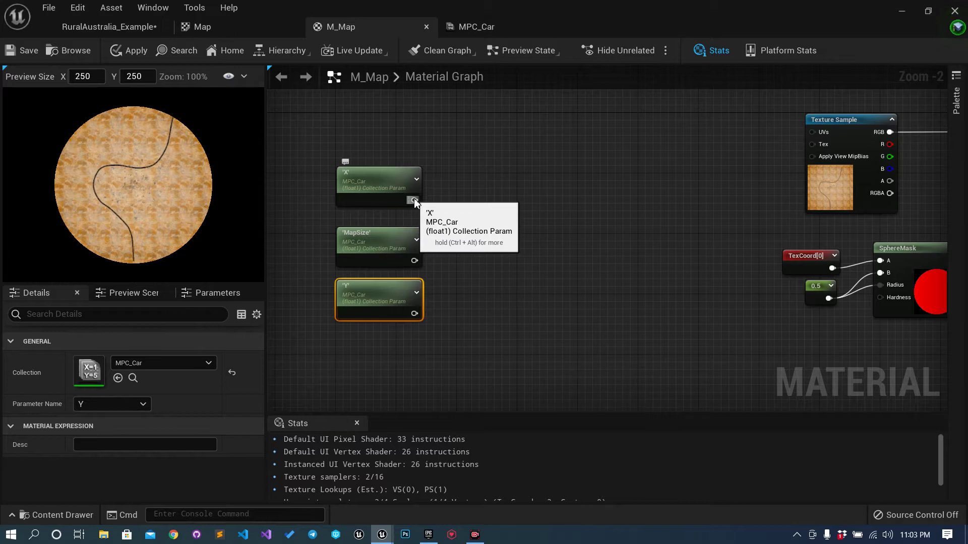
Step: Create an Add node fed by the X parameter and a Divide node that divides MapSize by 2
{"action": "left_click_drag", "start_coordinate": [413, 199], "coordinate": [489, 214]}
{"action": "type", "text": "add"}
{"action": "key", "text": "Return"}
{"action": "left_click_drag", "start_coordinate": [414, 261], "coordinate": [478, 280]}
{"action": "type", "text": "/2"}
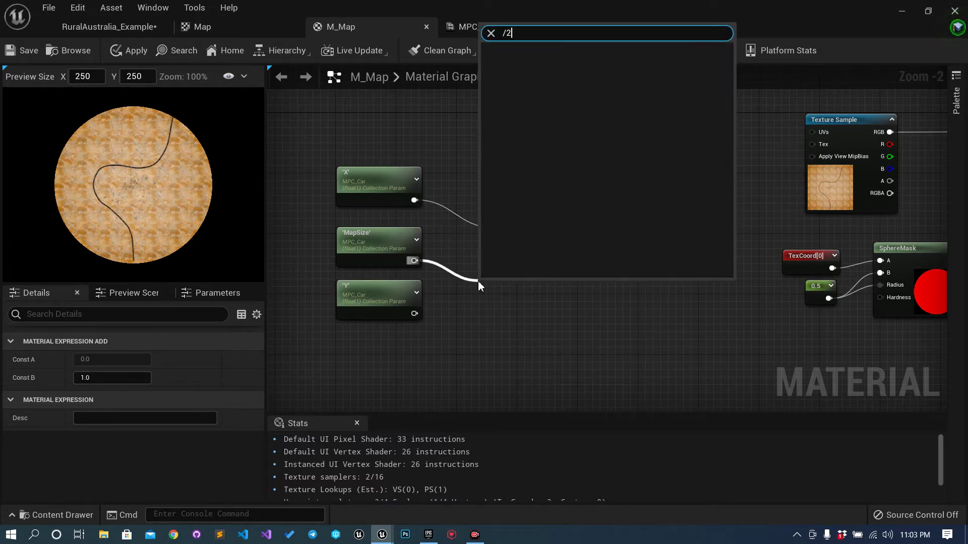
{"action": "key", "text": "Return"}
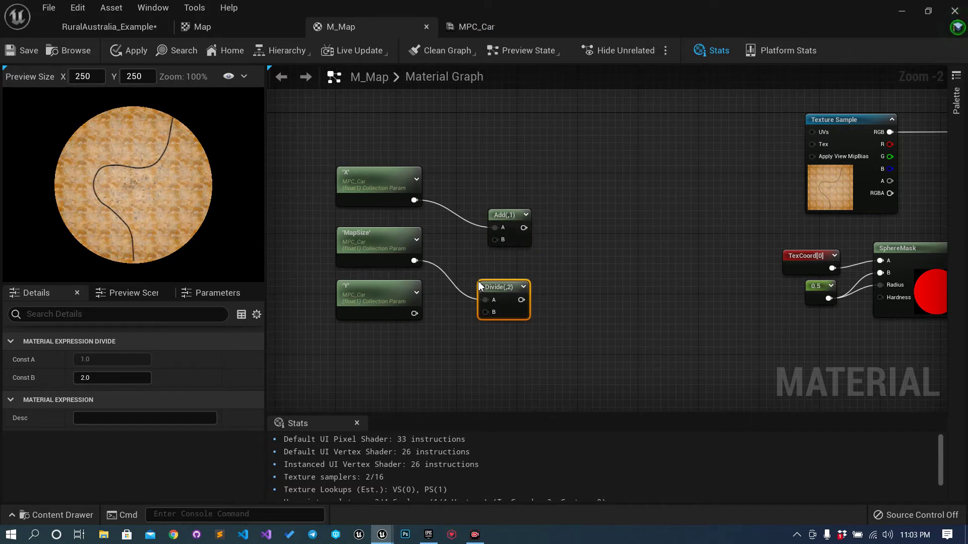
Step: Space out the Add and Divide nodes, duplicate the Add node below, and connect Y to the copy's A input
{"action": "left_click_drag", "start_coordinate": [518, 243], "coordinate": [640, 246]}
{"action": "left_click_drag", "start_coordinate": [491, 294], "coordinate": [485, 272]}
{"action": "left_click_drag", "start_coordinate": [635, 222], "coordinate": [589, 215]}
{"action": "key", "text": "ctrl+d"}
{"action": "left_click_drag", "start_coordinate": [620, 280], "coordinate": [621, 303]}
{"action": "left_click_drag", "start_coordinate": [415, 314], "coordinate": [595, 310]}
Step: Connect the halved MapSize to the B input of both Add nodes and line each up with its parameter
{"action": "left_click_drag", "start_coordinate": [514, 276], "coordinate": [573, 234]}
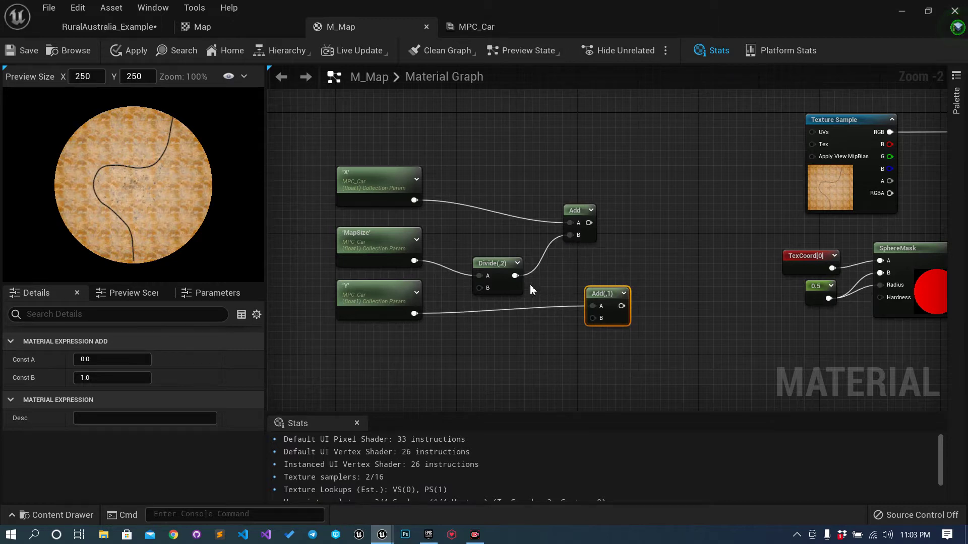
{"action": "left_click_drag", "start_coordinate": [514, 276], "coordinate": [608, 278]}
{"action": "left_click_drag", "start_coordinate": [600, 205], "coordinate": [592, 190]}
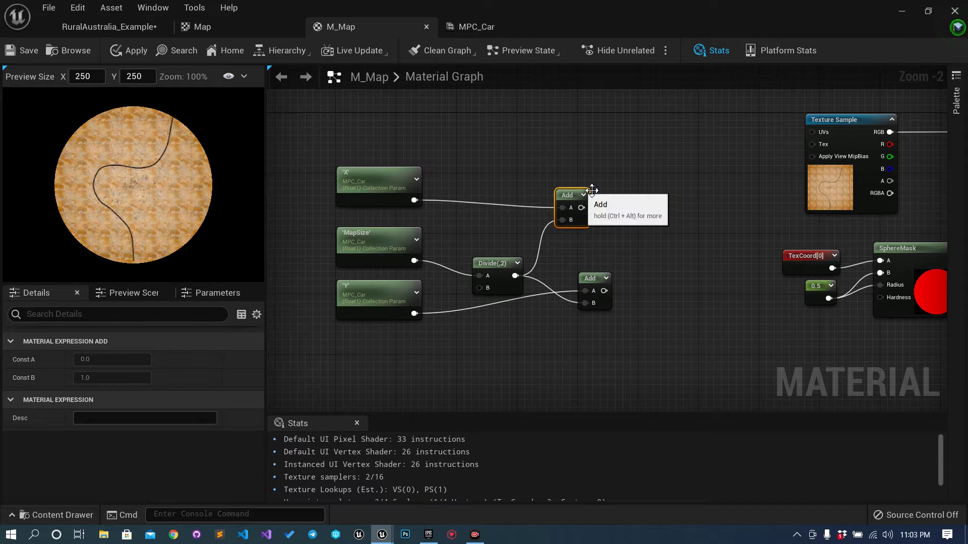
{"action": "left_click_drag", "start_coordinate": [589, 277], "coordinate": [581, 300]}
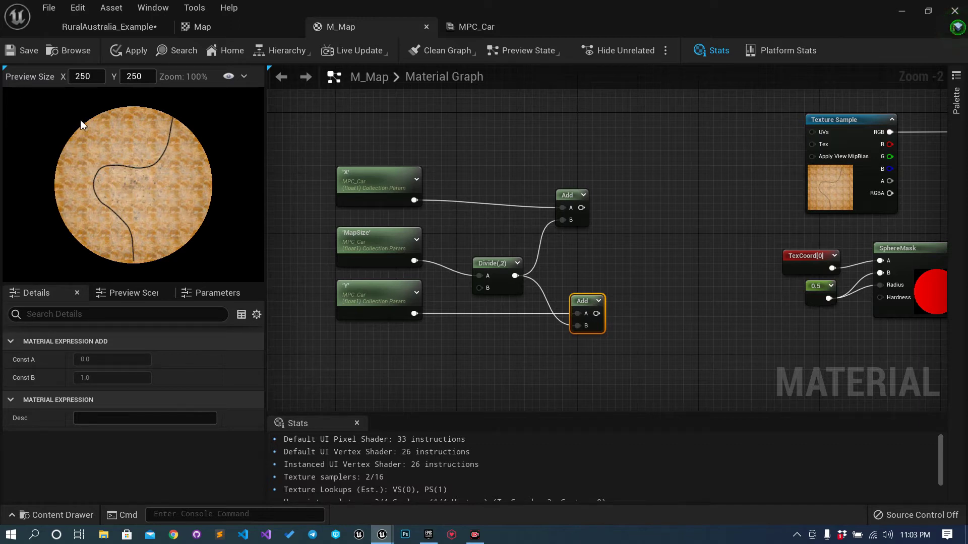
Step: Move the whole parameter node group lower in the graph and align the Divide node with MapSize
{"action": "left_click_drag", "start_coordinate": [291, 121], "coordinate": [601, 325]}
{"action": "left_click_drag", "start_coordinate": [367, 199], "coordinate": [354, 252]}
{"action": "left_click", "coordinate": [477, 238]}
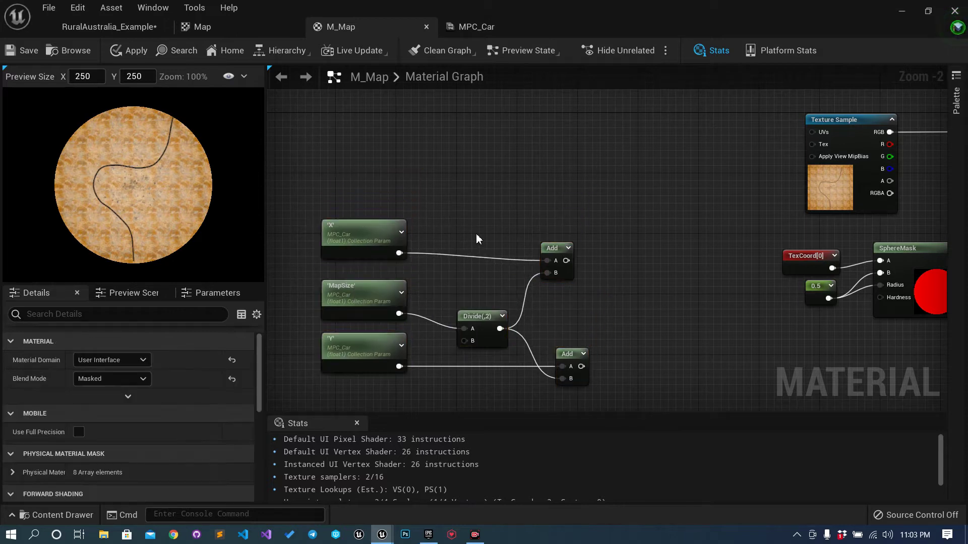
{"action": "left_click", "coordinate": [545, 249]}
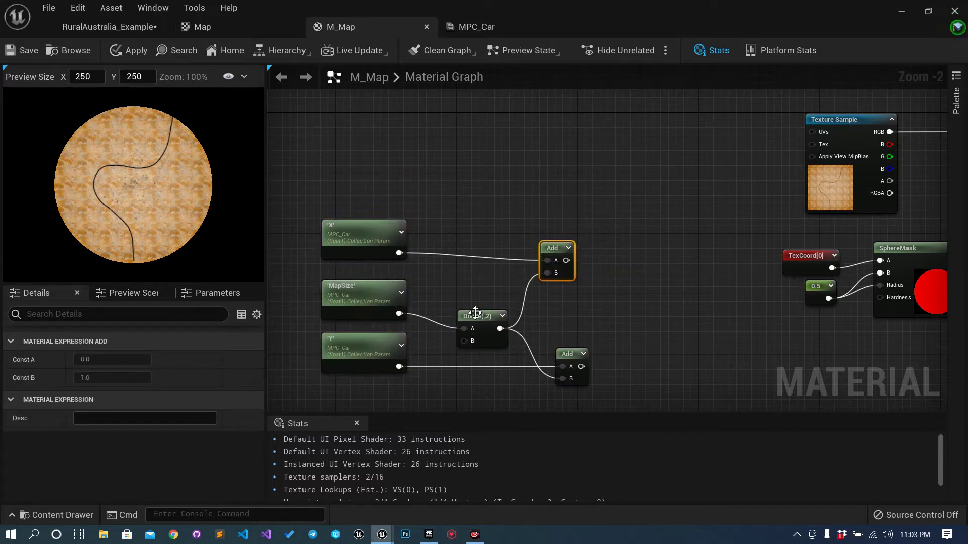
{"action": "left_click_drag", "start_coordinate": [468, 311], "coordinate": [460, 294]}
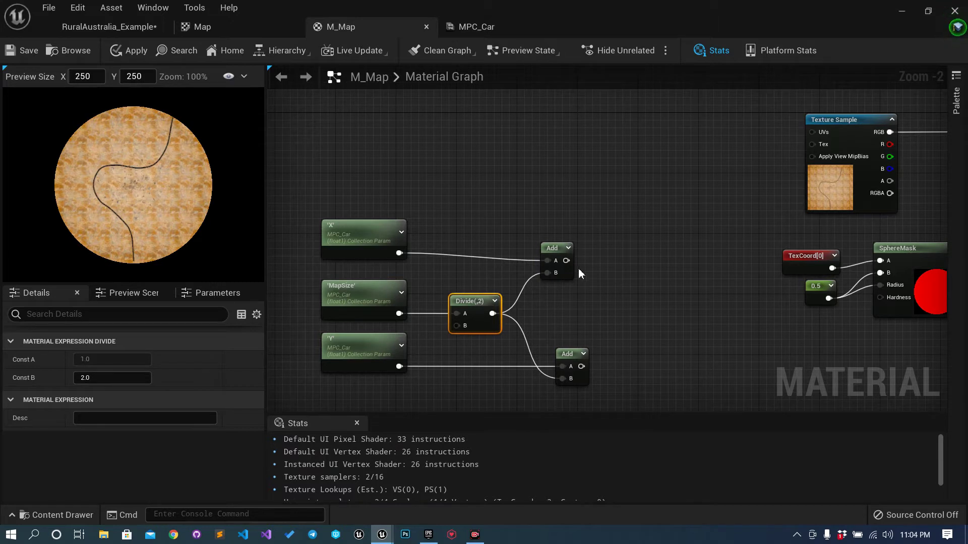
Step: Move the Y branch's Add node closer, beneath the X branch's Add node
{"action": "left_click_drag", "start_coordinate": [567, 261], "coordinate": [637, 264]}
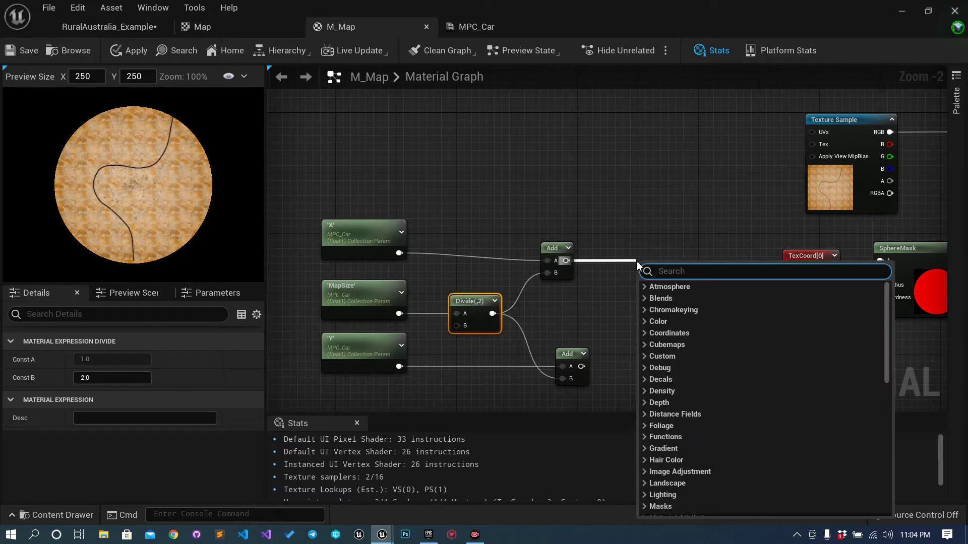
{"action": "key", "text": "Escape"}
{"action": "left_click", "coordinate": [560, 353]}
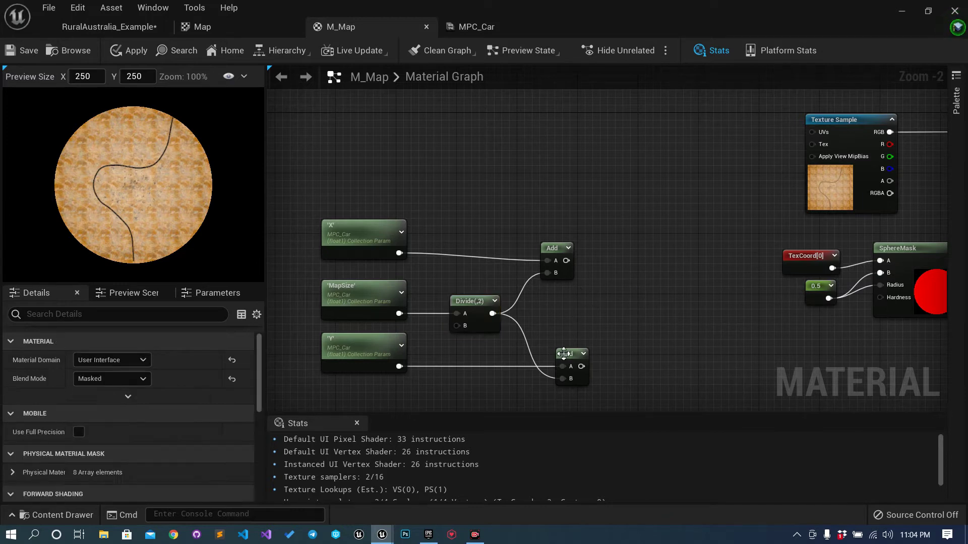
{"action": "left_click", "coordinate": [563, 353]}
{"action": "left_click_drag", "start_coordinate": [563, 353], "coordinate": [545, 353]}
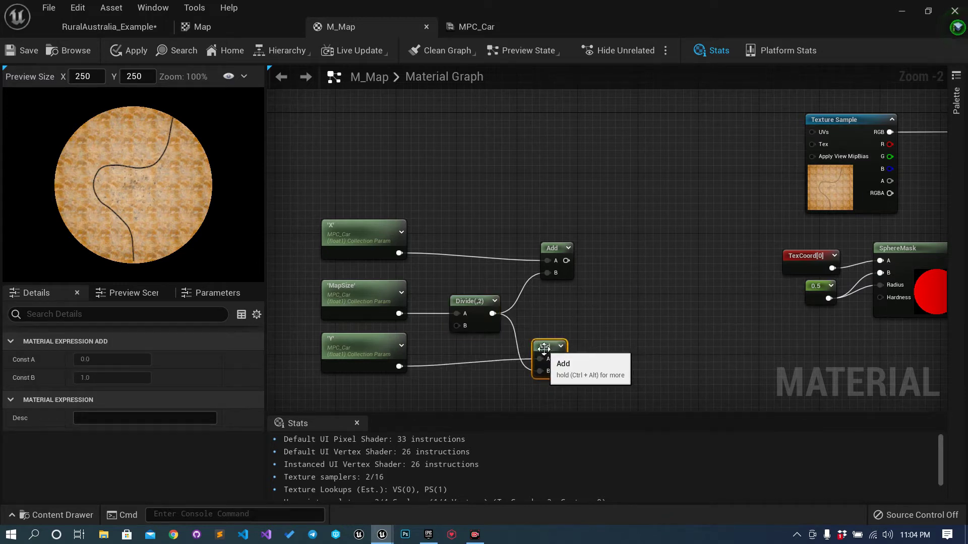
Step: Combine the two sums in an Append node, with the X sum in A and the Y sum in B
{"action": "left_click_drag", "start_coordinate": [566, 261], "coordinate": [641, 271]}
{"action": "type", "text": "append"}
{"action": "key", "text": "Return"}
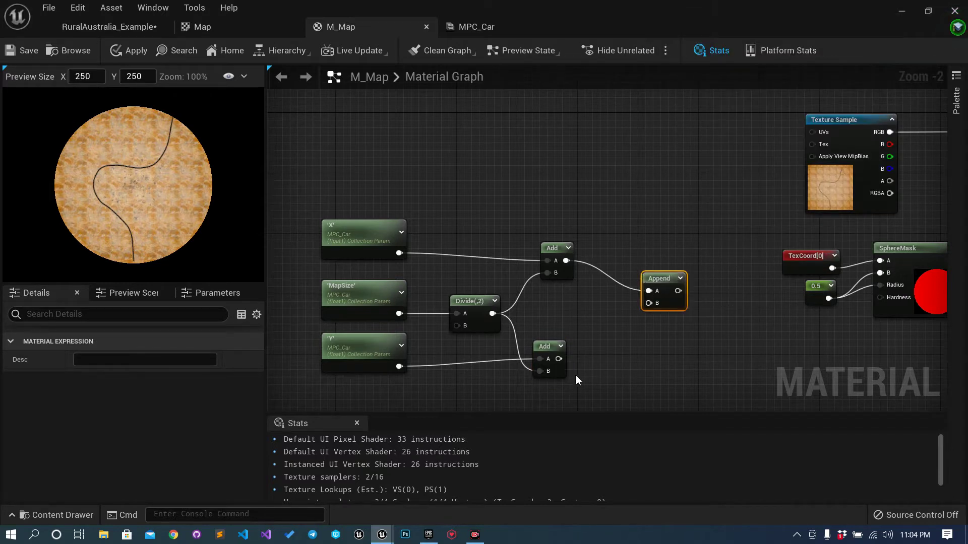
{"action": "left_click_drag", "start_coordinate": [558, 359], "coordinate": [618, 284]}
{"action": "left_click_drag", "start_coordinate": [544, 347], "coordinate": [559, 347]}
{"action": "left_click_drag", "start_coordinate": [519, 209], "coordinate": [580, 395]}
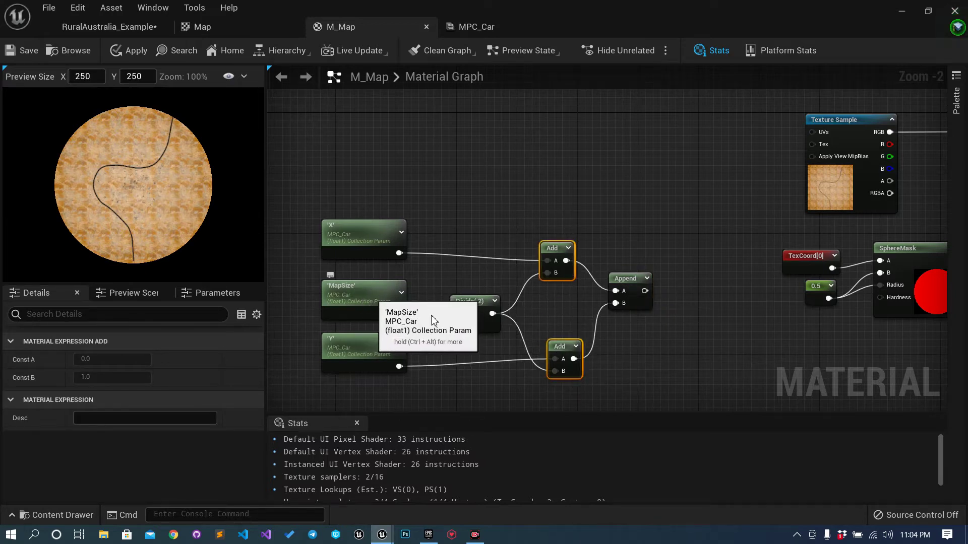
Step: Add a Divide node after the Append node and connect MapSize to its B input
{"action": "left_click_drag", "start_coordinate": [645, 291], "coordinate": [686, 288]}
{"action": "type", "text": "d"}
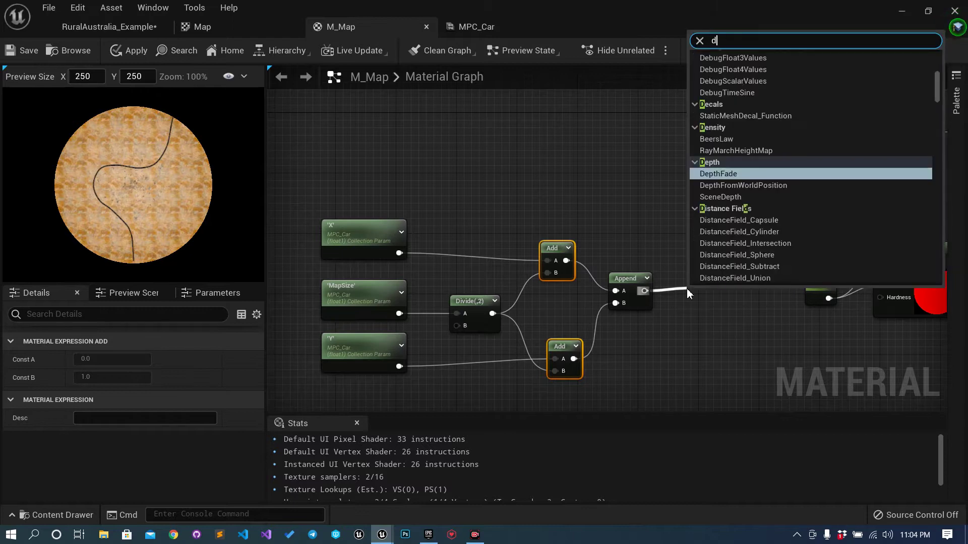
{"action": "type", "text": "ivi"}
{"action": "key", "text": "Return"}
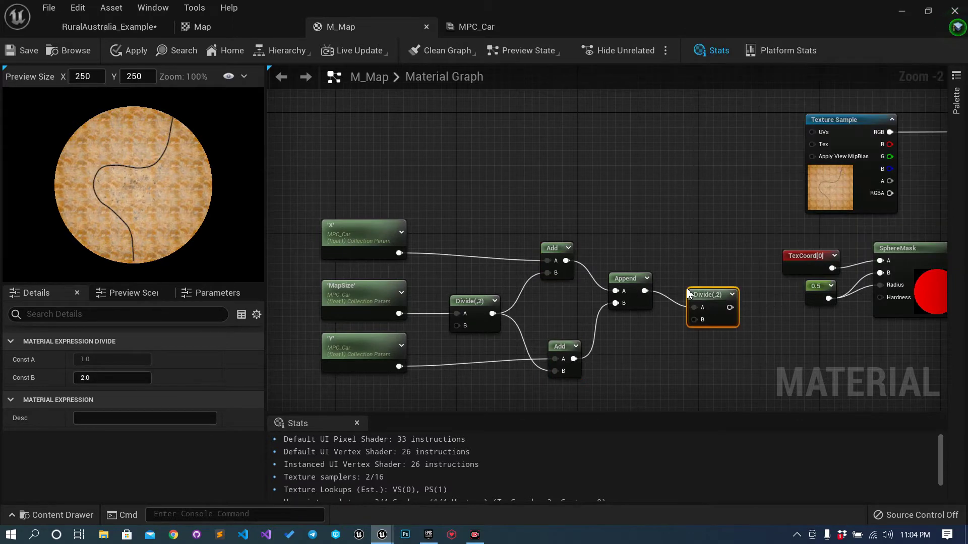
{"action": "left_click_drag", "start_coordinate": [718, 301], "coordinate": [715, 293]}
{"action": "left_click_drag", "start_coordinate": [399, 313], "coordinate": [691, 311]}
Step: Shift the coordinate node chain away from the texture nodes and widen the graph area beside the preview
{"action": "left_click_drag", "start_coordinate": [374, 174], "coordinate": [710, 348]}
{"action": "left_click_drag", "start_coordinate": [698, 292], "coordinate": [630, 293]}
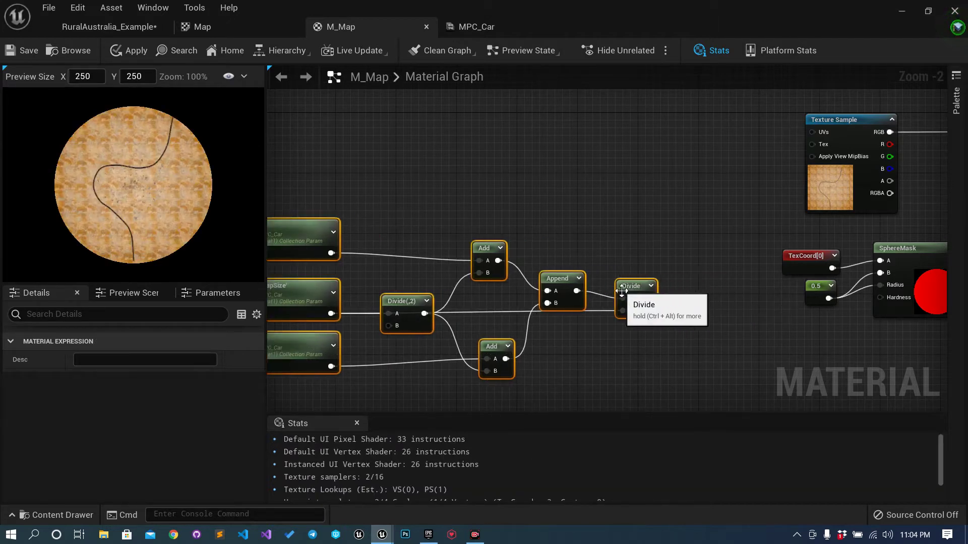
{"action": "left_click_drag", "start_coordinate": [265, 167], "coordinate": [172, 167]}
{"action": "right_click_drag", "start_coordinate": [543, 334], "coordinate": [664, 309]}
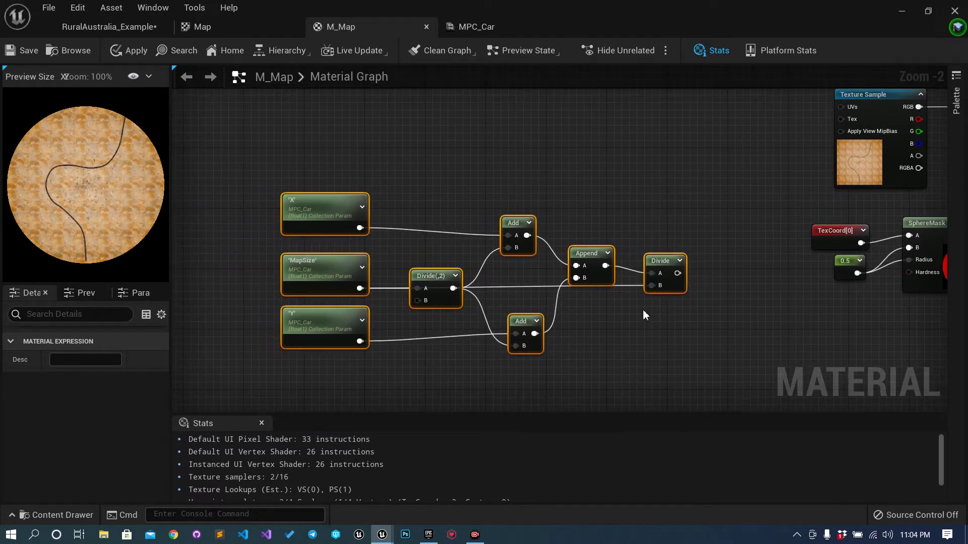
{"action": "left_click_drag", "start_coordinate": [304, 211], "coordinate": [290, 248]}
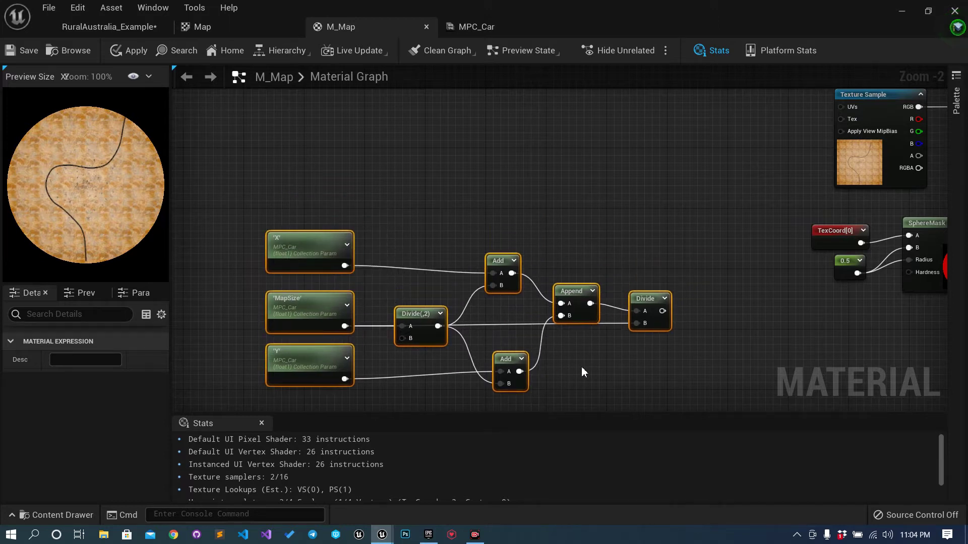
{"action": "left_click", "coordinate": [607, 370]}
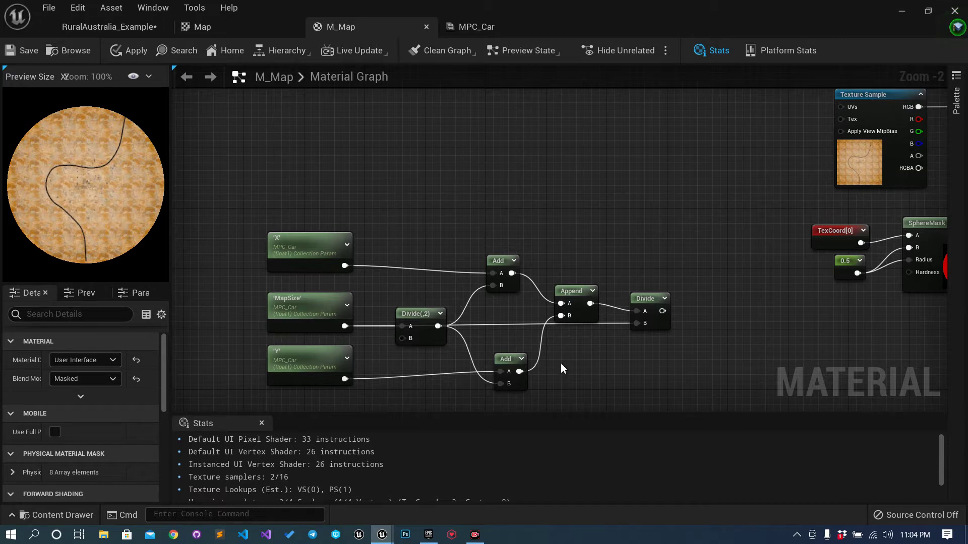
Step: Create a Multiply node from the Y branch's Add output and set its Const B to -1
{"action": "left_click_drag", "start_coordinate": [519, 372], "coordinate": [545, 373]}
{"action": "type", "text": "multiply"}
{"action": "key", "text": "Return"}
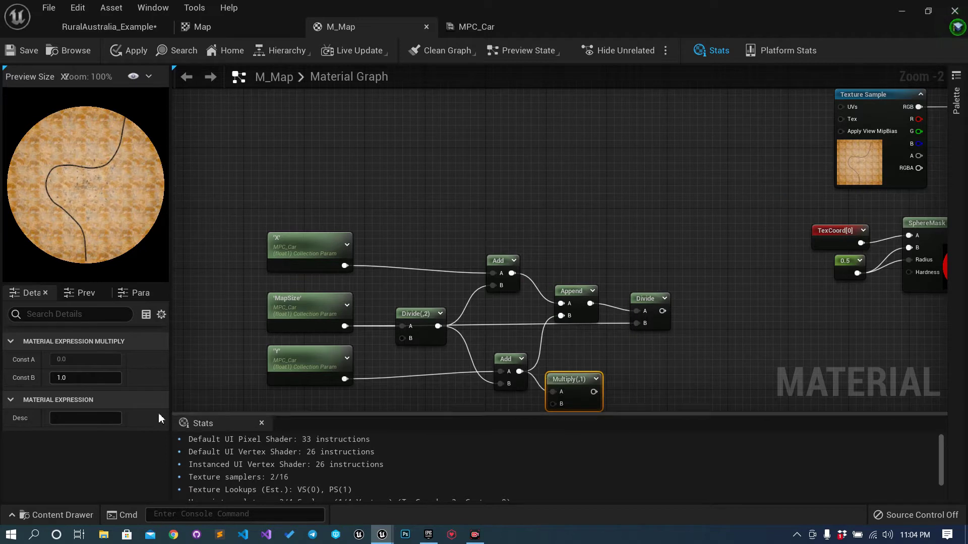
{"action": "left_click", "coordinate": [88, 378]}
{"action": "type", "text": "-1"}
{"action": "key", "text": "Return"}
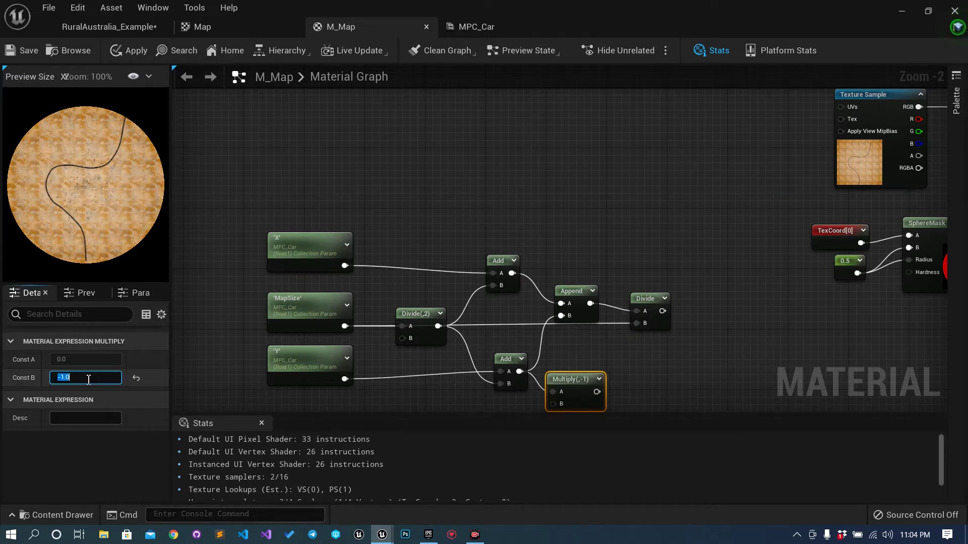
Step: Feed the Multiply result into the Append node's B input and rearrange the Append, Divide and Multiply nodes to fit
{"action": "left_click_drag", "start_coordinate": [595, 392], "coordinate": [632, 291]}
{"action": "left_click", "coordinate": [570, 291]}
{"action": "left_click", "coordinate": [636, 298], "text": "shift"}
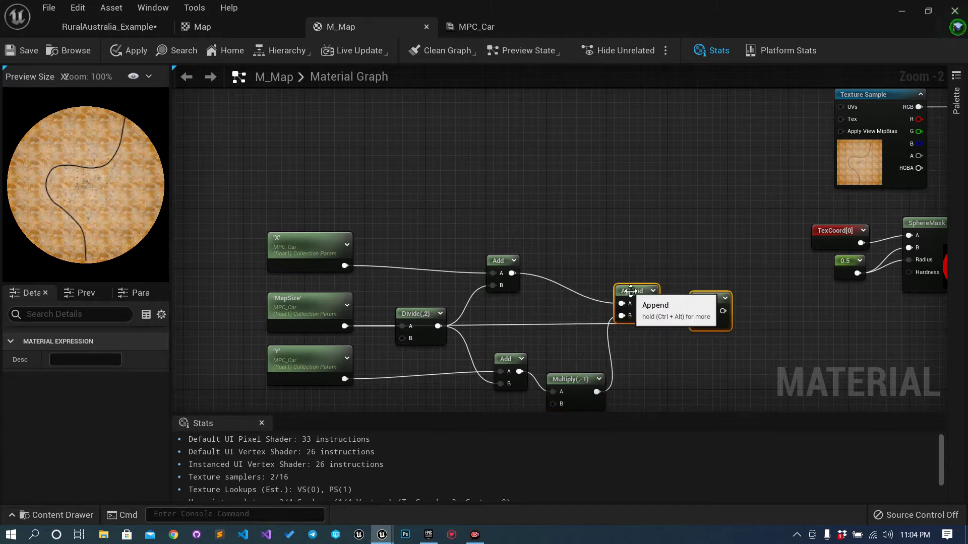
{"action": "left_click_drag", "start_coordinate": [563, 384], "coordinate": [549, 364]}
{"action": "left_click", "coordinate": [643, 358]}
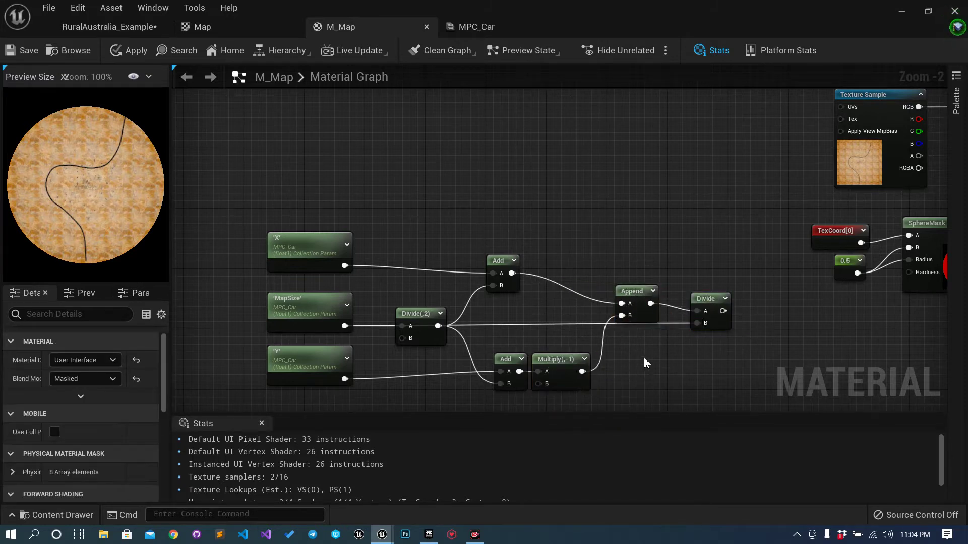
Step: Move the entire coordinate node chain farther from the texture nodes to free space after the final Divide
{"action": "left_click_drag", "start_coordinate": [329, 218], "coordinate": [712, 388]}
{"action": "left_click_drag", "start_coordinate": [486, 262], "coordinate": [419, 262]}
{"action": "left_click", "coordinate": [419, 246]}
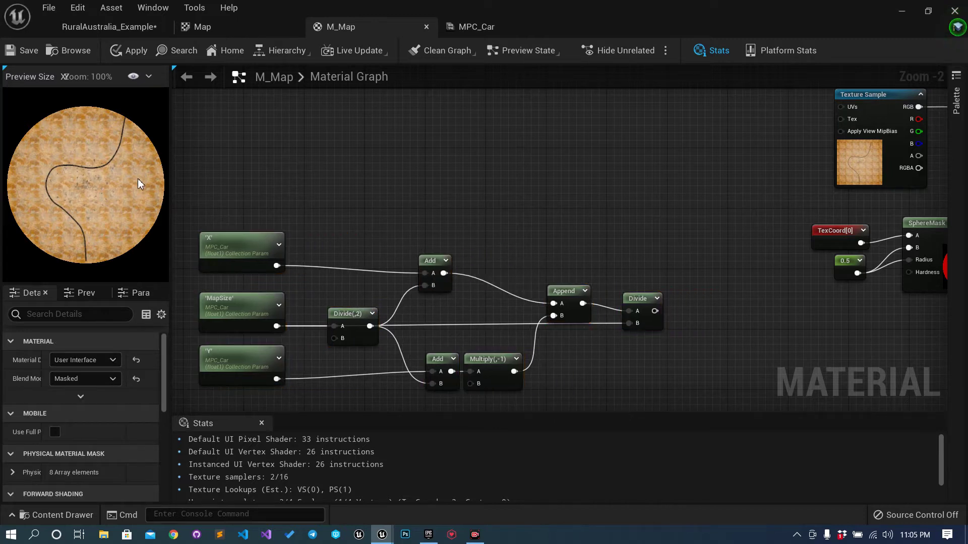
{"action": "right_click_drag", "start_coordinate": [418, 174], "coordinate": [494, 203]}
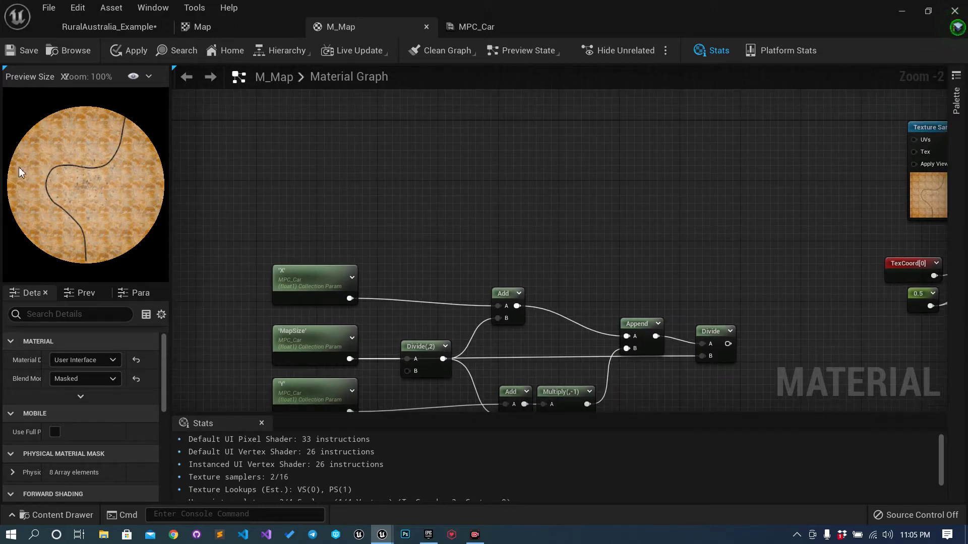
{"action": "mouse_move", "coordinate": [469, 115]}
{"action": "left_mouse_down"}
{"action": "mouse_move", "coordinate": [467, 345]}
{"action": "mouse_move", "coordinate": [535, 117]}
{"action": "mouse_move", "coordinate": [788, 116]}
{"action": "mouse_move", "coordinate": [817, 292]}
{"action": "mouse_move", "coordinate": [805, 353]}
{"action": "mouse_move", "coordinate": [477, 352]}
{"action": "left_mouse_up"}
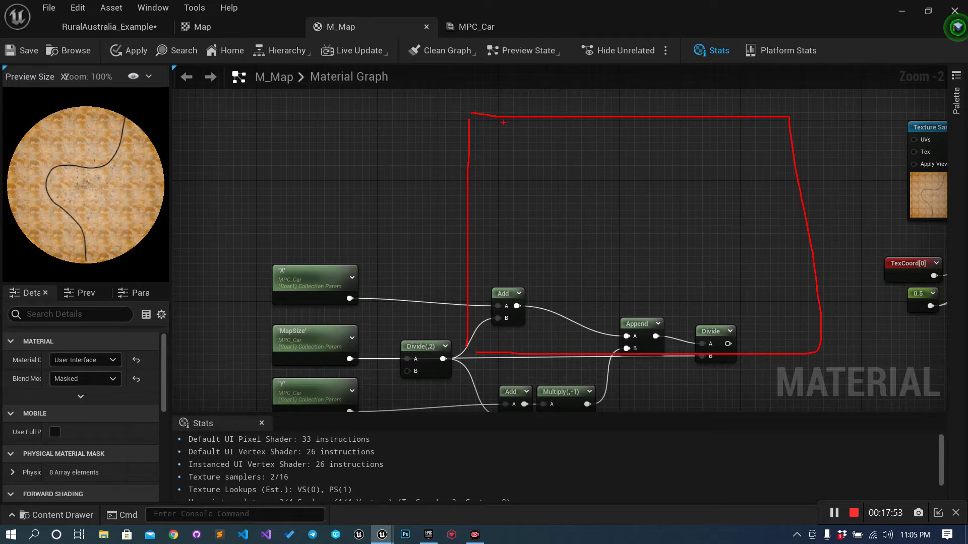
{"action": "left_click_drag", "start_coordinate": [508, 123], "coordinate": [501, 171]}
{"action": "mouse_move", "coordinate": [474, 124]}
{"action": "left_mouse_down"}
{"action": "mouse_move", "coordinate": [493, 130]}
{"action": "mouse_move", "coordinate": [487, 167]}
{"action": "left_mouse_up"}
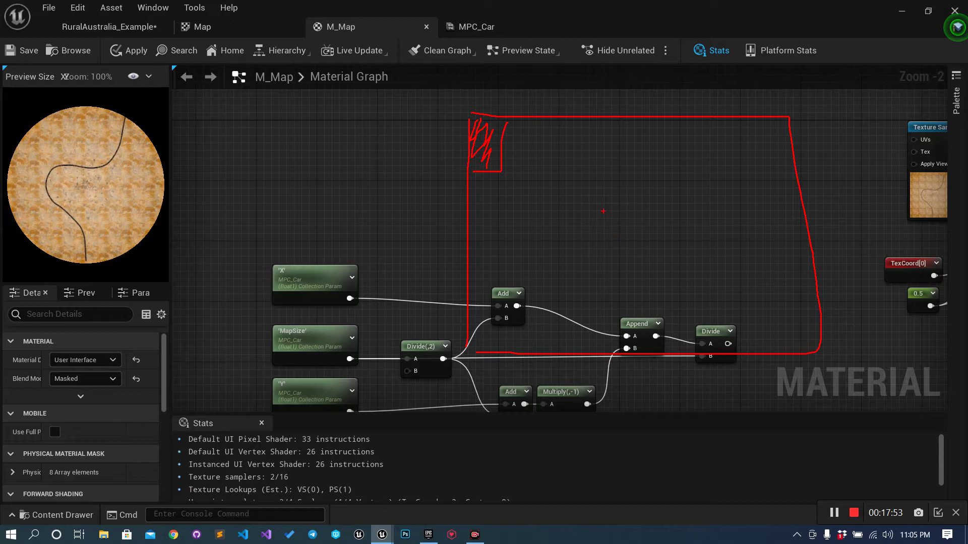
{"action": "left_click_drag", "start_coordinate": [599, 217], "coordinate": [605, 264]}
{"action": "mouse_move", "coordinate": [598, 205]}
{"action": "left_mouse_down"}
{"action": "mouse_move", "coordinate": [654, 260]}
{"action": "mouse_move", "coordinate": [603, 261]}
{"action": "left_mouse_up"}
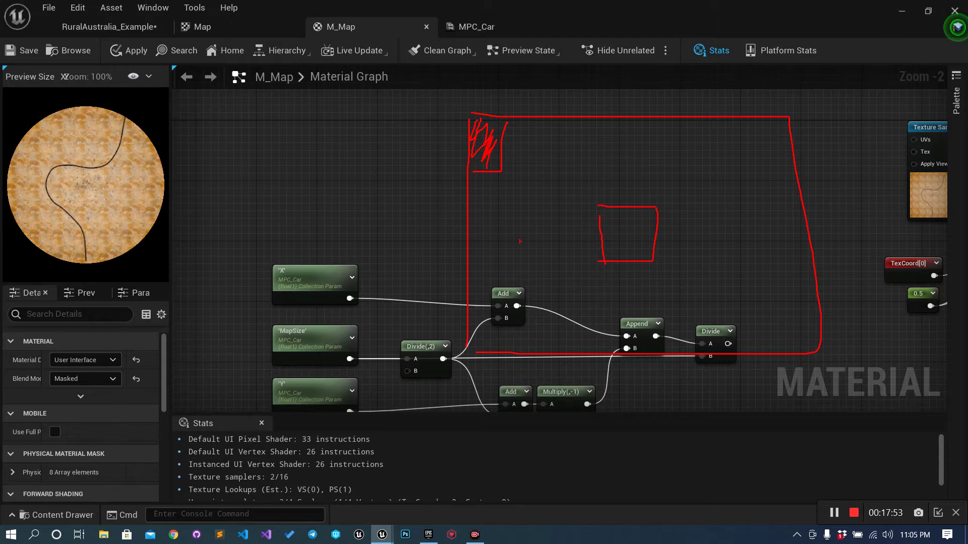
{"action": "left_click_drag", "start_coordinate": [478, 244], "coordinate": [591, 242]}
{"action": "mouse_move", "coordinate": [675, 307]}
{"action": "left_mouse_down"}
{"action": "mouse_move", "coordinate": [672, 365]}
{"action": "mouse_move", "coordinate": [729, 323]}
{"action": "mouse_move", "coordinate": [737, 364]}
{"action": "left_mouse_up"}
{"action": "mouse_move", "coordinate": [239, 248]}
{"action": "left_mouse_down"}
{"action": "mouse_move", "coordinate": [240, 390]}
{"action": "mouse_move", "coordinate": [725, 269]}
{"action": "mouse_move", "coordinate": [677, 412]}
{"action": "mouse_move", "coordinate": [251, 385]}
{"action": "left_mouse_up"}
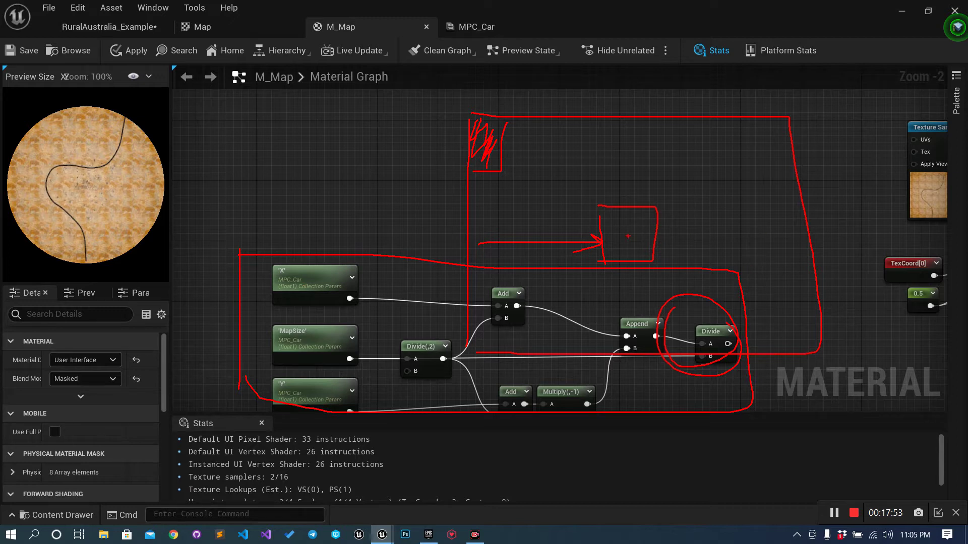
{"action": "mouse_move", "coordinate": [468, 115]}
{"action": "left_mouse_down"}
{"action": "mouse_move", "coordinate": [519, 166]}
{"action": "mouse_move", "coordinate": [450, 151]}
{"action": "mouse_move", "coordinate": [442, 126]}
{"action": "mouse_move", "coordinate": [512, 162]}
{"action": "left_mouse_up"}
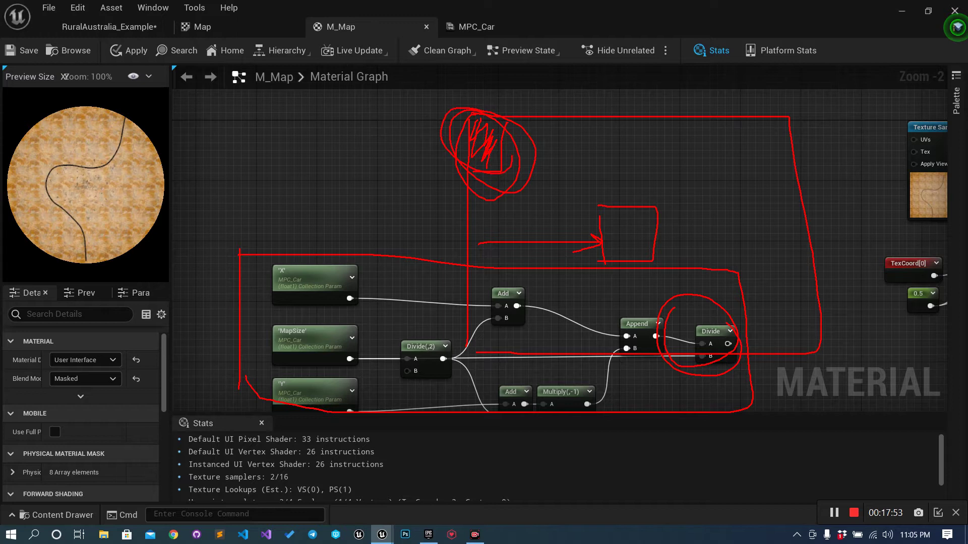
{"action": "mouse_move", "coordinate": [529, 276]}
{"action": "left_mouse_down"}
{"action": "mouse_move", "coordinate": [403, 253]}
{"action": "mouse_move", "coordinate": [431, 447]}
{"action": "mouse_move", "coordinate": [691, 270]}
{"action": "mouse_move", "coordinate": [353, 298]}
{"action": "left_mouse_up"}
{"action": "key", "text": "Escape"}
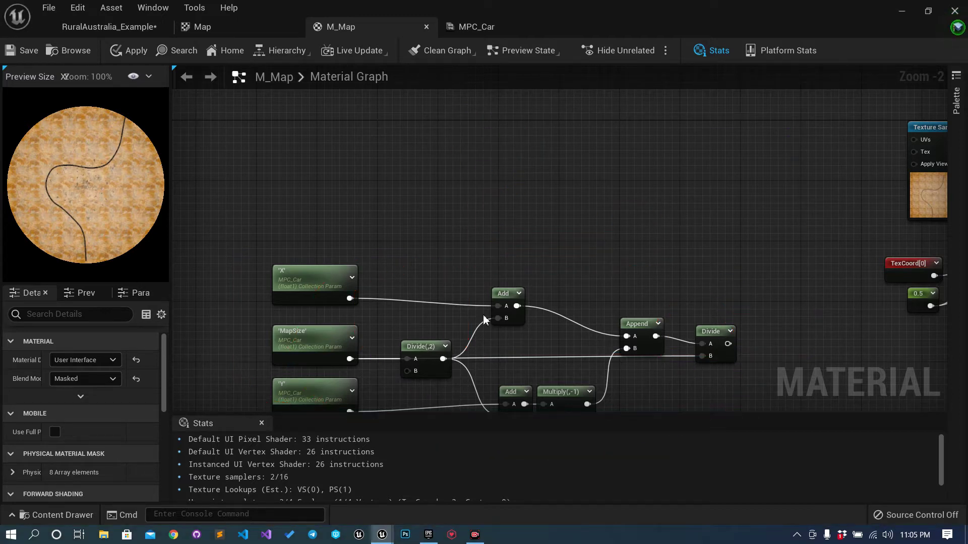
{"action": "right_click_drag", "start_coordinate": [492, 262], "coordinate": [493, 313]}
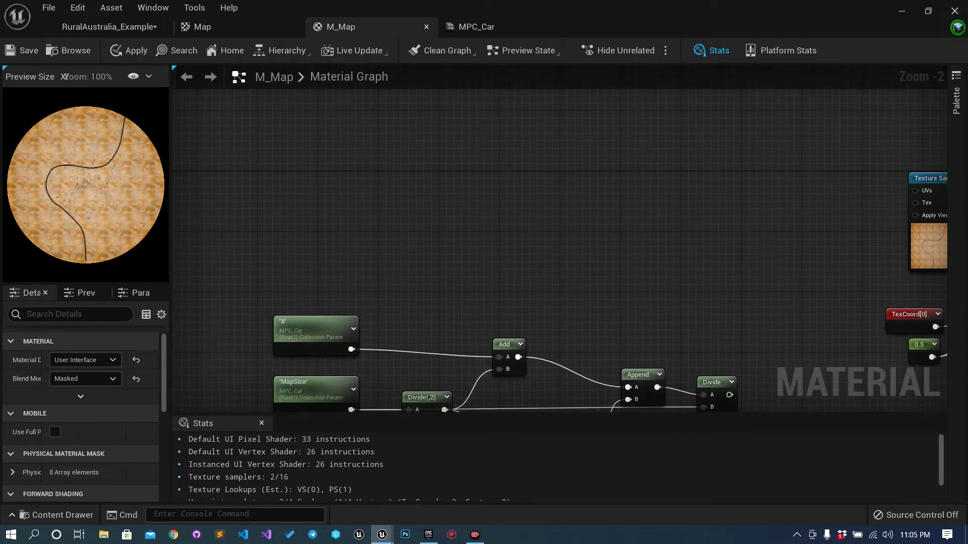
{"action": "right_click", "coordinate": [365, 136]}
{"action": "right_click", "coordinate": [277, 186]}
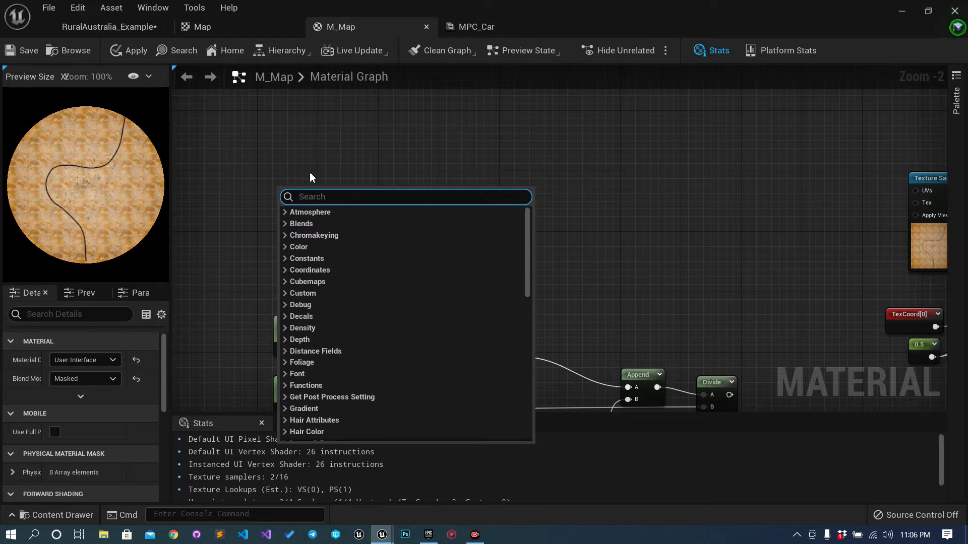
{"action": "key", "text": "Escape"}
Step: Add a scalar parameter named Zoom with a default value of 4.0 to the MPC_Car parameter collection
{"action": "left_click", "coordinate": [478, 30]}
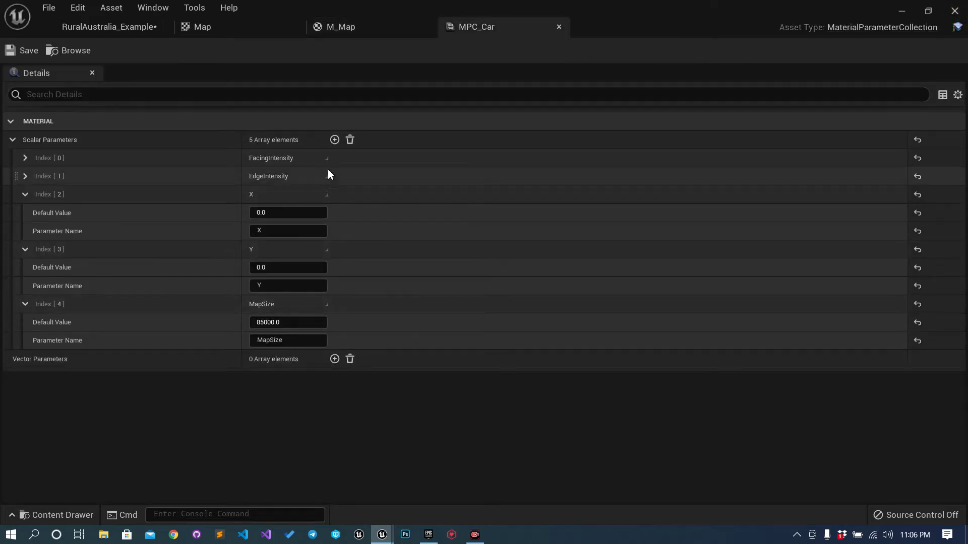
{"action": "left_click", "coordinate": [334, 140]}
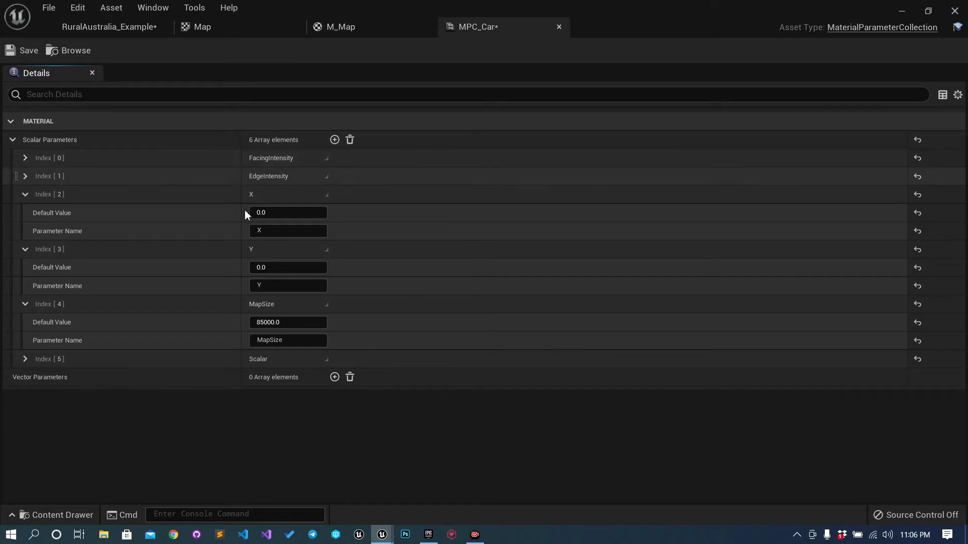
{"action": "left_click", "coordinate": [25, 359]}
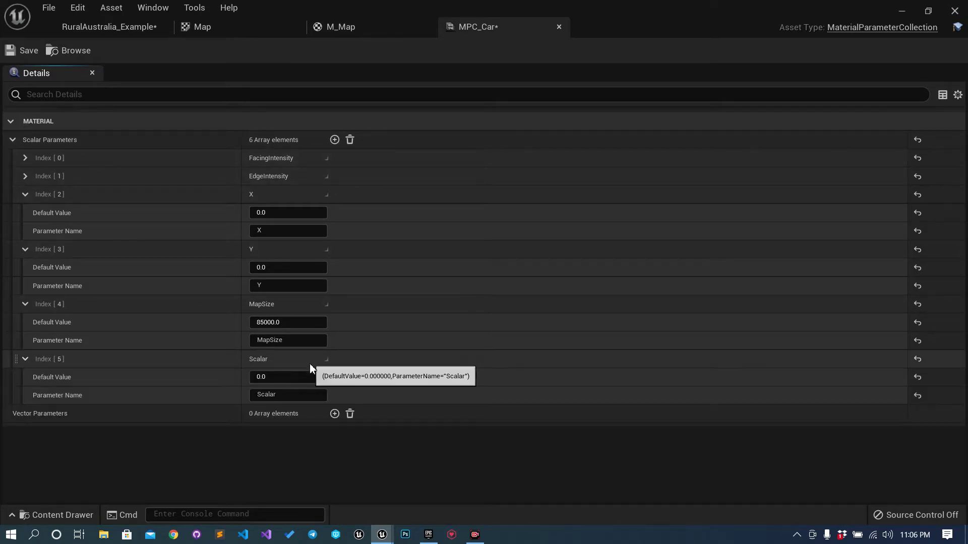
{"action": "left_click", "coordinate": [288, 397]}
{"action": "type", "text": "Zoo"}
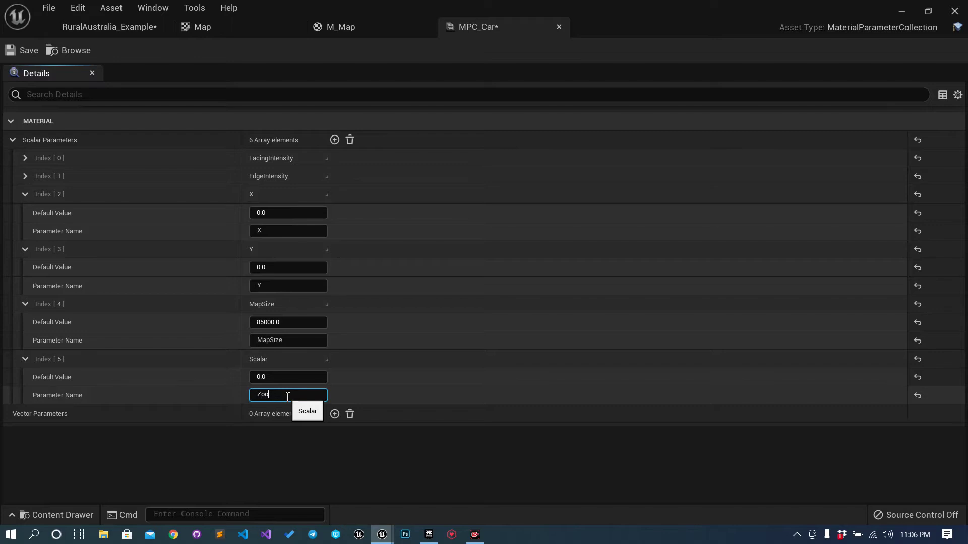
{"action": "type", "text": "m"}
{"action": "key", "text": "ctrl+a"}
{"action": "left_click", "coordinate": [292, 377]}
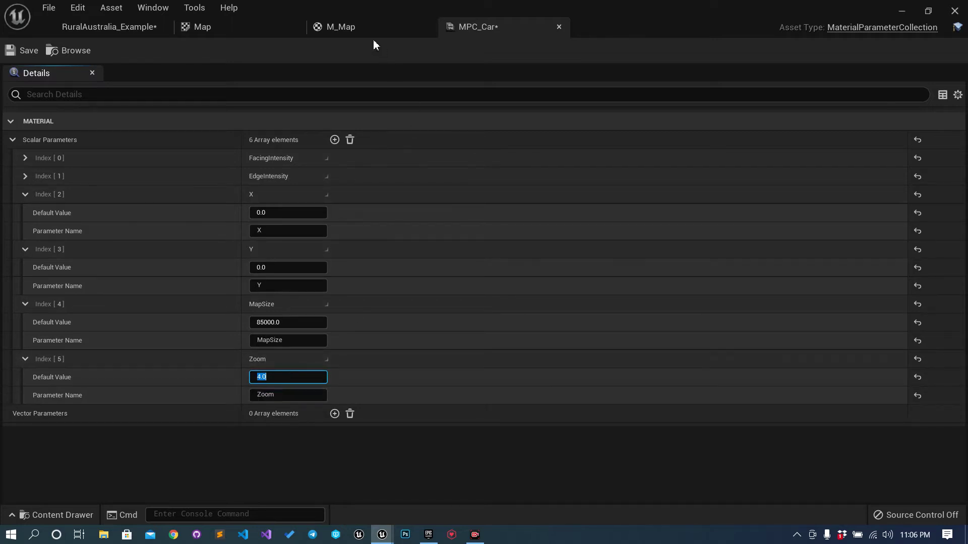
Step: Duplicate the X collection parameter node in M_Map, place the copy above it and switch its parameter to Zoom
{"action": "left_click", "coordinate": [361, 29]}
{"action": "left_click", "coordinate": [301, 322]}
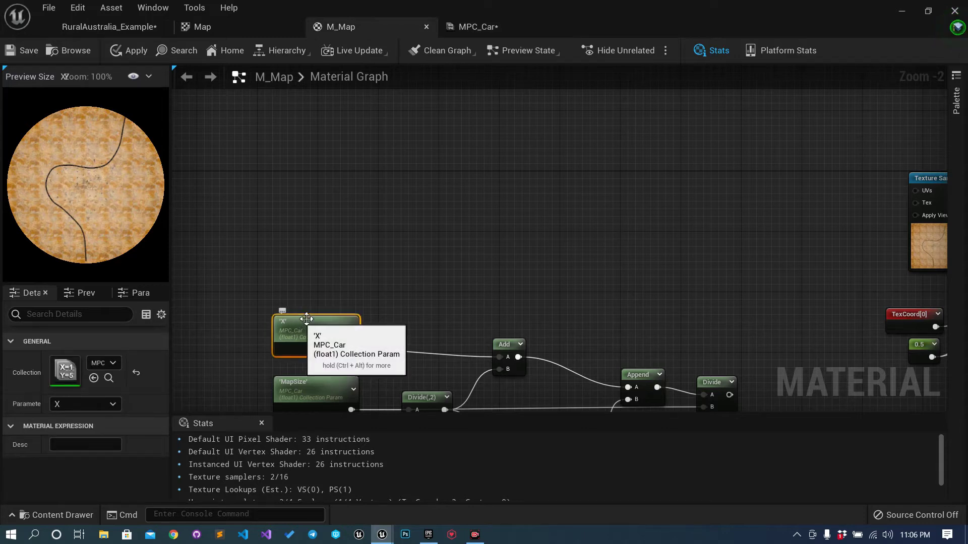
{"action": "key", "text": "ctrl+d"}
{"action": "left_click_drag", "start_coordinate": [395, 281], "coordinate": [363, 196]}
{"action": "left_click", "coordinate": [373, 291]}
{"action": "left_click_drag", "start_coordinate": [373, 291], "coordinate": [311, 222]}
{"action": "left_click", "coordinate": [84, 403]}
{"action": "left_click", "coordinate": [78, 468]}
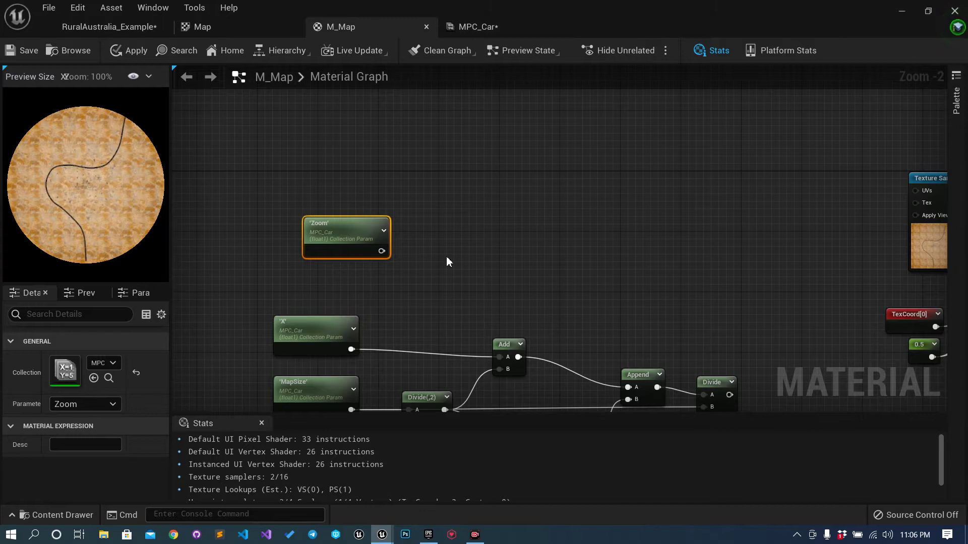
Step: Add a TextureCoordinate node above the Zoom node in the material graph
{"action": "right_click_drag", "start_coordinate": [443, 258], "coordinate": [390, 281]}
{"action": "right_click", "coordinate": [293, 157]}
{"action": "type", "text": "texture"}
{"action": "key", "text": "BackSpace"}
{"action": "key", "text": "BackSpace"}
{"action": "type", "text": "re"}
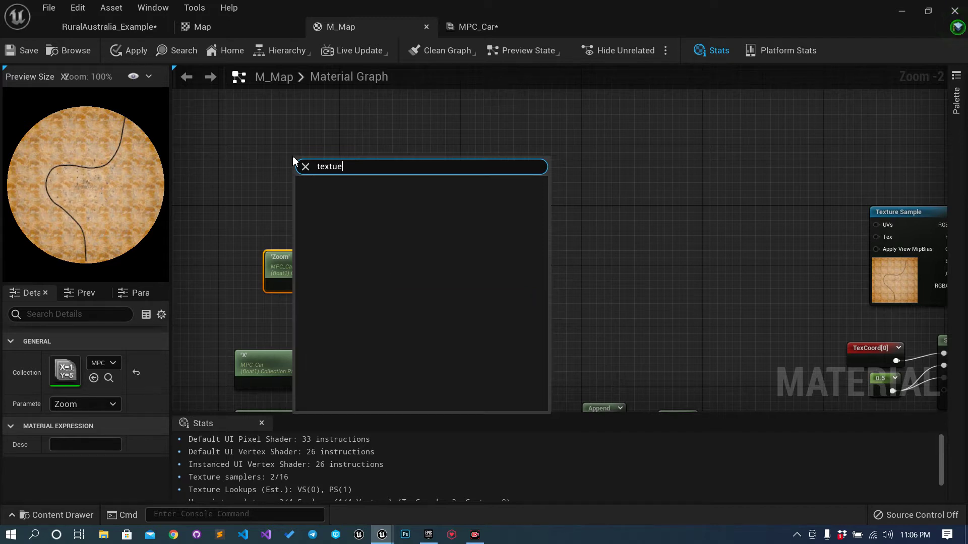
{"action": "type", "text": "coord"}
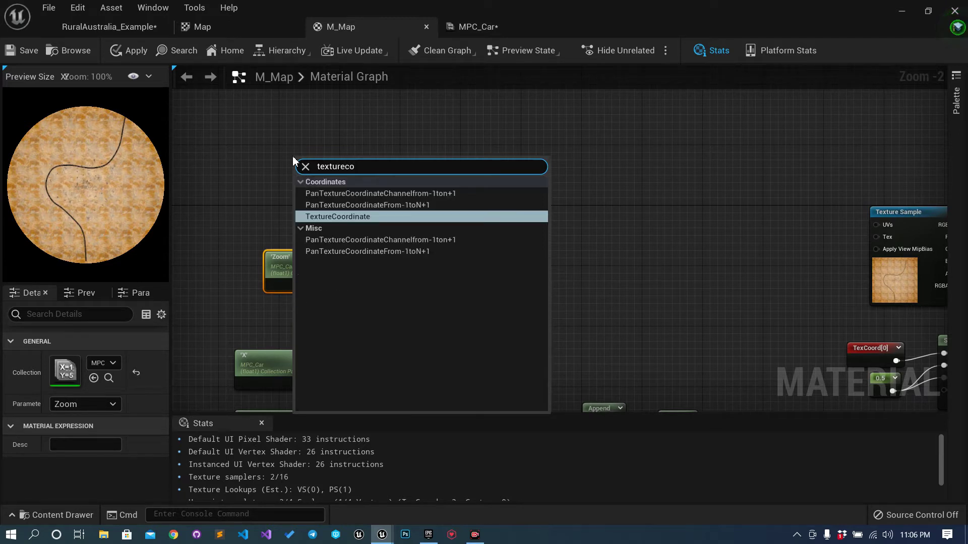
{"action": "key", "text": "Return"}
Step: Divide the new texture coordinates by the Zoom parameter with a Divide node
{"action": "left_click_drag", "start_coordinate": [342, 175], "coordinate": [450, 193]}
{"action": "type", "text": "divi"}
{"action": "key", "text": "Return"}
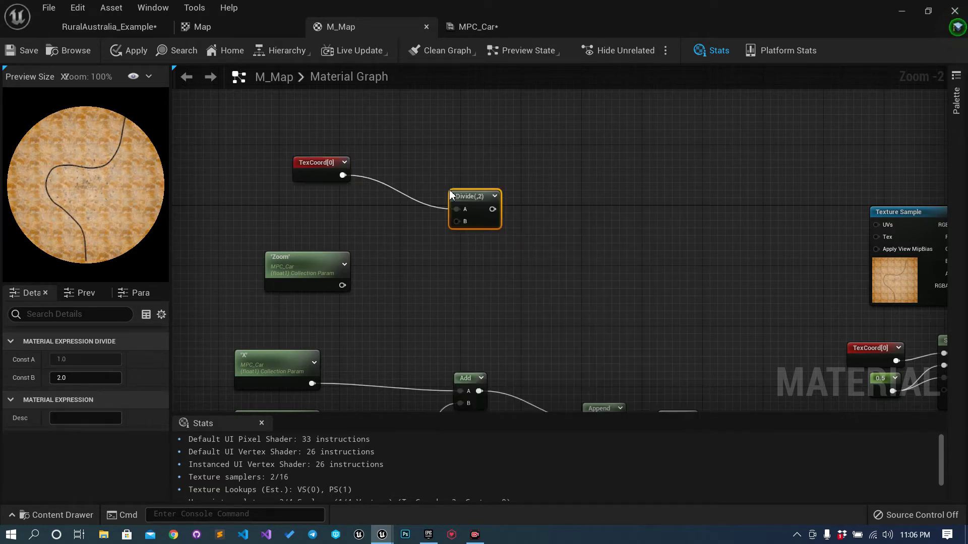
{"action": "left_click_drag", "start_coordinate": [343, 286], "coordinate": [457, 221]}
Step: Connect the texture coordinate Divide output to the Texture Sample's UVs and widen the material preview area
{"action": "right_click_drag", "start_coordinate": [530, 225], "coordinate": [425, 239]}
{"action": "left_click_drag", "start_coordinate": [378, 222], "coordinate": [782, 241]}
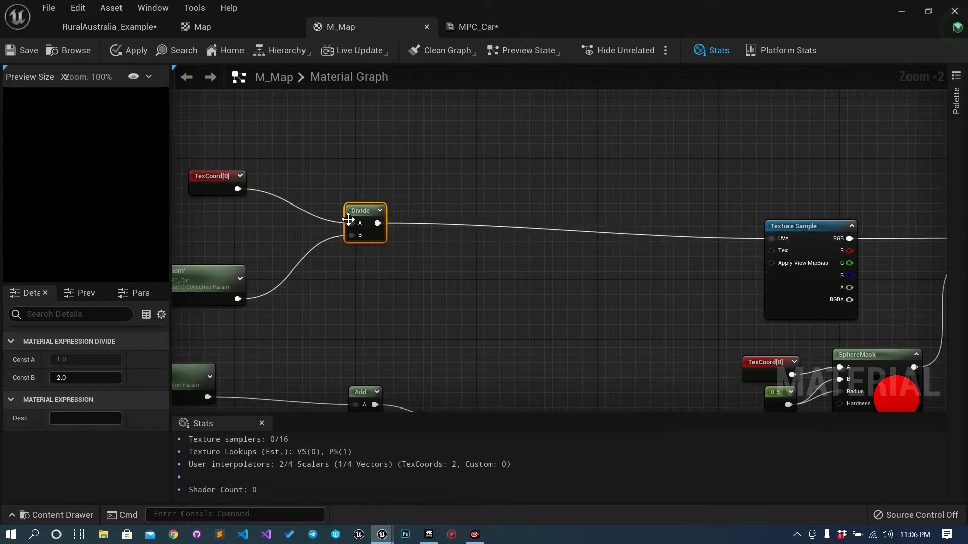
{"action": "right_click_drag", "start_coordinate": [715, 268], "coordinate": [660, 243]}
{"action": "left_click_drag", "start_coordinate": [173, 183], "coordinate": [229, 184]}
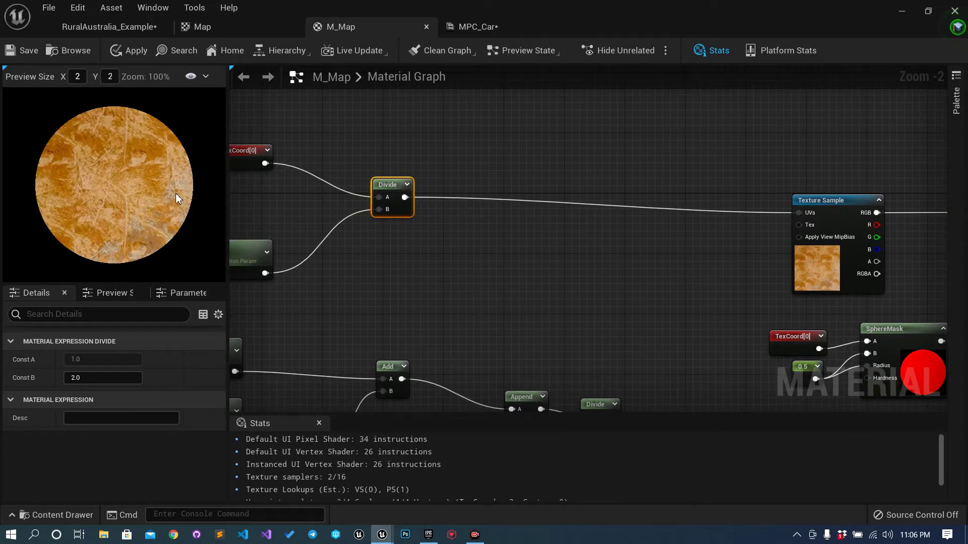
{"action": "right_click_drag", "start_coordinate": [401, 250], "coordinate": [488, 253]}
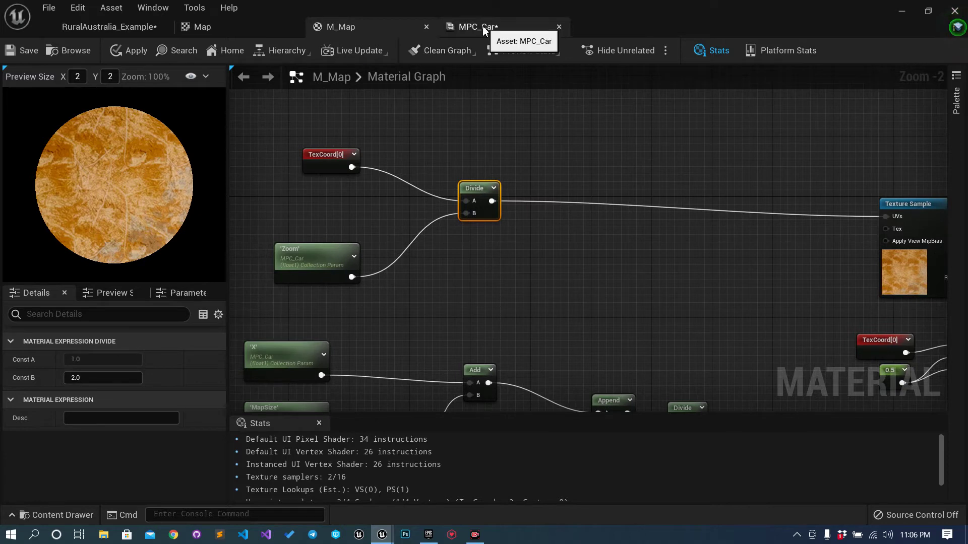
Step: Detach the MPC_Car editor into a floating window over the material graph
{"action": "left_click", "coordinate": [509, 28]}
{"action": "left_click_drag", "start_coordinate": [515, 96], "coordinate": [531, 70]}
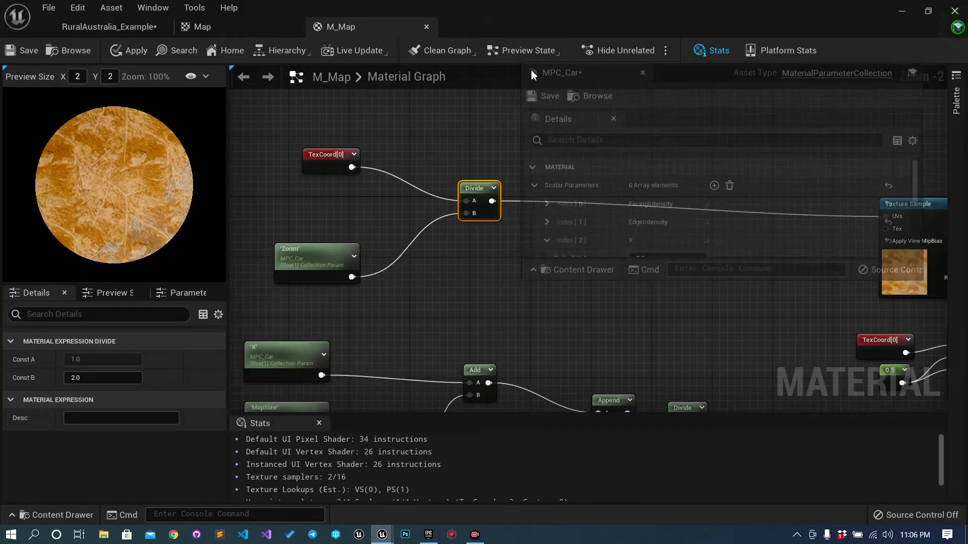
{"action": "left_click_drag", "start_coordinate": [660, 275], "coordinate": [665, 432]}
Step: Adjust the Zoom parameter's default value alongside the material preview and set it to 4
{"action": "scroll", "coordinate": [749, 334], "scroll_direction": "down", "scroll_amount": 2}
{"action": "mouse_move", "coordinate": [695, 398]}
{"action": "left_mouse_down"}
{"action": "mouse_move", "coordinate": [638, 398]}
{"action": "mouse_move", "coordinate": [693, 399]}
{"action": "left_mouse_up"}
{"action": "left_click", "coordinate": [693, 399]}
{"action": "type", "text": "4"}
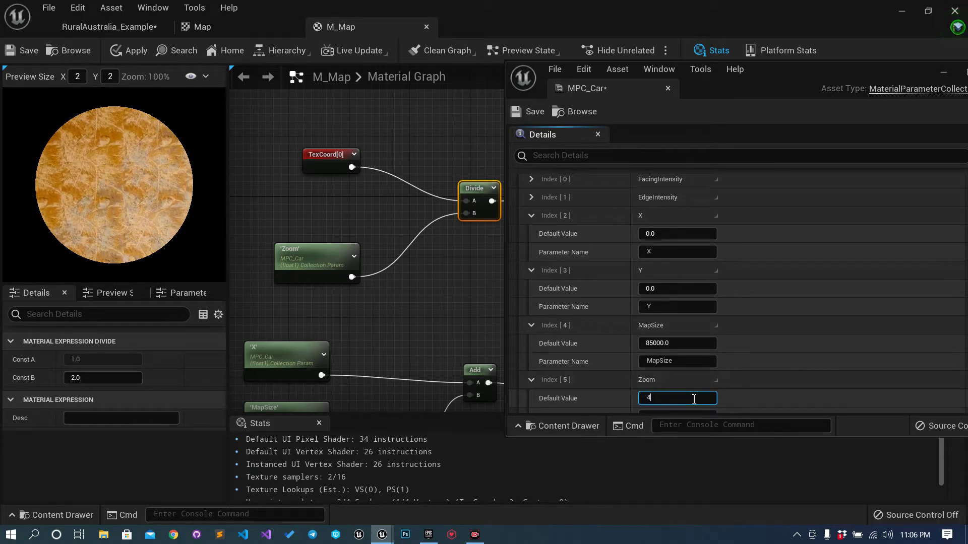
{"action": "key", "text": "Return"}
Step: Dock the MPC_Car editor back in the main window and return to the M_Map material graph
{"action": "left_click", "coordinate": [449, 277]}
{"action": "left_click_drag", "start_coordinate": [585, 88], "coordinate": [572, 29]}
{"action": "left_click", "coordinate": [371, 28]}
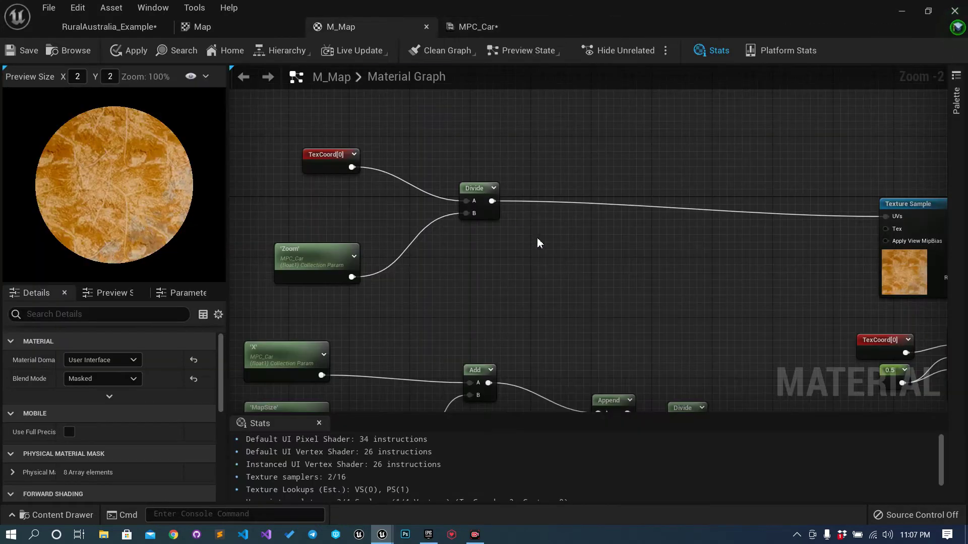
Step: Add a Divide node that divides 1 by Zoom, with the Zoom parameter wired to its B input
{"action": "right_click_drag", "start_coordinate": [563, 250], "coordinate": [514, 249]}
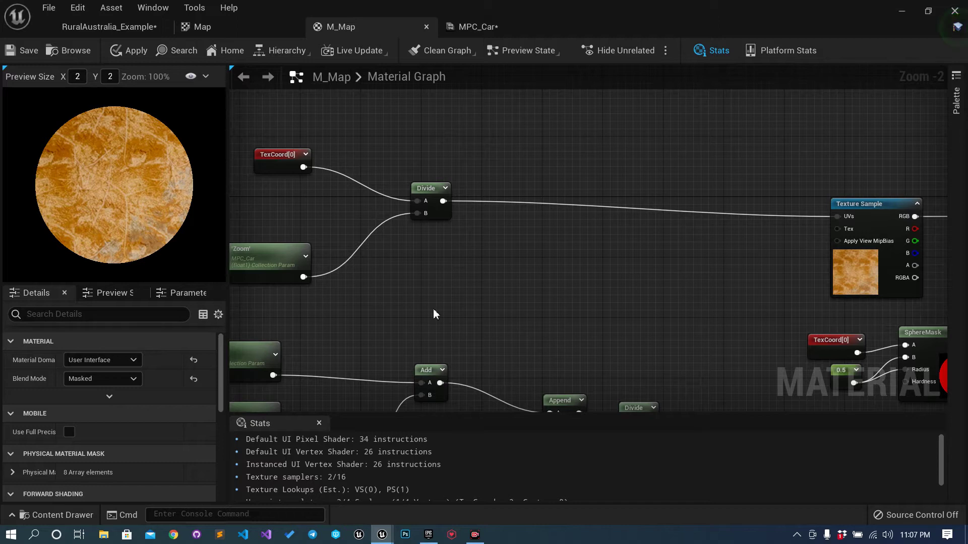
{"action": "left_click", "coordinate": [308, 252]}
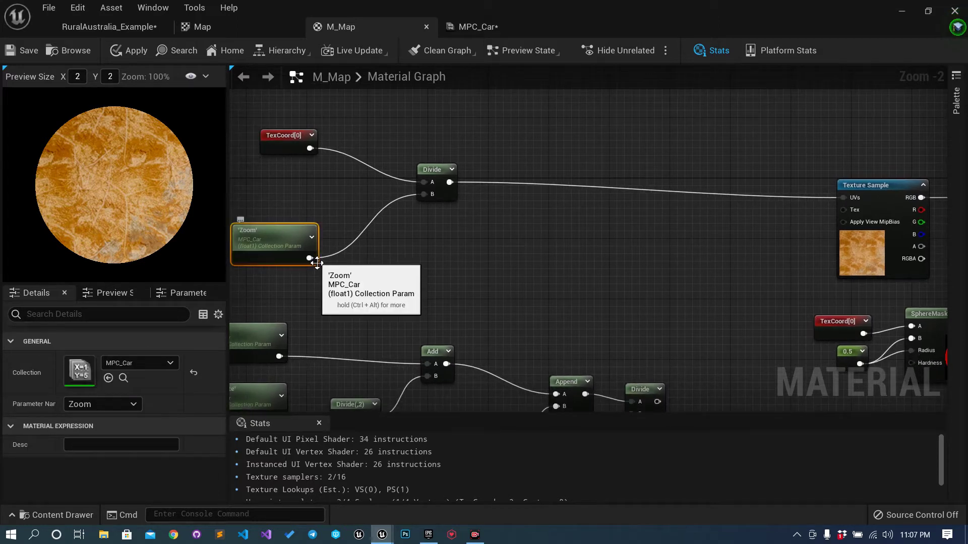
{"action": "left_click_drag", "start_coordinate": [310, 258], "coordinate": [424, 257]}
{"action": "type", "text": "/"}
{"action": "key", "text": "Return"}
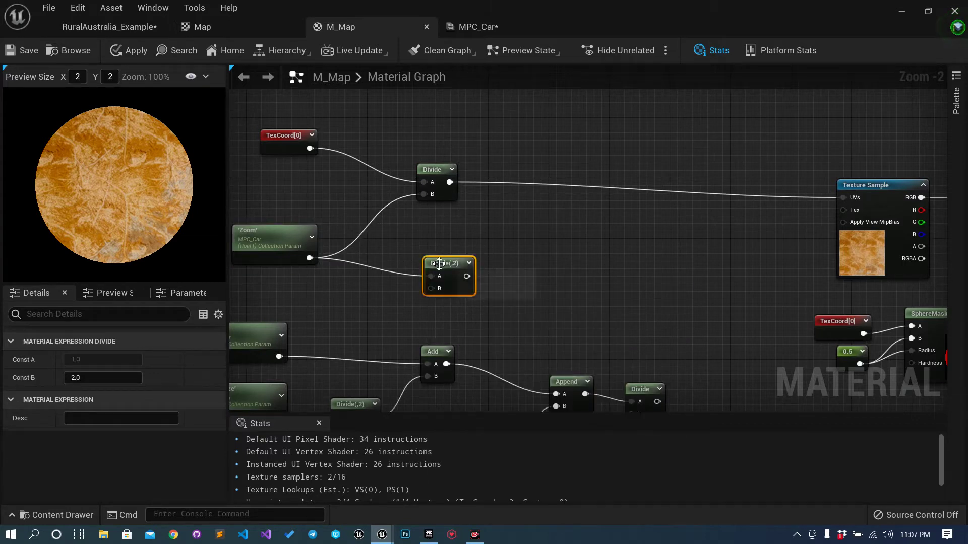
{"action": "left_click_drag", "start_coordinate": [431, 275], "coordinate": [517, 250], "text": "ctrl"}
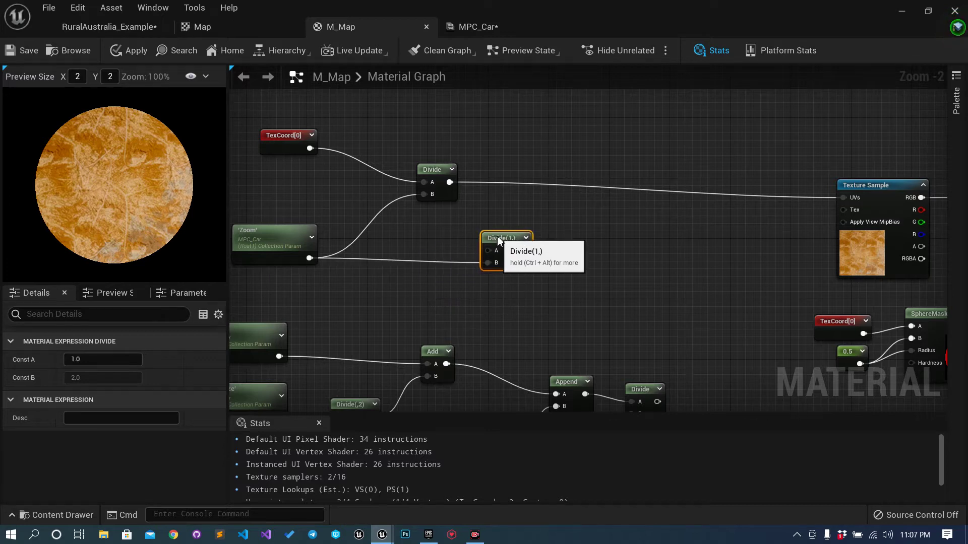
Step: Chain a second Divide node after the 1-over-Zoom node to divide its result by 2
{"action": "right_click_drag", "start_coordinate": [588, 268], "coordinate": [503, 270]}
{"action": "mouse_move", "coordinate": [443, 240]}
{"action": "left_mouse_down"}
{"action": "mouse_move", "coordinate": [406, 239]}
{"action": "mouse_move", "coordinate": [458, 251]}
{"action": "left_mouse_up"}
{"action": "type", "text": "/"}
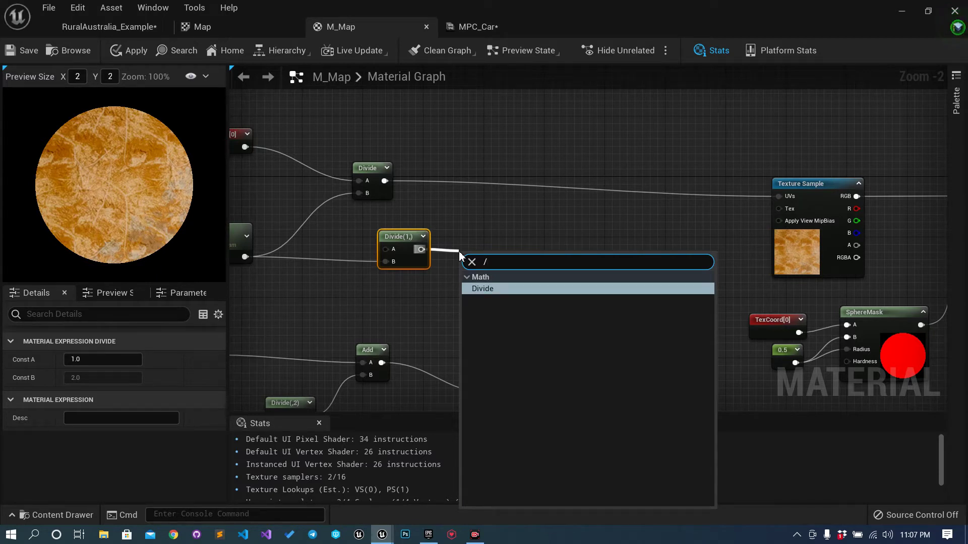
{"action": "key", "text": "Return"}
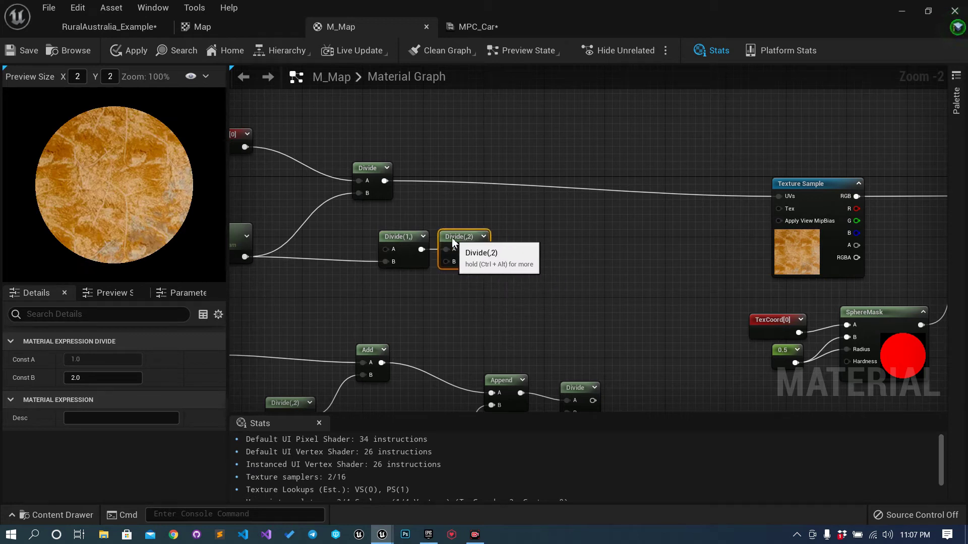
{"action": "right_click_drag", "start_coordinate": [551, 286], "coordinate": [497, 287]}
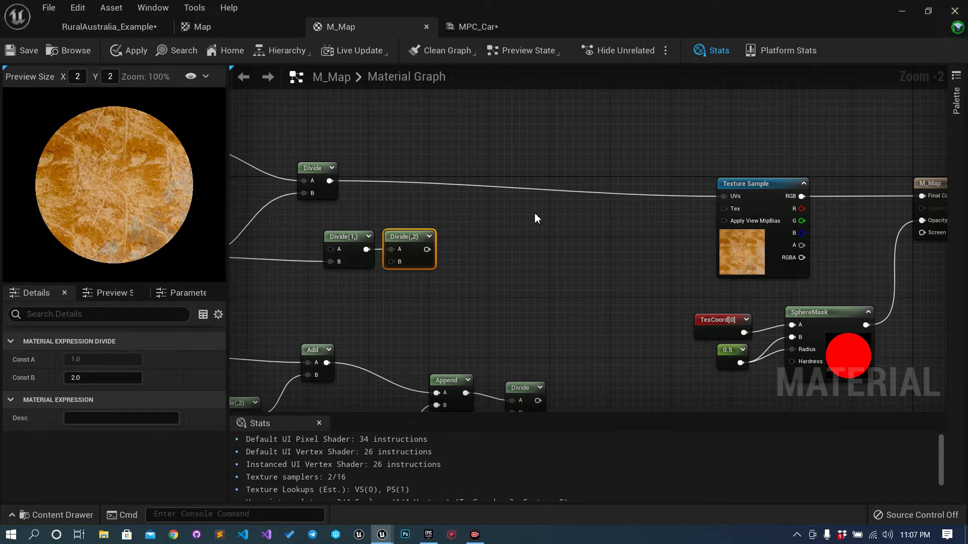
Step: Try an Add node fed by the zoomed texture coordinates, placed just before the Texture Sample
{"action": "right_click_drag", "start_coordinate": [535, 216], "coordinate": [517, 219]}
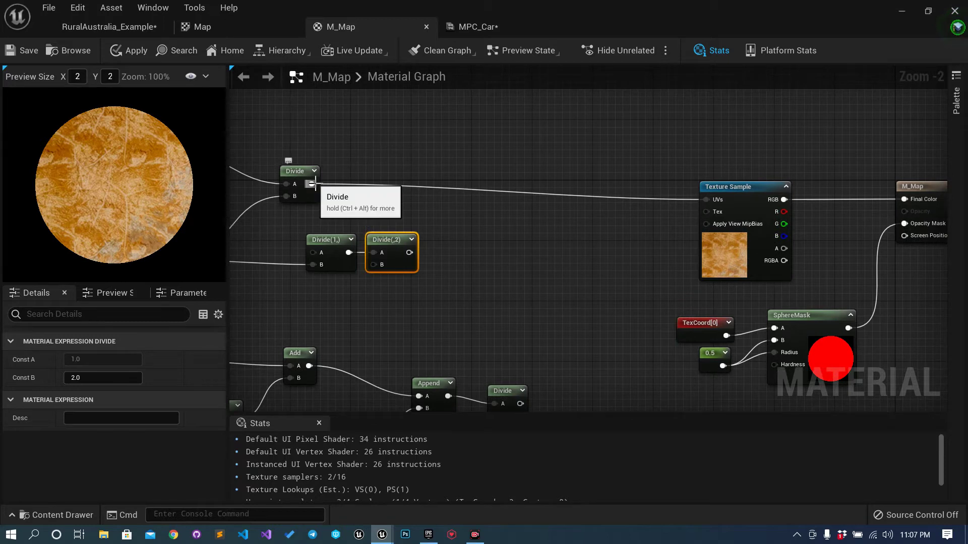
{"action": "right_click_drag", "start_coordinate": [452, 238], "coordinate": [644, 229]}
{"action": "left_click_drag", "start_coordinate": [512, 174], "coordinate": [731, 183]}
{"action": "type", "text": "add"}
{"action": "key", "text": "Return"}
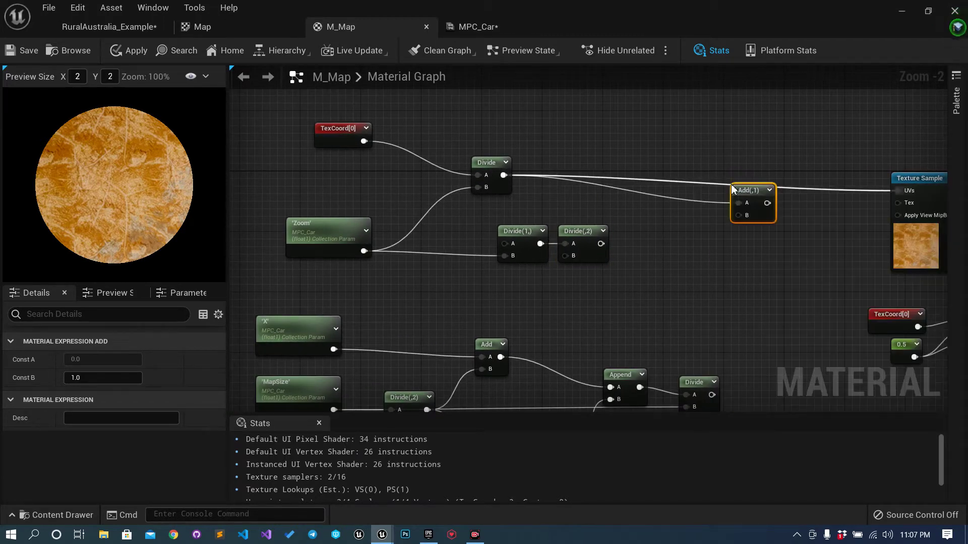
{"action": "left_click_drag", "start_coordinate": [759, 196], "coordinate": [824, 220]}
{"action": "right_click_drag", "start_coordinate": [797, 308], "coordinate": [807, 278]}
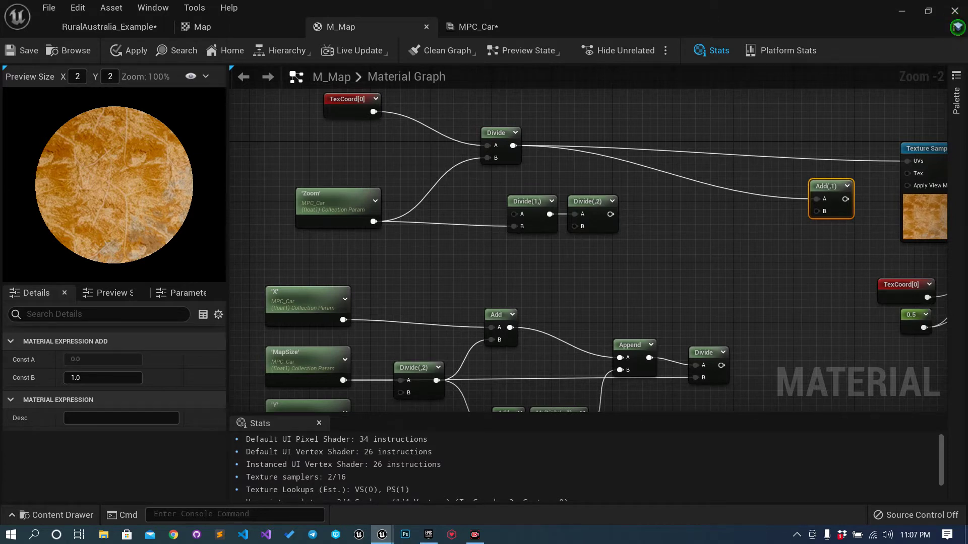
Step: Rewire the Add node to sum the map position and halved 1-over-Zoom results, and delete the node
{"action": "left_click_drag", "start_coordinate": [610, 215], "coordinate": [722, 365]}
{"action": "right_click_drag", "start_coordinate": [808, 285], "coordinate": [753, 298]}
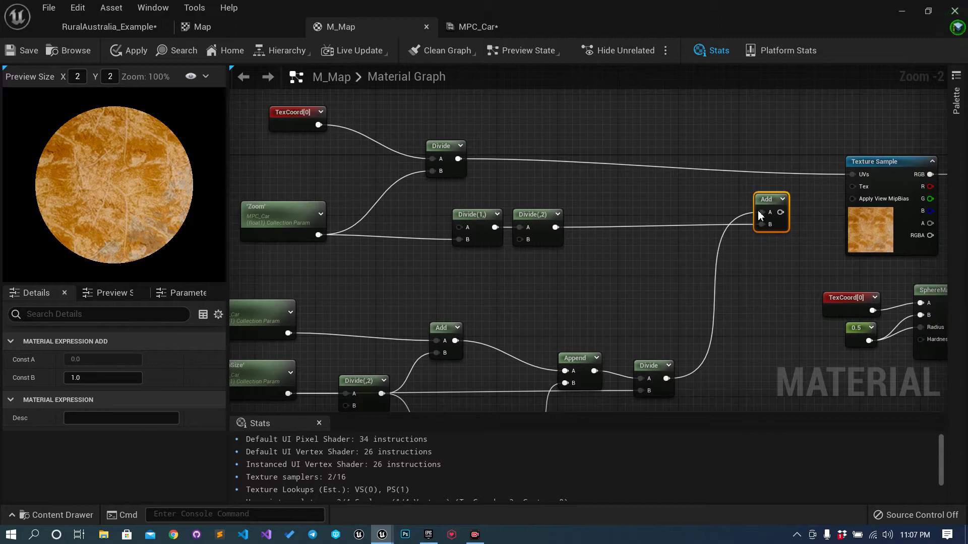
{"action": "key", "text": "Delete"}
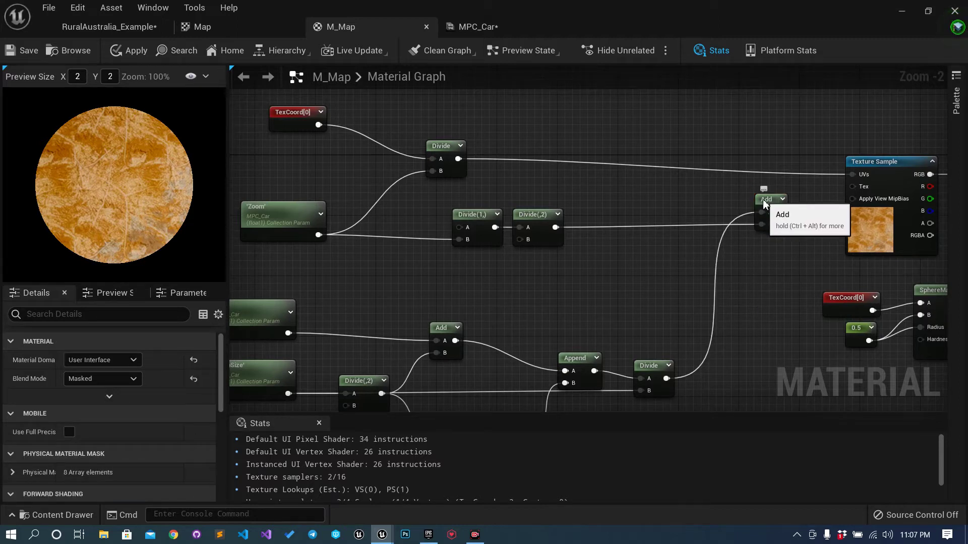
Step: Add a Subtract node that subtracts the halved 1-over-Zoom result from the map position Divide result
{"action": "right_click", "coordinate": [742, 210]}
{"action": "type", "text": "su"}
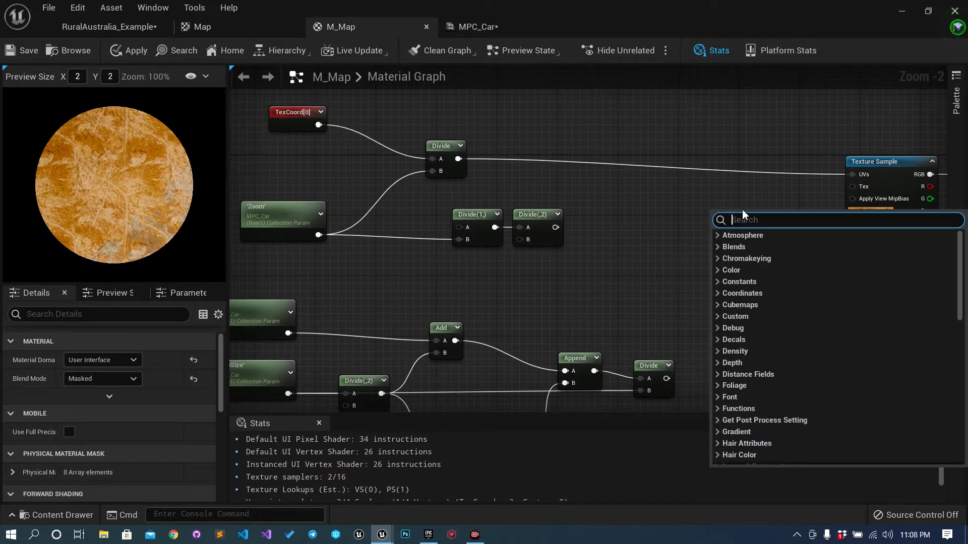
{"action": "type", "text": "b"}
{"action": "key", "text": "Return"}
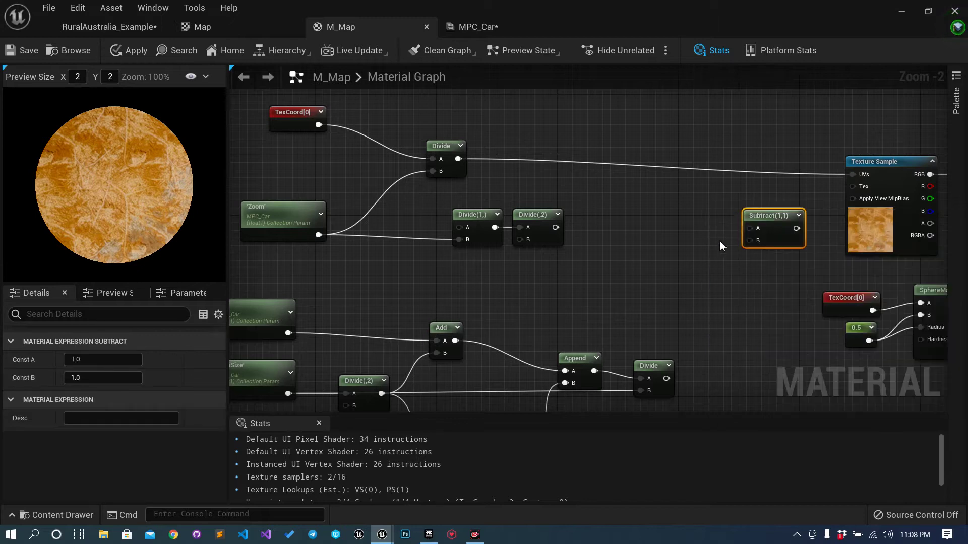
{"action": "left_click_drag", "start_coordinate": [555, 227], "coordinate": [665, 382]}
{"action": "right_click_drag", "start_coordinate": [763, 308], "coordinate": [687, 328]}
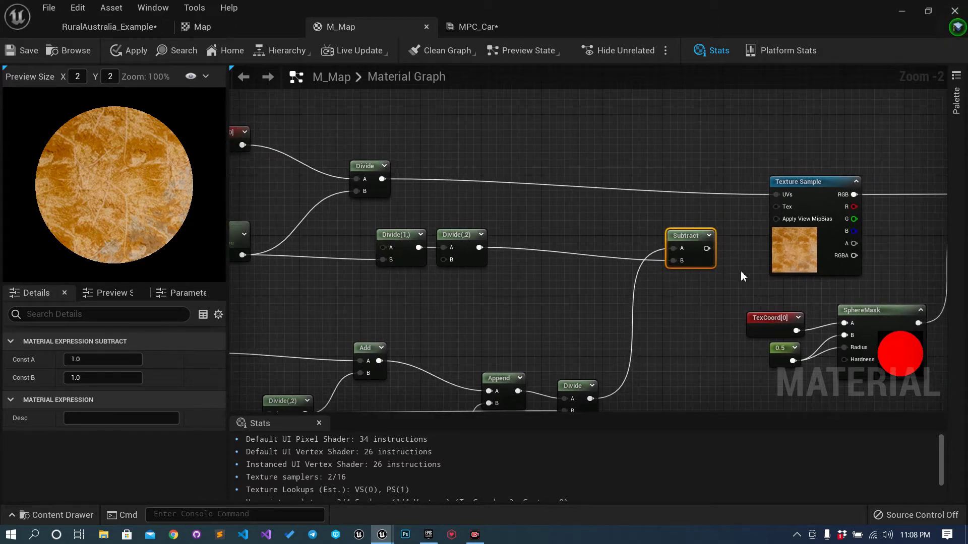
Step: Sum the zoomed texture coordinates and the Subtract result in an Add node feeding the Texture Sample UVs, and save the material
{"action": "left_click_drag", "start_coordinate": [682, 246], "coordinate": [382, 179]}
{"action": "type", "text": "add"}
{"action": "key", "text": "Return"}
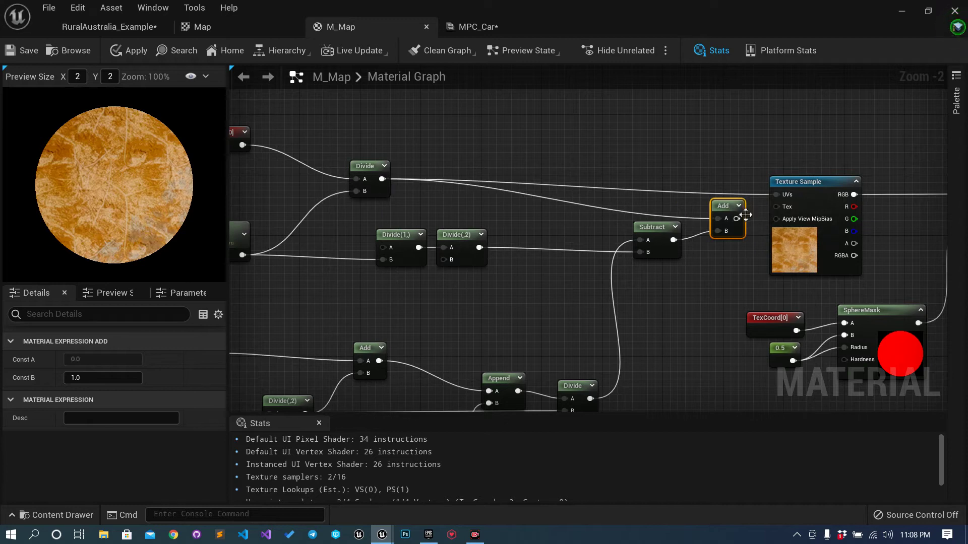
{"action": "left_click_drag", "start_coordinate": [736, 218], "coordinate": [727, 192]}
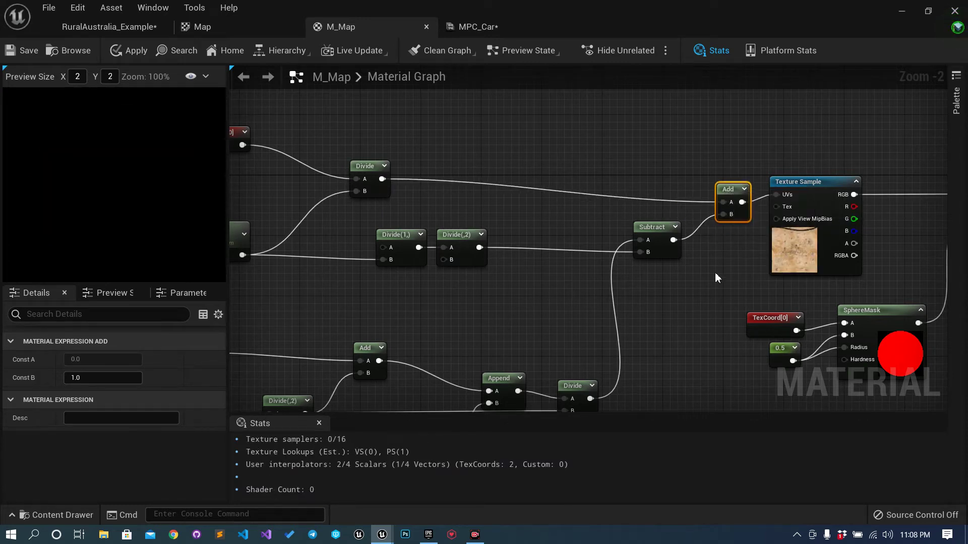
{"action": "left_click", "coordinate": [22, 50]}
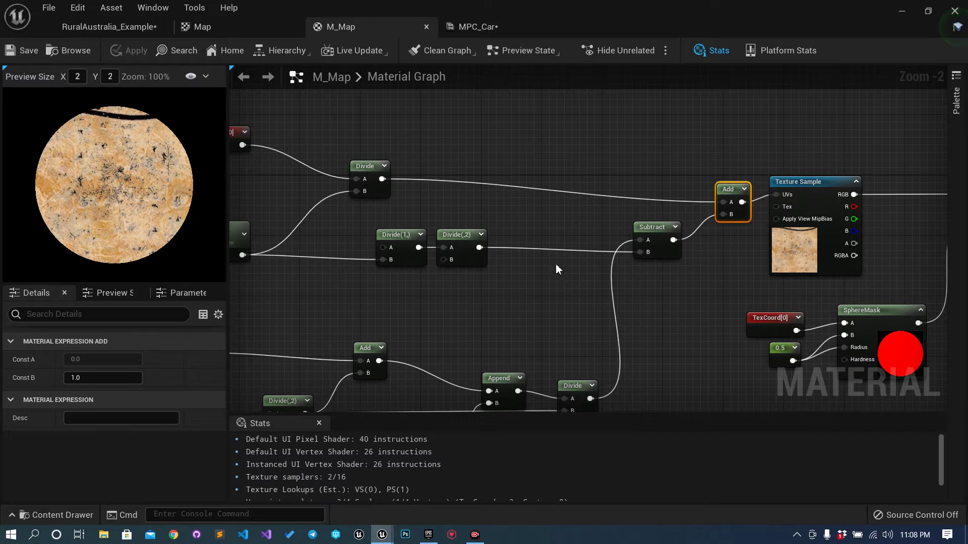
{"action": "key", "text": "alt+Tab"}
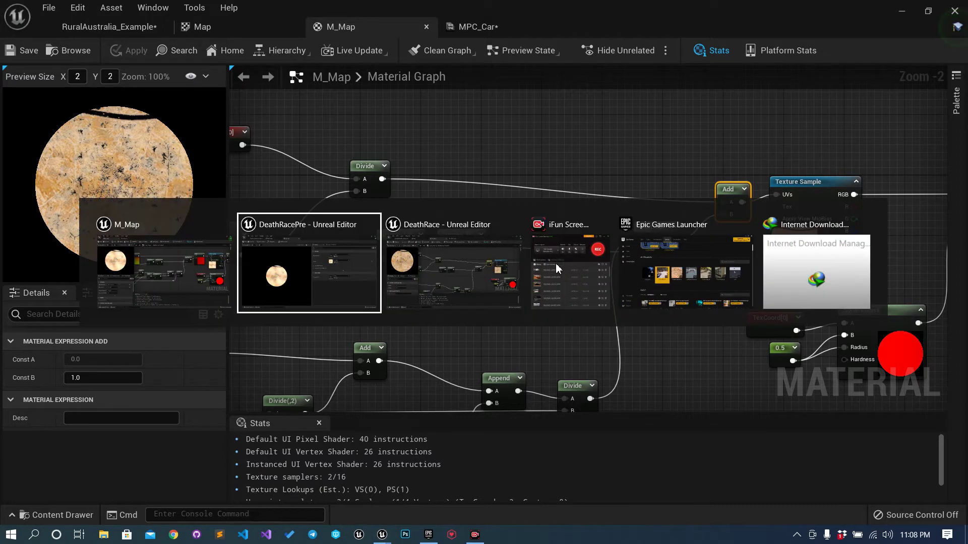
{"action": "right_click_drag", "start_coordinate": [551, 180], "coordinate": [563, 174]}
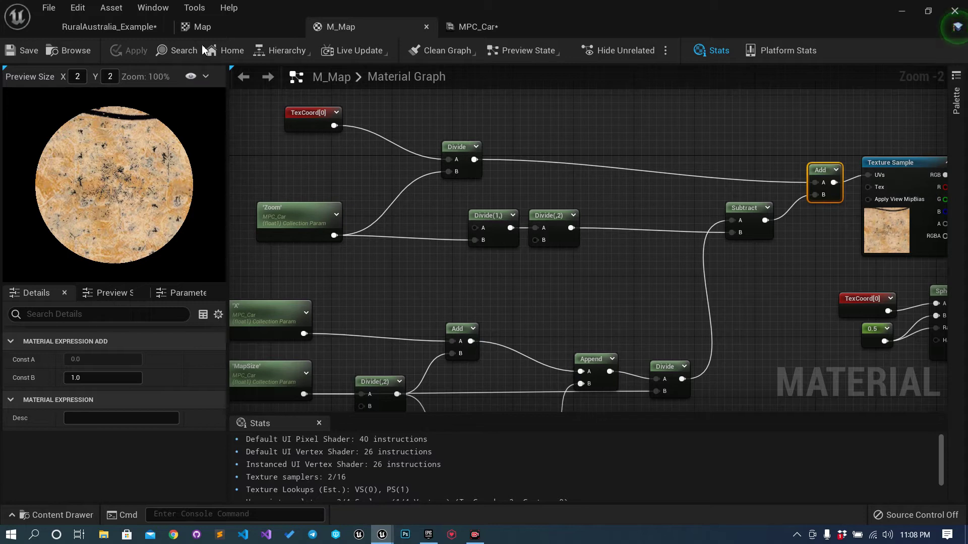
{"action": "left_click_drag", "start_coordinate": [535, 107], "coordinate": [542, 285]}
{"action": "mouse_move", "coordinate": [536, 105]}
{"action": "left_mouse_down"}
{"action": "mouse_move", "coordinate": [655, 110]}
{"action": "mouse_move", "coordinate": [769, 276]}
{"action": "mouse_move", "coordinate": [611, 302]}
{"action": "mouse_move", "coordinate": [545, 301]}
{"action": "left_mouse_up"}
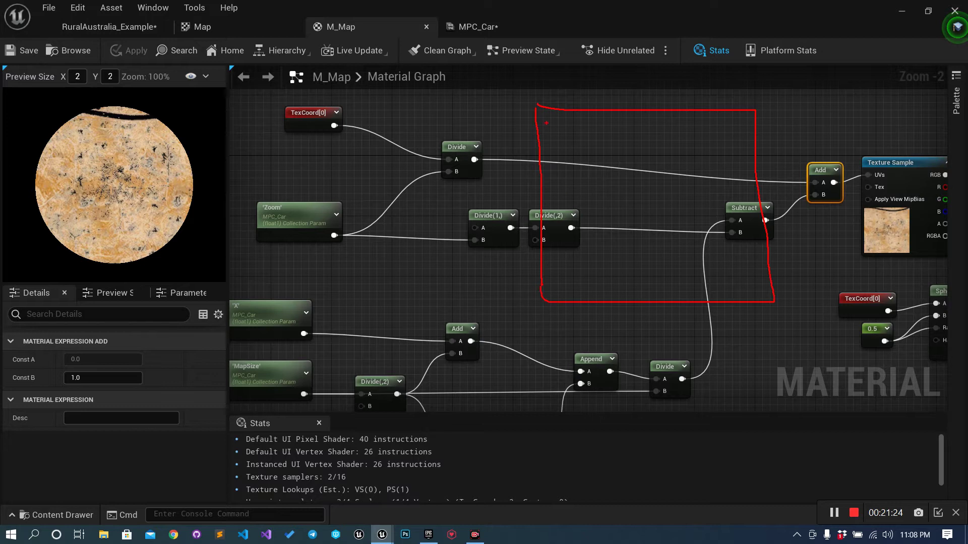
{"action": "mouse_move", "coordinate": [585, 115]}
{"action": "left_mouse_down"}
{"action": "mouse_move", "coordinate": [580, 175]}
{"action": "mouse_move", "coordinate": [543, 176]}
{"action": "left_mouse_up"}
{"action": "mouse_move", "coordinate": [550, 109]}
{"action": "left_mouse_down"}
{"action": "mouse_move", "coordinate": [536, 143]}
{"action": "mouse_move", "coordinate": [565, 119]}
{"action": "mouse_move", "coordinate": [558, 159]}
{"action": "mouse_move", "coordinate": [584, 122]}
{"action": "left_mouse_up"}
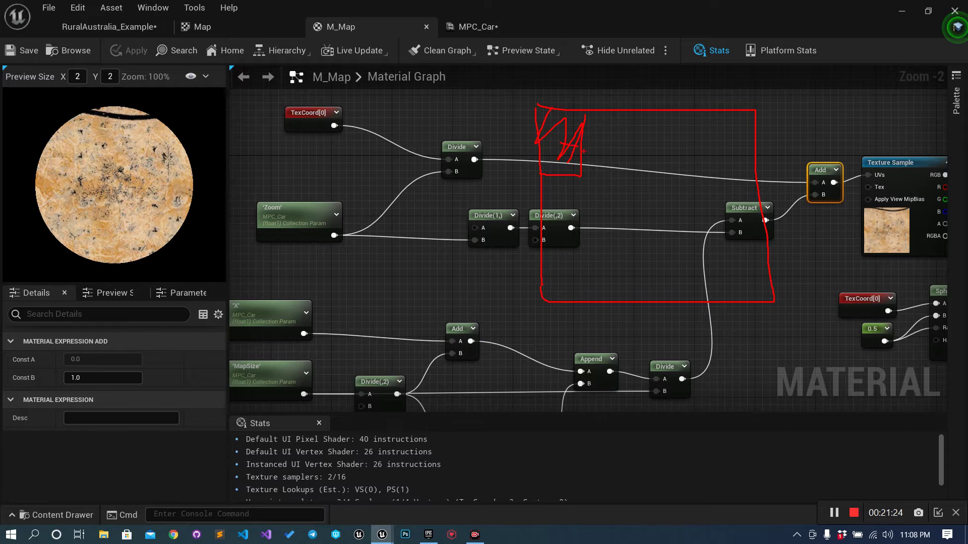
{"action": "mouse_move", "coordinate": [575, 152]}
{"action": "left_mouse_down"}
{"action": "mouse_move", "coordinate": [635, 153]}
{"action": "mouse_move", "coordinate": [656, 203]}
{"action": "left_mouse_up"}
{"action": "mouse_move", "coordinate": [628, 233]}
{"action": "left_mouse_down"}
{"action": "mouse_move", "coordinate": [624, 195]}
{"action": "mouse_move", "coordinate": [661, 191]}
{"action": "mouse_move", "coordinate": [645, 232]}
{"action": "left_mouse_up"}
{"action": "mouse_move", "coordinate": [817, 146]}
{"action": "left_mouse_down"}
{"action": "mouse_move", "coordinate": [799, 169]}
{"action": "mouse_move", "coordinate": [809, 214]}
{"action": "mouse_move", "coordinate": [851, 174]}
{"action": "left_mouse_up"}
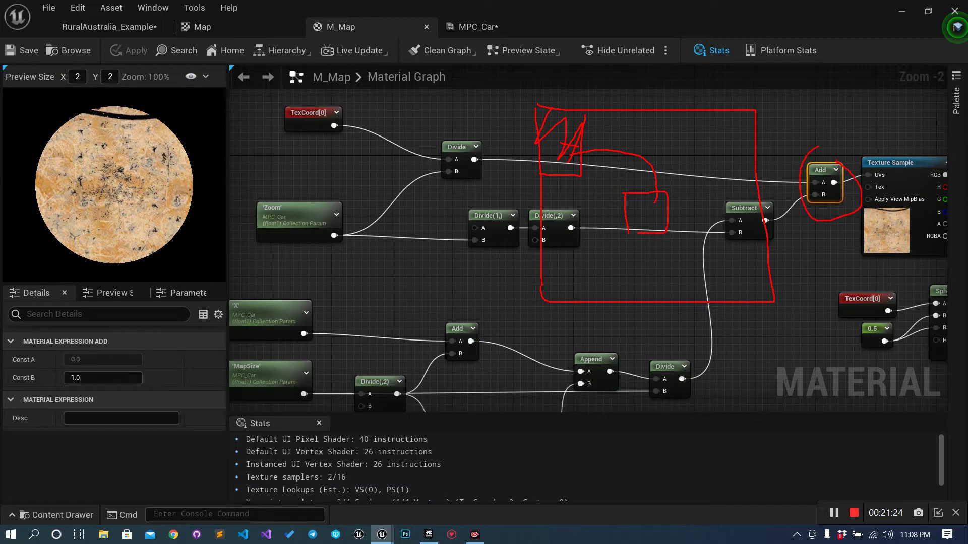
{"action": "mouse_move", "coordinate": [728, 193]}
{"action": "left_mouse_down"}
{"action": "mouse_move", "coordinate": [731, 247]}
{"action": "mouse_move", "coordinate": [775, 248]}
{"action": "mouse_move", "coordinate": [786, 218]}
{"action": "mouse_move", "coordinate": [752, 190]}
{"action": "mouse_move", "coordinate": [730, 190]}
{"action": "left_mouse_up"}
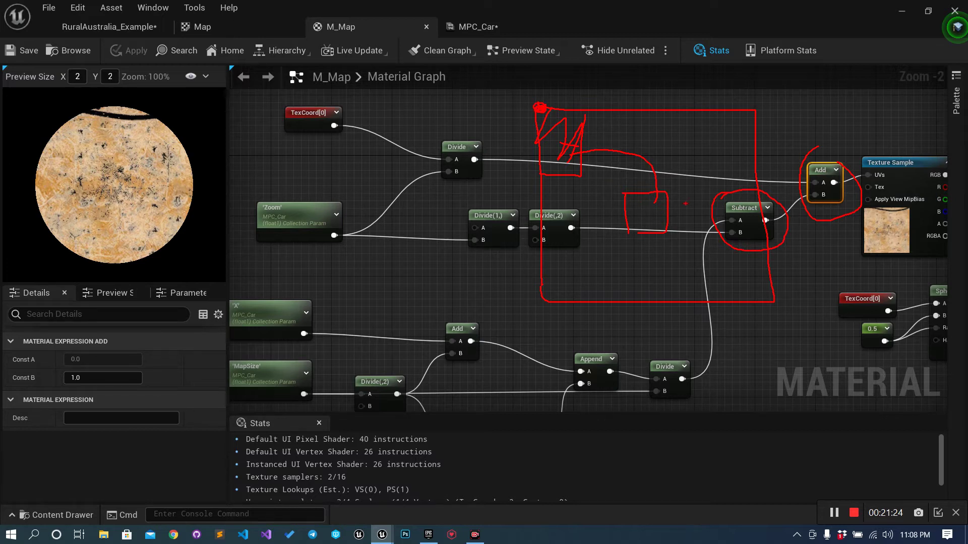
{"action": "mouse_move", "coordinate": [656, 204]}
{"action": "left_mouse_down"}
{"action": "mouse_move", "coordinate": [653, 252]}
{"action": "mouse_move", "coordinate": [683, 202]}
{"action": "mouse_move", "coordinate": [692, 203]}
{"action": "mouse_move", "coordinate": [694, 246]}
{"action": "mouse_move", "coordinate": [654, 258]}
{"action": "left_mouse_up"}
{"action": "mouse_move", "coordinate": [676, 203]}
{"action": "left_mouse_down"}
{"action": "mouse_move", "coordinate": [680, 255]}
{"action": "mouse_move", "coordinate": [685, 206]}
{"action": "left_mouse_up"}
{"action": "key", "text": "Escape"}
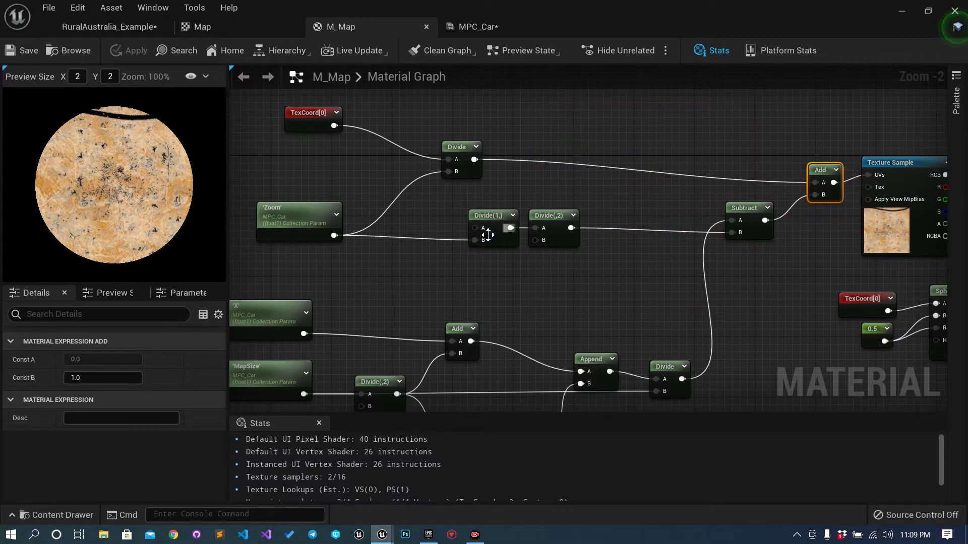
{"action": "left_click_drag", "start_coordinate": [539, 190], "coordinate": [584, 257]}
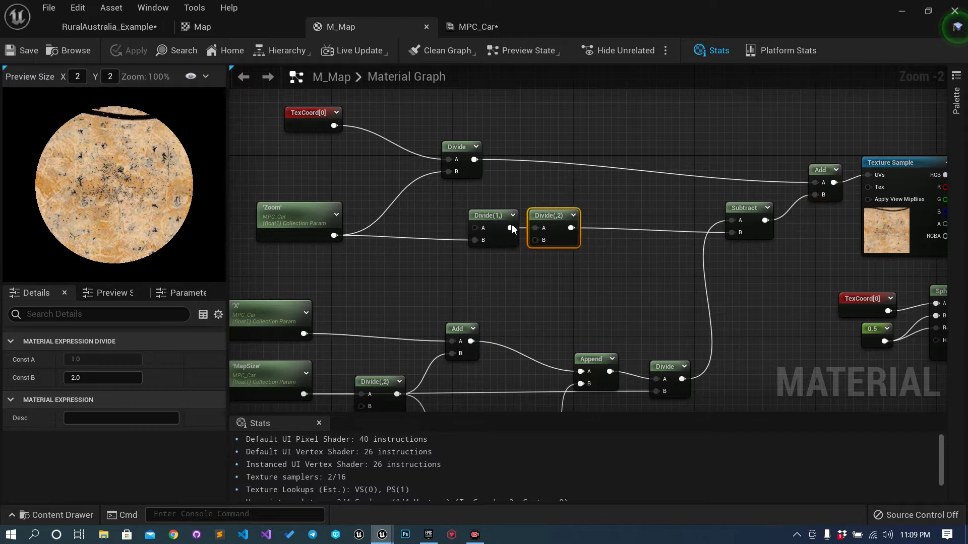
{"action": "left_click", "coordinate": [309, 208]}
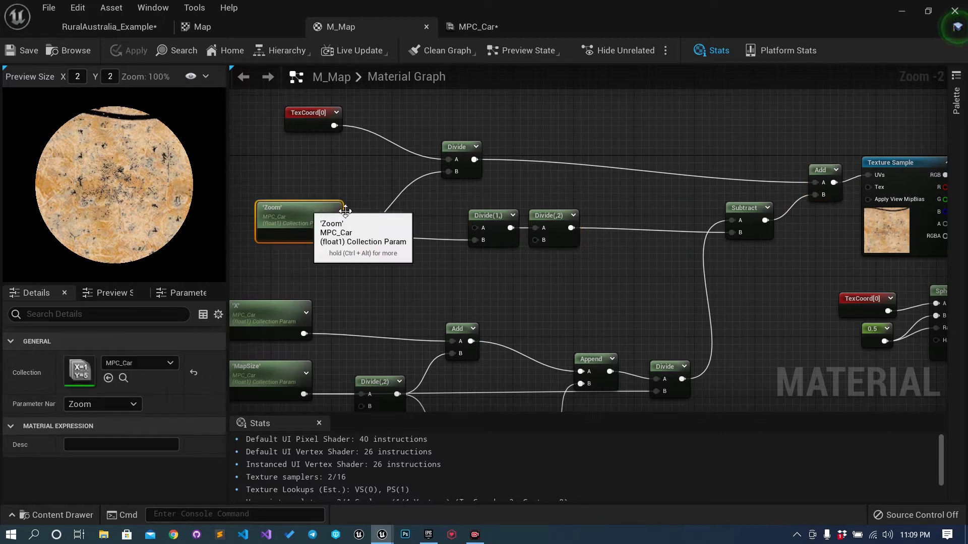
{"action": "left_click_drag", "start_coordinate": [438, 198], "coordinate": [493, 261]}
{"action": "left_click", "coordinate": [458, 187]}
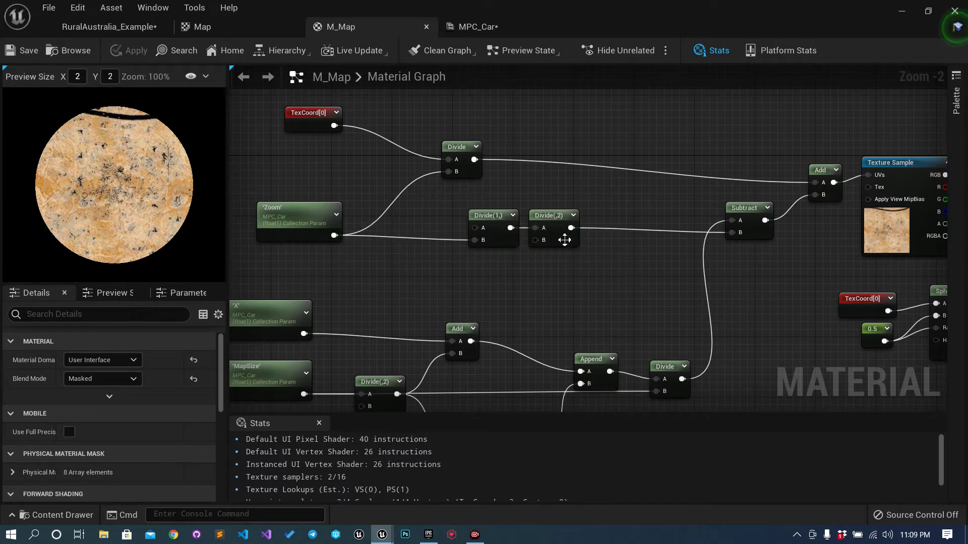
{"action": "right_click_drag", "start_coordinate": [670, 275], "coordinate": [512, 243]}
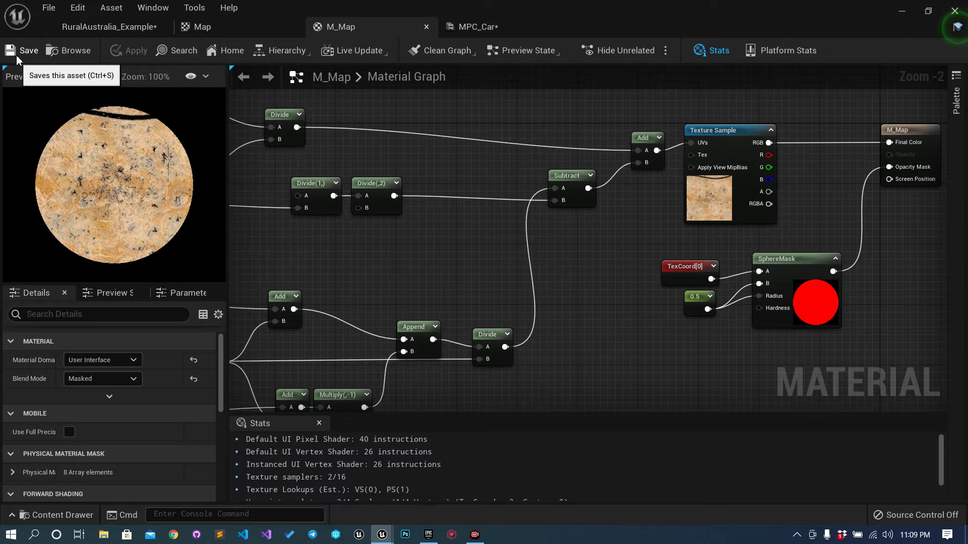
Step: Close the Map texture editor and save the MPC_Car parameter collection from the Materials folder
{"action": "left_click", "coordinate": [240, 31]}
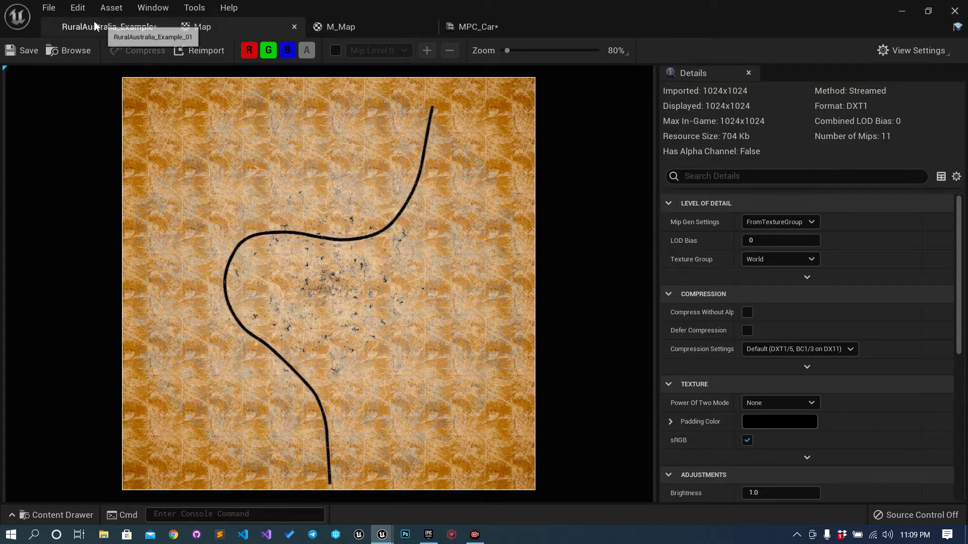
{"action": "left_click", "coordinate": [111, 27]}
{"action": "left_click_drag", "start_coordinate": [111, 26], "coordinate": [295, 30]}
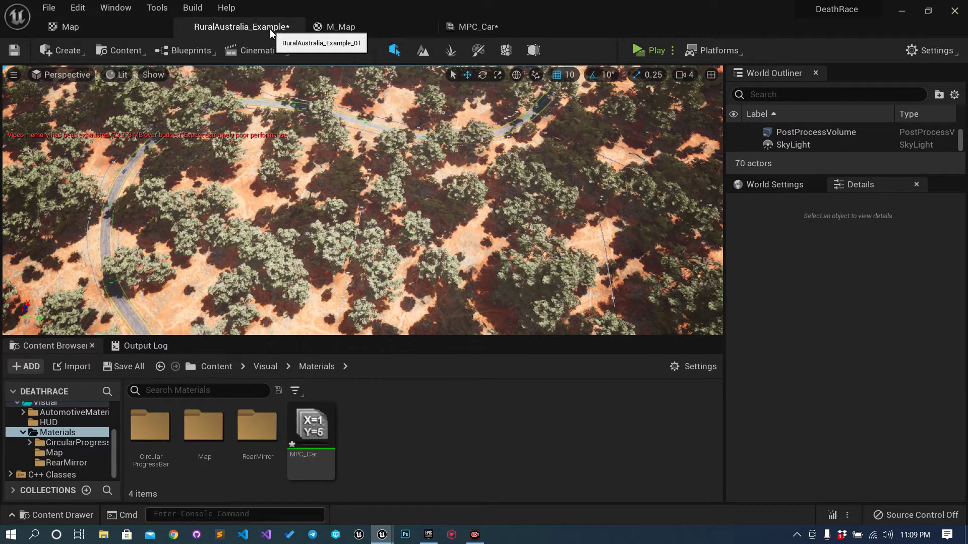
{"action": "left_click", "coordinate": [164, 27]}
{"action": "left_click", "coordinate": [329, 446]}
{"action": "key", "text": "ctrl+s"}
Step: Create a material instance of M_Map in the Materials/Map folder and name it MI_Map
{"action": "double_click", "coordinate": [213, 448]}
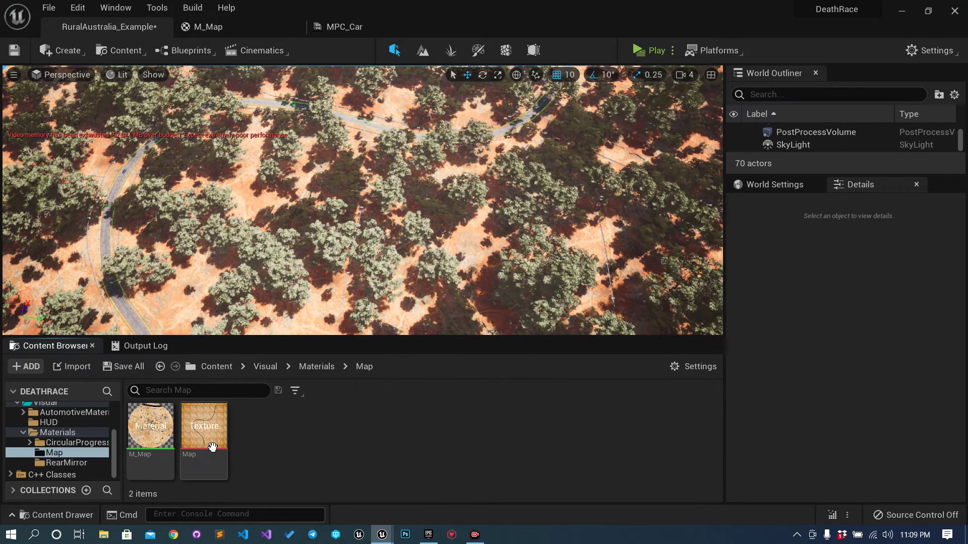
{"action": "right_click", "coordinate": [150, 426]}
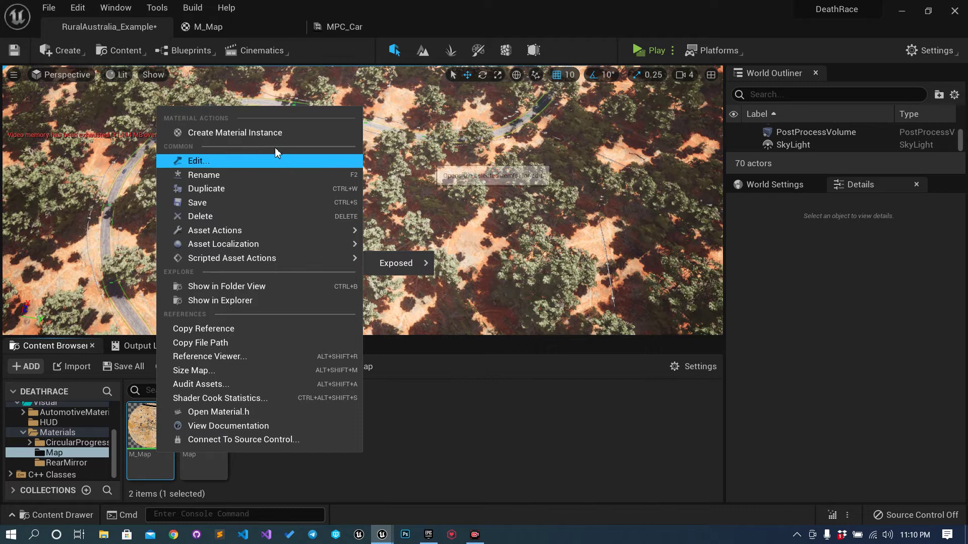
{"action": "left_click", "coordinate": [279, 133]}
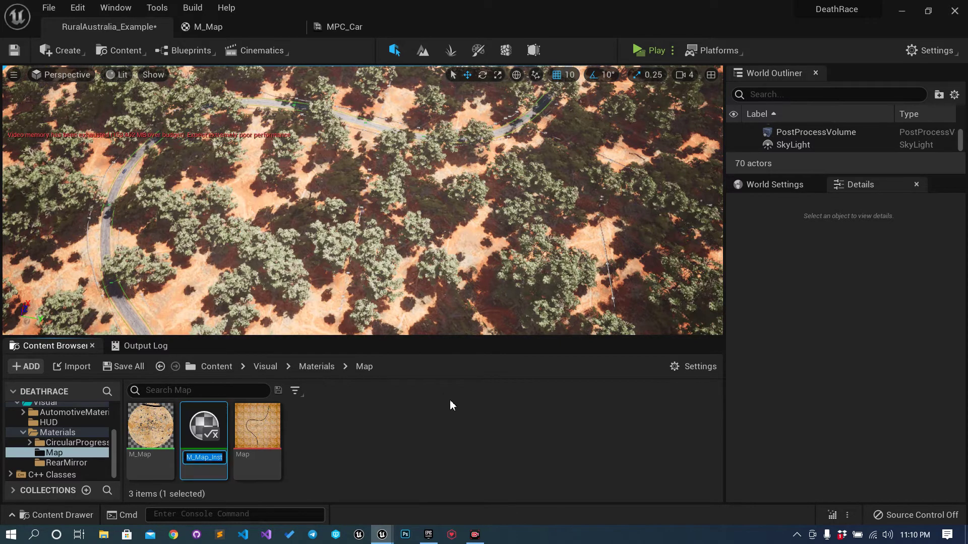
{"action": "type", "text": "MI"}
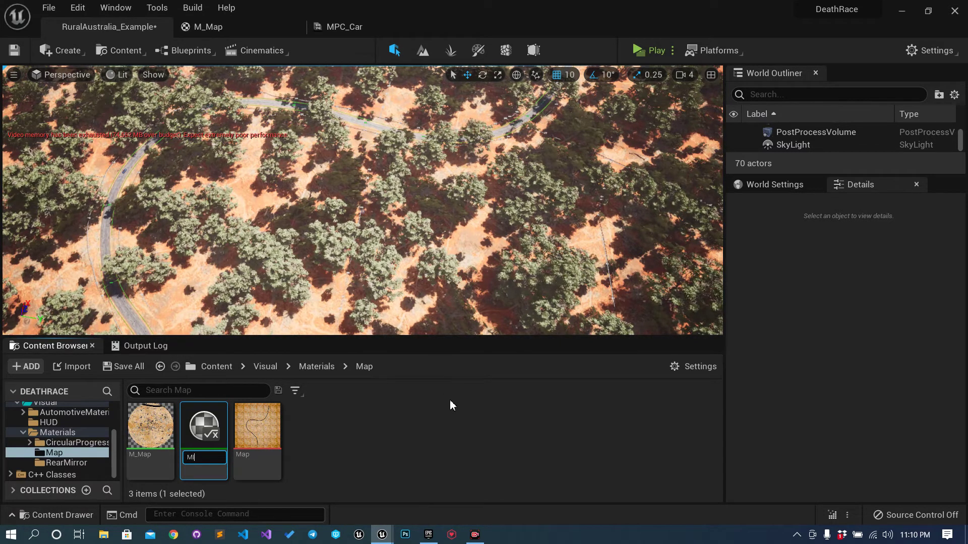
{"action": "type", "text": "_Map"}
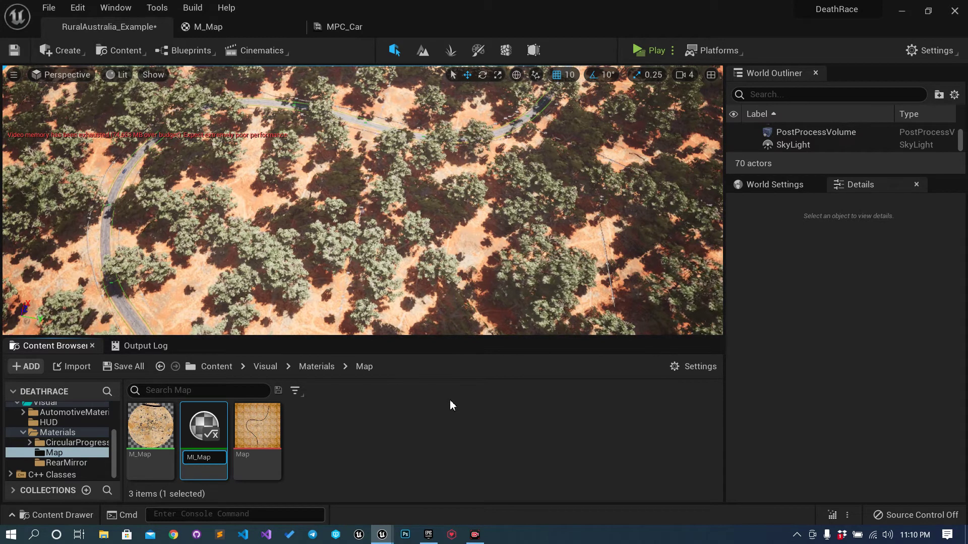
{"action": "key", "text": "Return"}
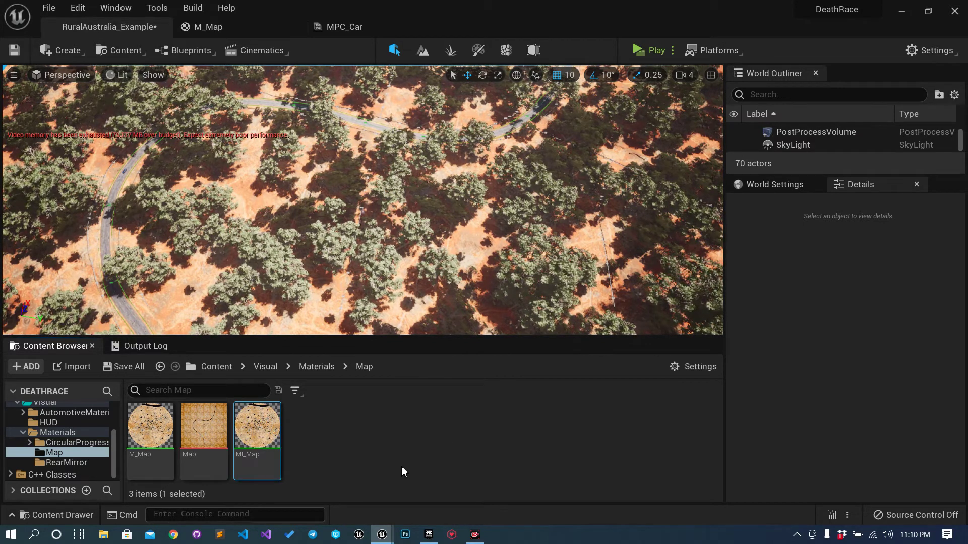
Step: Check the MPC_Car parameters and the M_Map graph, and close the M_Map material editor
{"action": "left_click", "coordinate": [361, 24]}
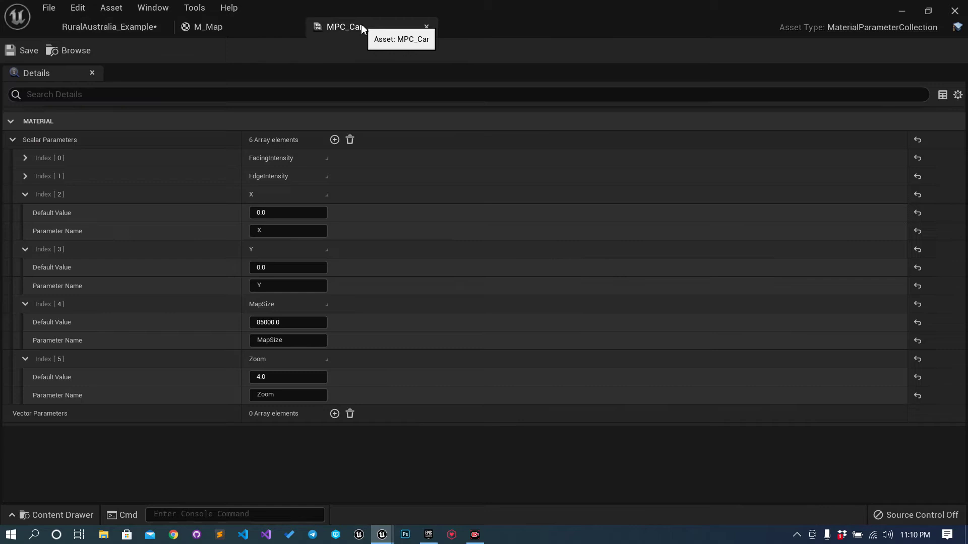
{"action": "left_click", "coordinate": [229, 29]}
{"action": "right_click_drag", "start_coordinate": [510, 217], "coordinate": [410, 220]}
{"action": "left_click", "coordinate": [295, 27]}
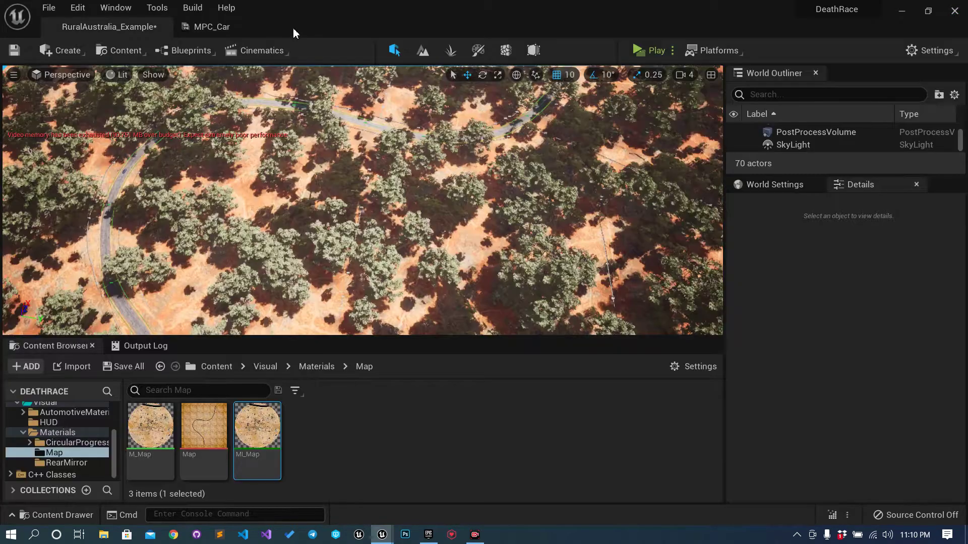
{"action": "left_click", "coordinate": [285, 442]}
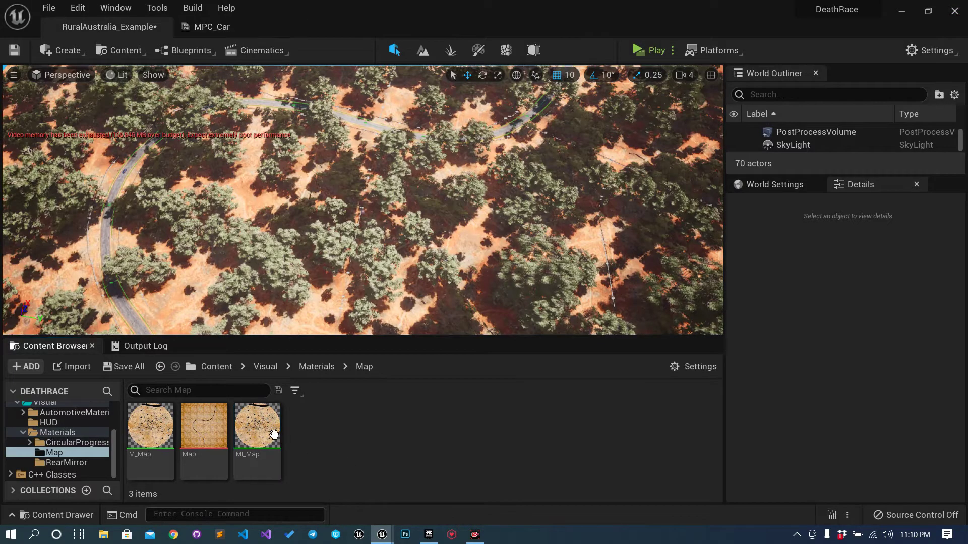
Step: Create a Widget Blueprint named WBP_Map in the Visual/HUD folder and open it for editing
{"action": "left_click", "coordinate": [265, 367]}
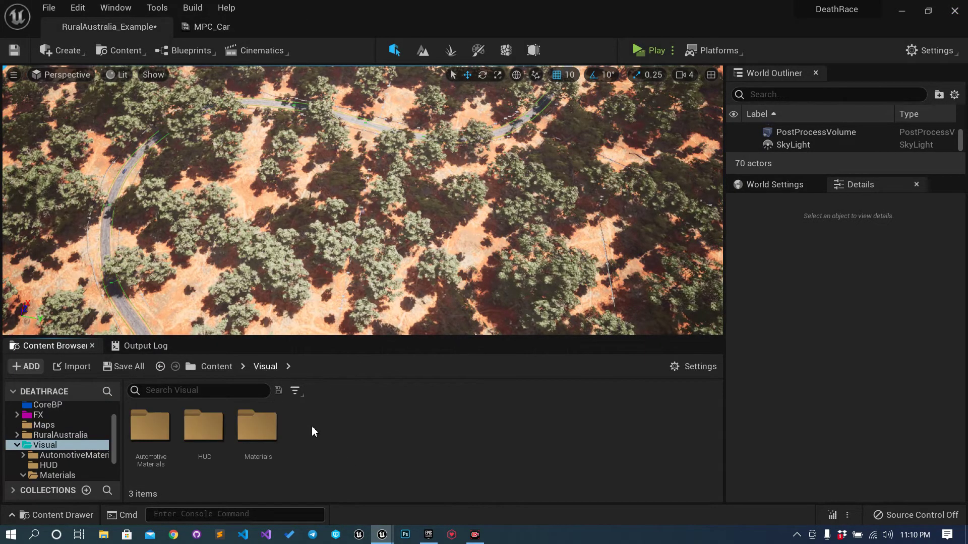
{"action": "double_click", "coordinate": [203, 428]}
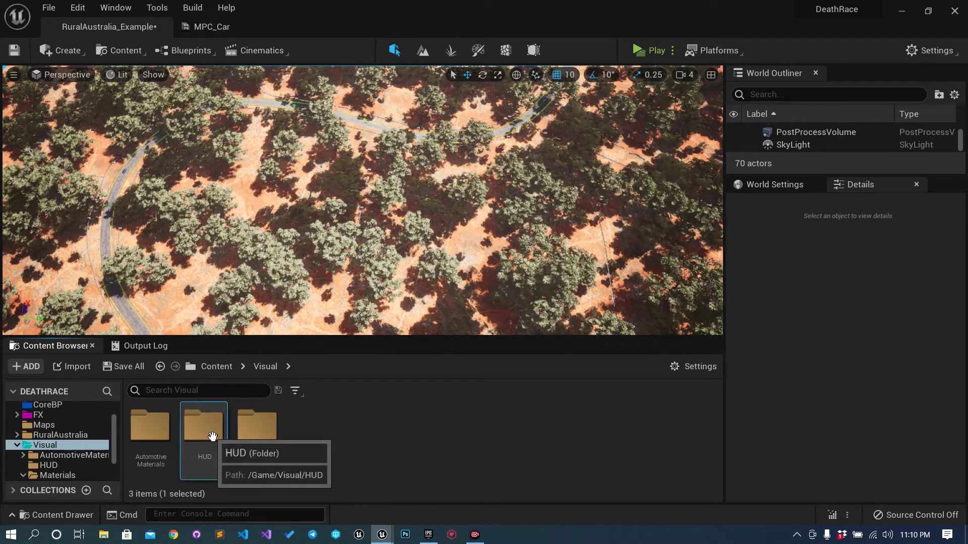
{"action": "right_click", "coordinate": [307, 453]}
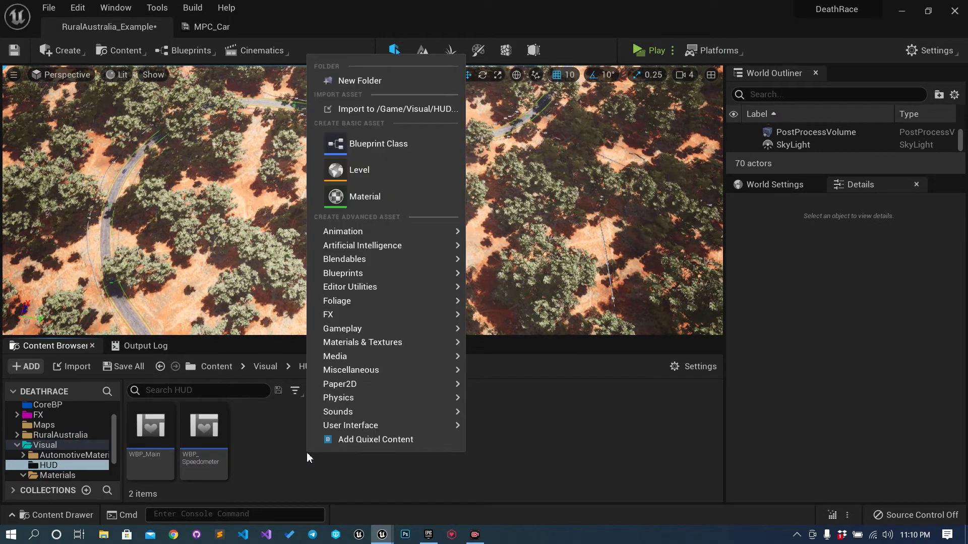
{"action": "mouse_move", "coordinate": [403, 425]}
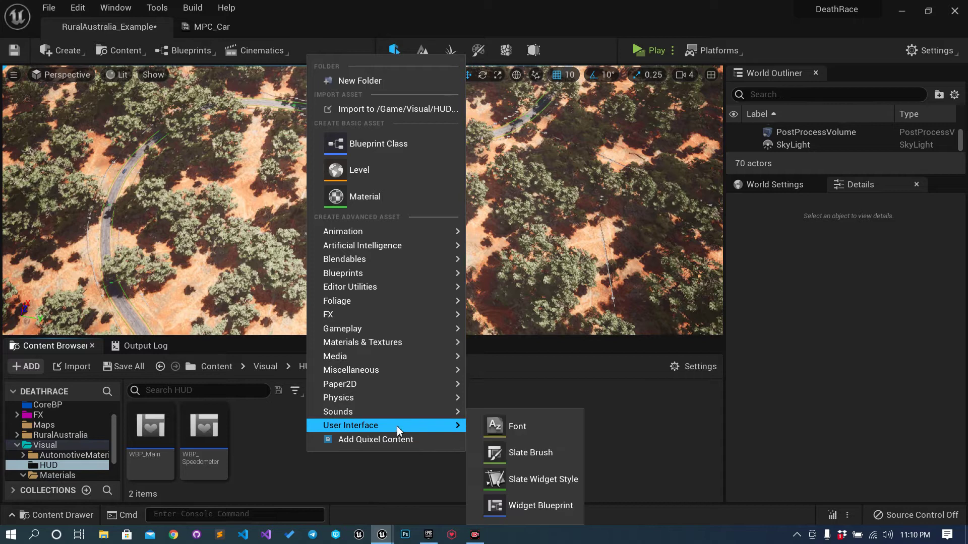
{"action": "left_click", "coordinate": [546, 515]}
{"action": "type", "text": "W"}
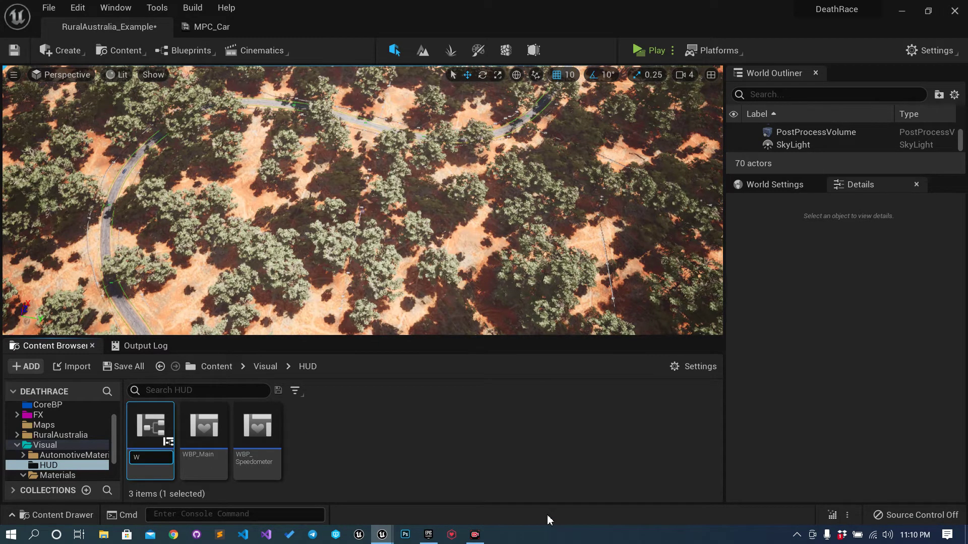
{"action": "type", "text": "BP"}
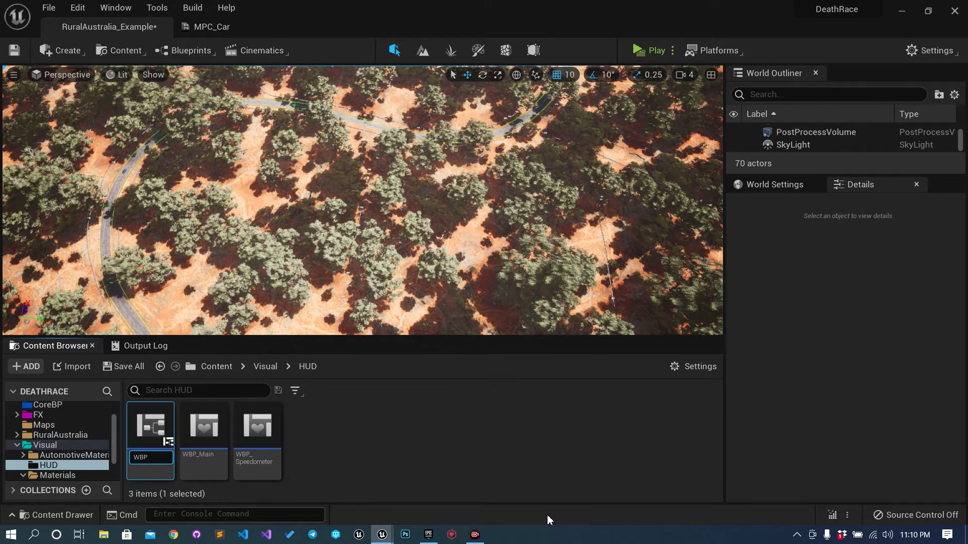
{"action": "type", "text": "_"}
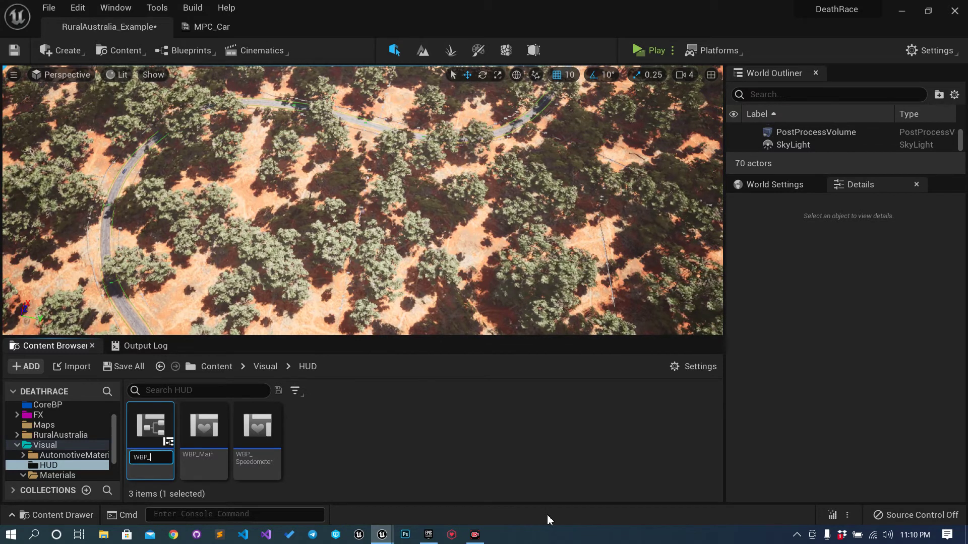
{"action": "type", "text": "Map"}
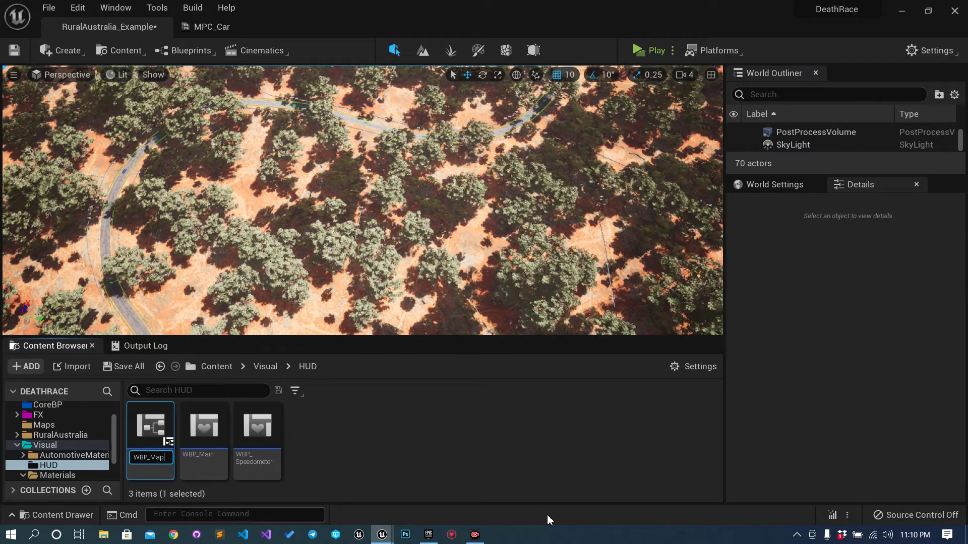
{"action": "key", "text": "Return"}
{"action": "key", "text": "Return"}
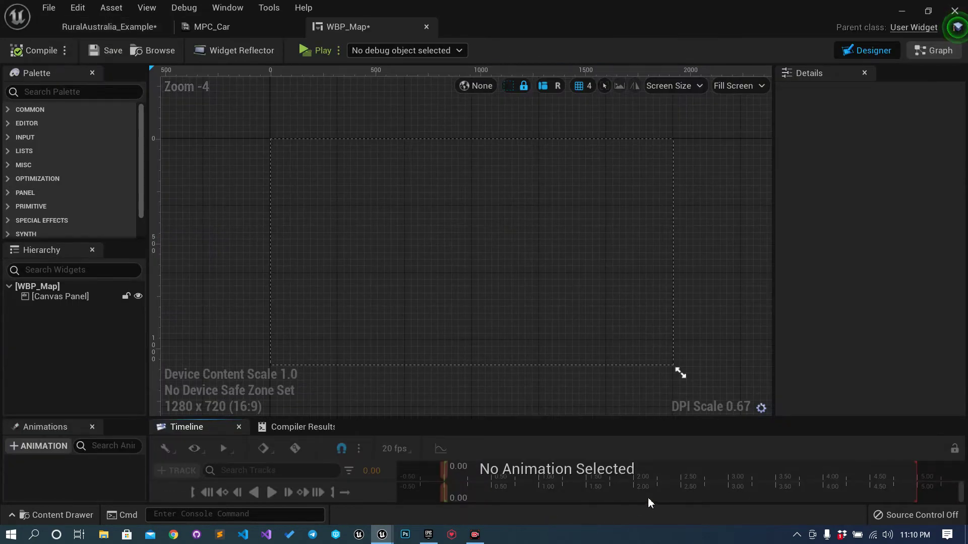
Step: Set the WBP_Map design preview to a custom size with width 1000 and height 1000
{"action": "left_click", "coordinate": [699, 87]}
{"action": "left_click", "coordinate": [736, 86]}
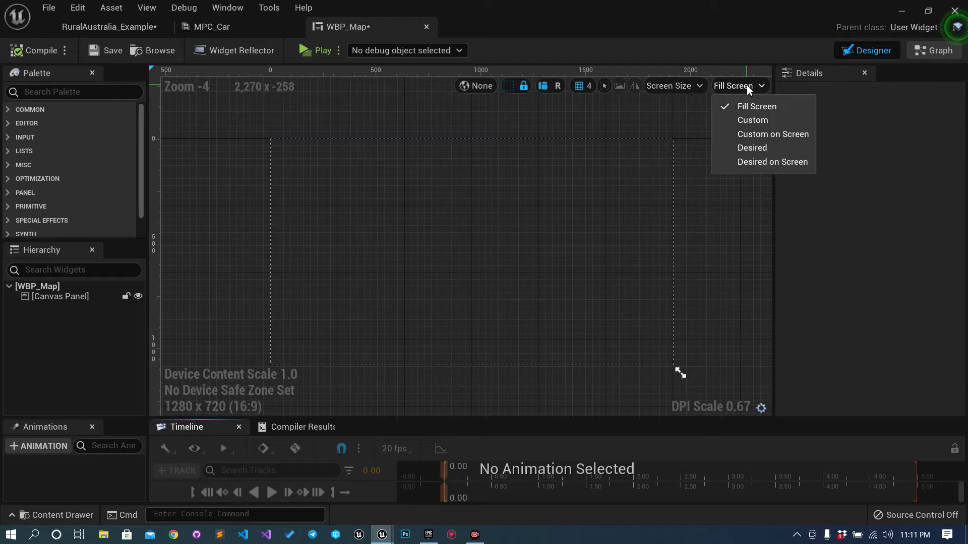
{"action": "left_click", "coordinate": [752, 120]}
{"action": "left_click", "coordinate": [678, 85]}
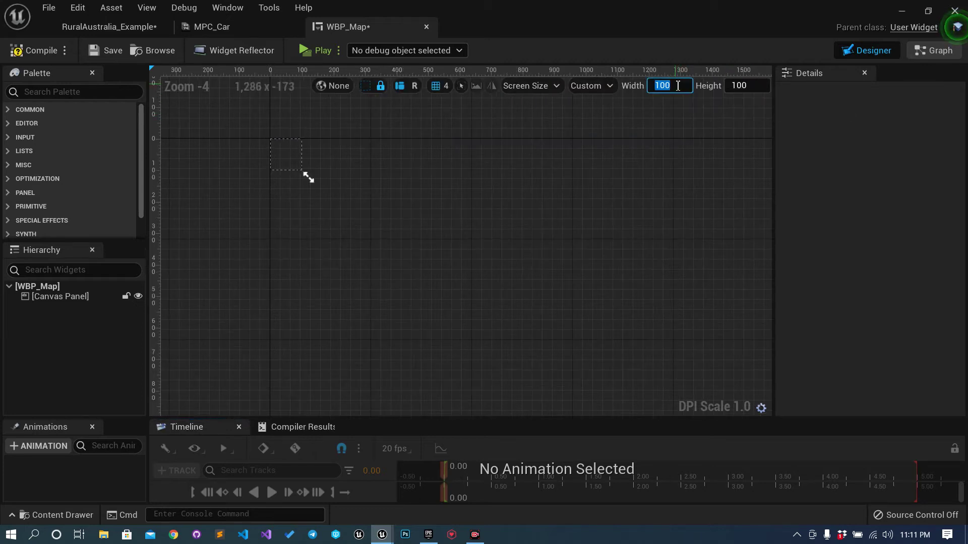
{"action": "type", "text": "0"}
{"action": "key", "text": "Tab"}
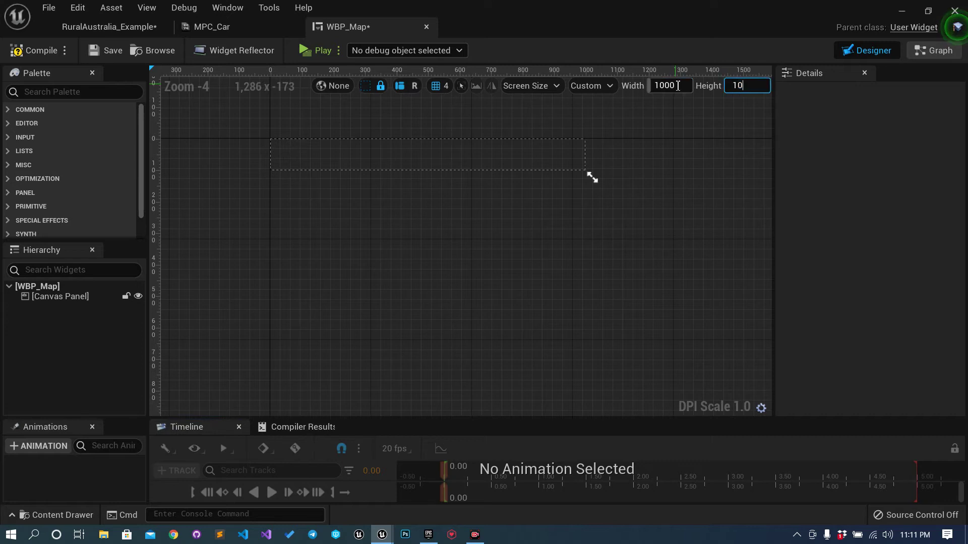
{"action": "scroll", "coordinate": [313, 270], "scroll_direction": "down", "scroll_amount": 2}
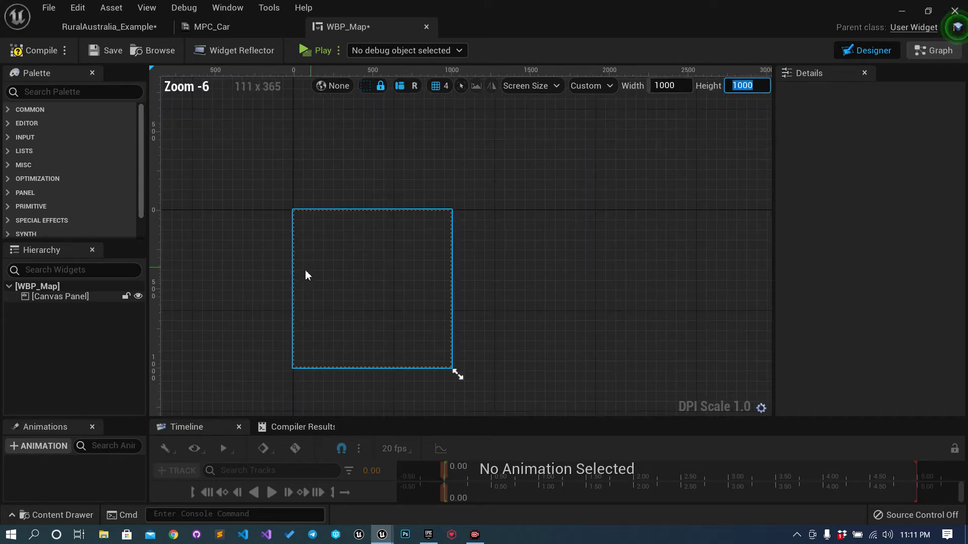
Step: Replace the root Canvas Panel of WBP_Map with an Overlay
{"action": "left_click", "coordinate": [73, 297]}
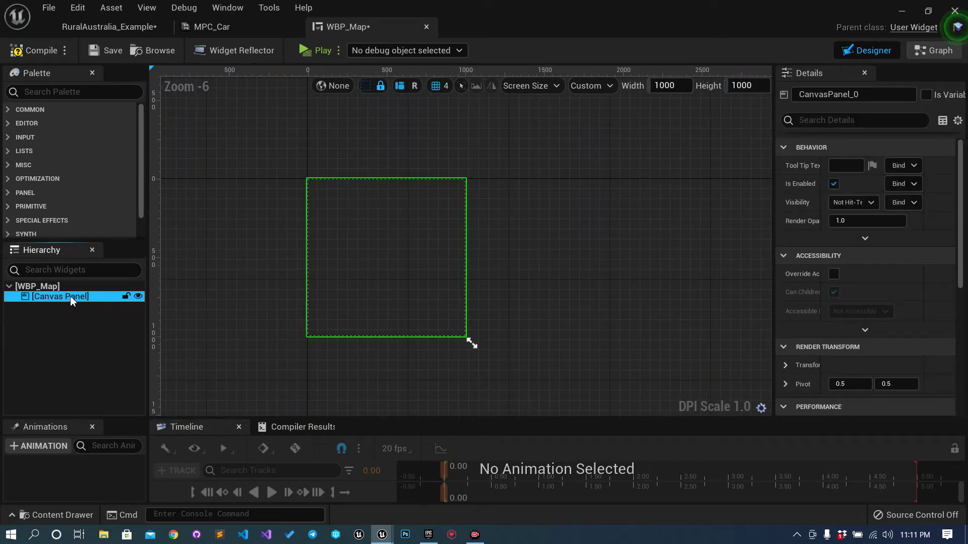
{"action": "right_click", "coordinate": [71, 298]}
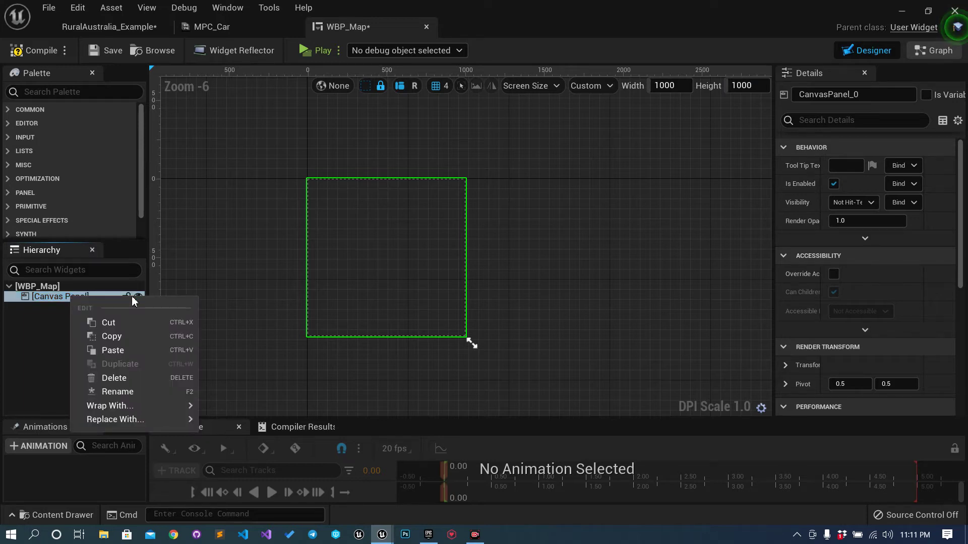
{"action": "mouse_move", "coordinate": [144, 420]}
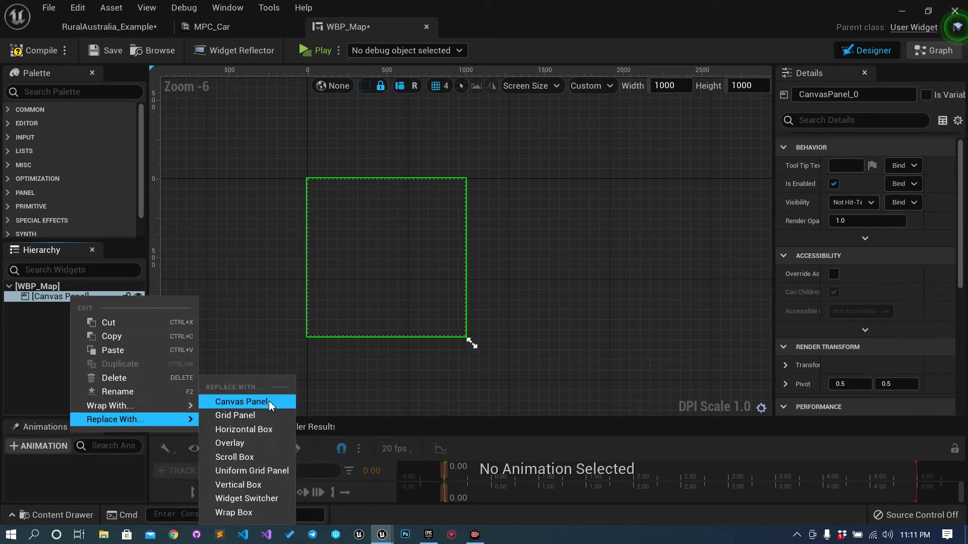
{"action": "left_click", "coordinate": [230, 443]}
{"action": "left_click", "coordinate": [37, 51]}
{"action": "left_click", "coordinate": [70, 300]}
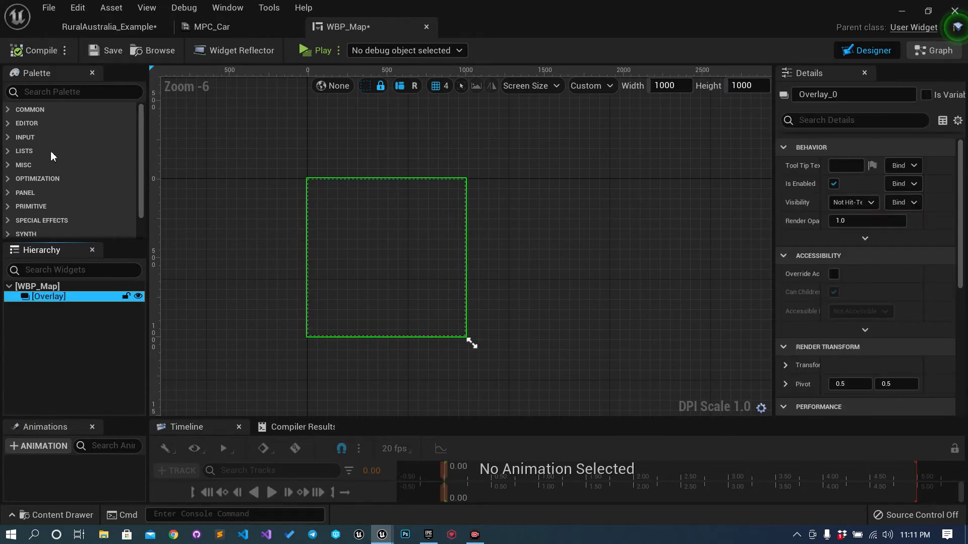
Step: Add an Image widget inside the Overlay and rename it I_Map
{"action": "left_click", "coordinate": [67, 92]}
{"action": "type", "text": "iamge"}
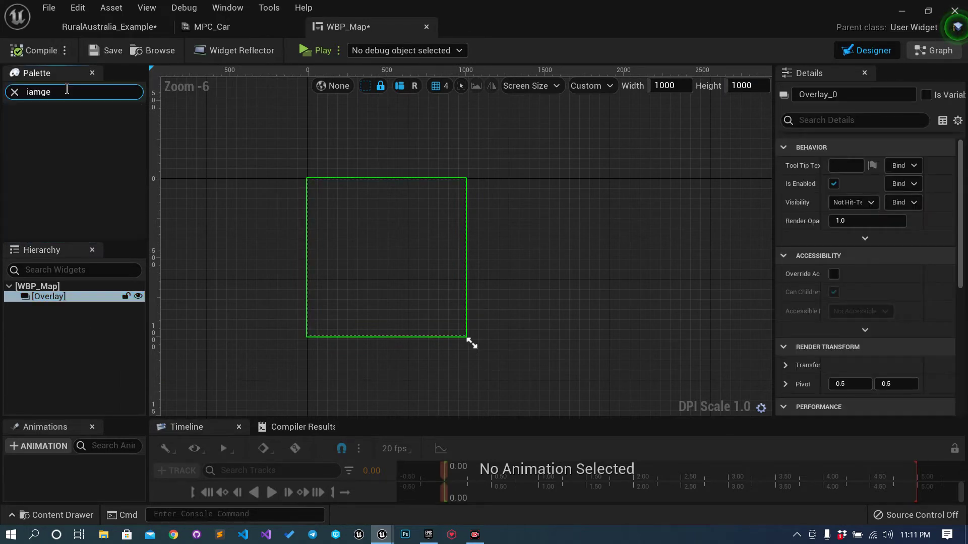
{"action": "key", "text": "BackSpace"}
{"action": "key", "text": "BackSpace"}
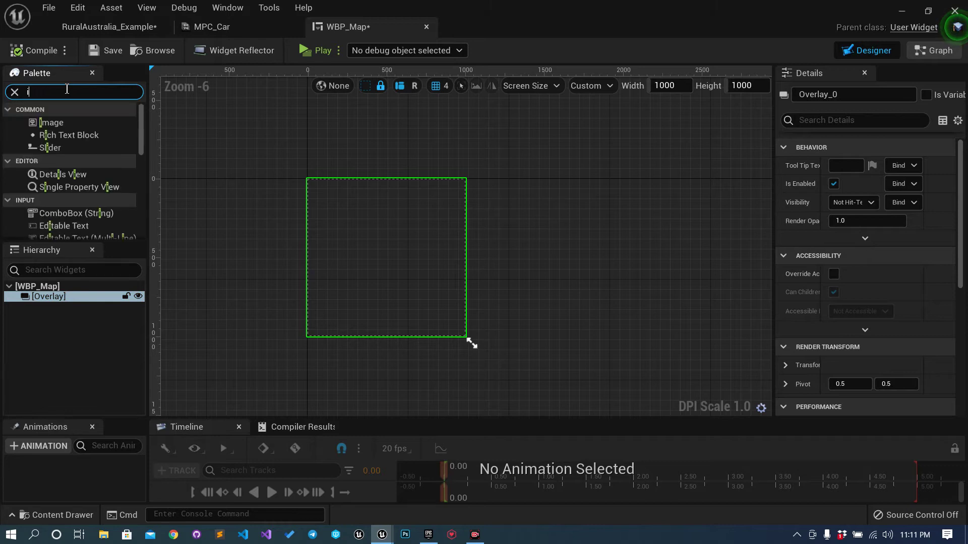
{"action": "type", "text": "mage"}
{"action": "left_click_drag", "start_coordinate": [70, 122], "coordinate": [63, 304]}
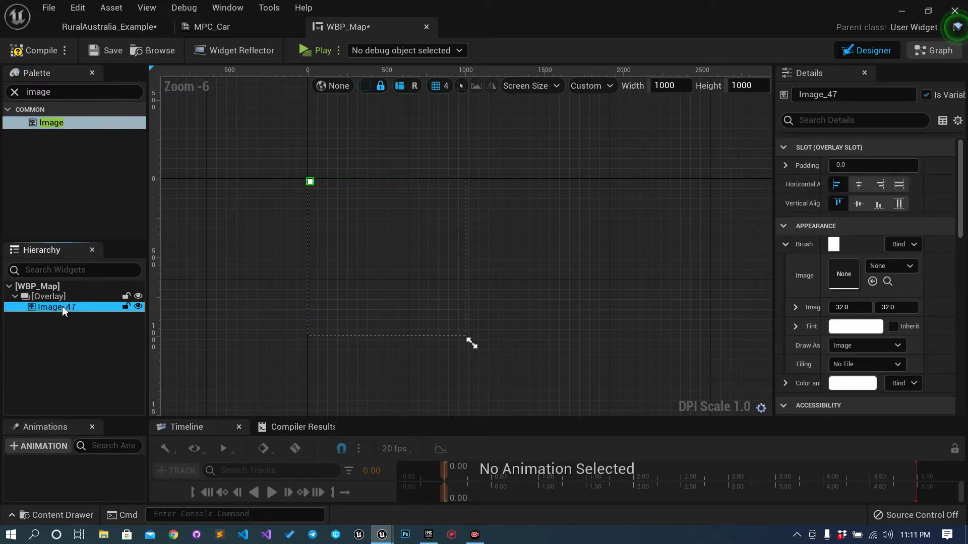
{"action": "double_click", "coordinate": [63, 308]}
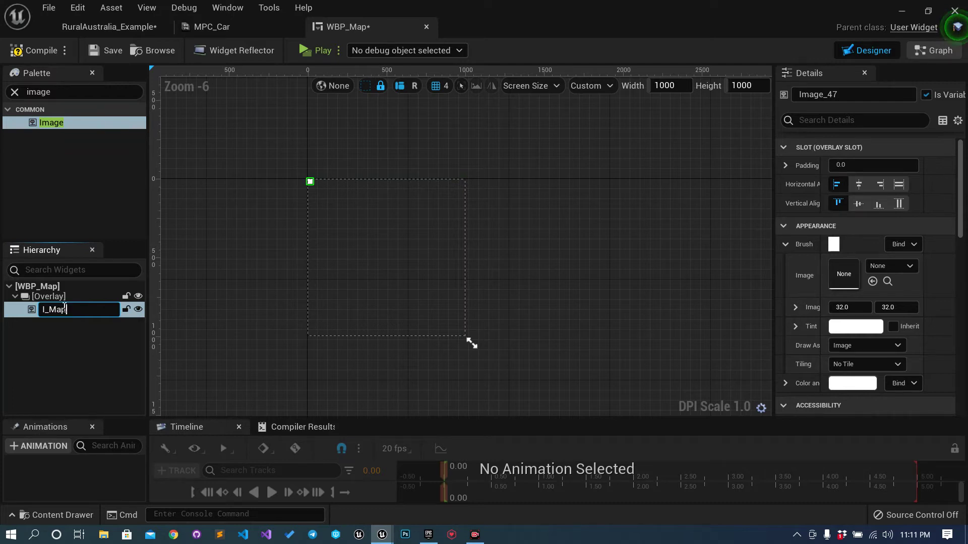
{"action": "key", "text": "Return"}
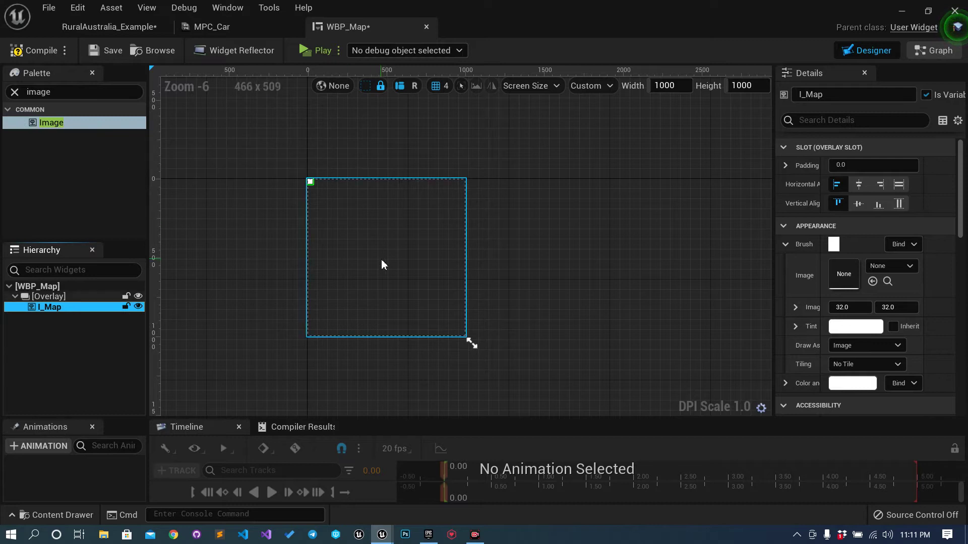
Step: Make I_Map fill the Overlay both horizontally and vertically, and widen the area showing its properties
{"action": "left_click", "coordinate": [898, 184]}
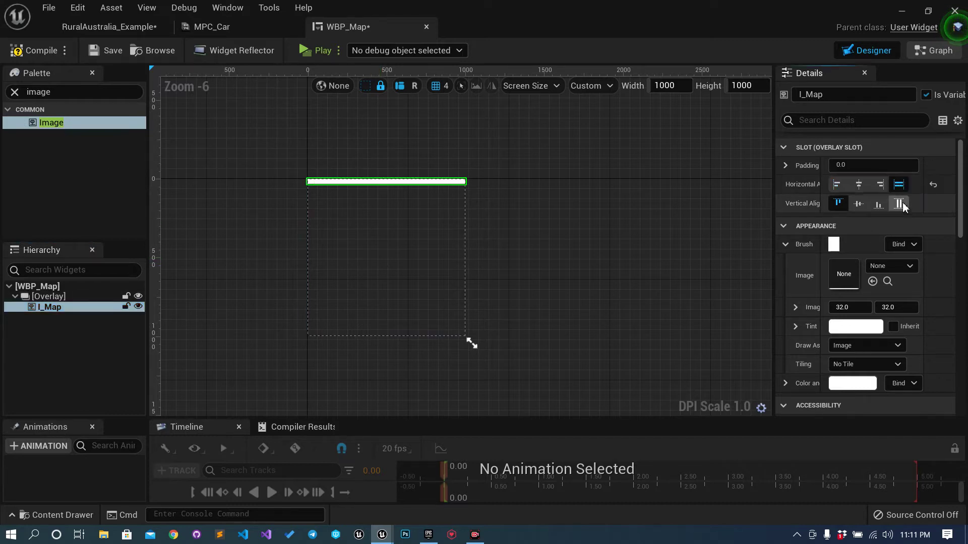
{"action": "left_click", "coordinate": [899, 203]}
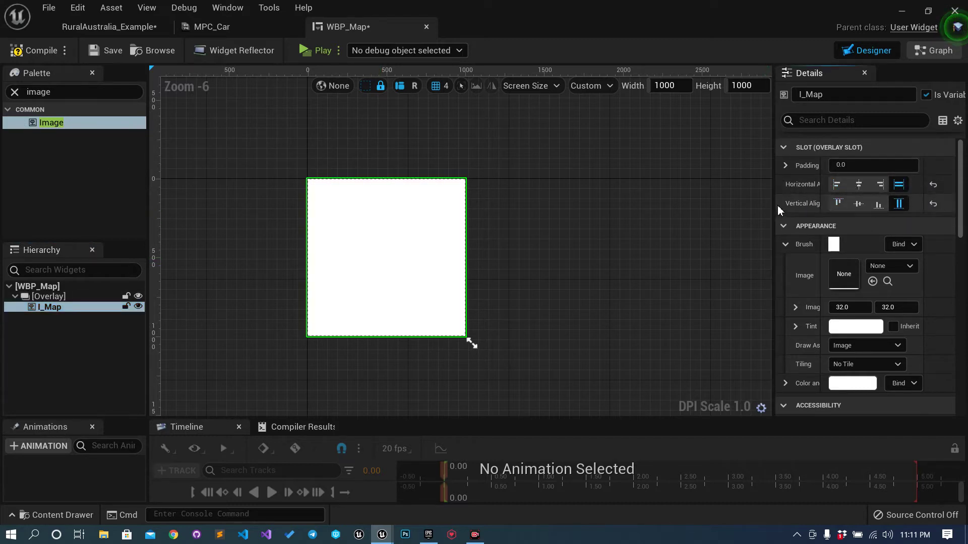
{"action": "left_click_drag", "start_coordinate": [774, 211], "coordinate": [637, 211]}
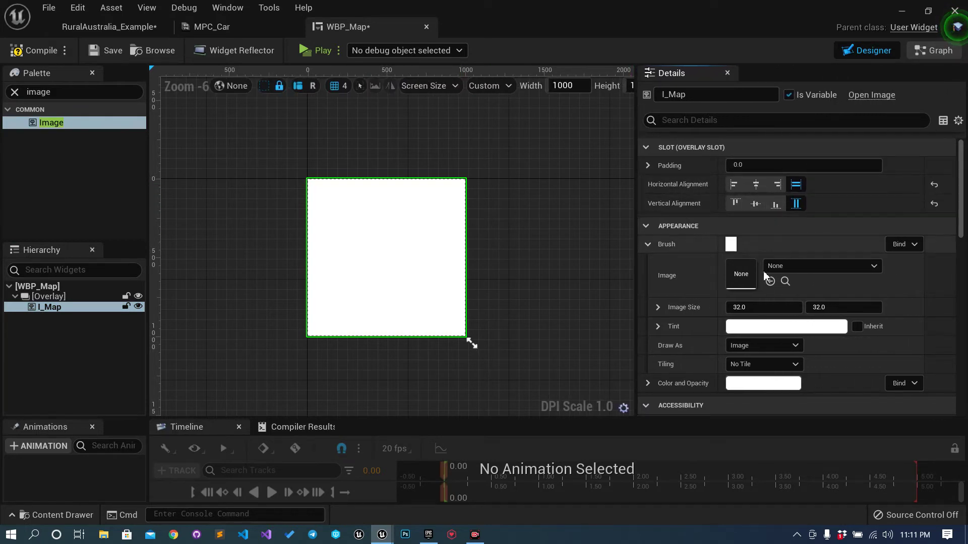
Step: Assign the MI_Map material instance as the brush image of I_Map, and compile and save the widget
{"action": "scroll", "coordinate": [774, 303], "scroll_direction": "down", "scroll_amount": 4}
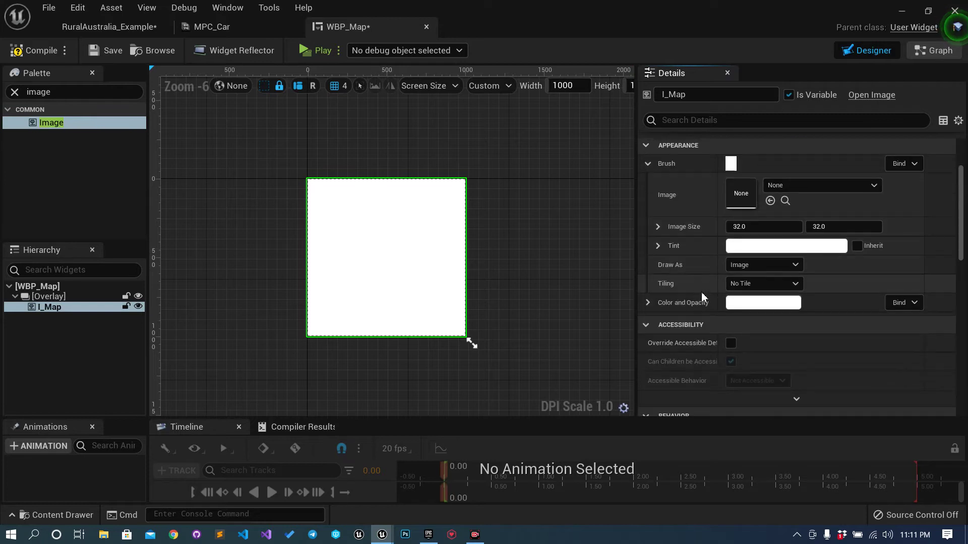
{"action": "scroll", "coordinate": [781, 282], "scroll_direction": "up", "scroll_amount": 3}
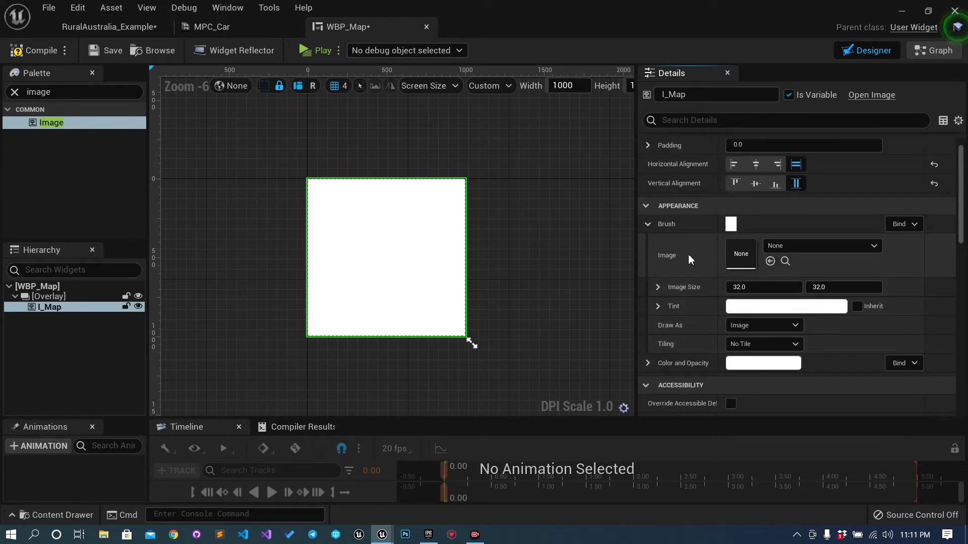
{"action": "left_click", "coordinate": [797, 247]}
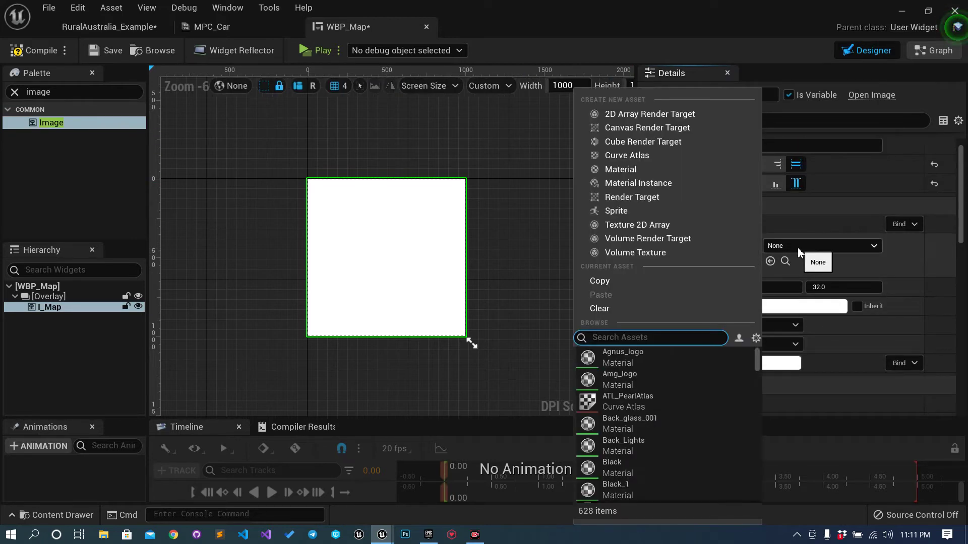
{"action": "type", "text": "Mi"}
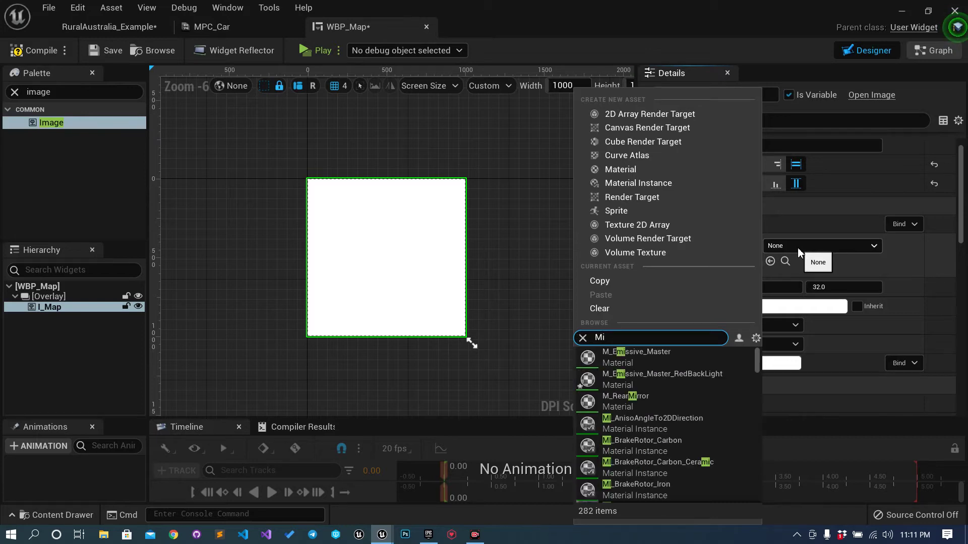
{"action": "type", "text": "_map"}
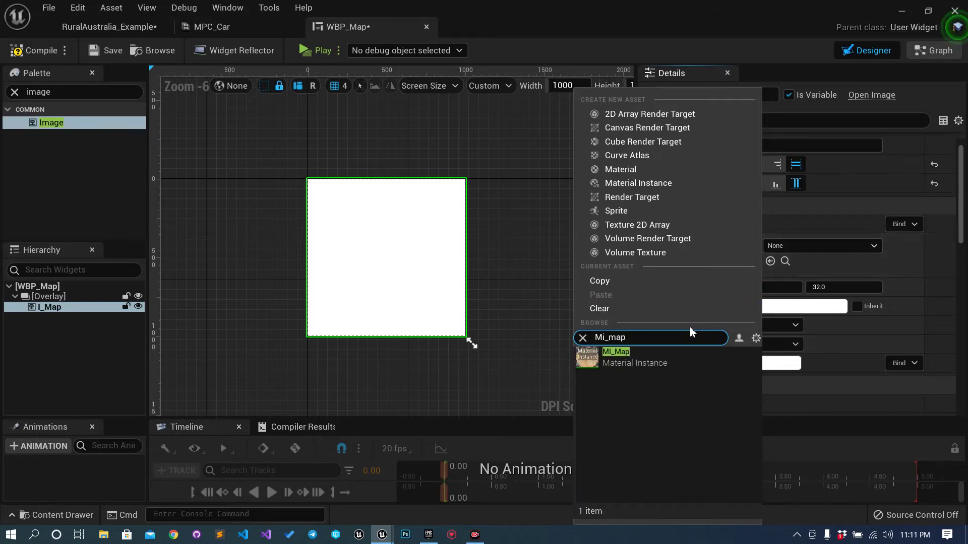
{"action": "left_click", "coordinate": [672, 360]}
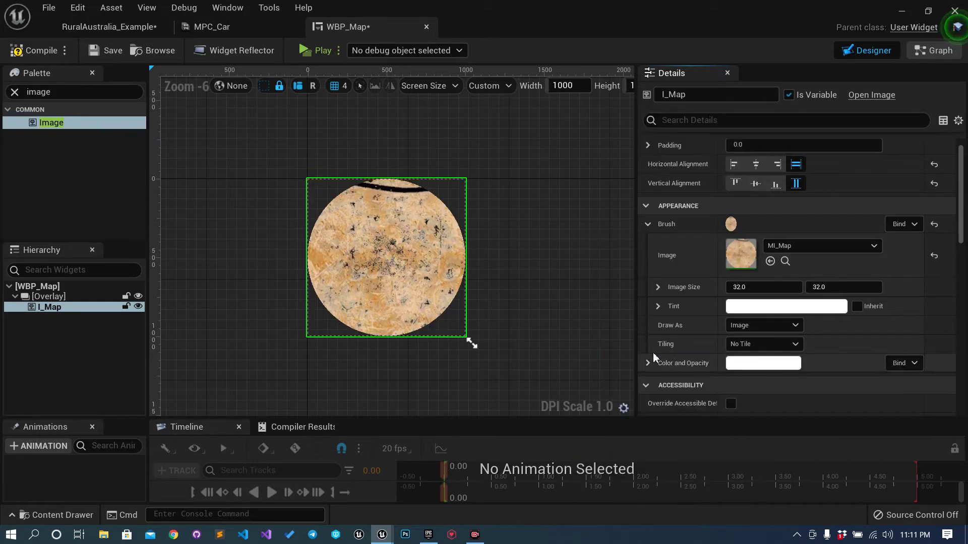
{"action": "left_click", "coordinate": [34, 50]}
{"action": "left_click", "coordinate": [112, 50]}
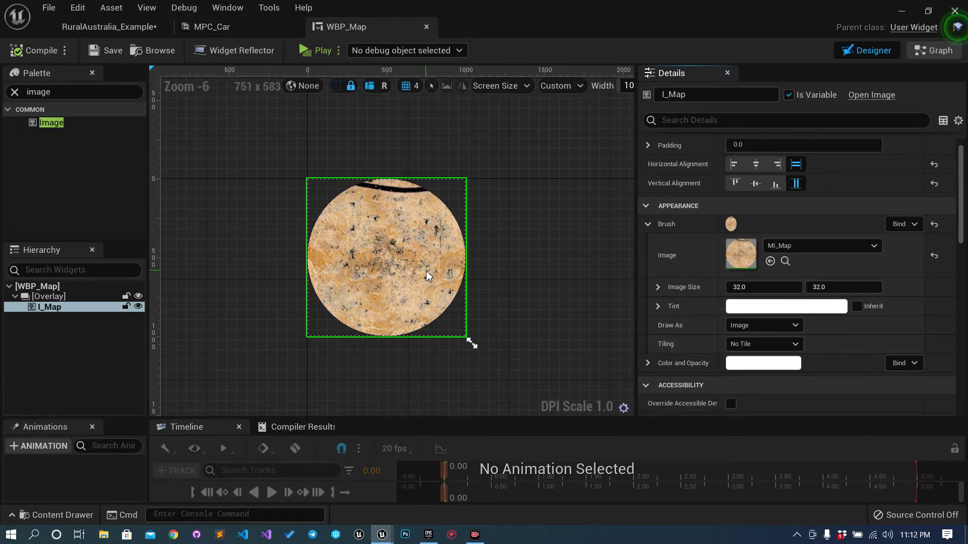
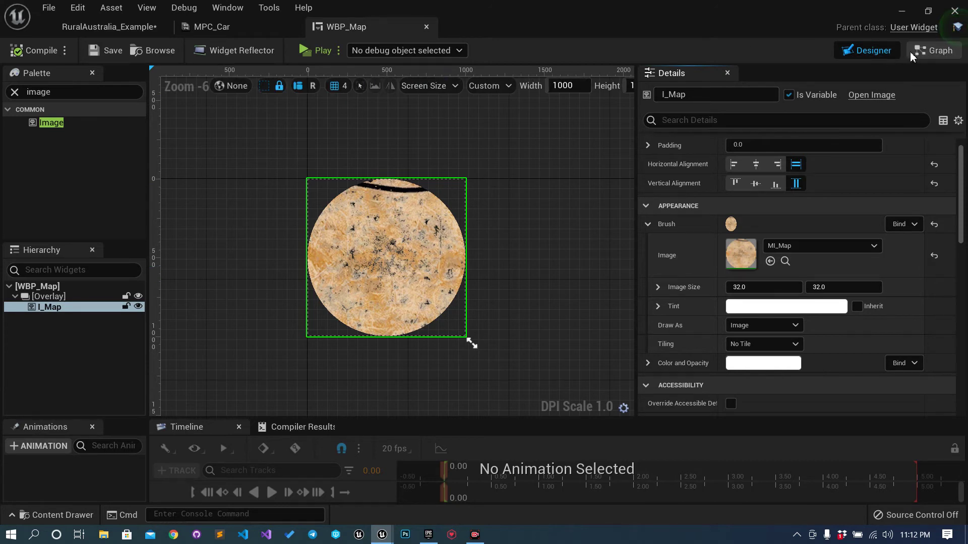
Step: Open WBP_Map's event graph and add a Get Player Pawn node just below Event Tick
{"action": "left_click", "coordinate": [937, 53]}
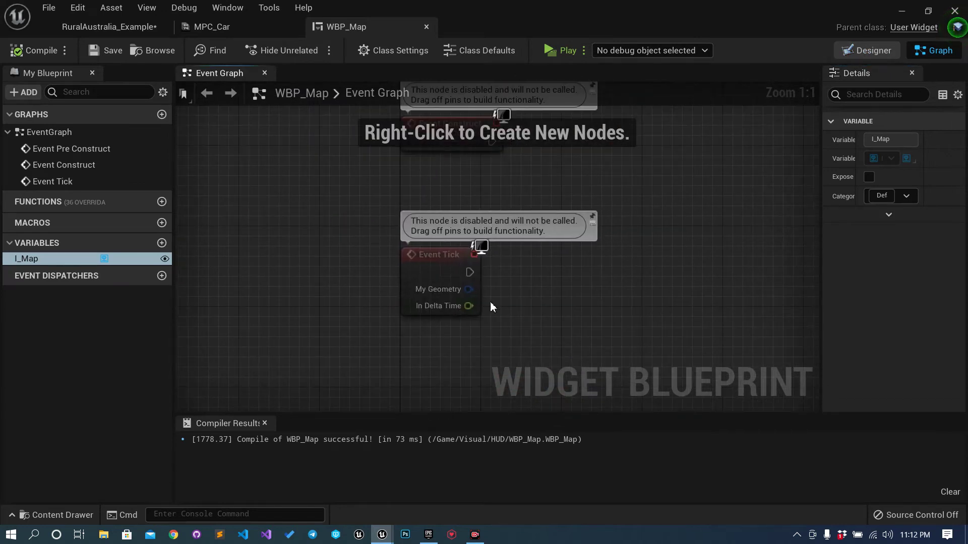
{"action": "right_click_drag", "start_coordinate": [510, 276], "coordinate": [450, 264]}
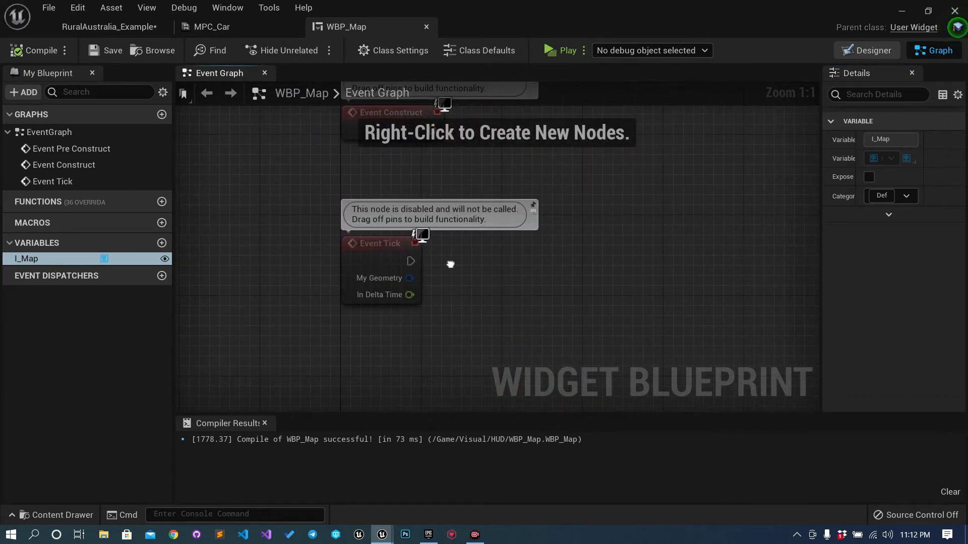
{"action": "right_click", "coordinate": [377, 341]}
{"action": "type", "text": "tr"}
{"action": "key", "text": "BackSpace"}
{"action": "key", "text": "BackSpace"}
{"action": "type", "text": "player pawn"}
{"action": "key", "text": "Return"}
{"action": "left_click_drag", "start_coordinate": [446, 338], "coordinate": [346, 332]}
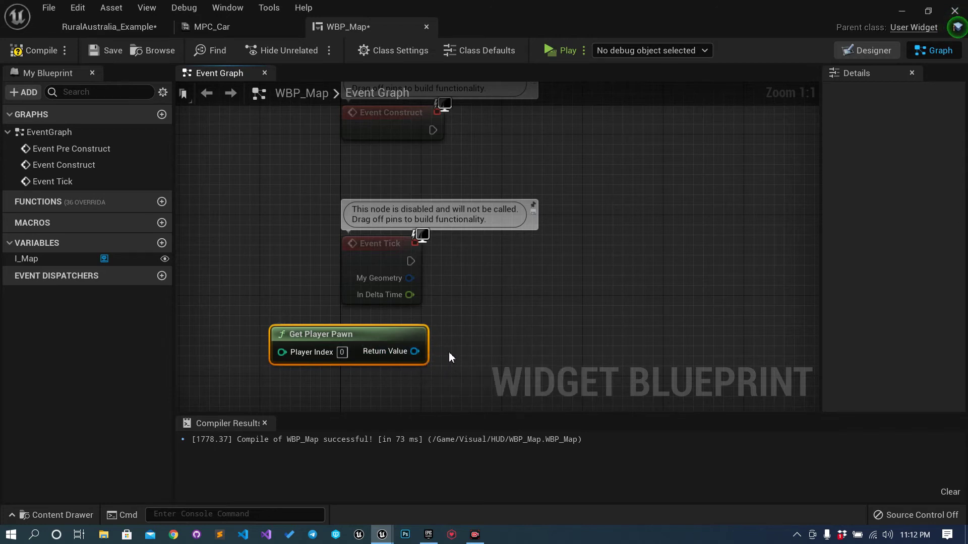
Step: Cast the player pawn to CH_CarBase and run the cast from Event Tick
{"action": "left_click_drag", "start_coordinate": [414, 352], "coordinate": [480, 267]}
{"action": "type", "text": "cas"}
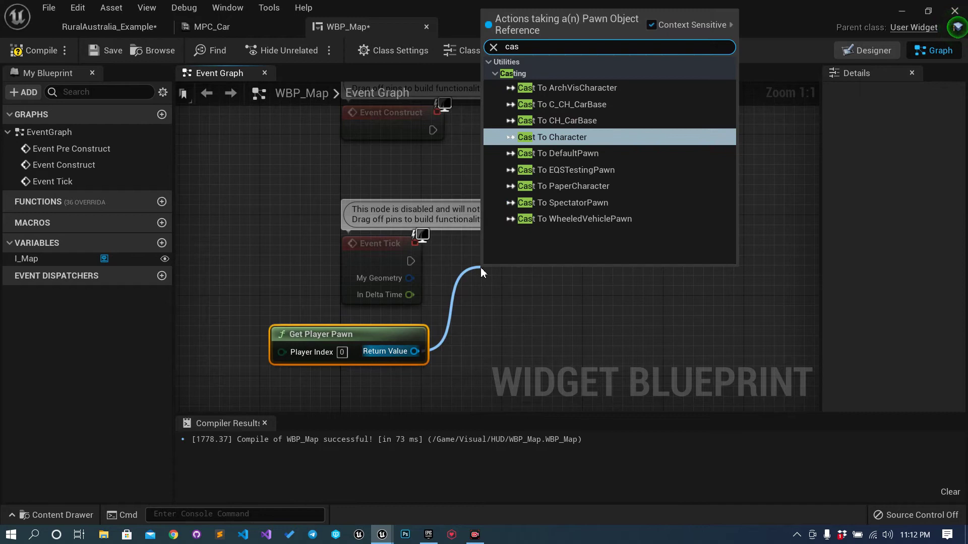
{"action": "type", "text": "t to c"}
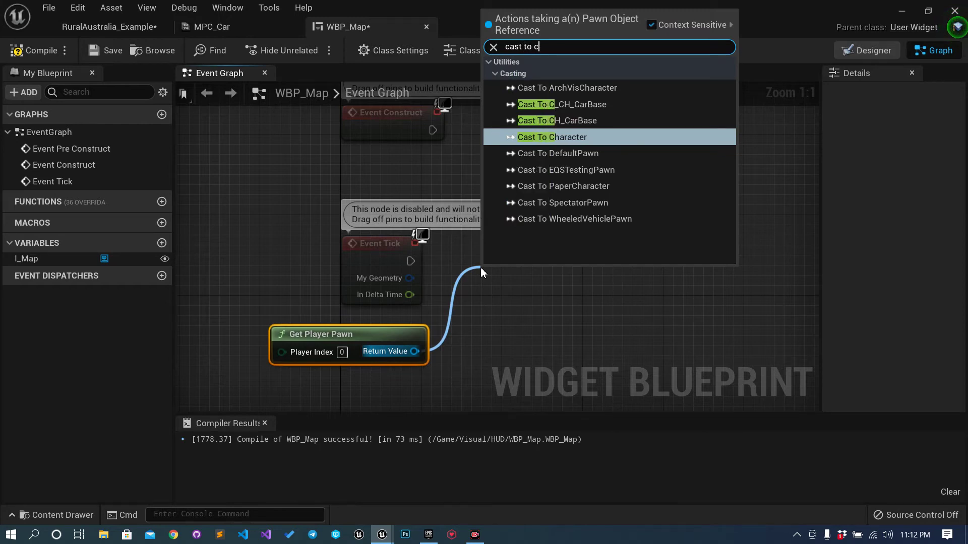
{"action": "key", "text": "Up"}
{"action": "key", "text": "Up"}
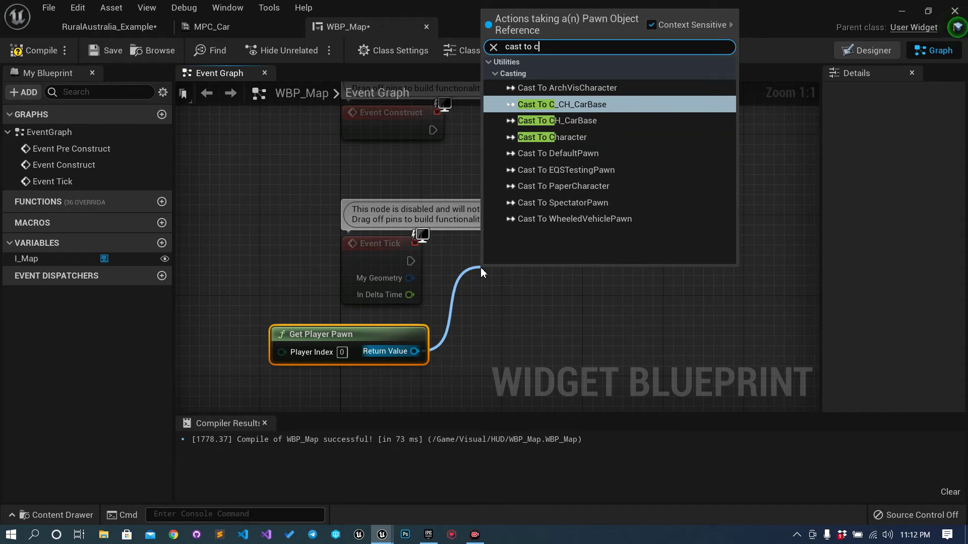
{"action": "key", "text": "Down"}
{"action": "key", "text": "Return"}
{"action": "left_click_drag", "start_coordinate": [493, 291], "coordinate": [410, 261]}
{"action": "left_click_drag", "start_coordinate": [518, 256], "coordinate": [495, 245]}
Step: Get the actor location of the cast car and split its return value into separate X, Y and Z pins
{"action": "right_click_drag", "start_coordinate": [595, 265], "coordinate": [439, 239]}
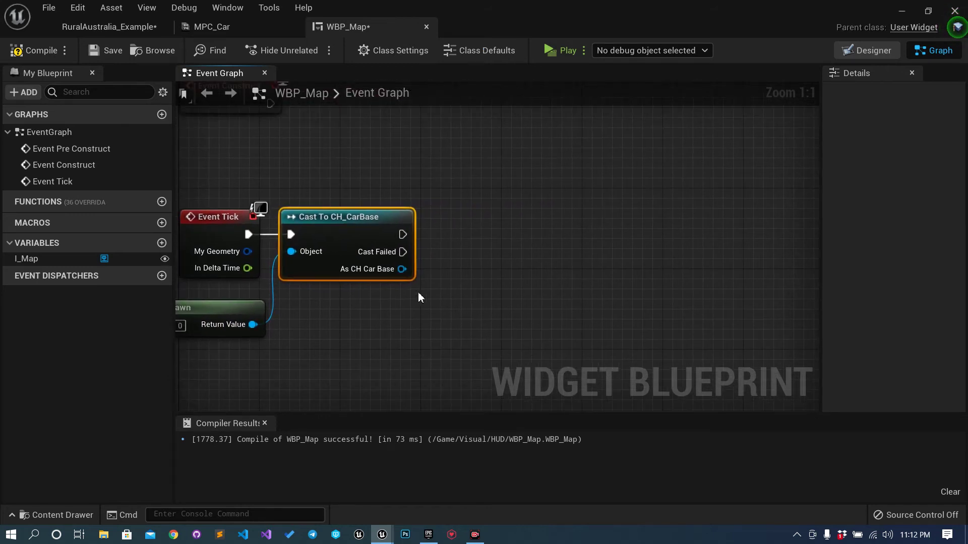
{"action": "left_click_drag", "start_coordinate": [402, 270], "coordinate": [452, 280]}
{"action": "type", "text": "get actor location"}
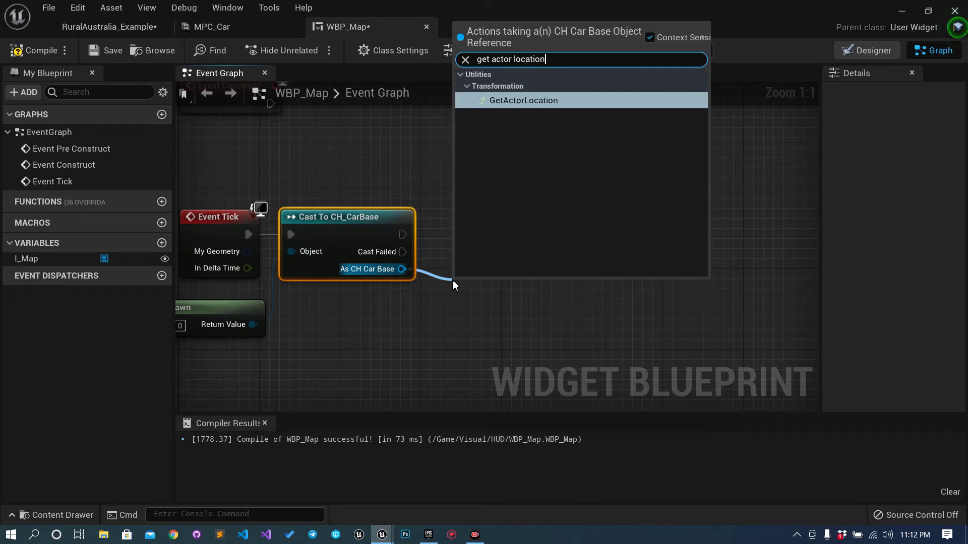
{"action": "key", "text": "Return"}
{"action": "right_click_drag", "start_coordinate": [604, 290], "coordinate": [535, 250]}
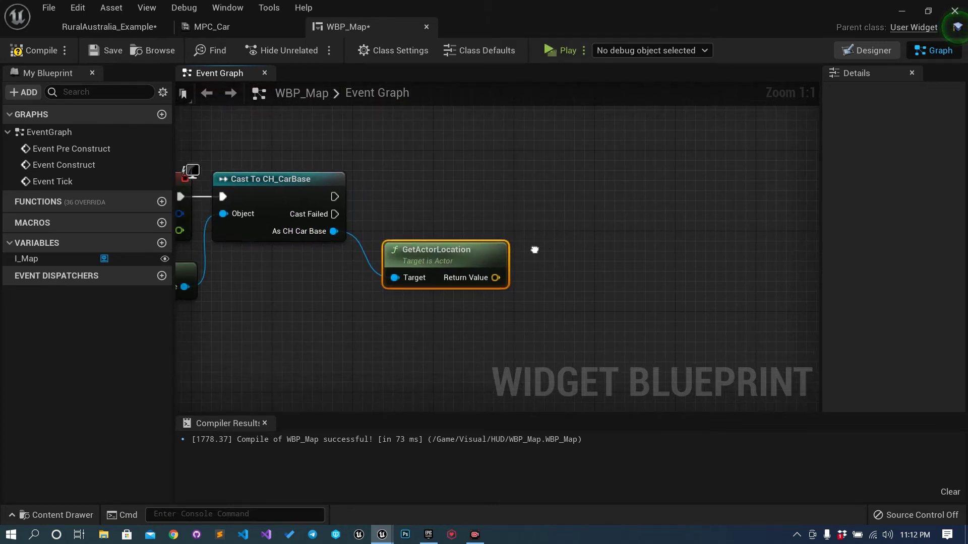
{"action": "right_click", "coordinate": [501, 276]}
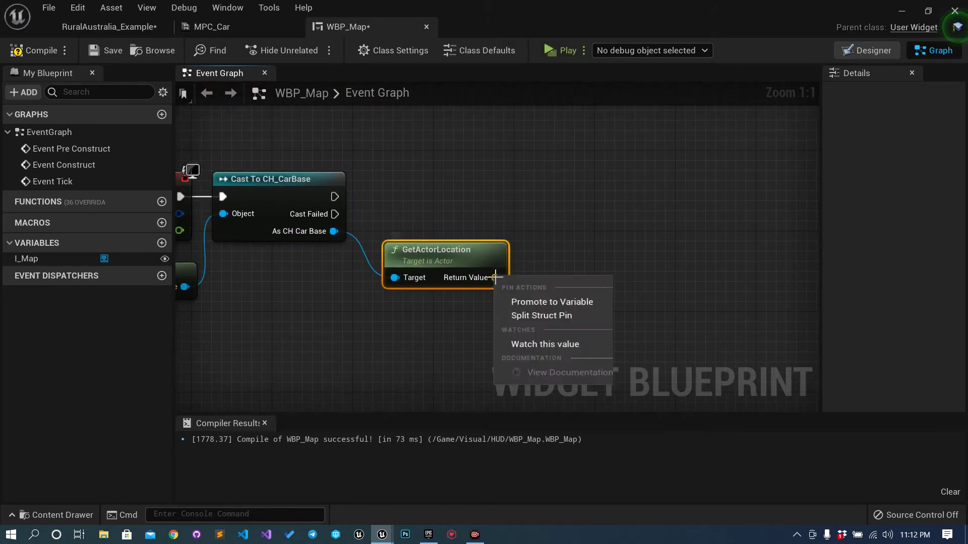
{"action": "left_click", "coordinate": [548, 316]}
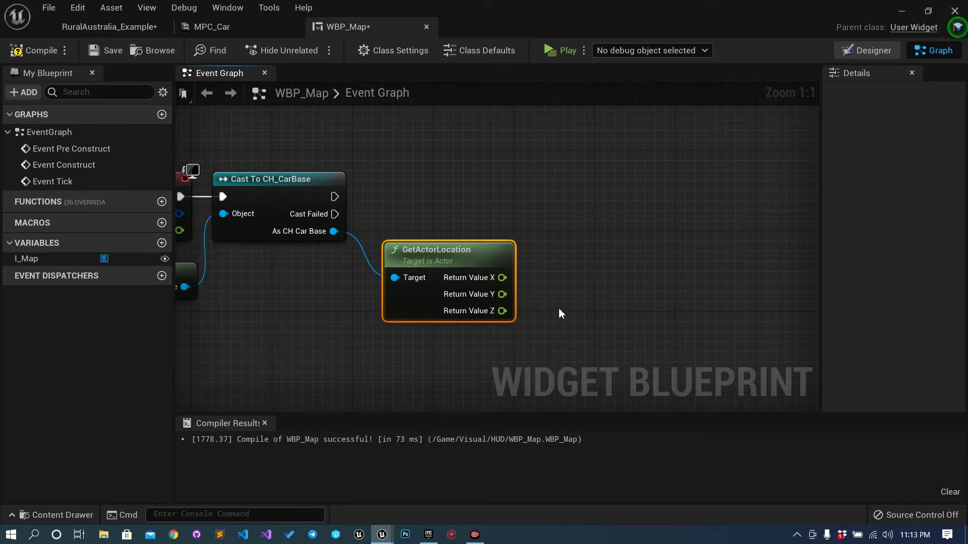
{"action": "right_click_drag", "start_coordinate": [558, 308], "coordinate": [523, 314]}
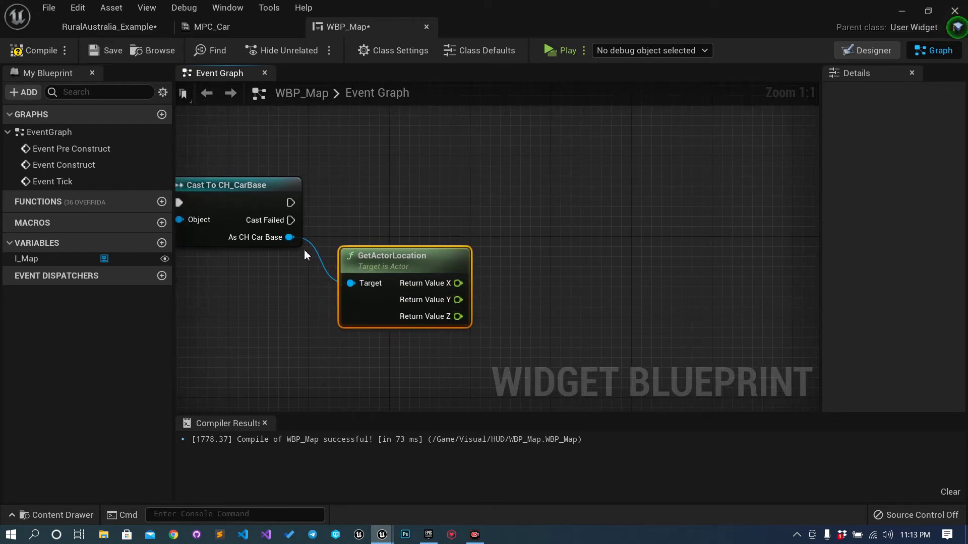
{"action": "left_click_drag", "start_coordinate": [378, 256], "coordinate": [378, 286]}
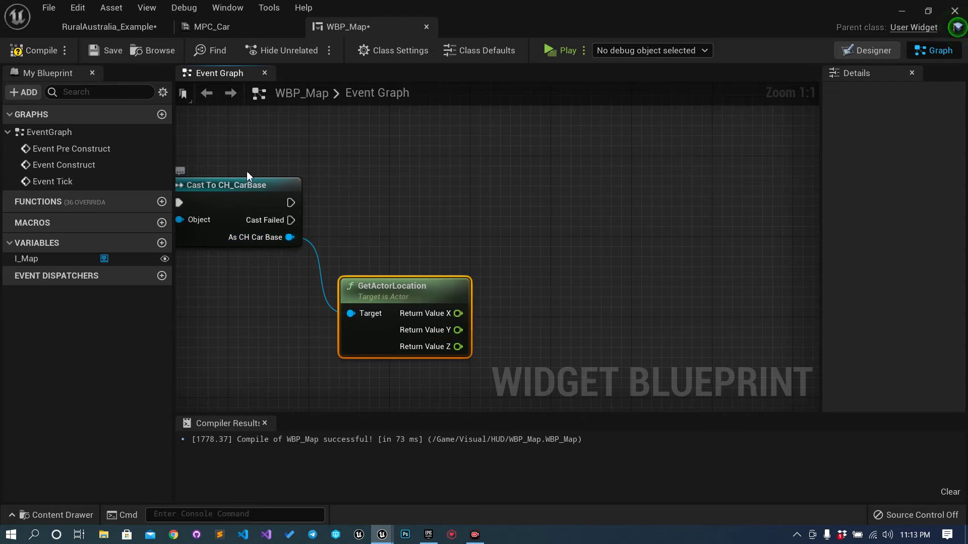
Step: Get the MPC Car variable from the cast car and place it above the GetActorLocation node
{"action": "left_click_drag", "start_coordinate": [281, 239], "coordinate": [386, 231]}
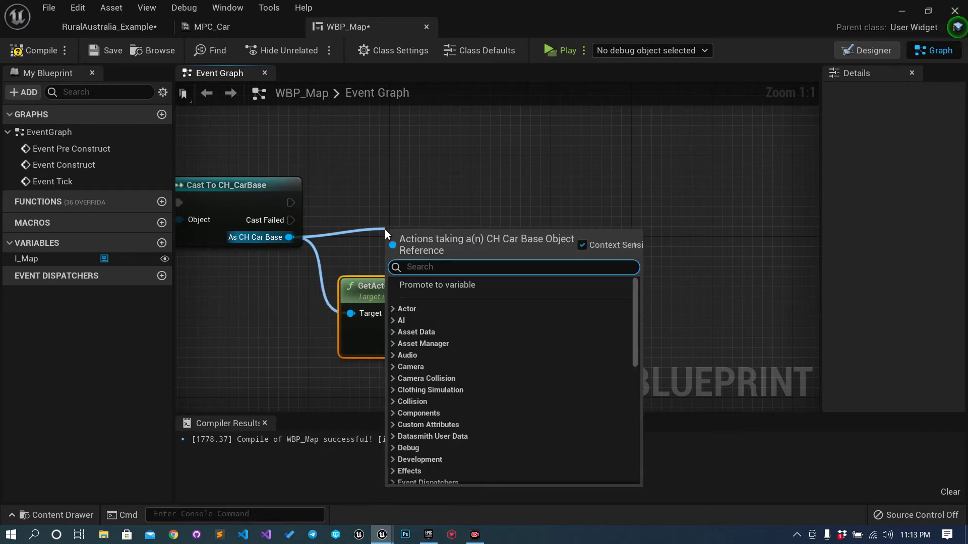
{"action": "type", "text": "get "}
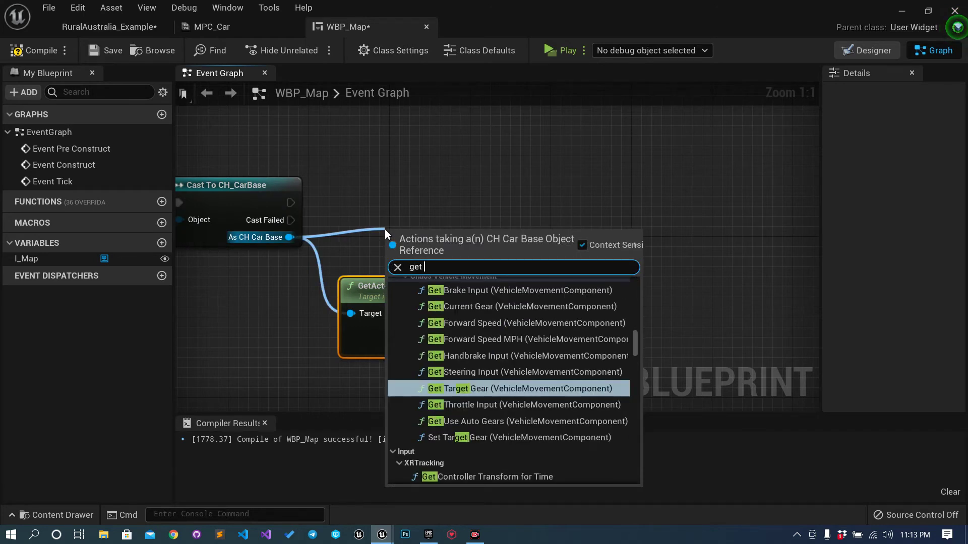
{"action": "type", "text": "mpc"}
{"action": "key", "text": "Return"}
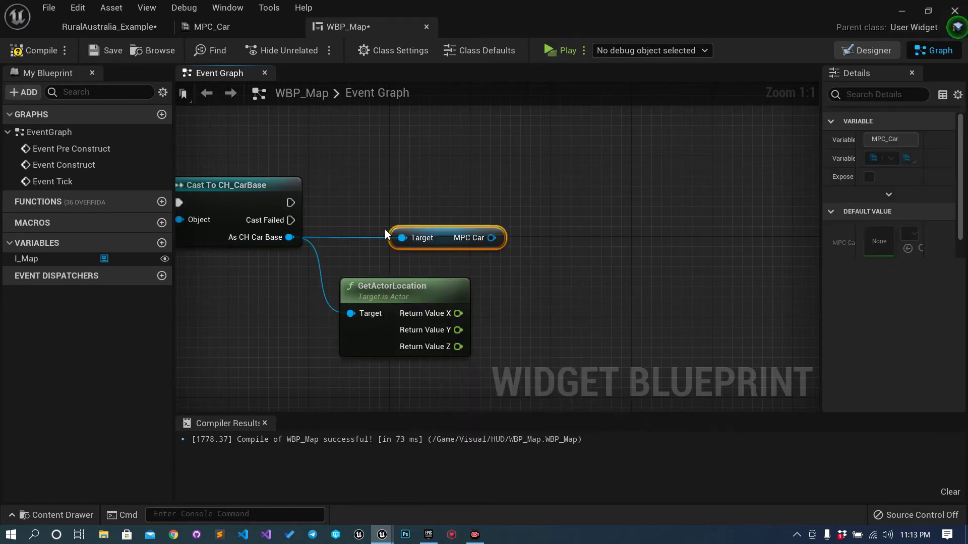
{"action": "left_click_drag", "start_coordinate": [454, 237], "coordinate": [402, 248]}
Step: Add a Set Scalar Parameter Value node with MPC Car as its collection, executed after the successful cast
{"action": "right_click_drag", "start_coordinate": [603, 252], "coordinate": [535, 222]}
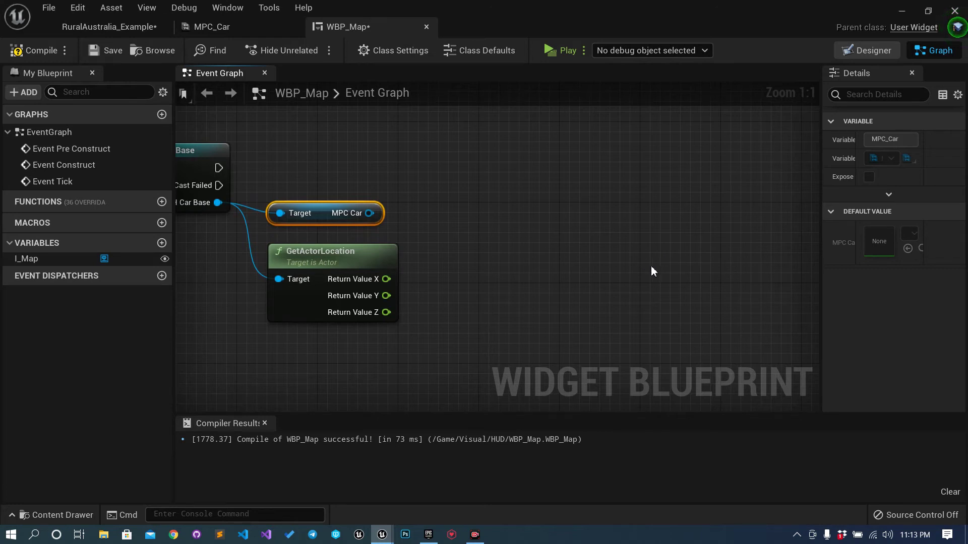
{"action": "left_click_drag", "start_coordinate": [370, 213], "coordinate": [482, 183]}
{"action": "type", "text": "set"}
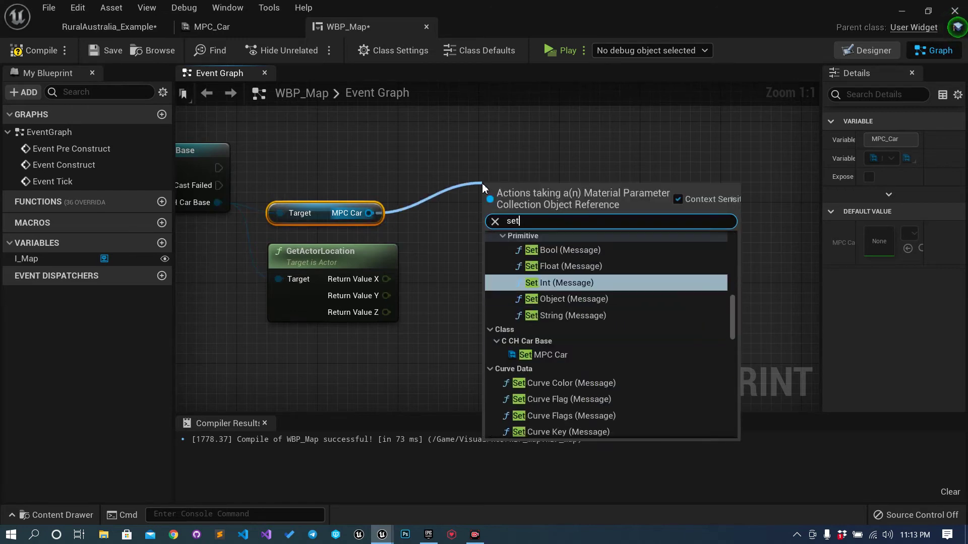
{"action": "type", "text": " scal"}
{"action": "key", "text": "Return"}
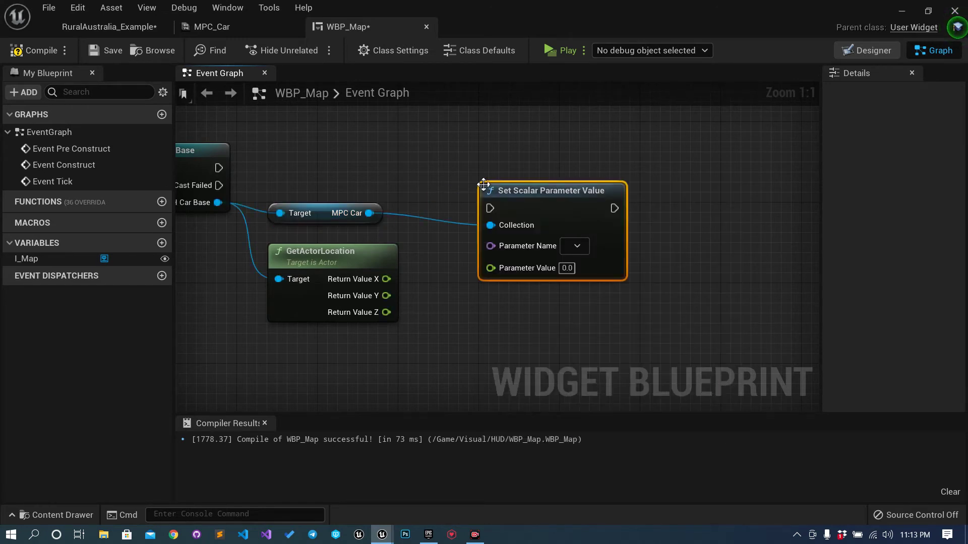
{"action": "left_click_drag", "start_coordinate": [525, 186], "coordinate": [545, 156]}
{"action": "left_click_drag", "start_coordinate": [219, 168], "coordinate": [488, 153]}
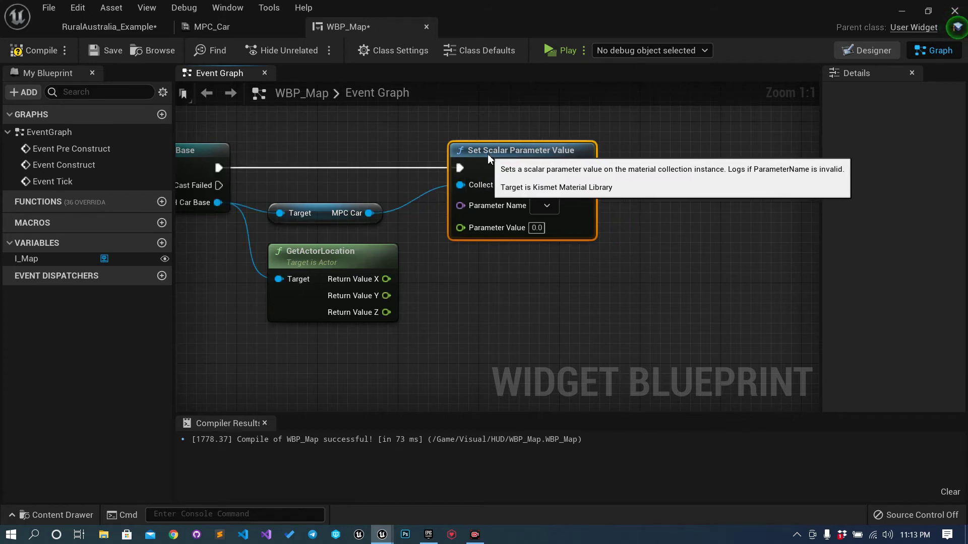
Step: Check the MPC_Car parameter names, then duplicate the Set Scalar Parameter Value node, chaining it after the original with the same MPC Car collection
{"action": "left_click", "coordinate": [225, 26]}
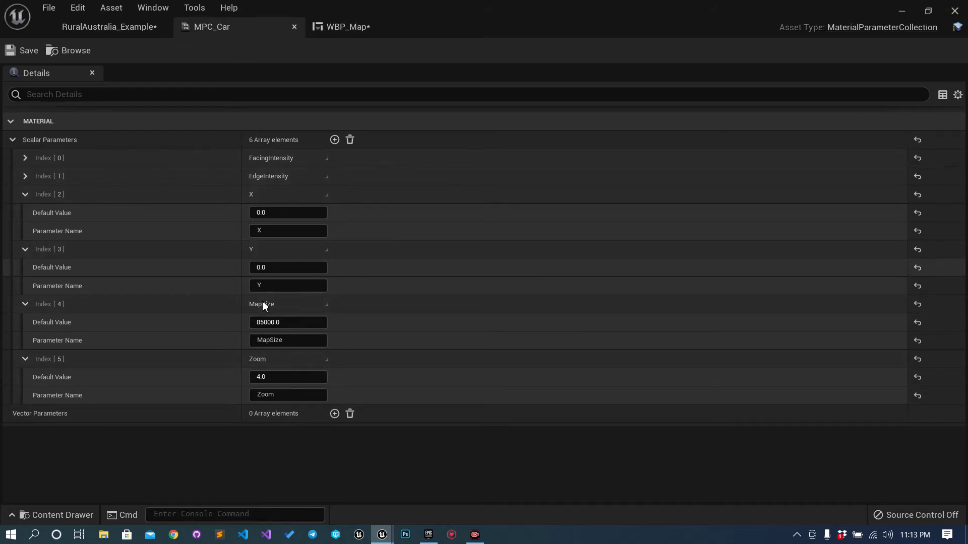
{"action": "left_click", "coordinate": [353, 30]}
{"action": "right_click_drag", "start_coordinate": [549, 208], "coordinate": [470, 206]}
{"action": "key", "text": "ctrl+w"}
{"action": "left_click_drag", "start_coordinate": [483, 166], "coordinate": [562, 168]}
{"action": "left_click_drag", "start_coordinate": [291, 213], "coordinate": [564, 193]}
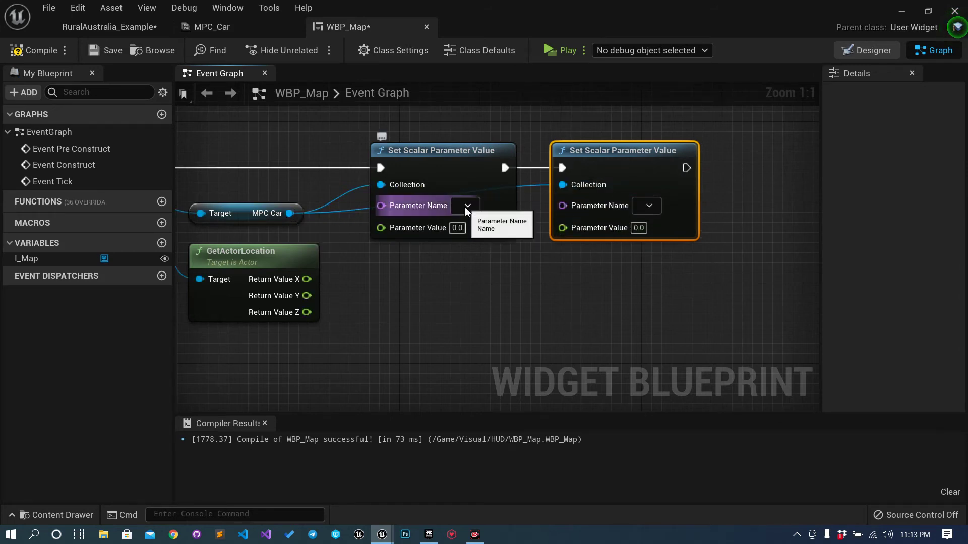
Step: Make room among the nodes and promote the first scalar node's Parameter Name to a variable named X
{"action": "right_click_drag", "start_coordinate": [442, 295], "coordinate": [550, 261]}
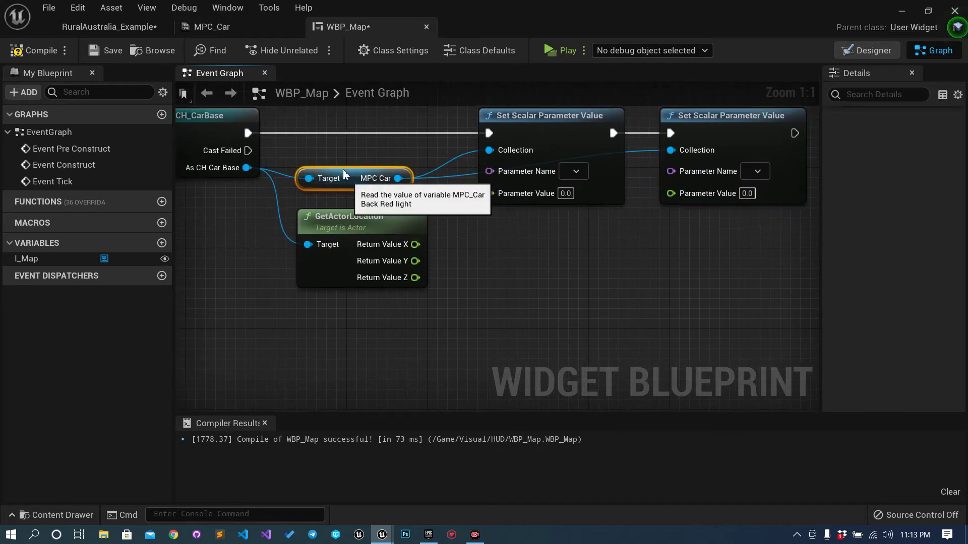
{"action": "left_click_drag", "start_coordinate": [353, 179], "coordinate": [343, 159]}
{"action": "left_click_drag", "start_coordinate": [375, 233], "coordinate": [385, 283]}
{"action": "left_click_drag", "start_coordinate": [489, 171], "coordinate": [417, 199]}
{"action": "left_click", "coordinate": [455, 240]}
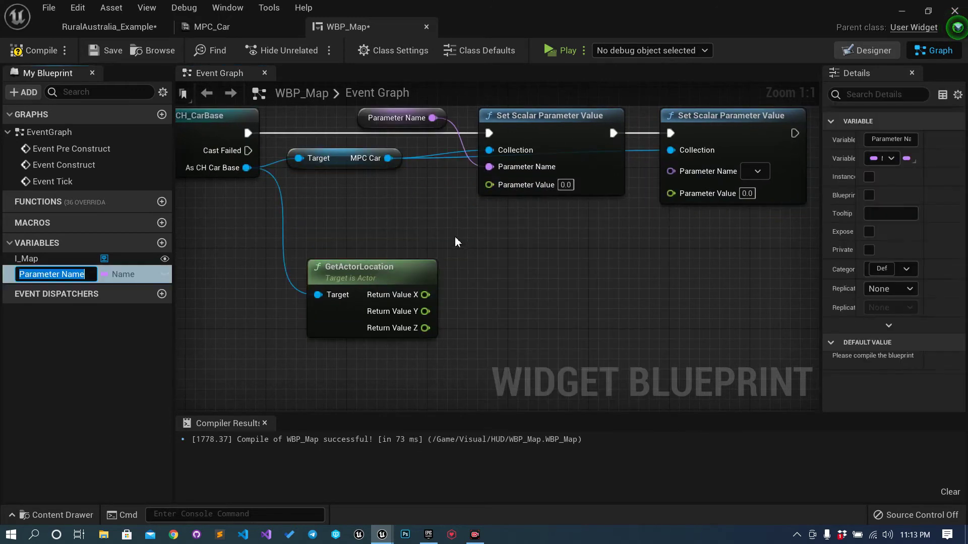
{"action": "key", "text": "Return"}
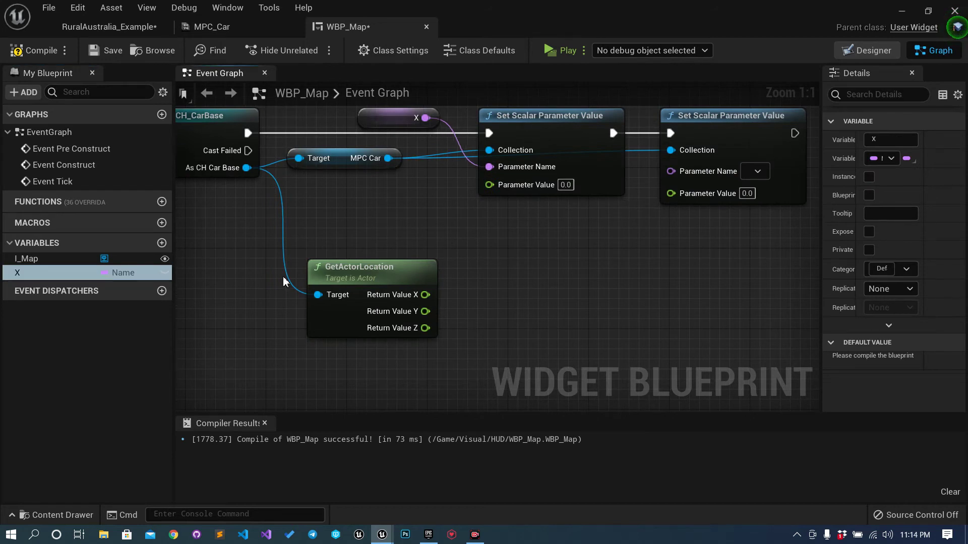
Step: Give variable X the default value X and feed the location's X into the first scalar node's Parameter Value, compiling the widget
{"action": "left_click", "coordinate": [44, 52]}
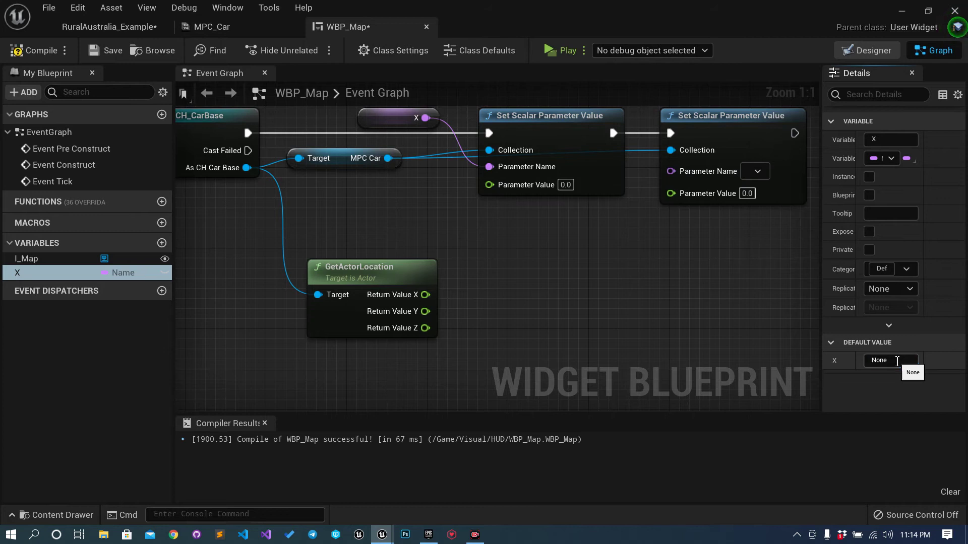
{"action": "left_click_drag", "start_coordinate": [432, 295], "coordinate": [489, 184]}
{"action": "left_click_drag", "start_coordinate": [401, 121], "coordinate": [381, 191]}
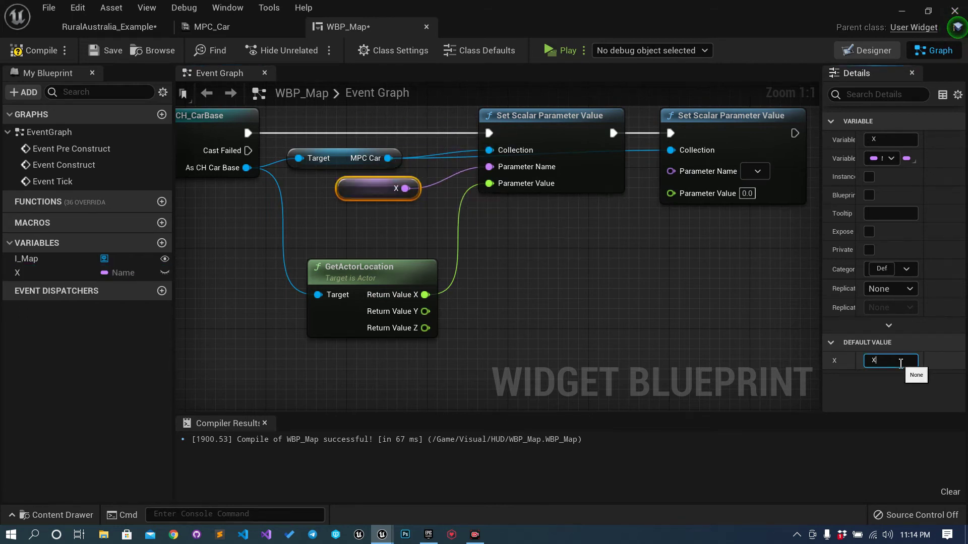
{"action": "left_click", "coordinate": [222, 27]}
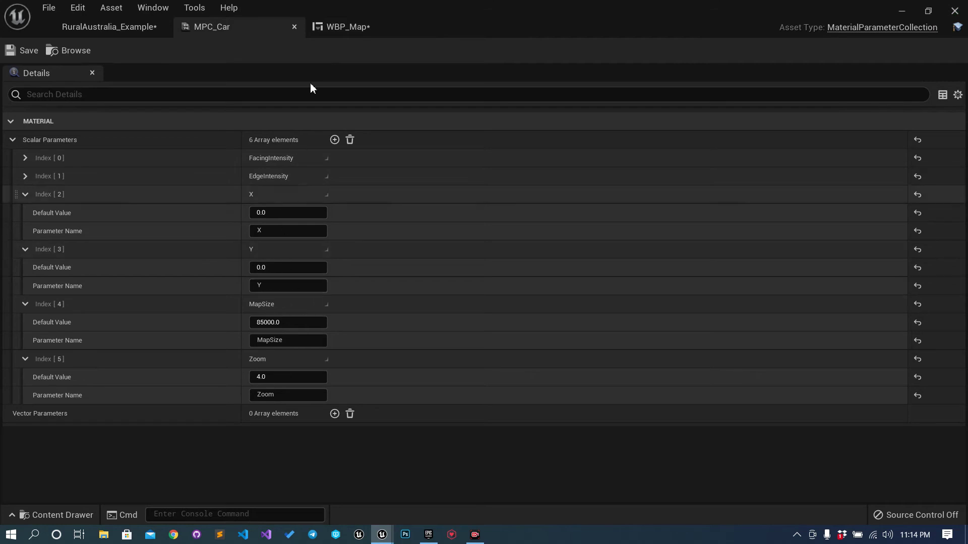
{"action": "left_click", "coordinate": [343, 28]}
{"action": "left_click", "coordinate": [29, 55]}
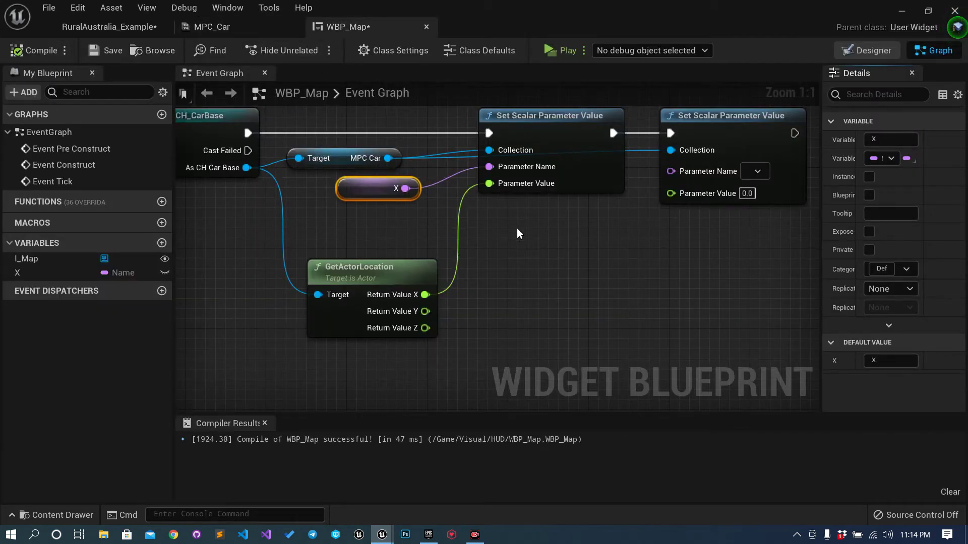
Step: Promote the second scalar node's Parameter Name to a variable named Y
{"action": "left_click", "coordinate": [505, 225]}
{"action": "left_click_drag", "start_coordinate": [671, 171], "coordinate": [559, 245]}
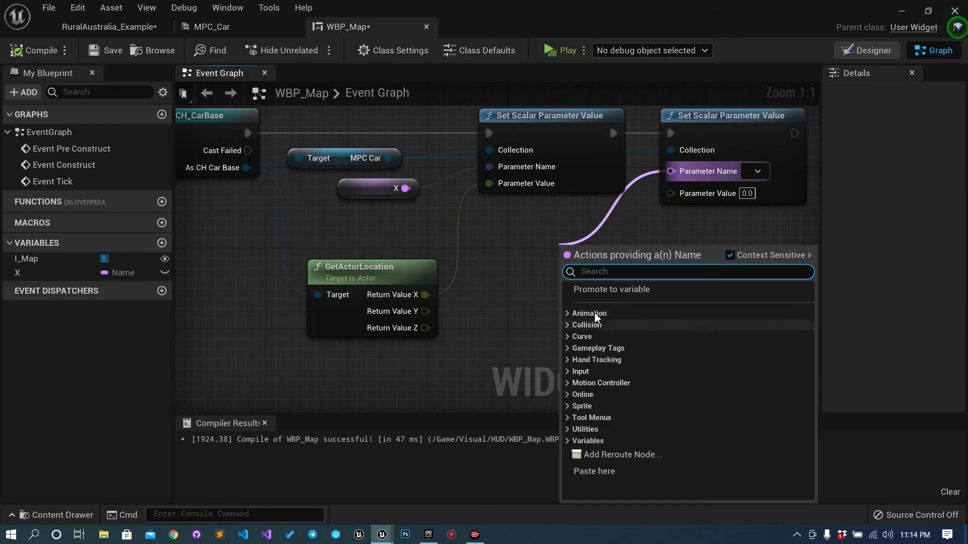
{"action": "left_click", "coordinate": [611, 289]}
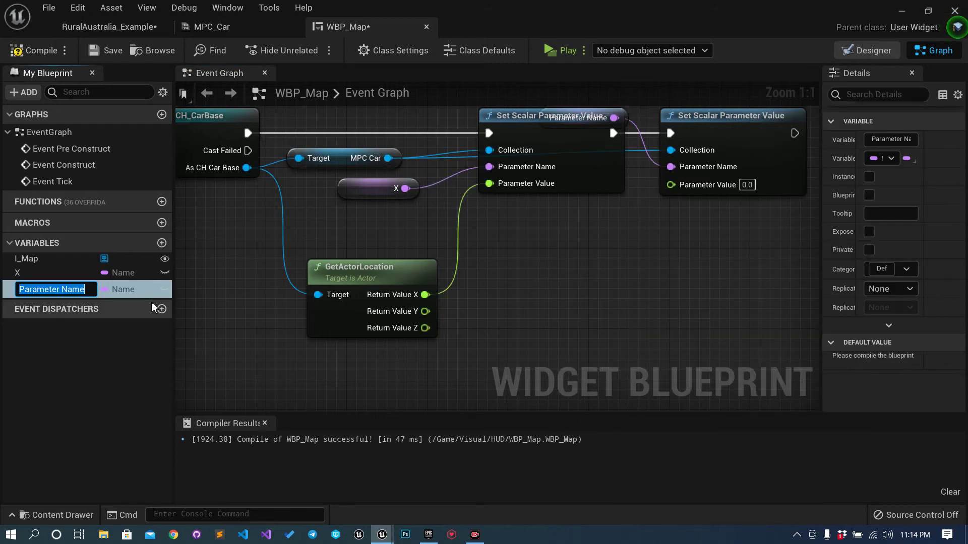
{"action": "type", "text": "Y"}
{"action": "key", "text": "Return"}
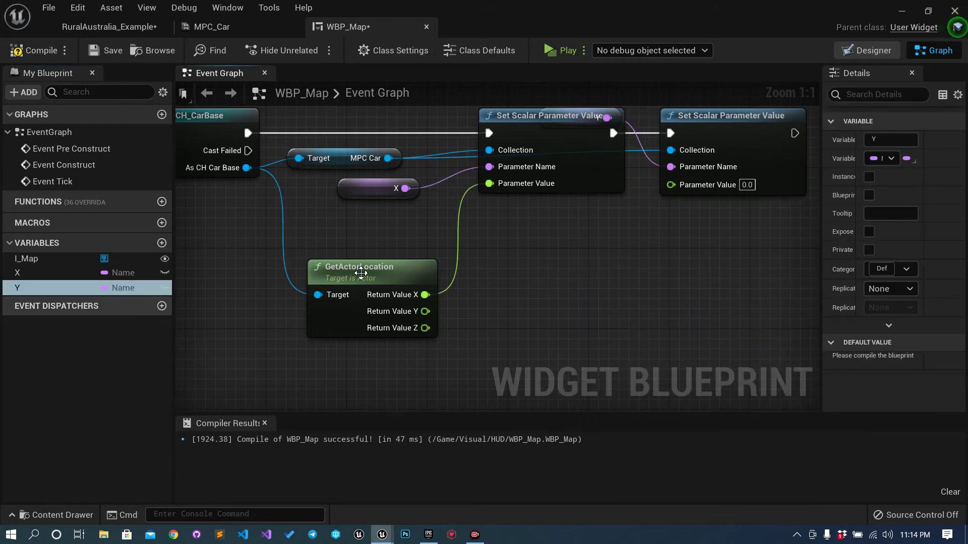
Step: Compile, set variable Y's default value to Y, and connect the location's Y to the second scalar node's Parameter Value
{"action": "left_click", "coordinate": [31, 50]}
{"action": "left_click", "coordinate": [906, 364]}
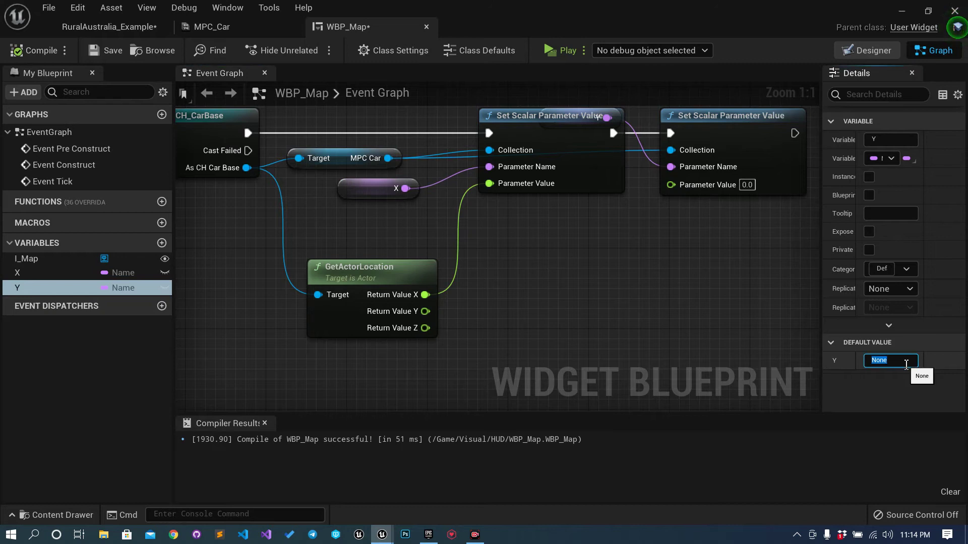
{"action": "left_click", "coordinate": [494, 229]}
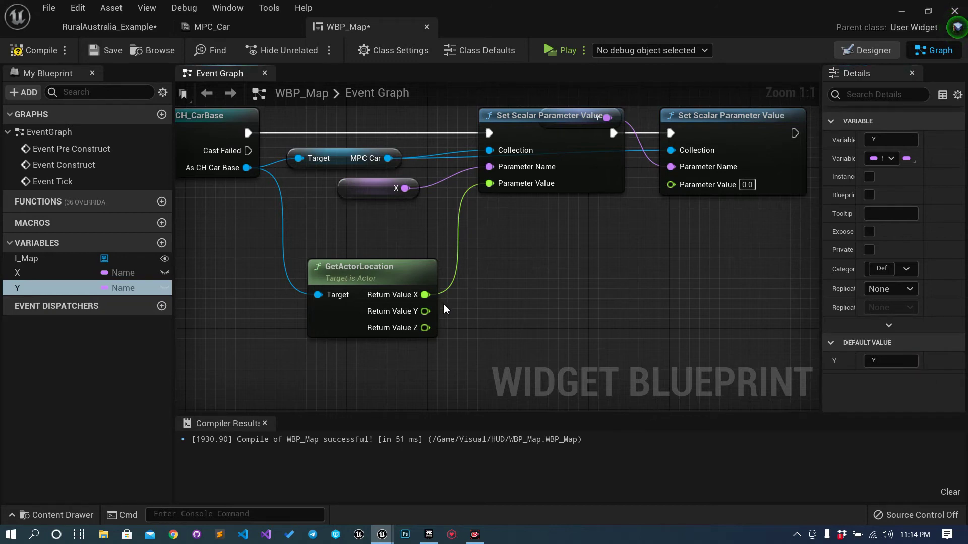
{"action": "left_click_drag", "start_coordinate": [426, 311], "coordinate": [672, 185]}
{"action": "right_click_drag", "start_coordinate": [677, 225], "coordinate": [612, 277]}
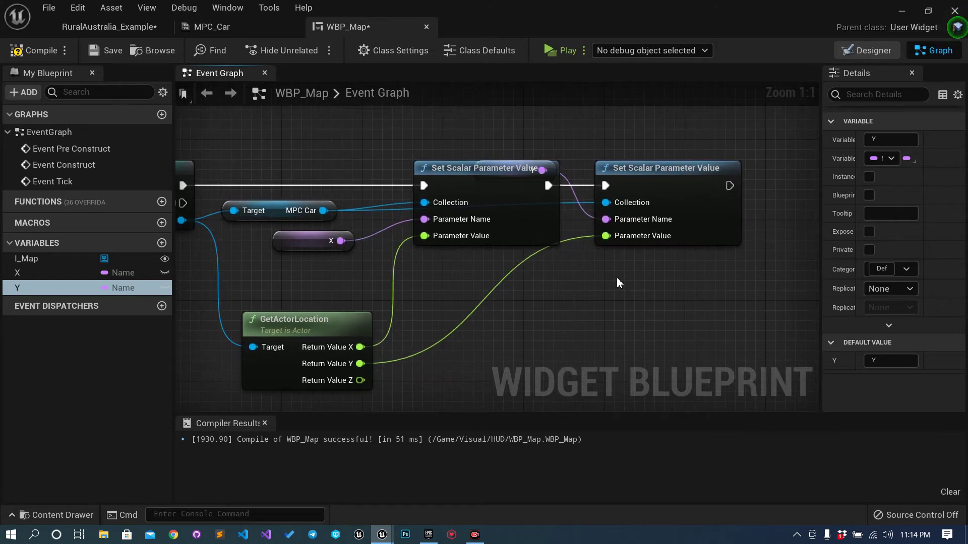
Step: Move the Y variable node below the first scalar node, shift GetActorLocation closer to the other nodes, and save WBP_Map
{"action": "left_click_drag", "start_coordinate": [496, 179], "coordinate": [494, 268]}
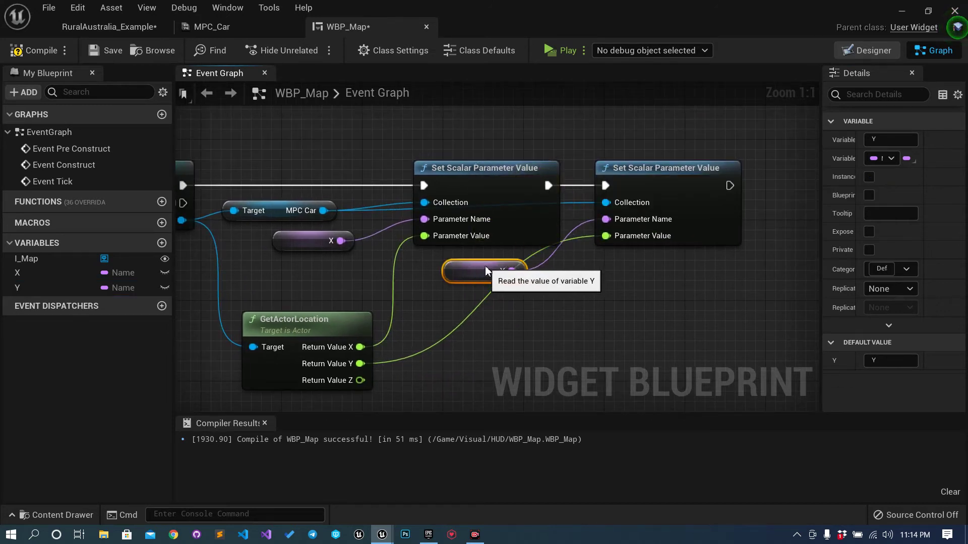
{"action": "left_click_drag", "start_coordinate": [333, 327], "coordinate": [342, 294]}
{"action": "right_click_drag", "start_coordinate": [173, 188], "coordinate": [302, 174]}
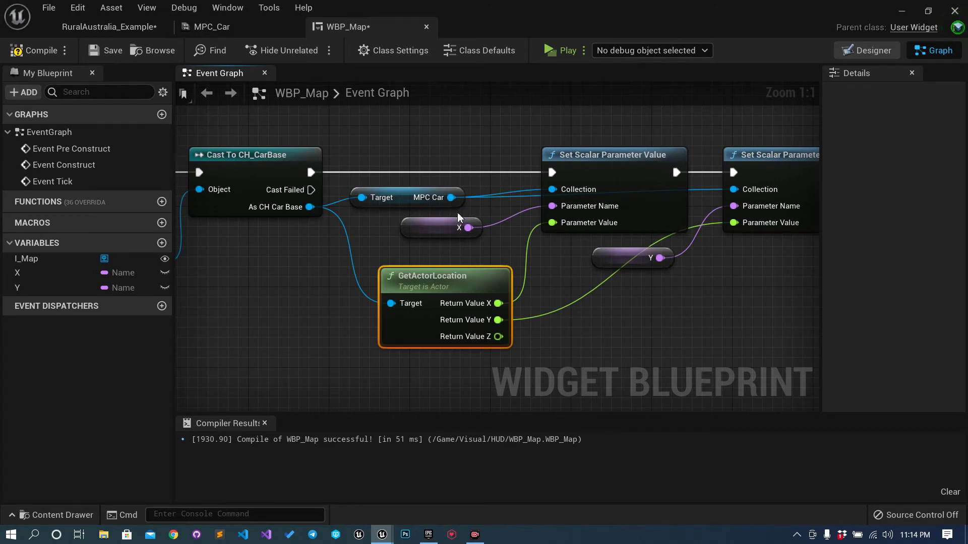
{"action": "left_click", "coordinate": [112, 53]}
Step: Open the WBP_Main widget blueprint from the Visual/HUD folder
{"action": "left_click", "coordinate": [248, 30]}
{"action": "left_click", "coordinate": [101, 28]}
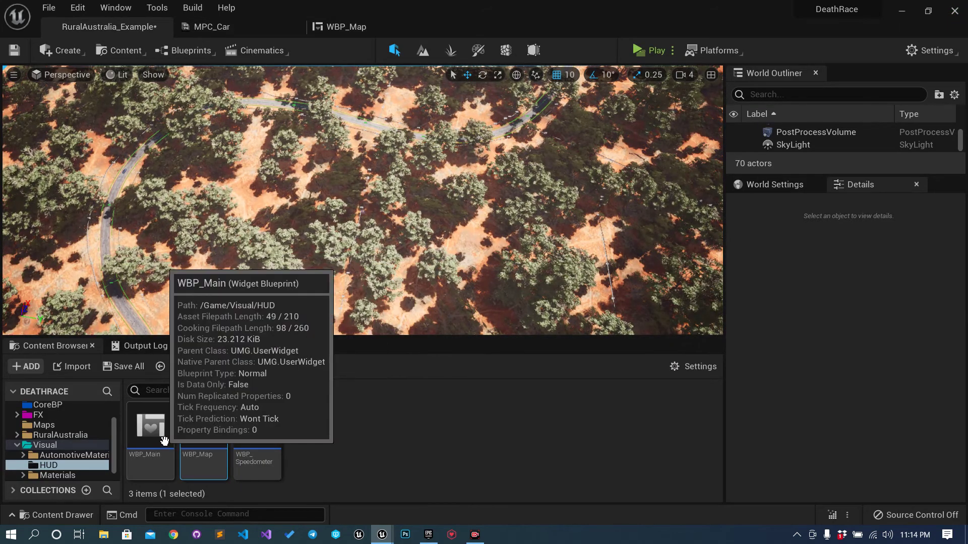
{"action": "double_click", "coordinate": [150, 427]}
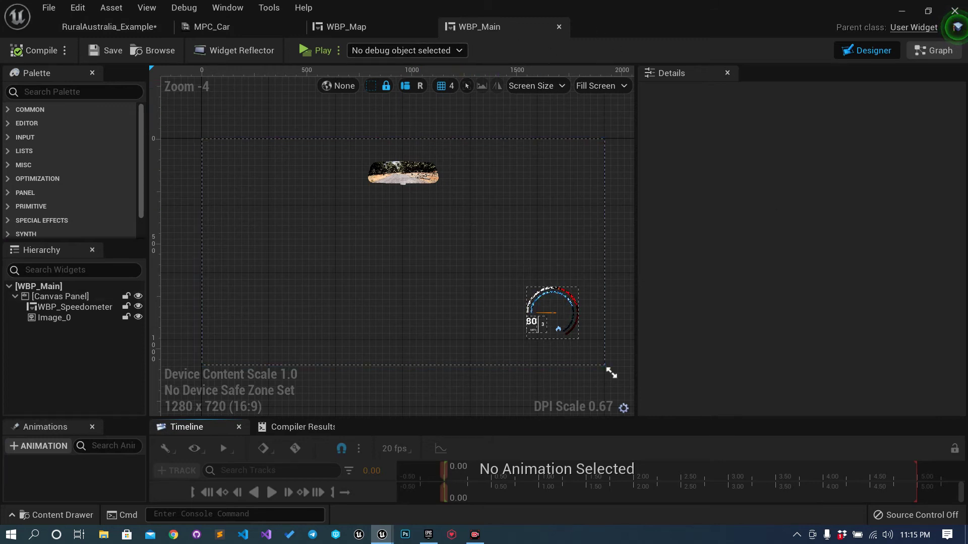
{"action": "key", "text": "ctrl+s"}
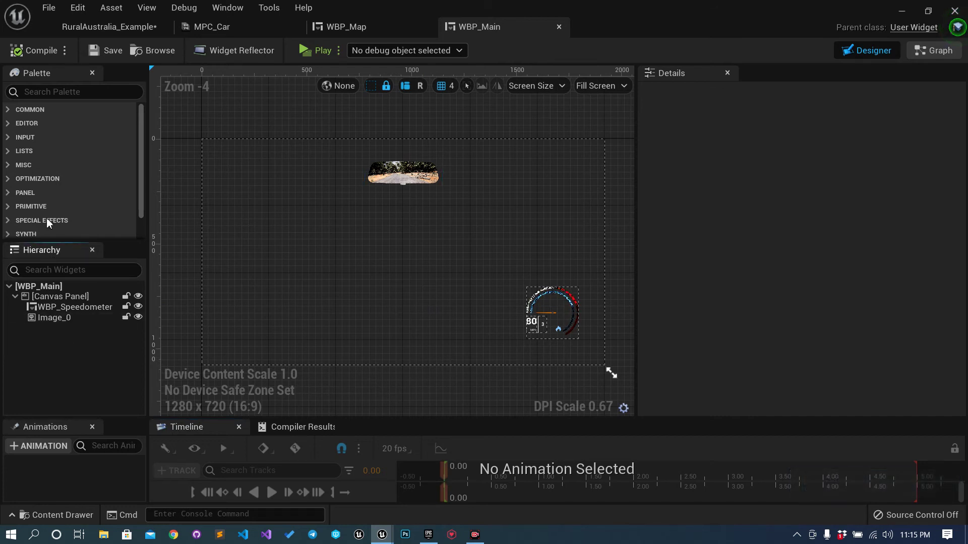
{"action": "left_click", "coordinate": [49, 92]}
{"action": "type", "text": "imag"}
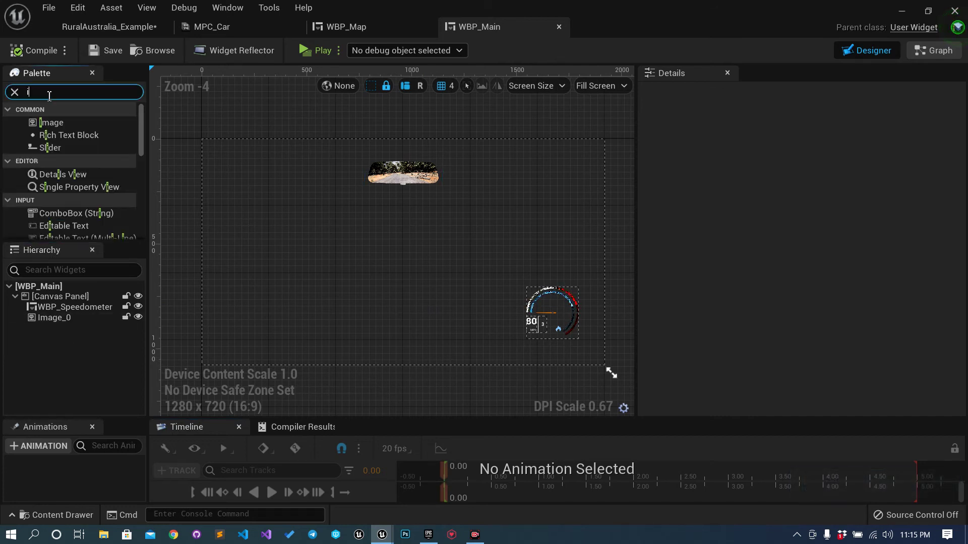
{"action": "left_click", "coordinate": [61, 124]}
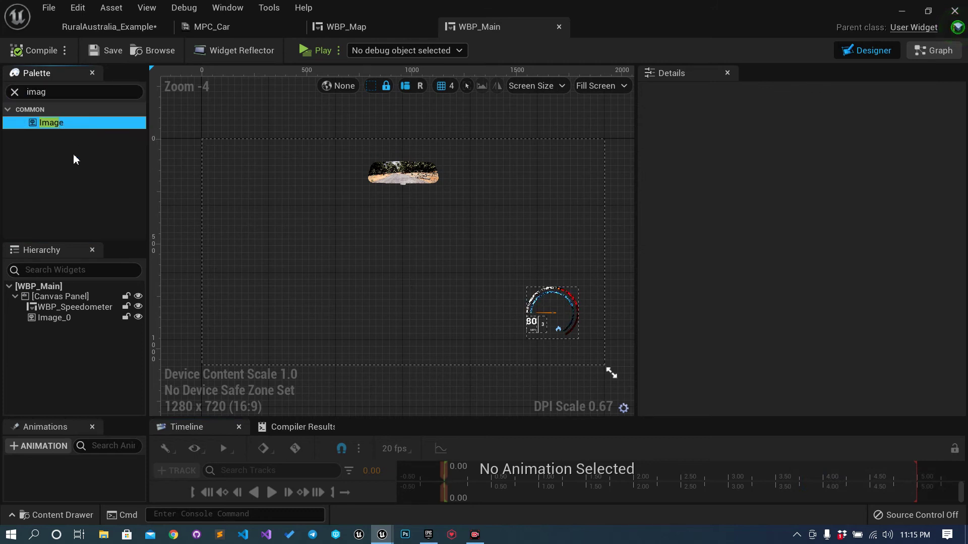
{"action": "left_click_drag", "start_coordinate": [63, 303], "coordinate": [255, 188]}
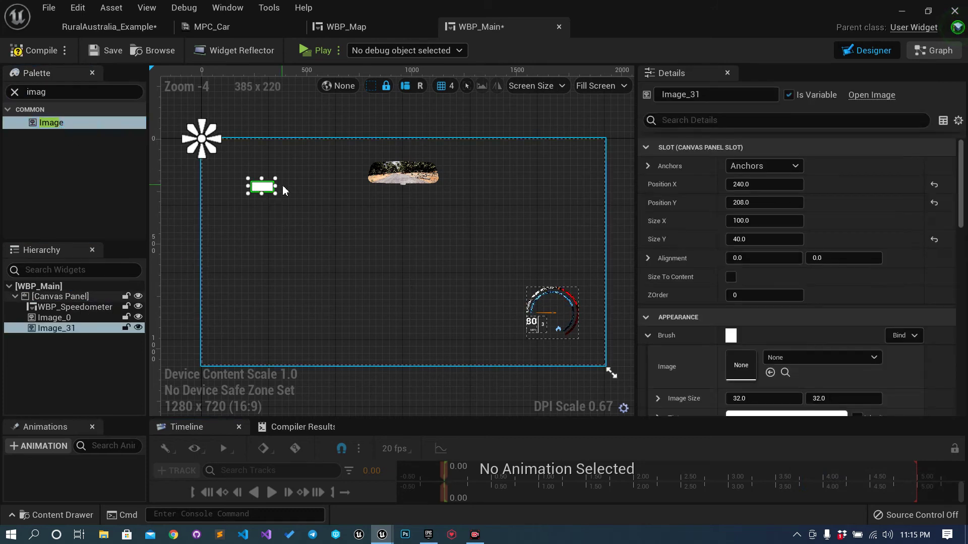
{"action": "left_click", "coordinate": [764, 166]}
{"action": "left_click", "coordinate": [746, 194]}
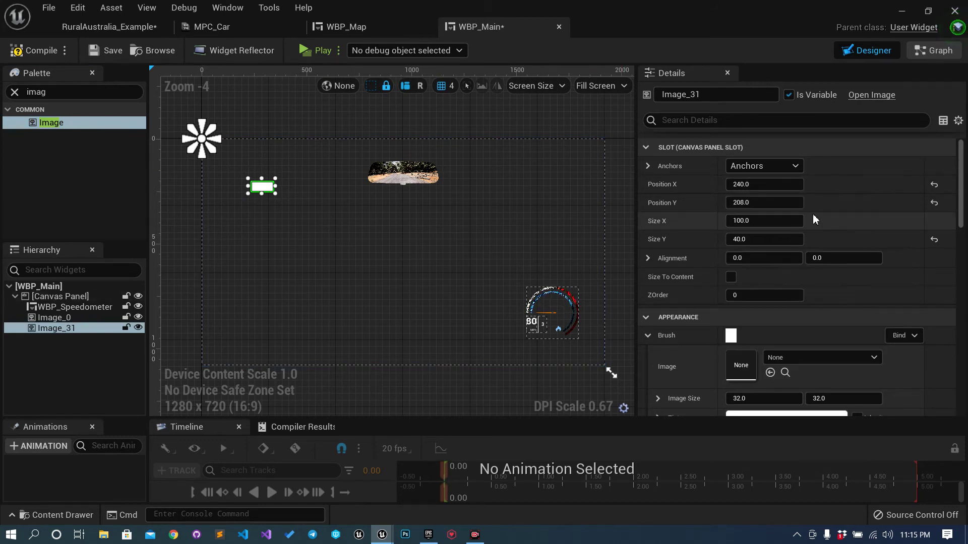
{"action": "left_click", "coordinate": [771, 225]}
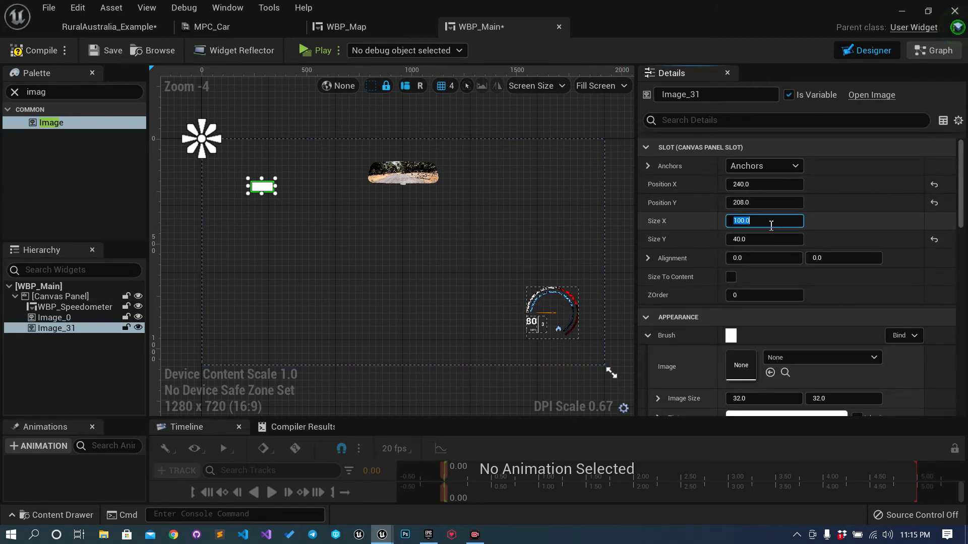
{"action": "type", "text": "200"}
{"action": "key", "text": "Tab"}
{"action": "type", "text": "20"}
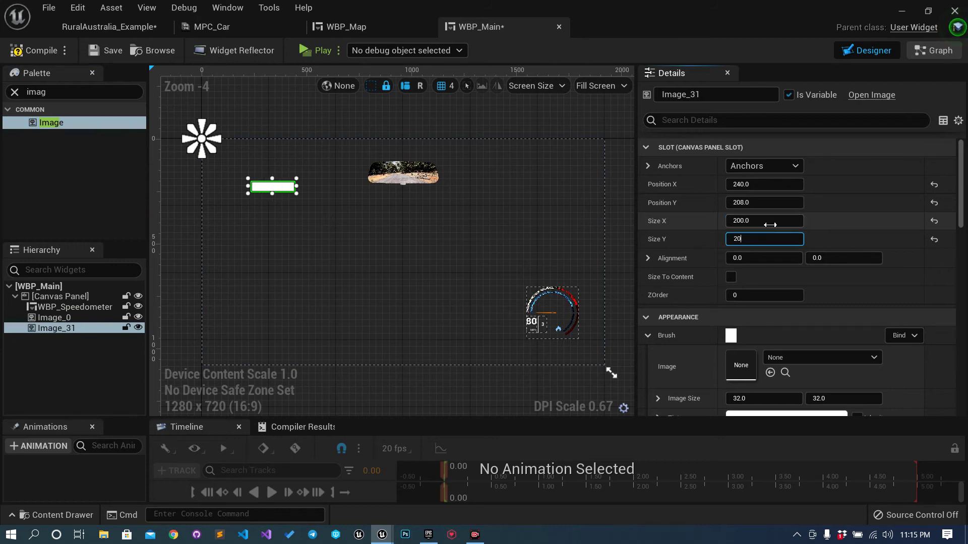
{"action": "type", "text": "0"}
{"action": "key", "text": "Return"}
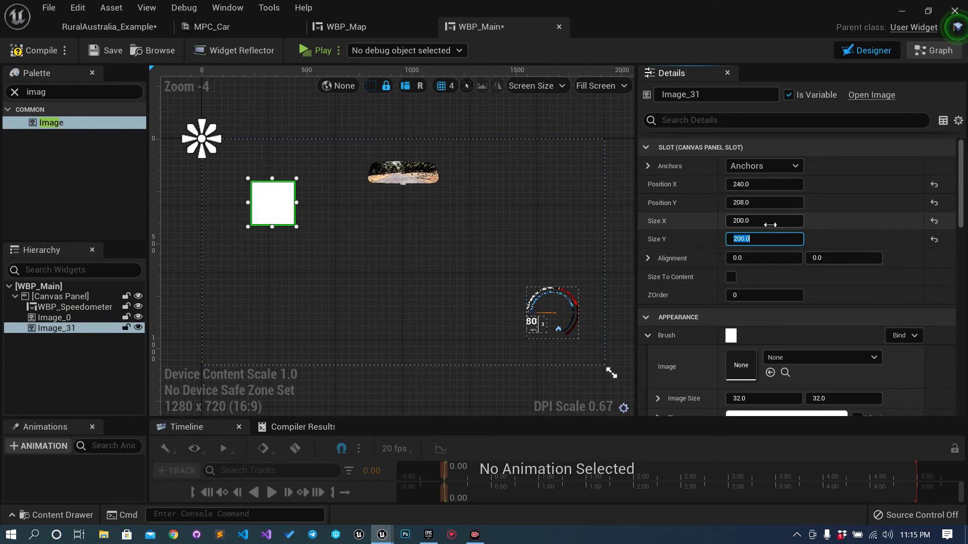
{"action": "left_click", "coordinate": [773, 189]}
{"action": "type", "text": "15"}
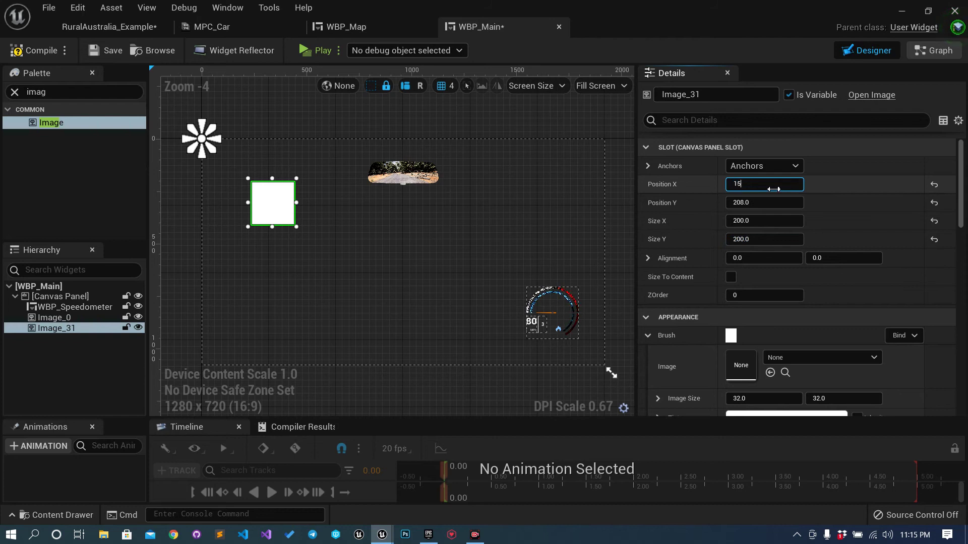
{"action": "type", "text": "0"}
{"action": "key", "text": "Tab"}
{"action": "key", "text": "Return"}
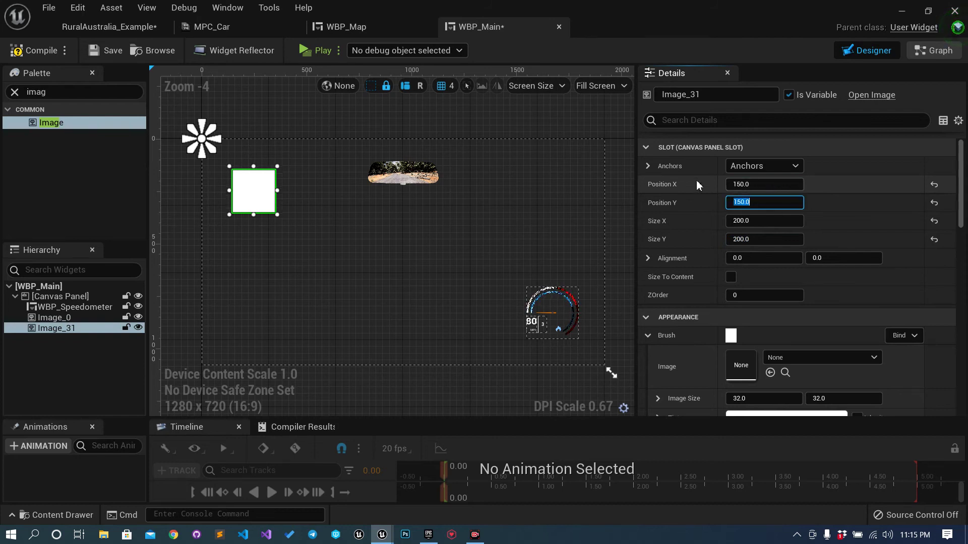
{"action": "scroll", "coordinate": [820, 288], "scroll_direction": "down", "scroll_amount": 2}
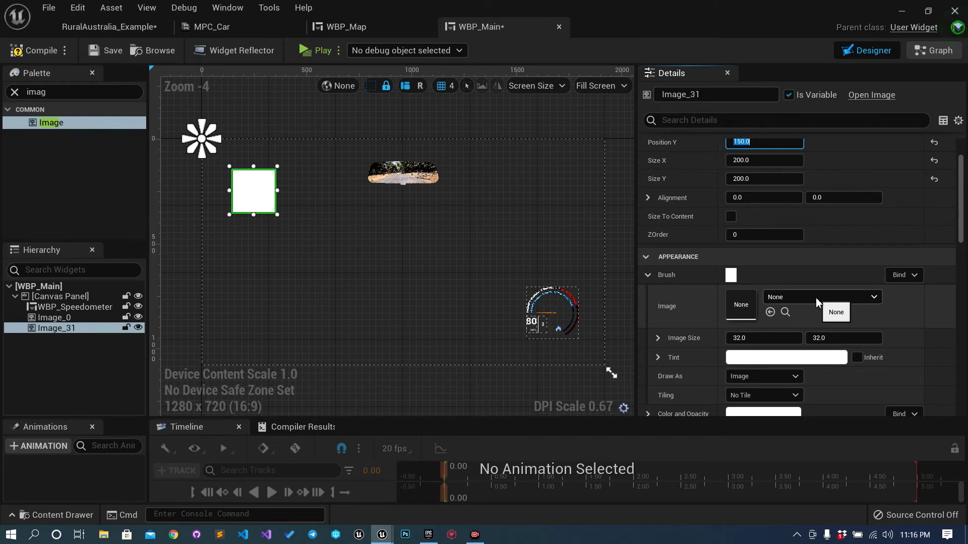
{"action": "left_click", "coordinate": [312, 333]}
{"action": "left_click", "coordinate": [51, 329]}
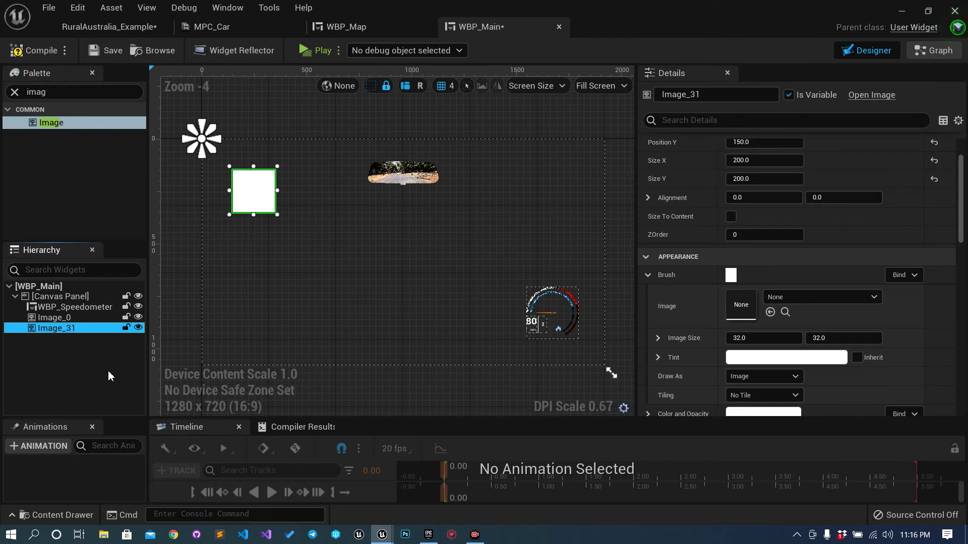
{"action": "key", "text": "Delete"}
{"action": "left_click", "coordinate": [14, 94]}
Step: Add the user-created WBP Map widget to WBP_Main as a child of the Canvas Panel
{"action": "scroll", "coordinate": [45, 195], "scroll_direction": "down", "scroll_amount": 2}
{"action": "left_click", "coordinate": [12, 220]}
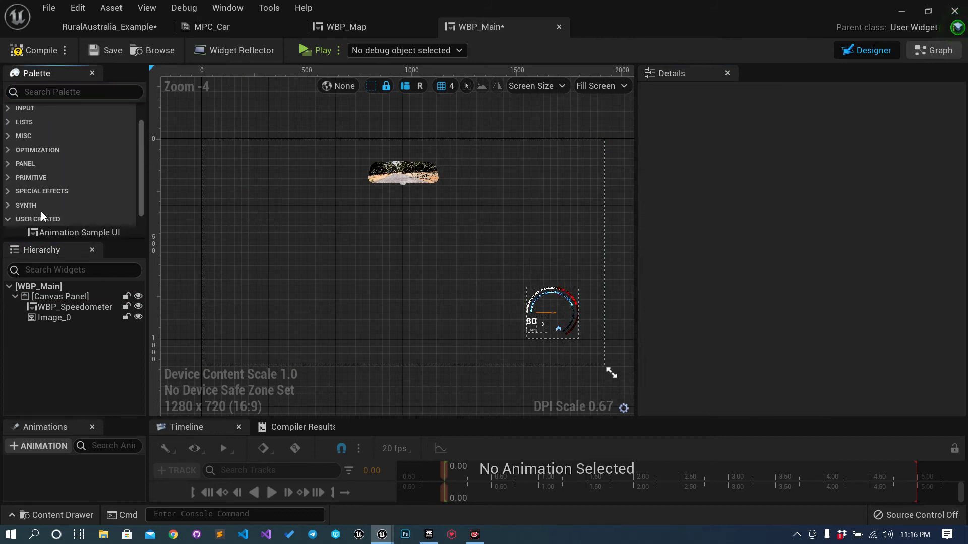
{"action": "scroll", "coordinate": [30, 211], "scroll_direction": "down", "scroll_amount": 2}
{"action": "left_click", "coordinate": [57, 207]}
{"action": "mouse_move", "coordinate": [58, 225]}
{"action": "left_mouse_down"}
{"action": "mouse_move", "coordinate": [57, 302]}
{"action": "mouse_move", "coordinate": [73, 328]}
{"action": "left_mouse_up"}
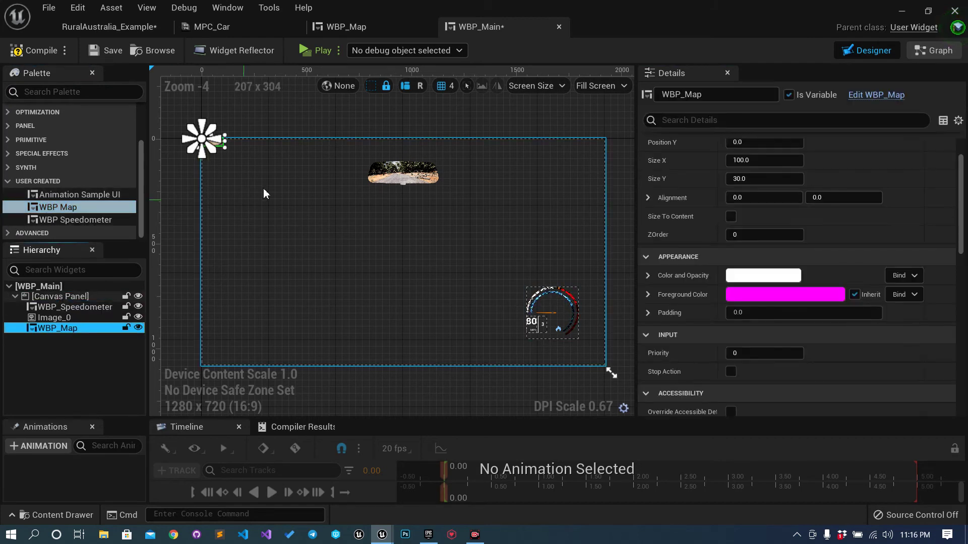
Step: Set the WBP_Map widget's size to 200 in X and 200 in Y
{"action": "scroll", "coordinate": [770, 204], "scroll_direction": "up", "scroll_amount": 2}
{"action": "left_click", "coordinate": [767, 221]}
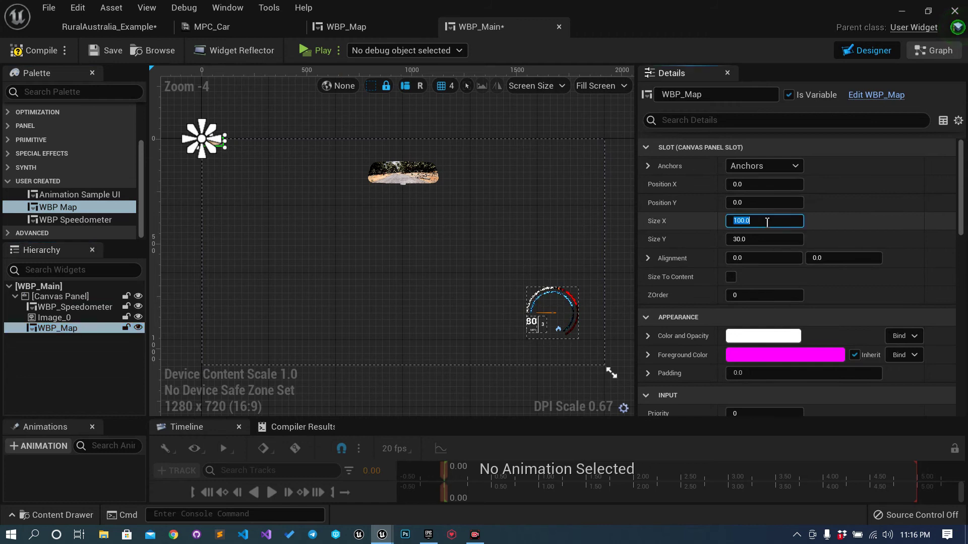
{"action": "type", "text": "200"}
{"action": "key", "text": "Tab"}
{"action": "type", "text": "20"}
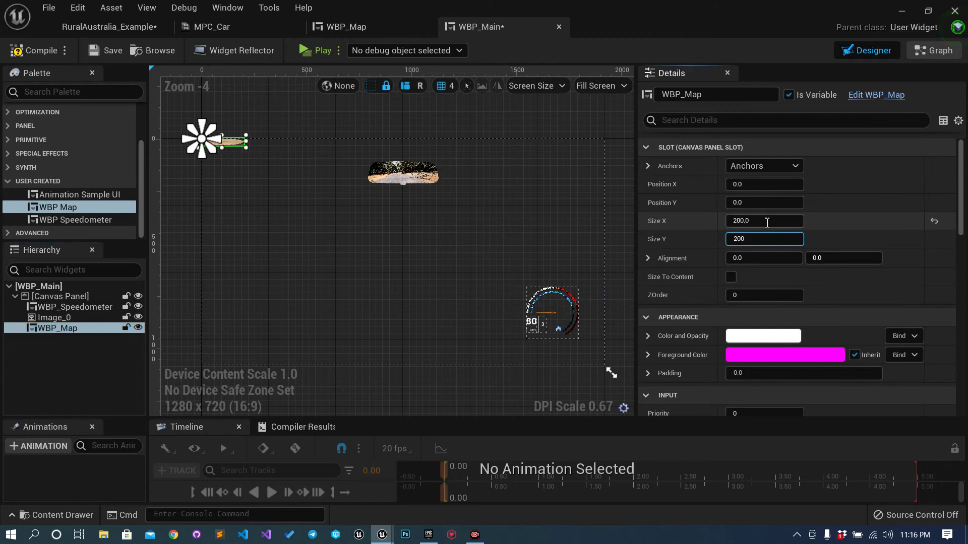
{"action": "key", "text": "Return"}
Step: Position the WBP_Map widget at X 150 and Y 150 on the canvas
{"action": "left_click", "coordinate": [766, 187]}
{"action": "type", "text": "150"}
{"action": "key", "text": "Tab"}
{"action": "type", "text": "150"}
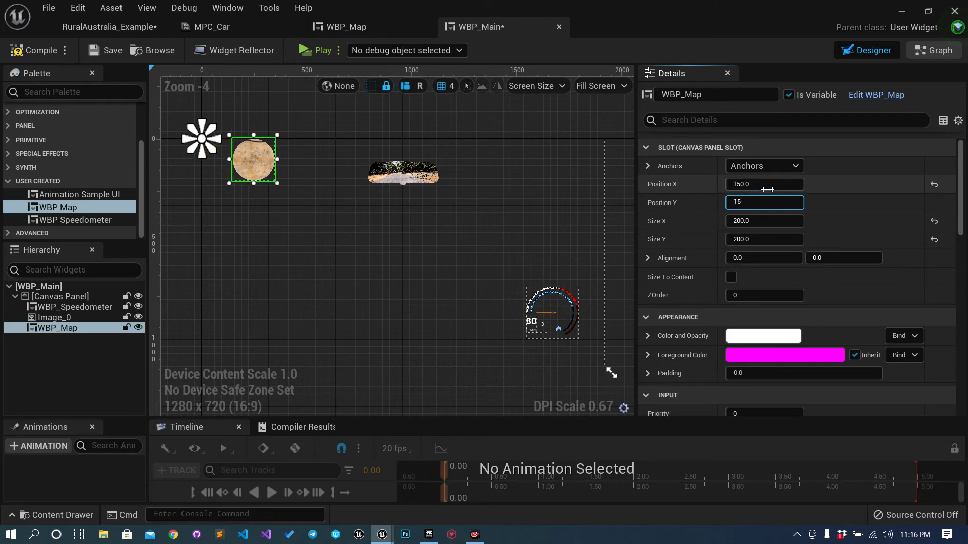
{"action": "key", "text": "Return"}
{"action": "left_click", "coordinate": [763, 166]}
{"action": "left_click", "coordinate": [624, 168]}
Step: Compile and save WBP_Main, then deselect the map widget
{"action": "left_click", "coordinate": [39, 50]}
{"action": "left_click", "coordinate": [103, 50]}
{"action": "left_click", "coordinate": [298, 246]}
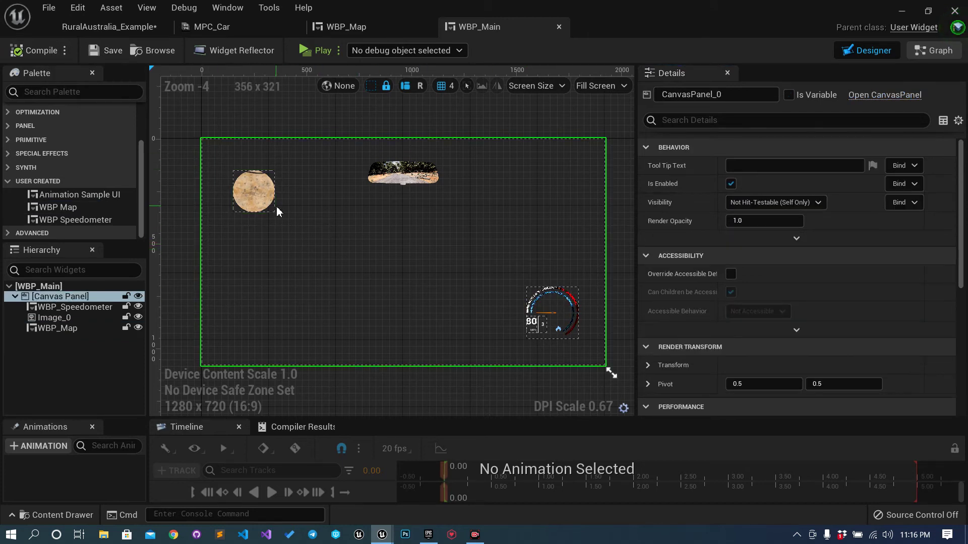
Step: Play the RuralAustralia_Example level, drive the car along the road to test the minimap's scrolling, and end the preview
{"action": "left_click", "coordinate": [116, 30]}
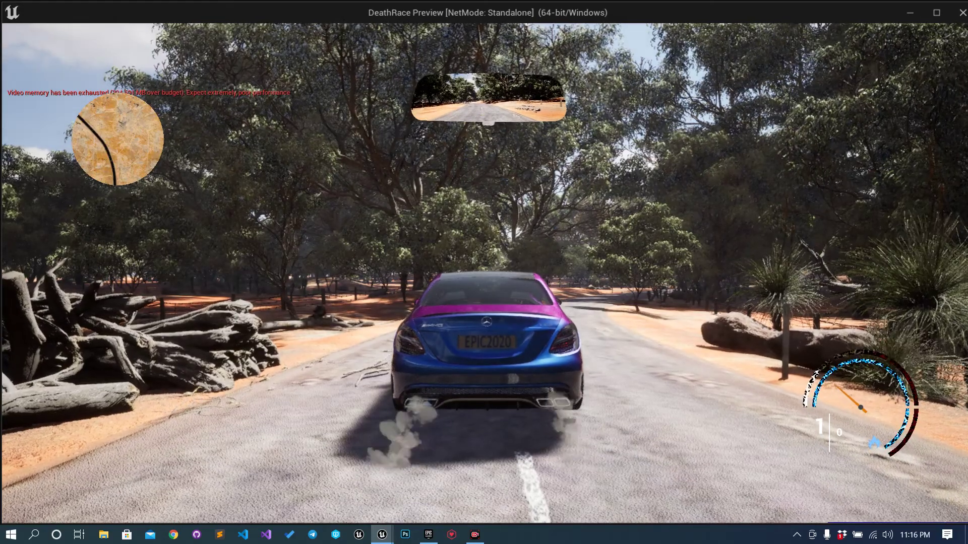
{"action": "key", "text": "w"}
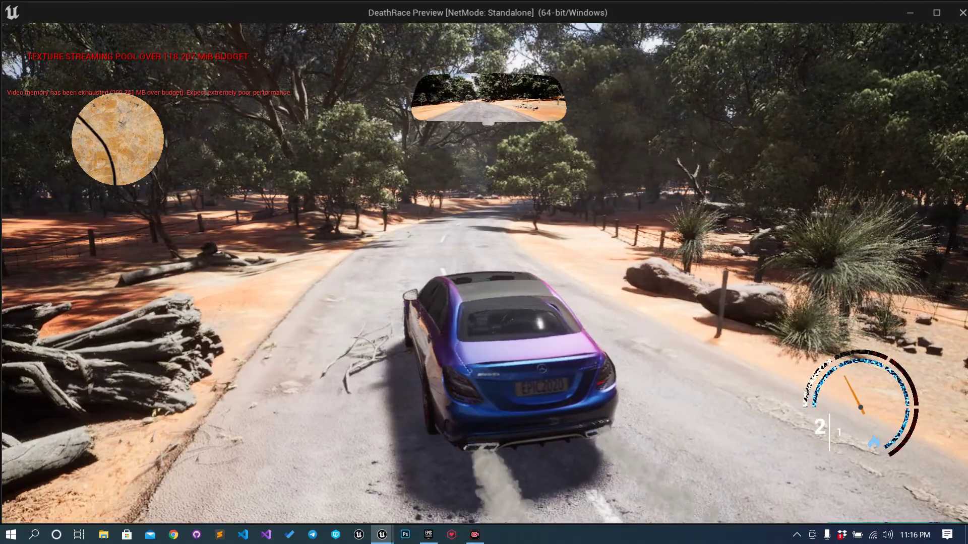
{"action": "key", "text": "w"}
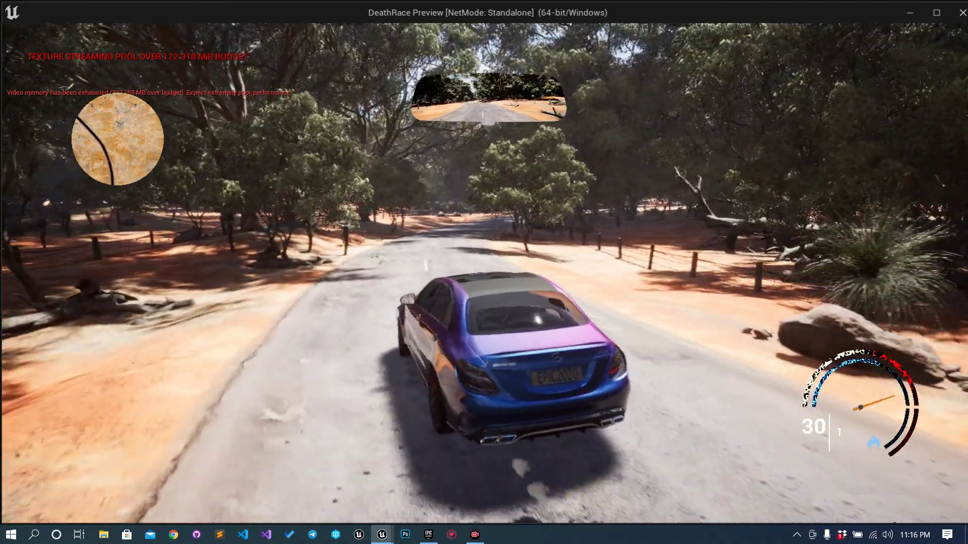
{"action": "key", "text": "w"}
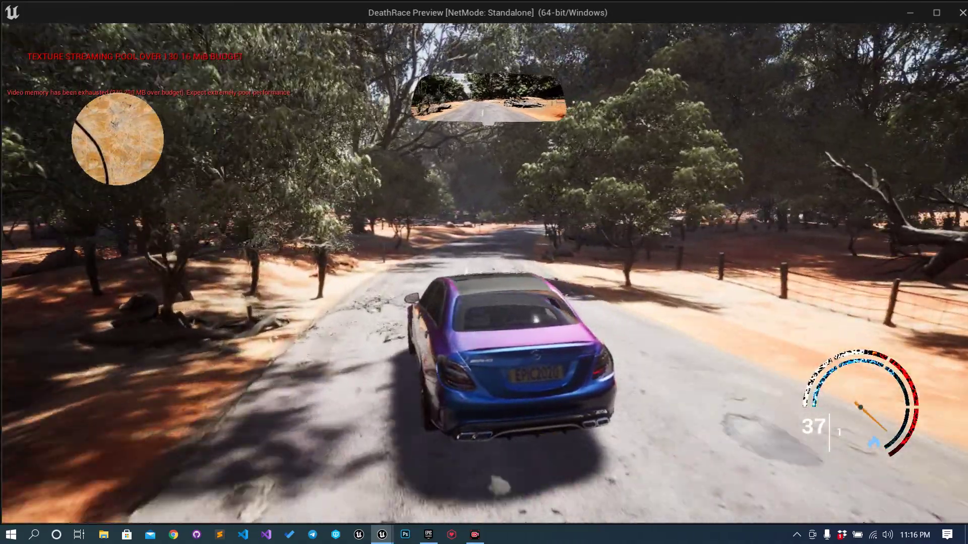
{"action": "key", "text": "w"}
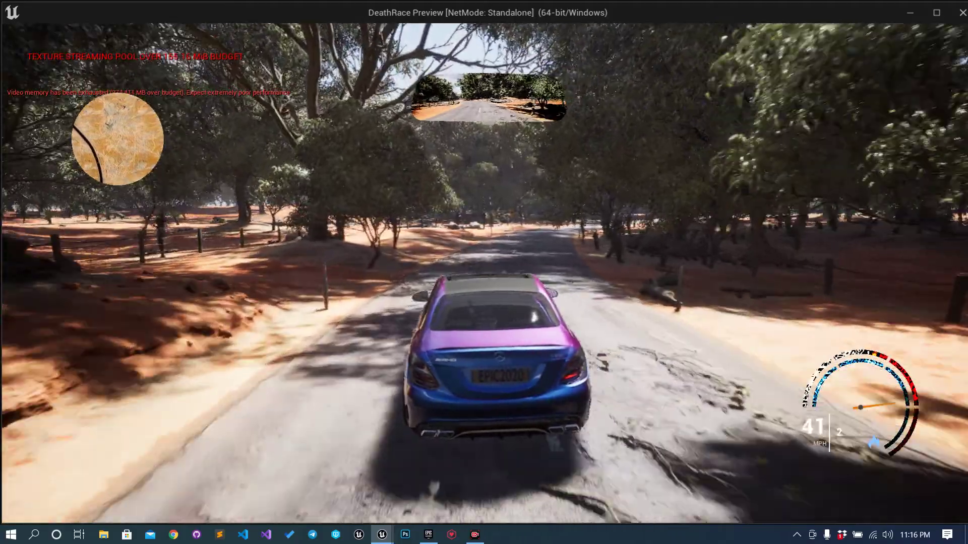
{"action": "key", "text": "w"}
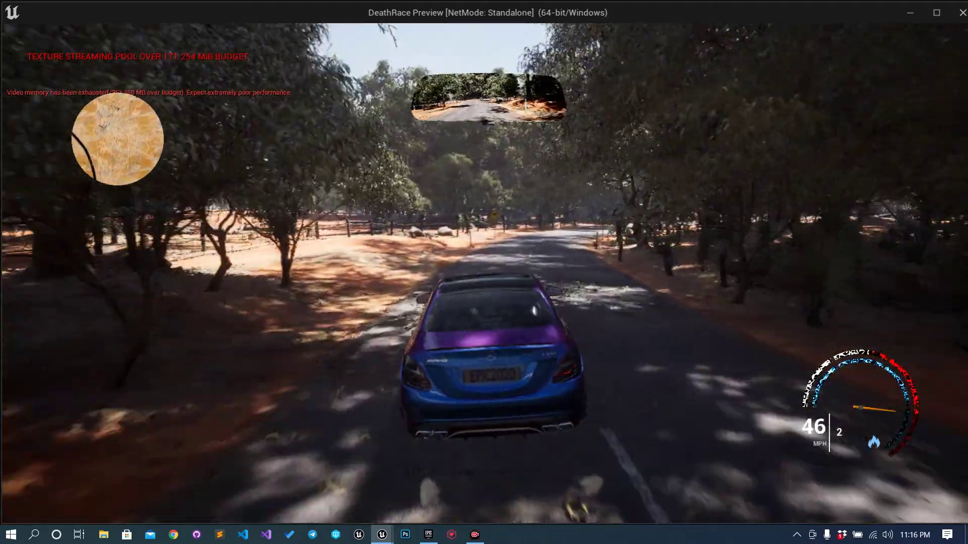
{"action": "key", "text": "s"}
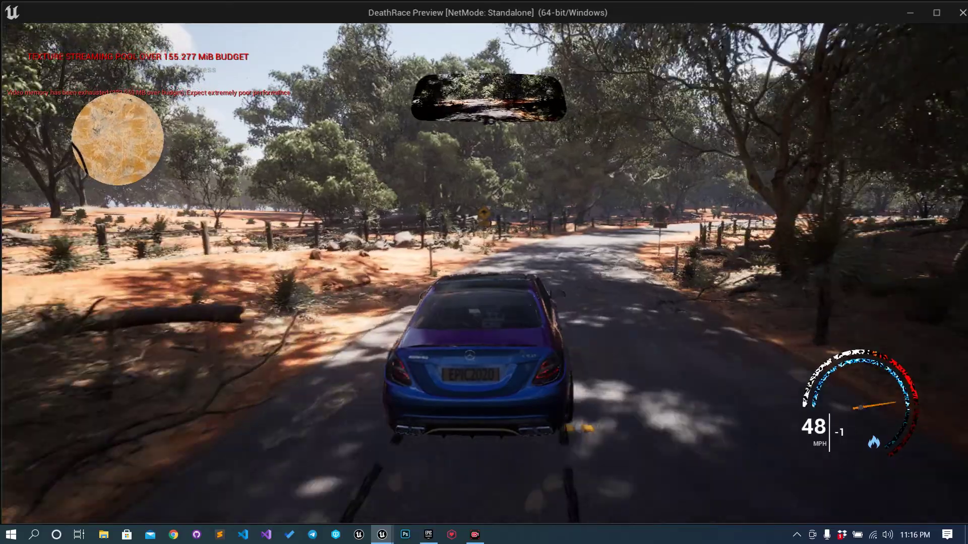
{"action": "key", "text": "s"}
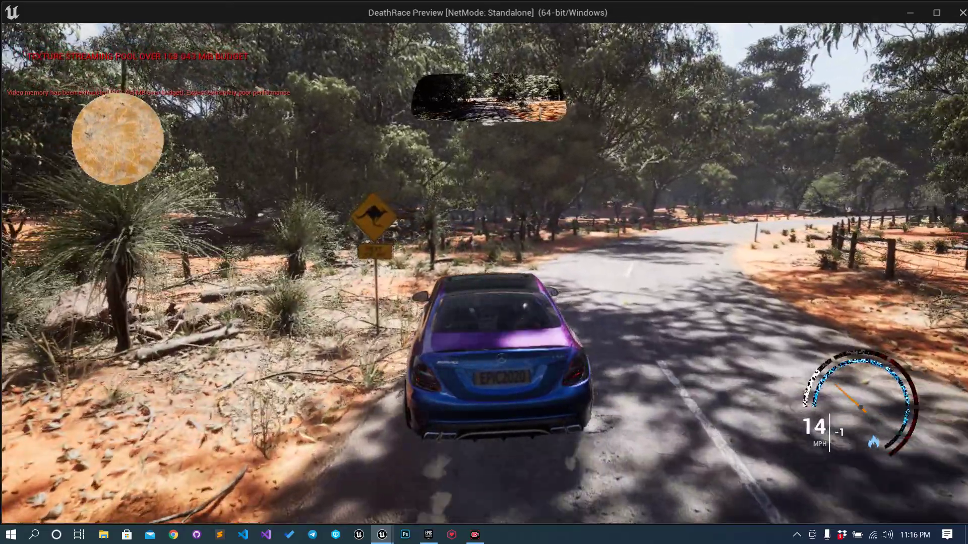
{"action": "key", "text": "Escape"}
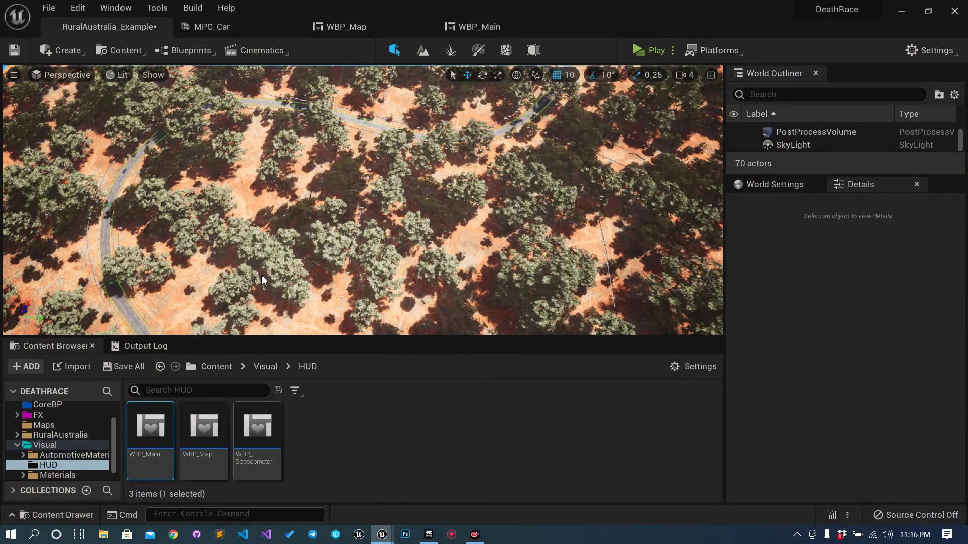
{"action": "mouse_move", "coordinate": [262, 280]}
{"action": "right_mouse_down"}
{"action": "mouse_move", "coordinate": [263, 227]}
{"action": "mouse_move", "coordinate": [263, 272]}
{"action": "right_mouse_up"}
{"action": "left_click", "coordinate": [237, 28]}
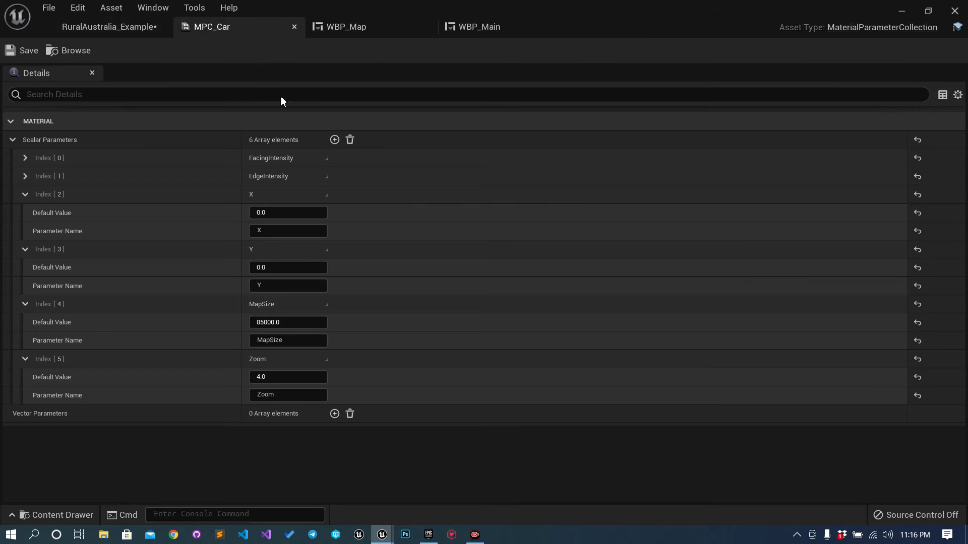
{"action": "left_click", "coordinate": [471, 27]}
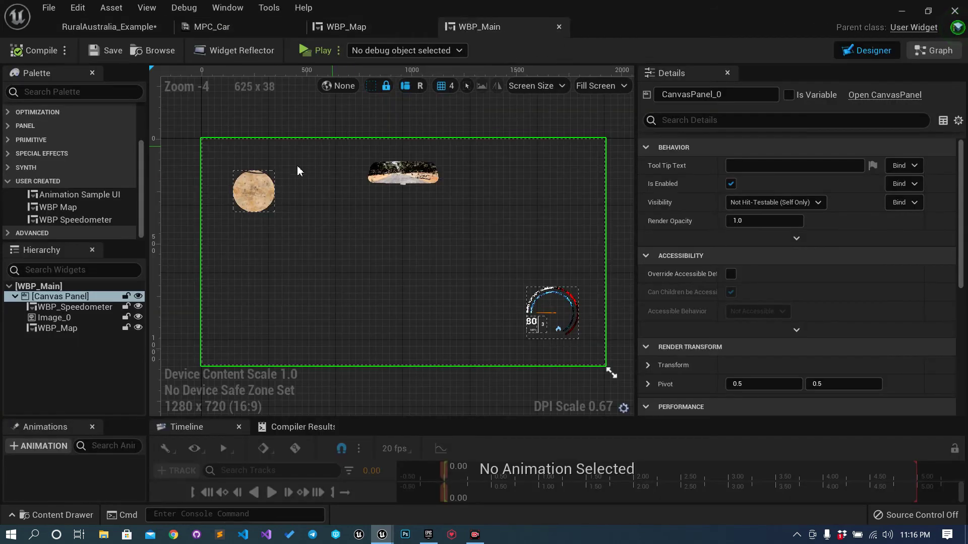
{"action": "left_click", "coordinate": [254, 190]}
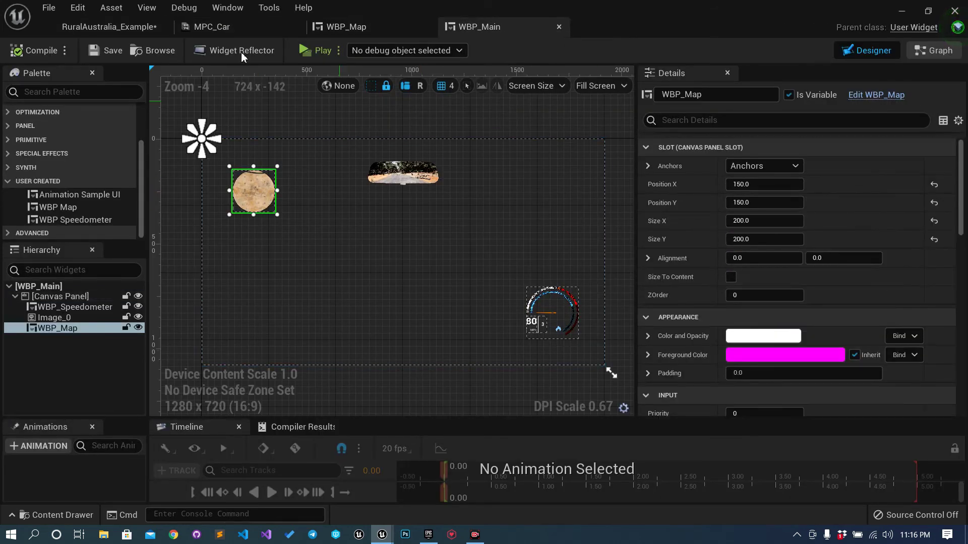
{"action": "left_click", "coordinate": [111, 8]}
{"action": "left_click", "coordinate": [452, 238]}
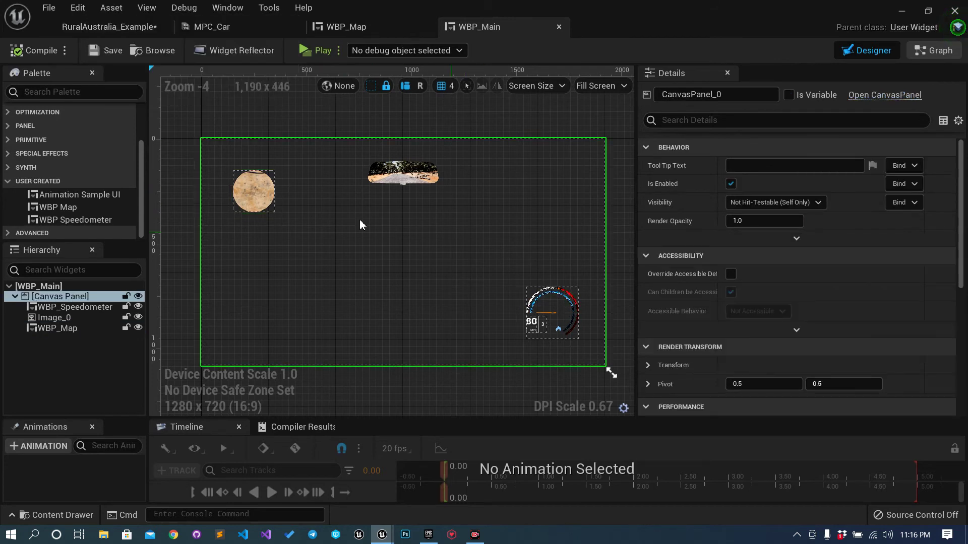
Step: Open the parent material M_Map from the MI_Map instance used by WBP_Map's I_Map image, and close the MI_Map editor
{"action": "left_click", "coordinate": [81, 329]}
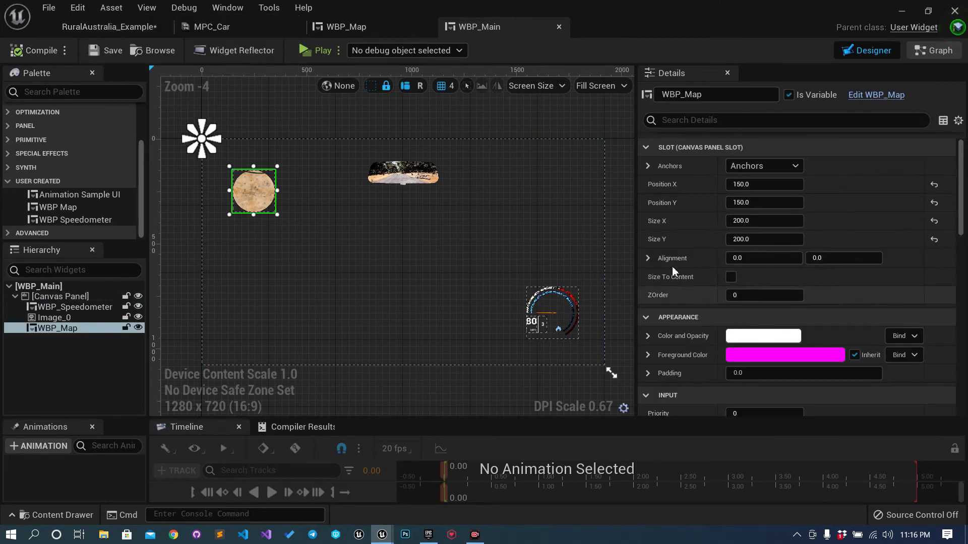
{"action": "left_click", "coordinate": [57, 330]}
{"action": "left_click", "coordinate": [347, 26]}
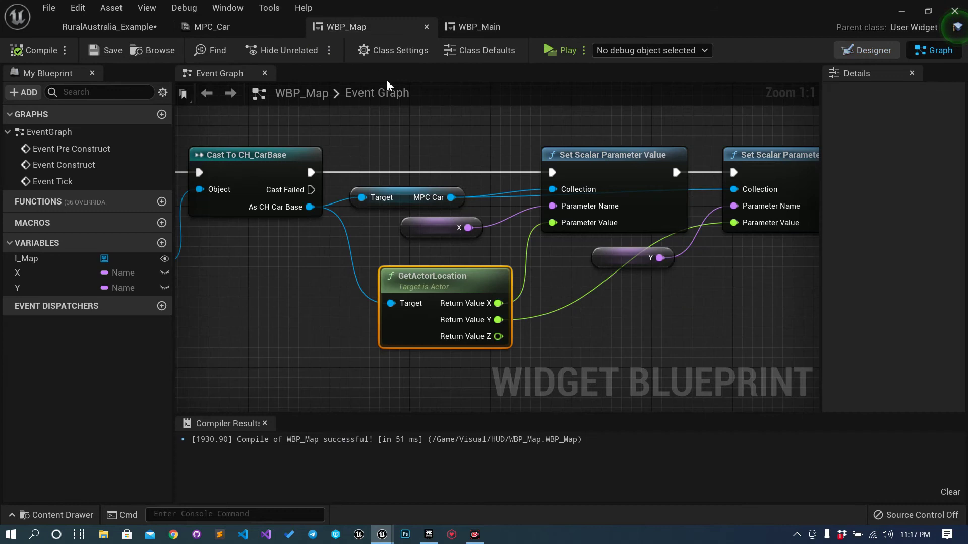
{"action": "left_click", "coordinate": [870, 50]}
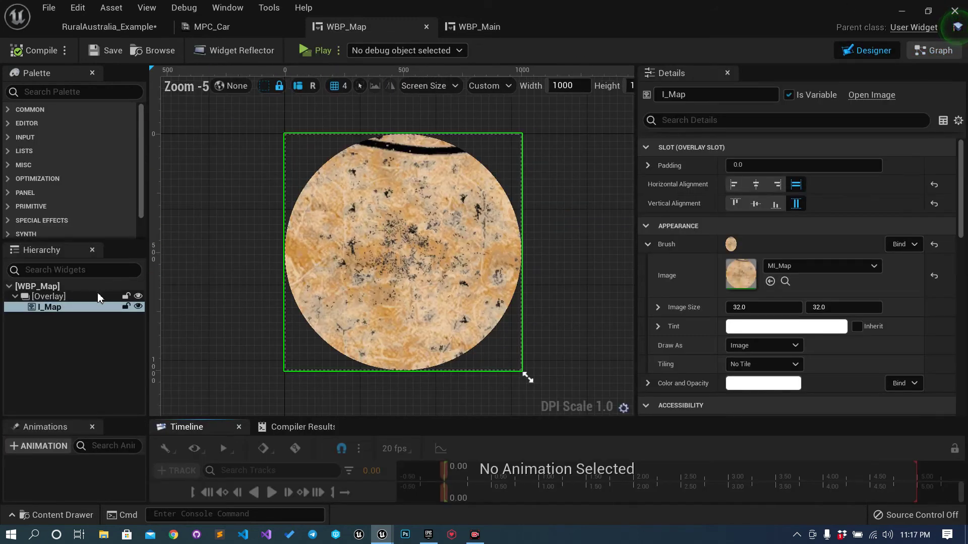
{"action": "double_click", "coordinate": [741, 275]}
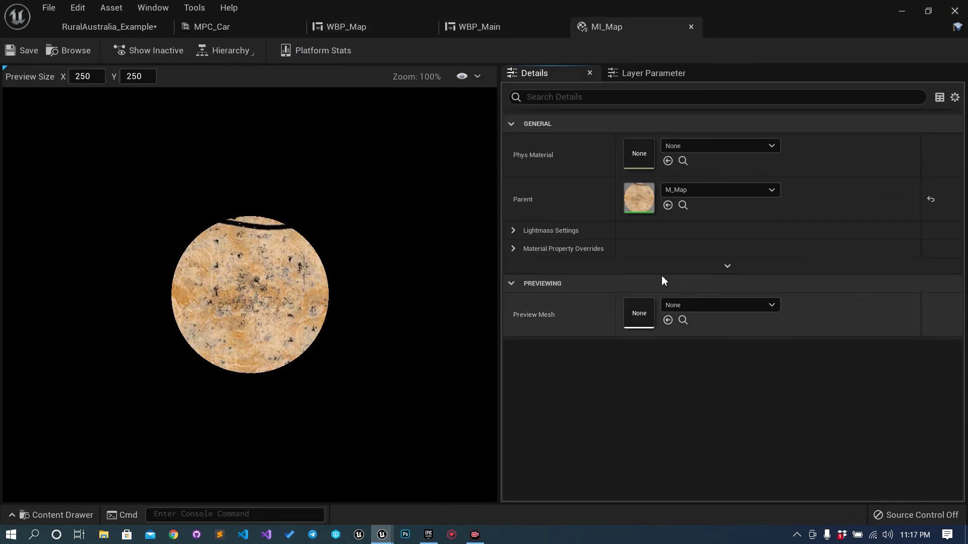
{"action": "double_click", "coordinate": [645, 201]}
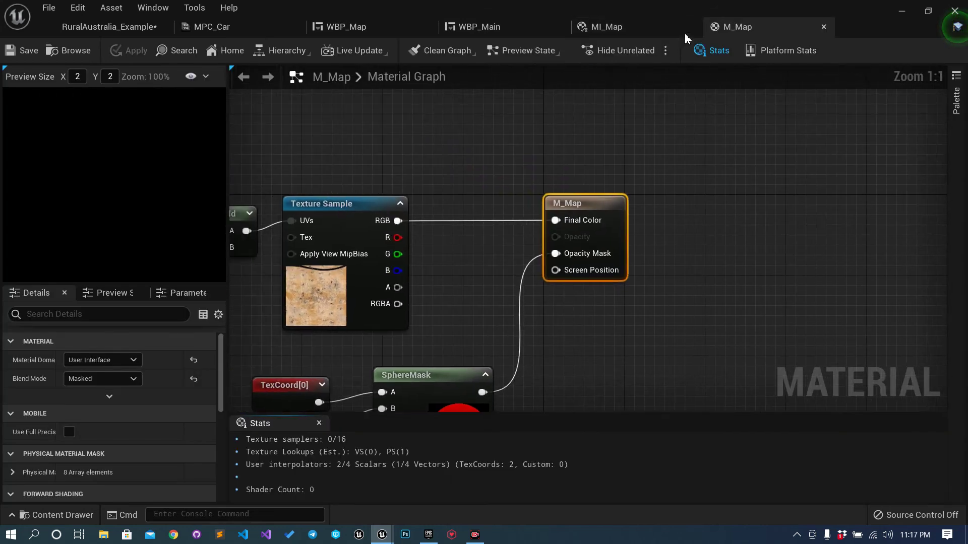
{"action": "left_click", "coordinate": [691, 27]}
Step: Connect the lower Add node directly to the Append node's B input in M_Map, bypassing Multiply(,-1), and save the material
{"action": "right_click_drag", "start_coordinate": [530, 165], "coordinate": [676, 285]}
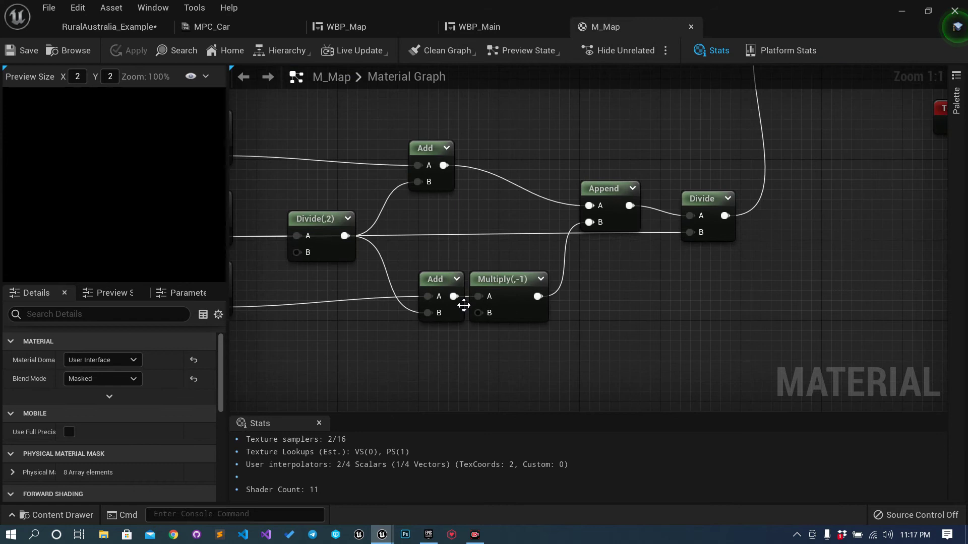
{"action": "left_click_drag", "start_coordinate": [454, 296], "coordinate": [588, 223]}
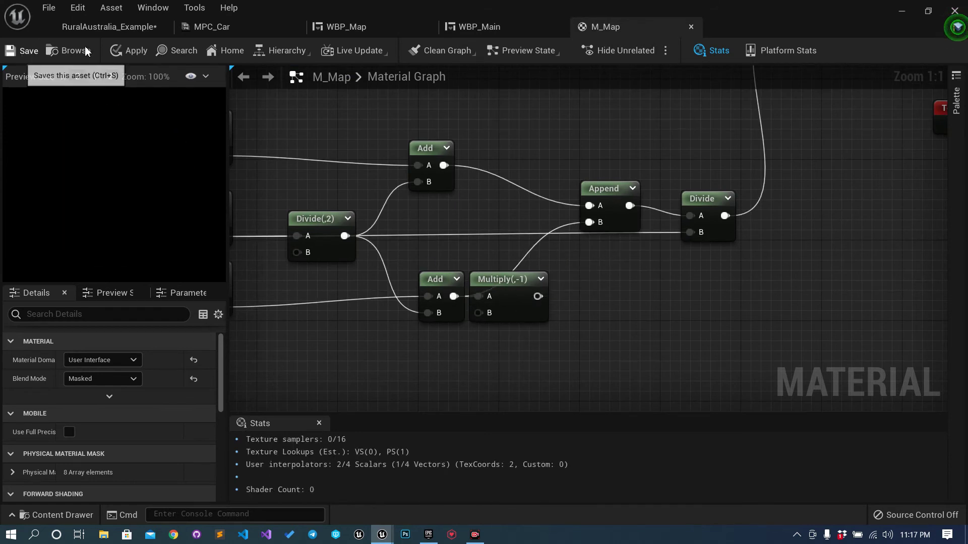
{"action": "left_click", "coordinate": [23, 50]}
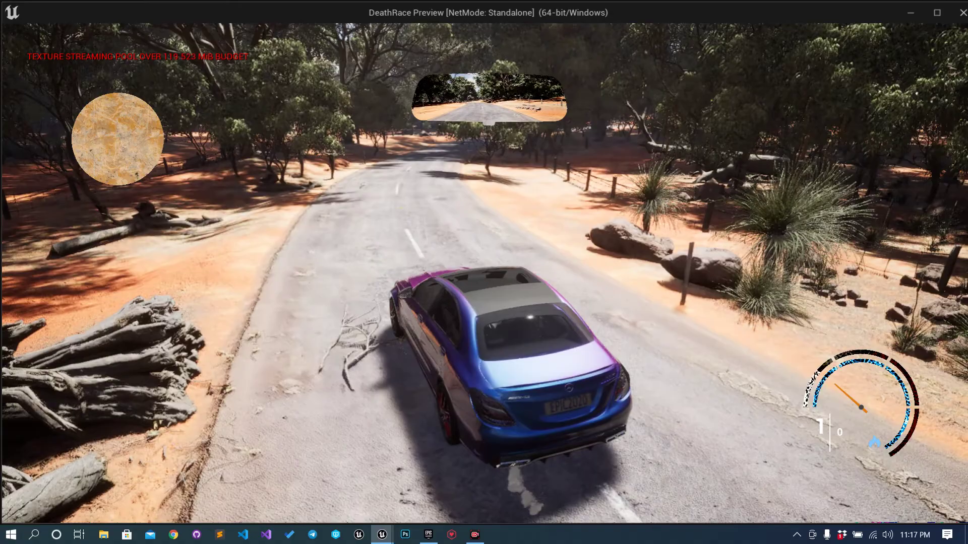
Step: Drive the car forward in the level preview to test the minimap with the bypassed Multiply node, and return to M_Map
{"action": "key", "text": "w"}
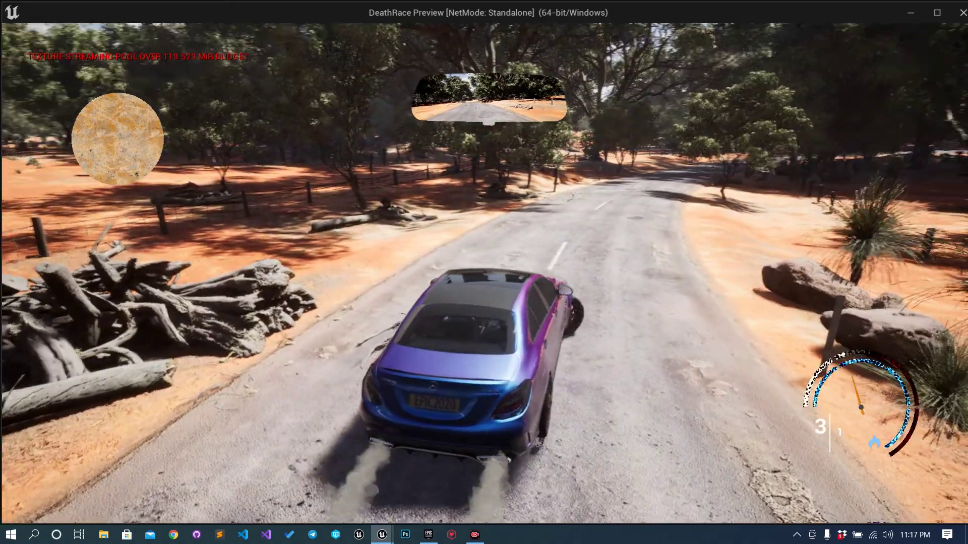
{"action": "key", "text": "w"}
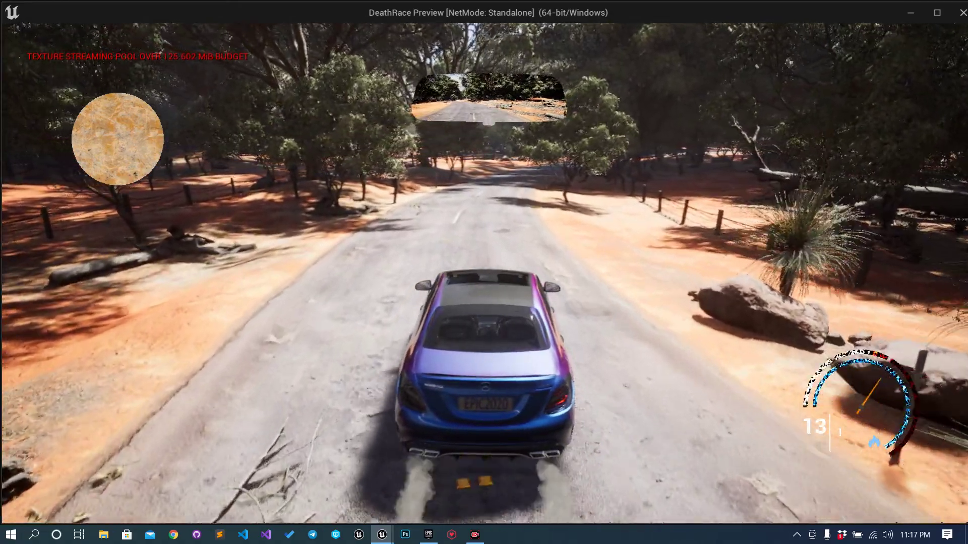
{"action": "key", "text": "w"}
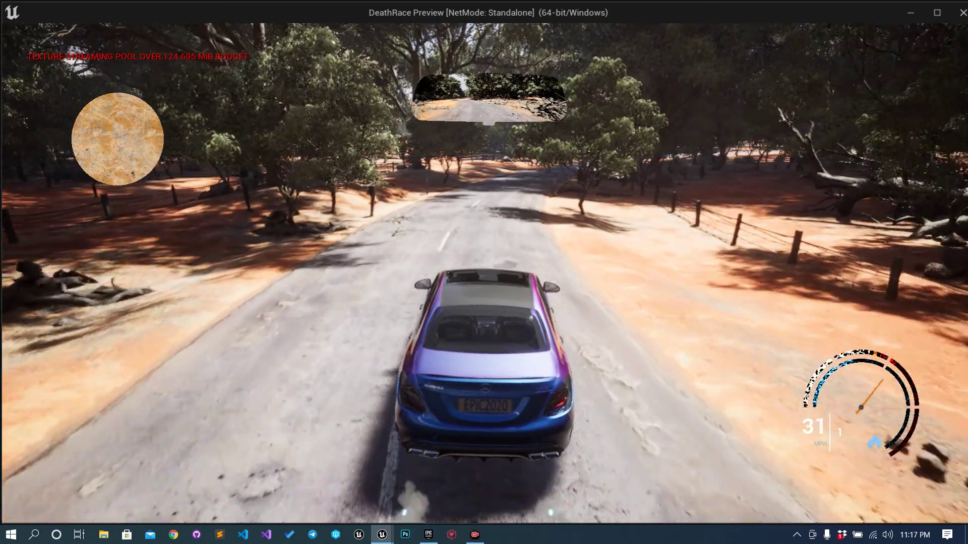
{"action": "key", "text": "w"}
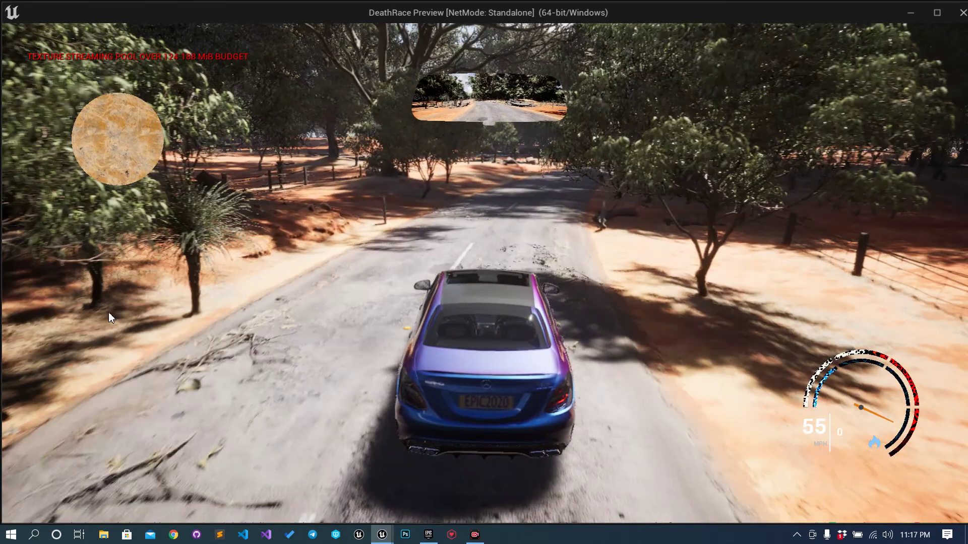
{"action": "key", "text": "alt+Tab"}
Step: Undo the direct link from the lower Add node to Append in M_Map, and save the material
{"action": "right_click_drag", "start_coordinate": [461, 342], "coordinate": [535, 317]}
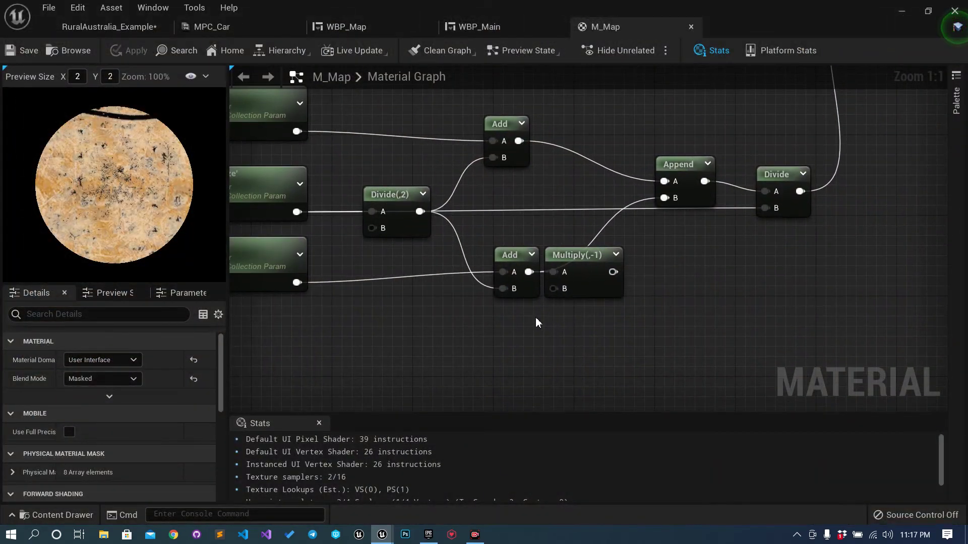
{"action": "key", "text": "ctrl+z"}
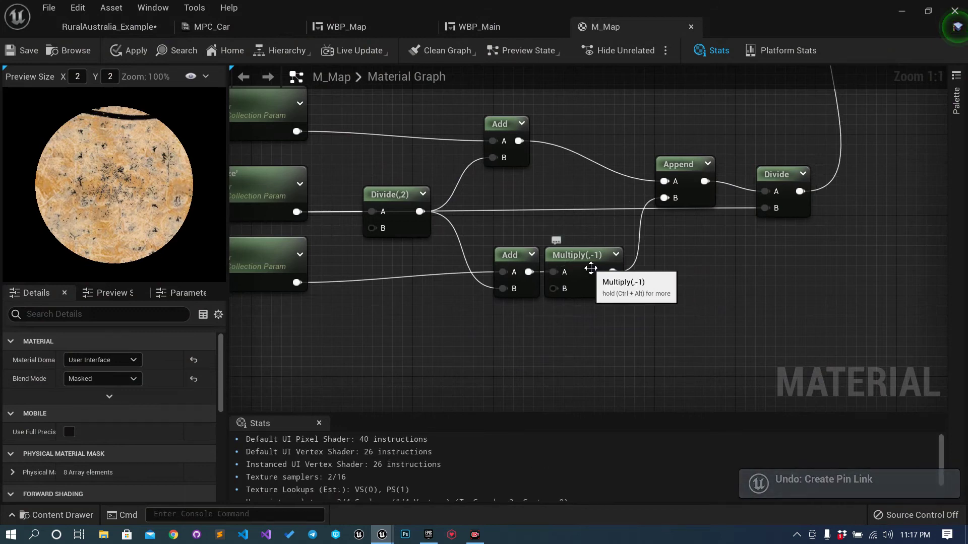
{"action": "left_click", "coordinate": [32, 52]}
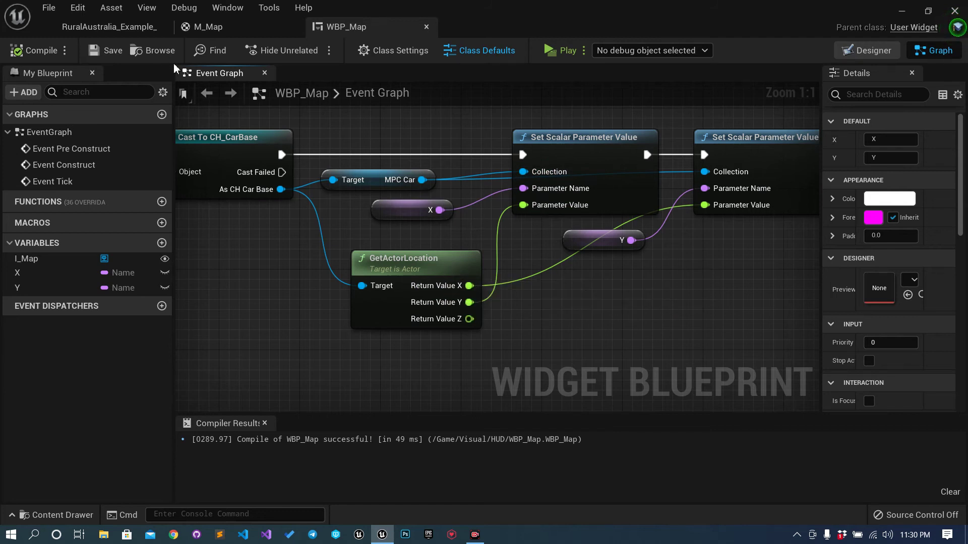
Step: Examine the M_Map material graph and the GetActorLocation wiring in WBP_Map's event graph
{"action": "left_click", "coordinate": [116, 27]}
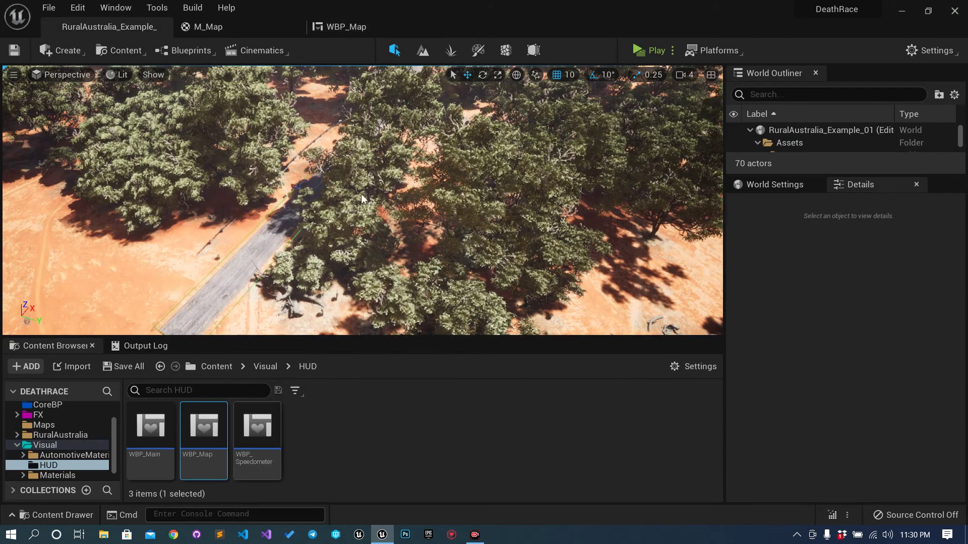
{"action": "left_click", "coordinate": [243, 26]}
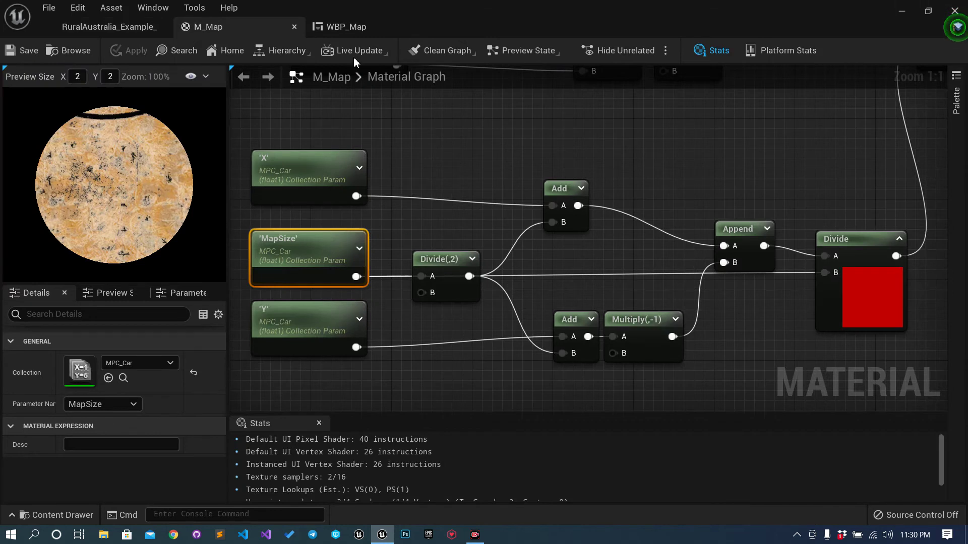
{"action": "left_click", "coordinate": [337, 26]}
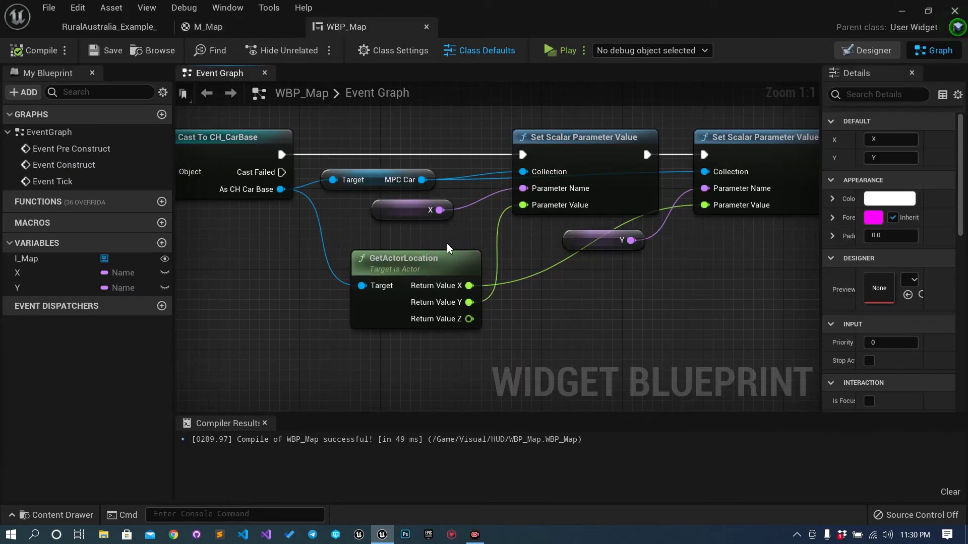
Step: Play the RuralAustralia_Example level, drive the car along the road to check that the minimap follows it, and end the preview
{"action": "left_click", "coordinate": [124, 28]}
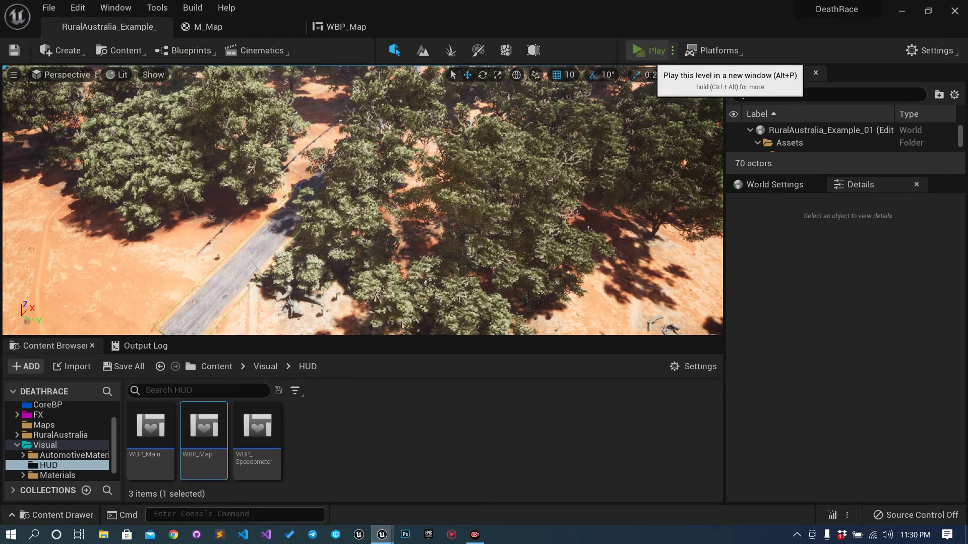
{"action": "left_click", "coordinate": [652, 50]}
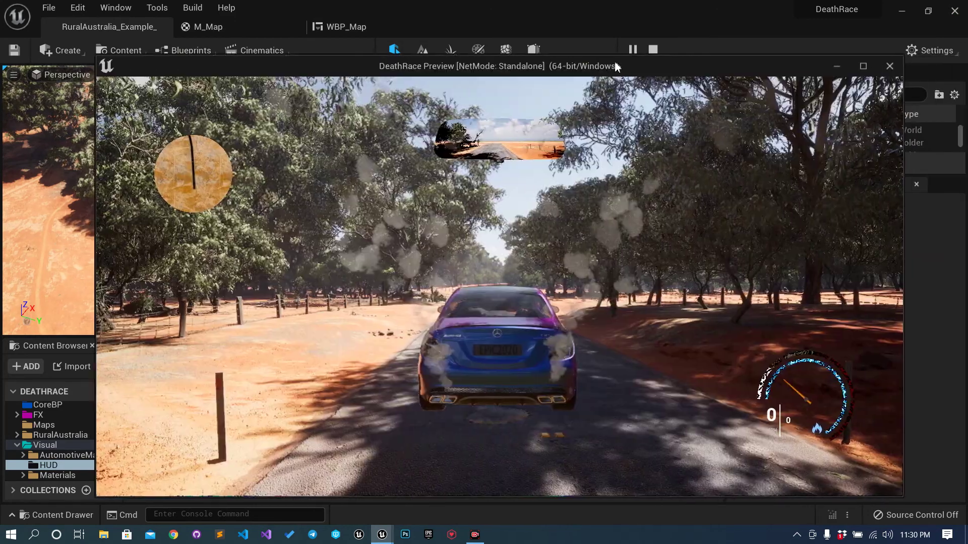
{"action": "left_click_drag", "start_coordinate": [615, 66], "coordinate": [565, 41]}
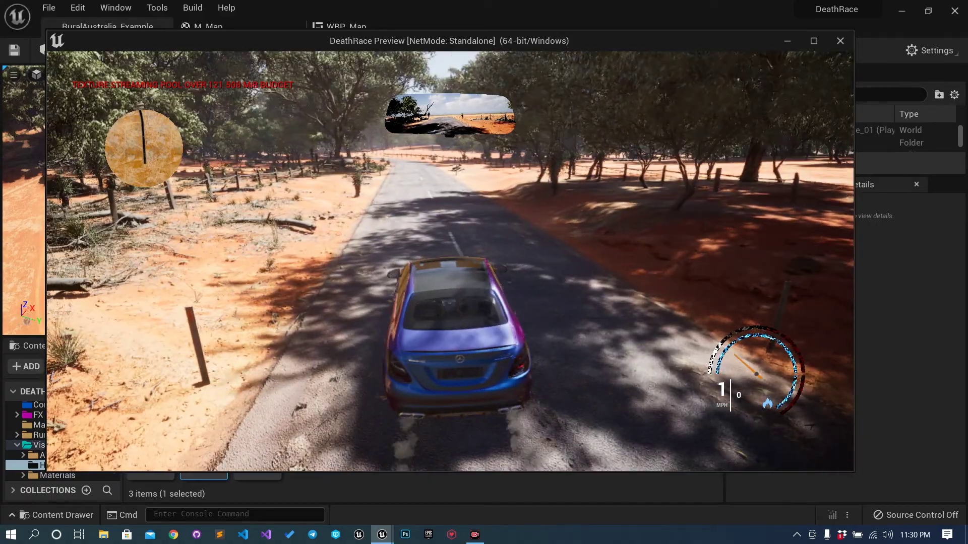
{"action": "key", "text": "w"}
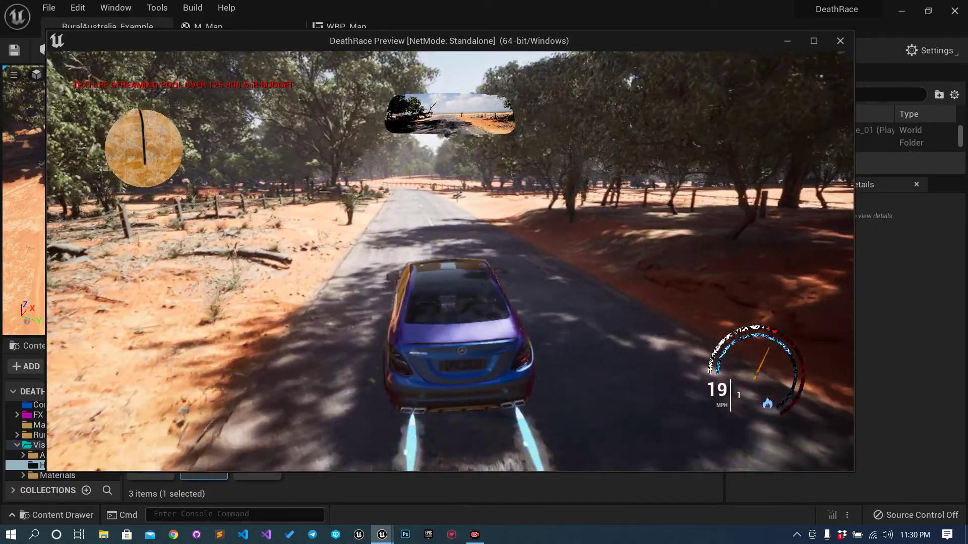
{"action": "key", "text": "w"}
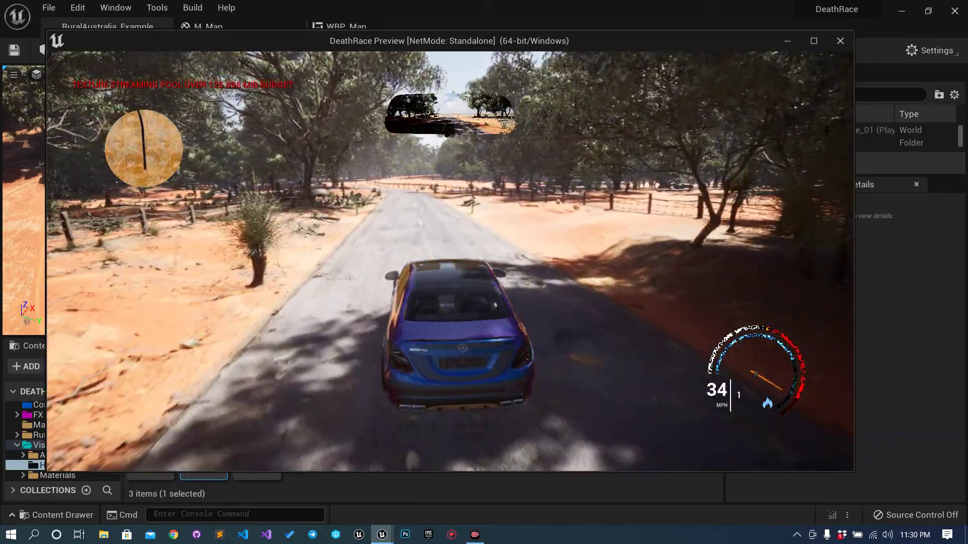
{"action": "key", "text": "w"}
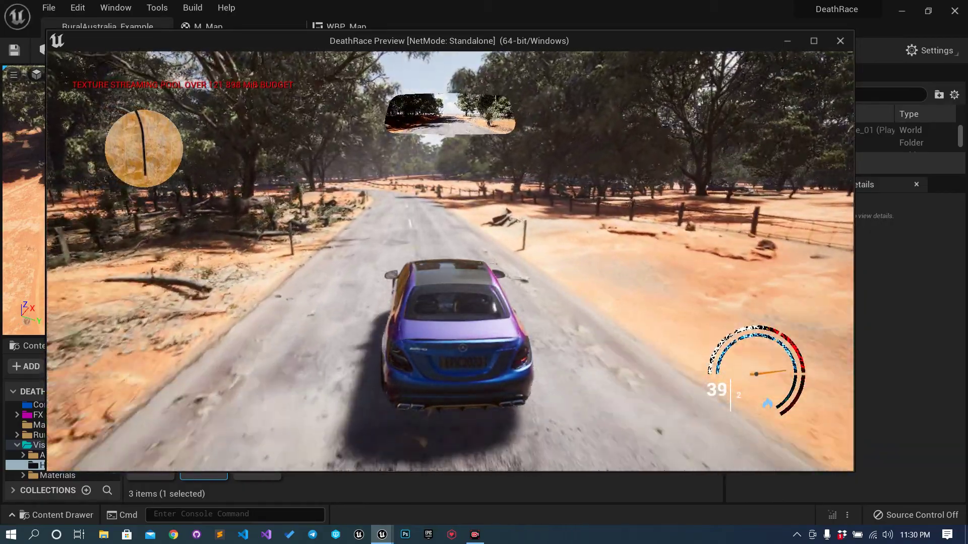
{"action": "key", "text": "w"}
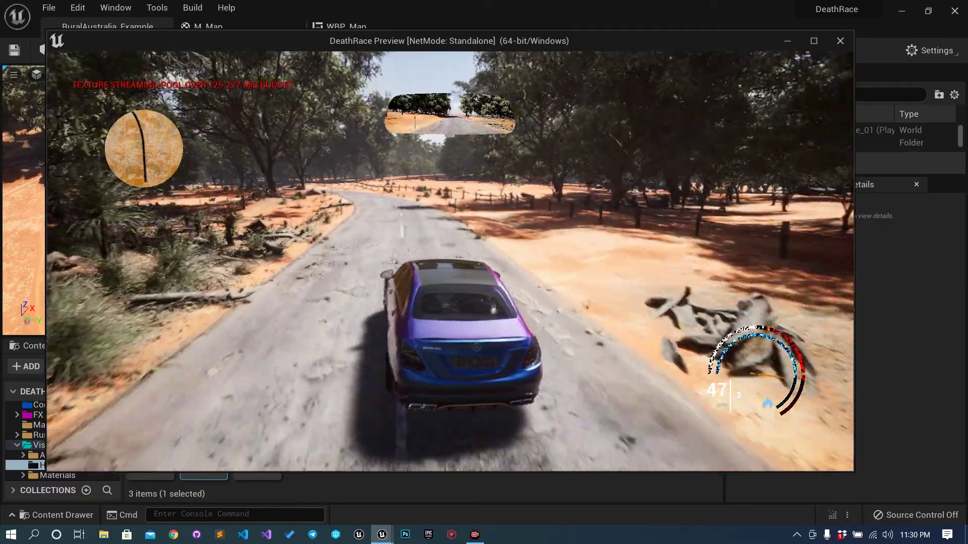
{"action": "key", "text": "w"}
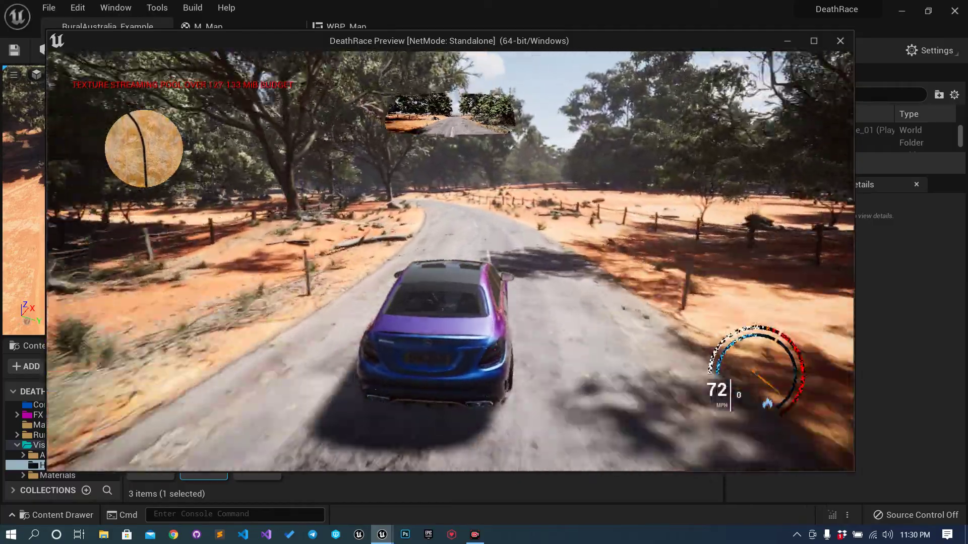
{"action": "key", "text": "w"}
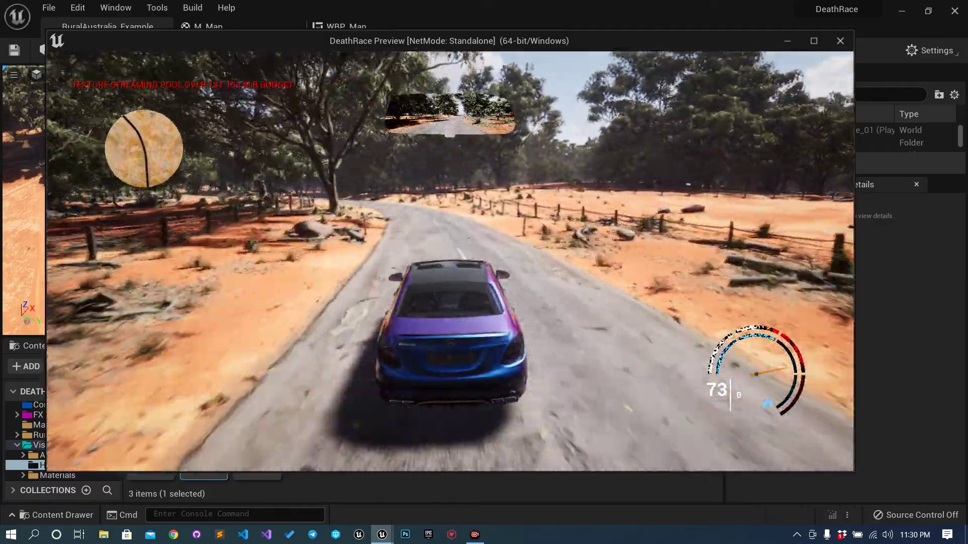
{"action": "key", "text": "w"}
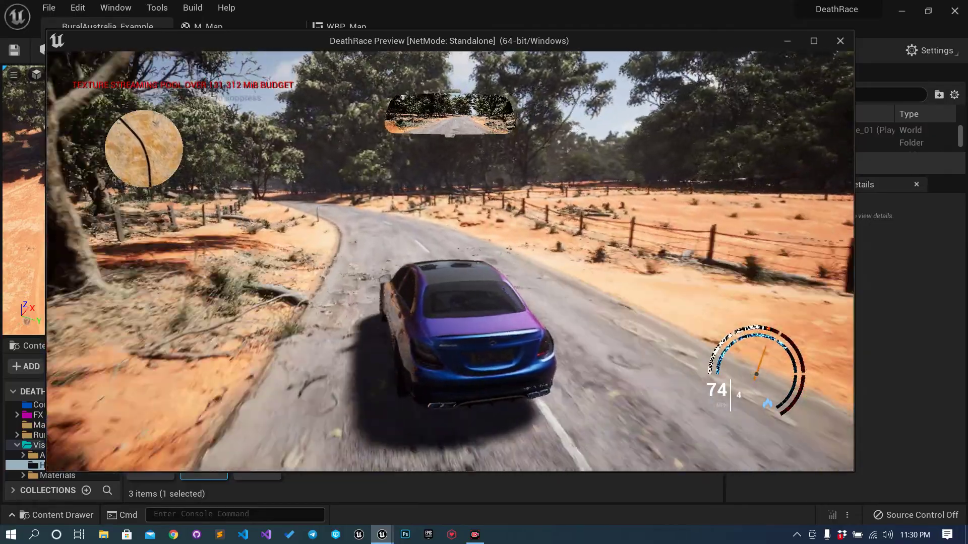
{"action": "key", "text": "w"}
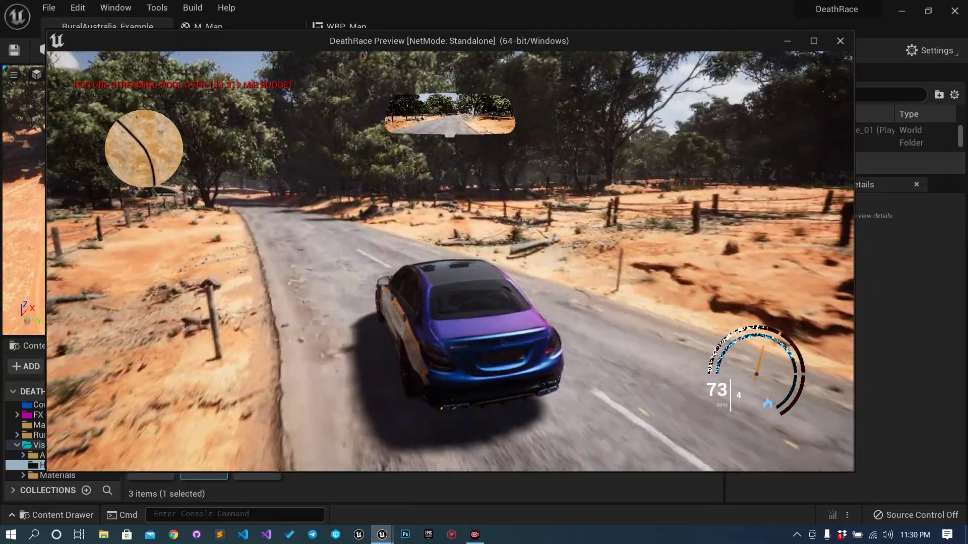
{"action": "key", "text": "Escape"}
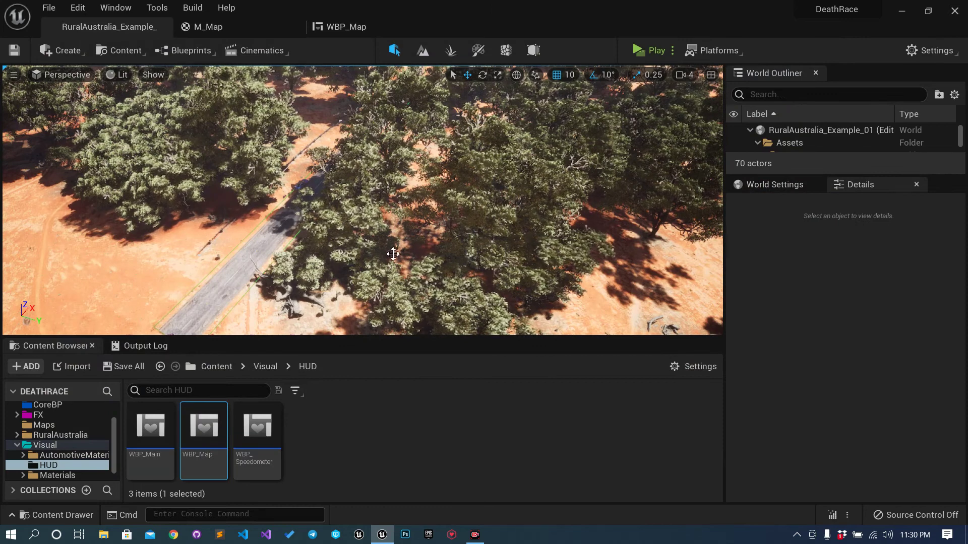
Step: Inspect the I_Map image in WBP_Map's Designer view alongside M_Map, and return to the level editor
{"action": "left_click", "coordinate": [334, 29]}
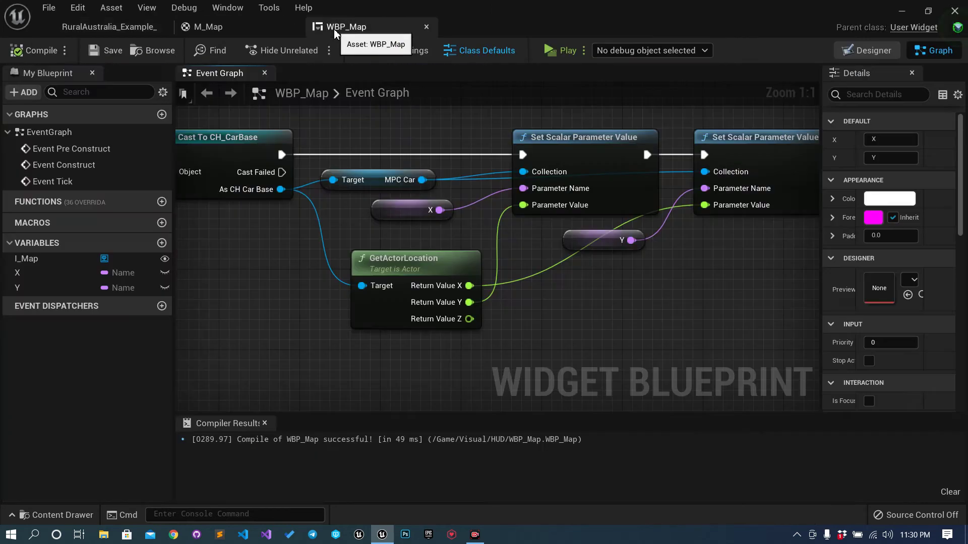
{"action": "left_click", "coordinate": [238, 31]}
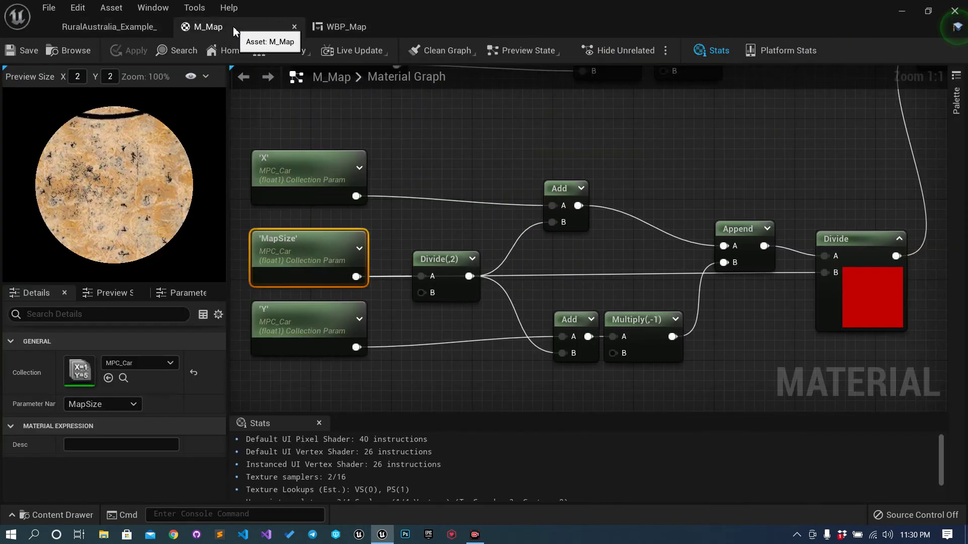
{"action": "left_click", "coordinate": [346, 28]}
{"action": "left_click", "coordinate": [873, 51]}
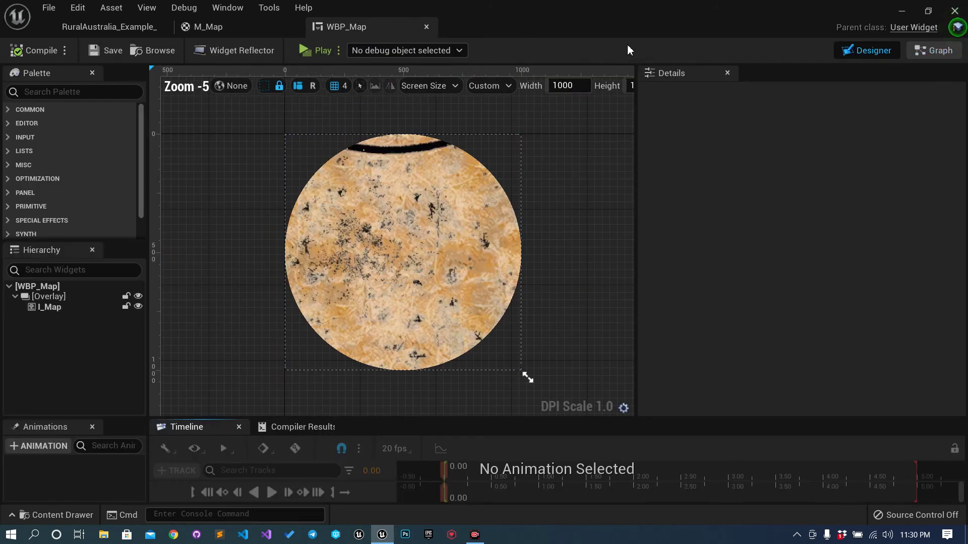
{"action": "left_click", "coordinate": [75, 309]}
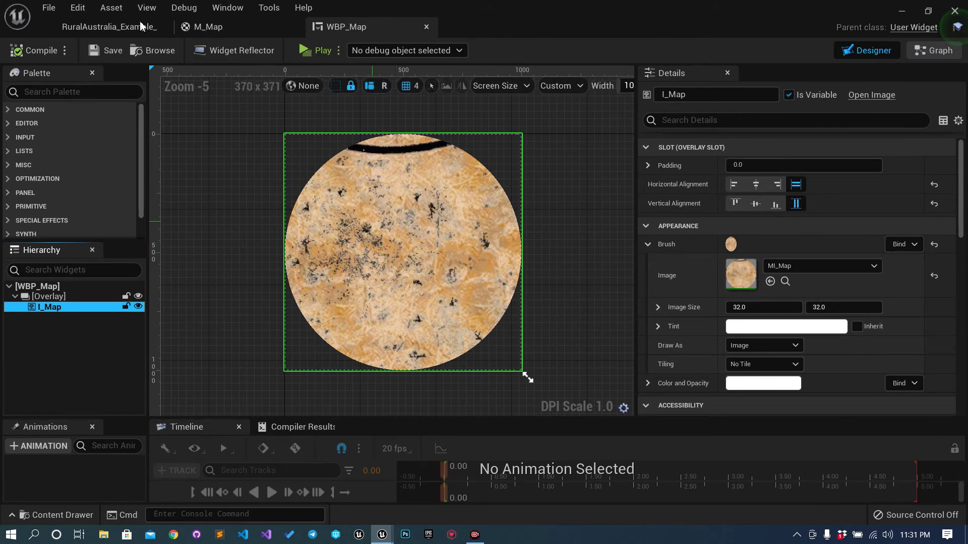
{"action": "left_click", "coordinate": [187, 28]}
{"action": "left_click", "coordinate": [112, 28]}
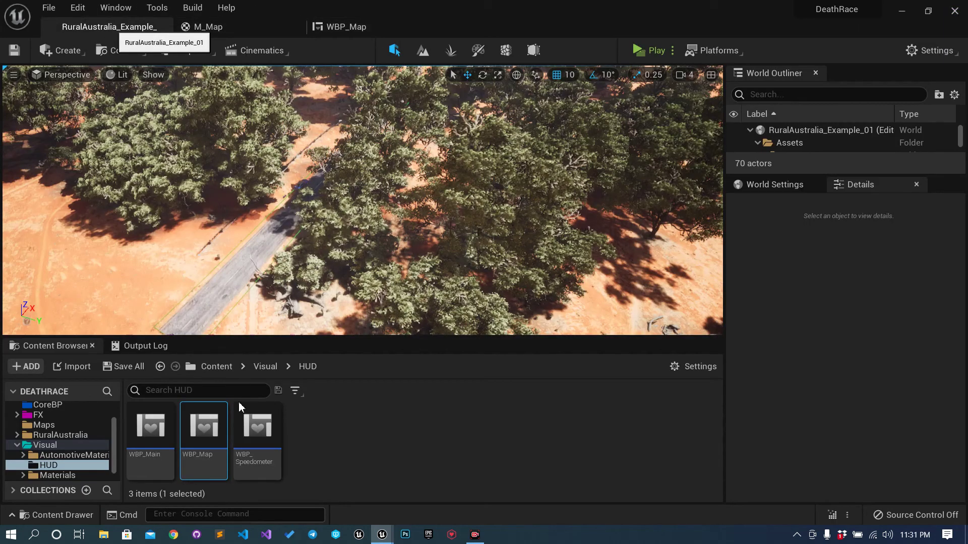
Step: Import the arrow.png image from the desktop into the Visual > Materials > Map folder
{"action": "left_click", "coordinate": [265, 367]}
{"action": "double_click", "coordinate": [252, 423]}
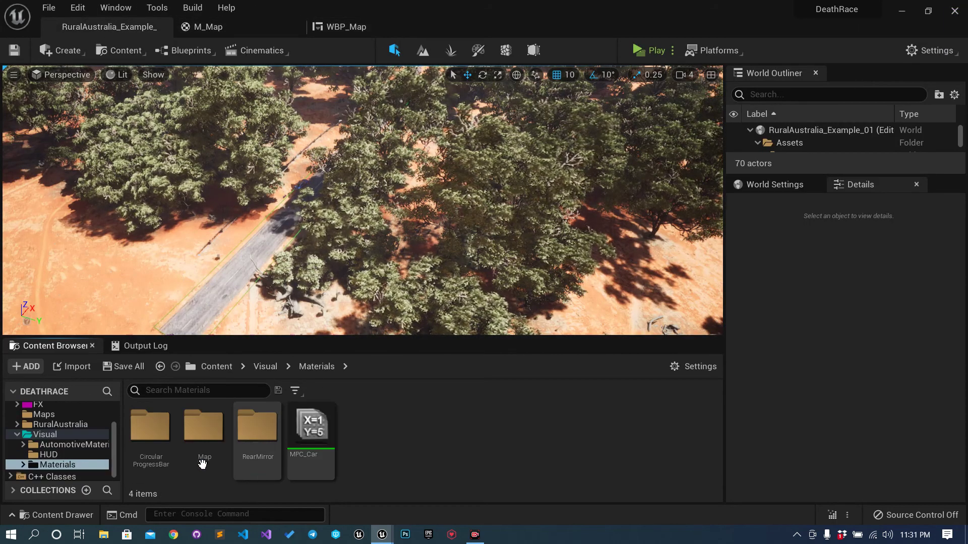
{"action": "double_click", "coordinate": [204, 433]}
{"action": "left_click_drag", "start_coordinate": [611, 10], "coordinate": [574, 97]}
{"action": "left_click_drag", "start_coordinate": [32, 76], "coordinate": [504, 481]}
{"action": "left_click_drag", "start_coordinate": [702, 118], "coordinate": [644, 5]}
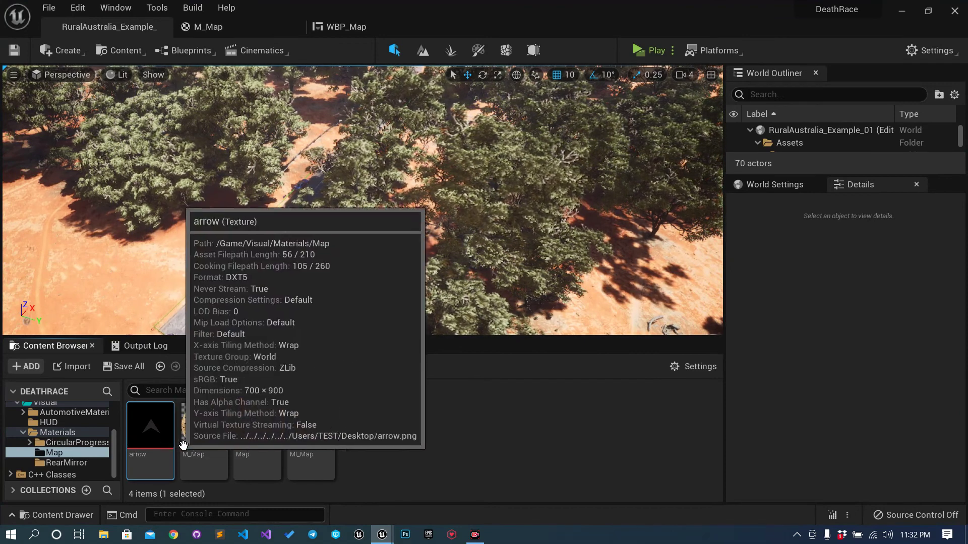
Step: Return to the WBP_Map widget and filter the widget palette for "image"
{"action": "left_click", "coordinate": [358, 26]}
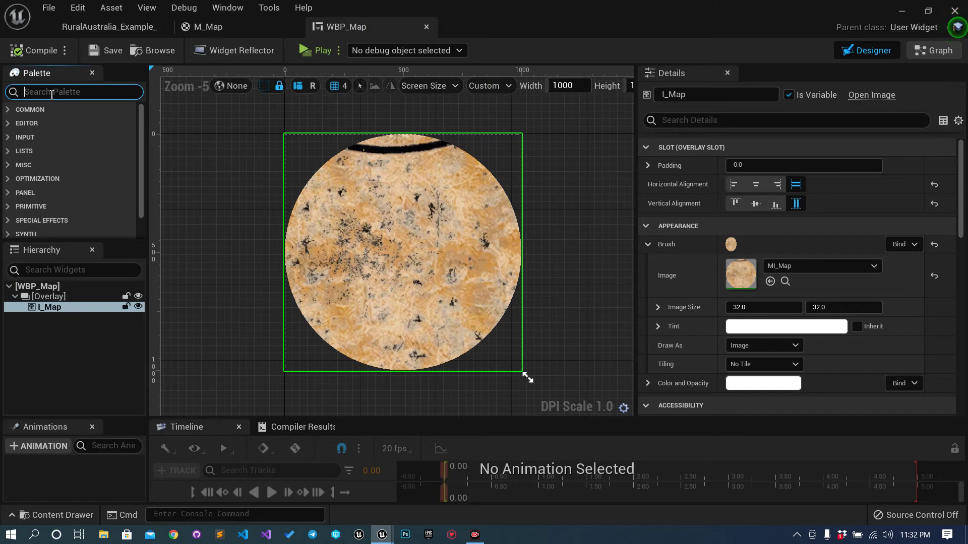
{"action": "type", "text": "image"}
{"action": "left_click", "coordinate": [69, 127]}
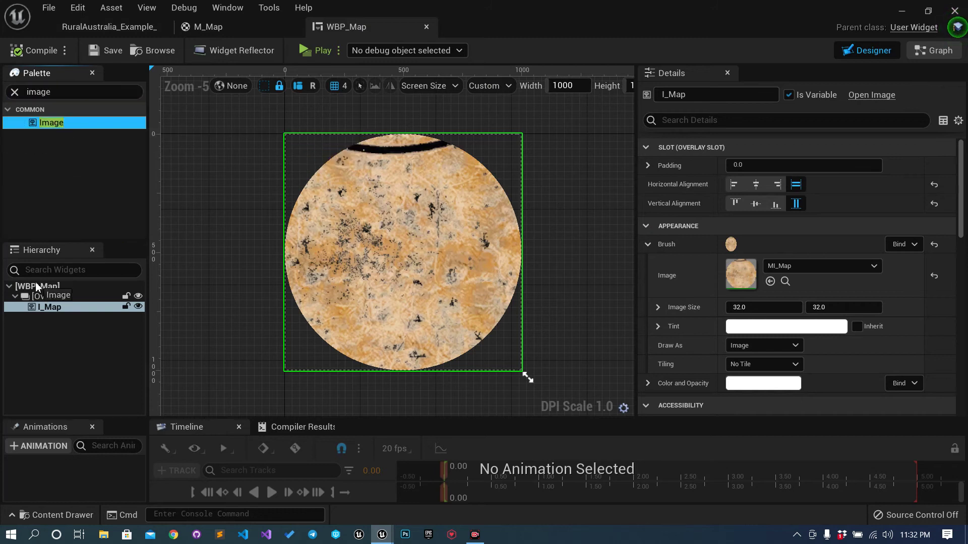
{"action": "left_click_drag", "start_coordinate": [36, 285], "coordinate": [55, 303]}
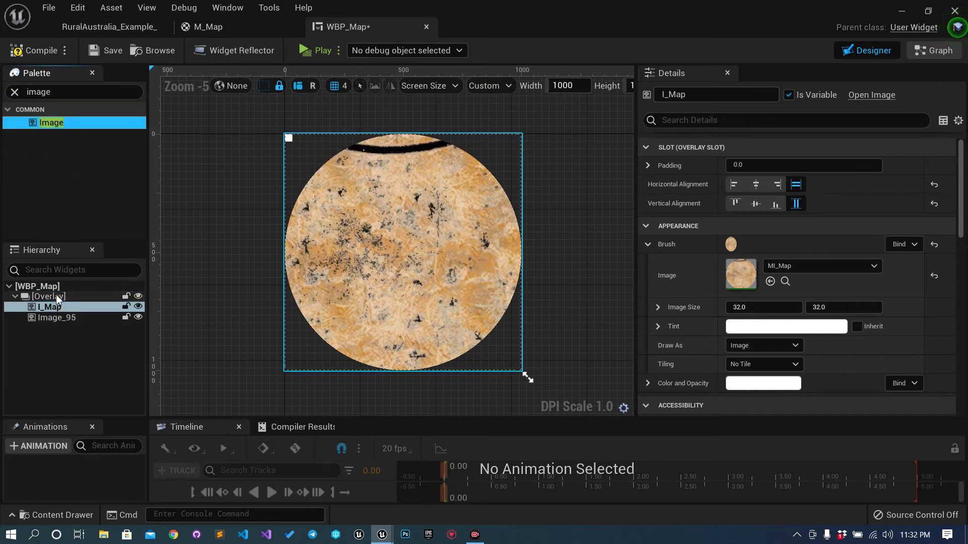
{"action": "left_click", "coordinate": [756, 184]}
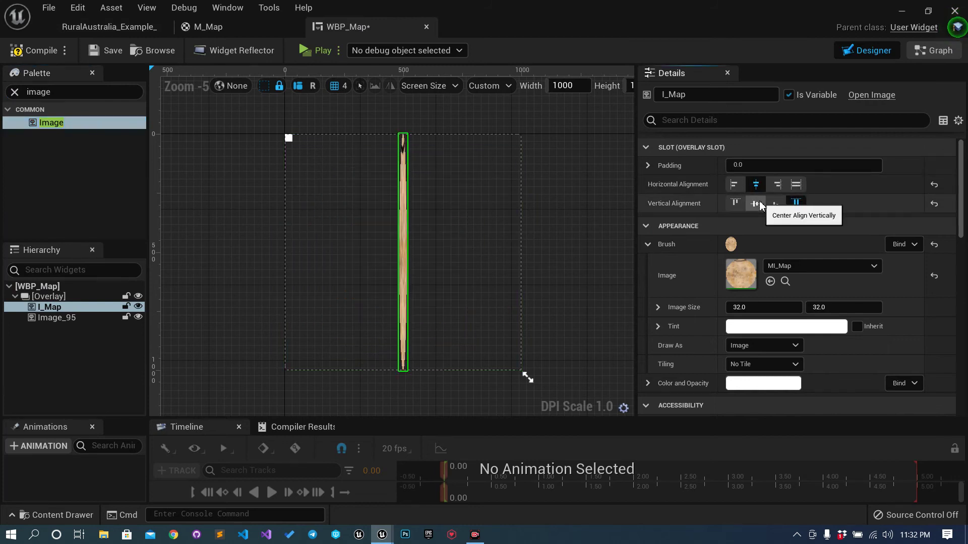
{"action": "key", "text": "ctrl+z"}
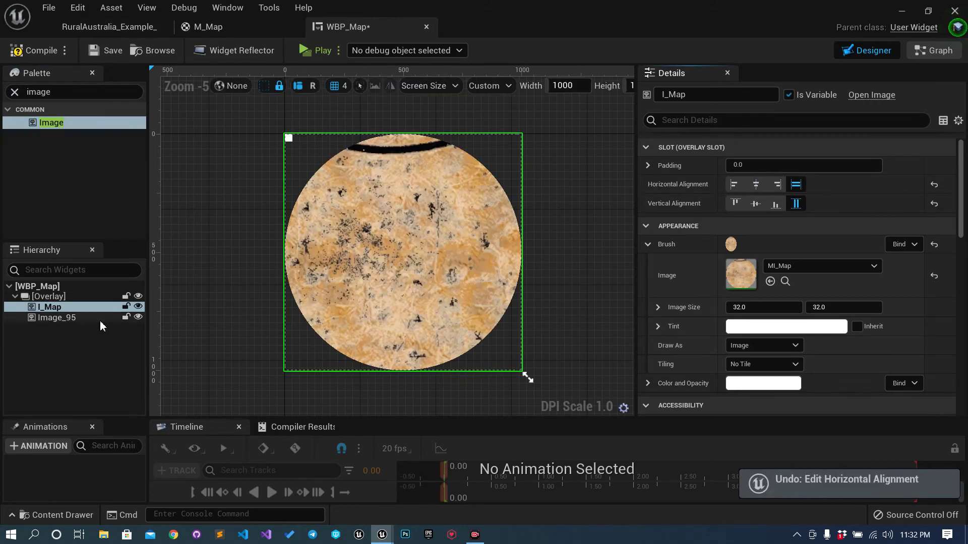
{"action": "left_click", "coordinate": [63, 318]}
{"action": "key", "text": "ctrl+z"}
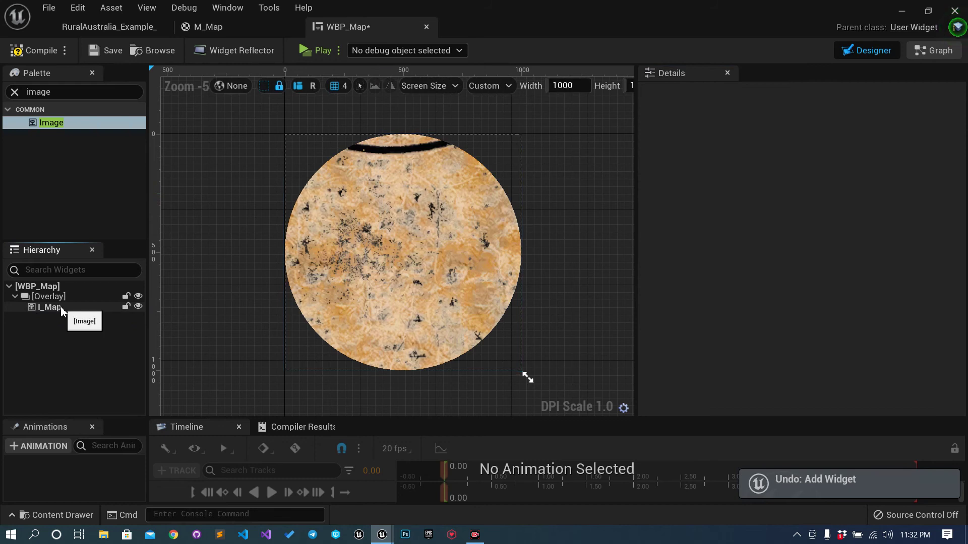
Step: Add an Image widget to WBP_Map's Overlay, beneath I_Map in the hierarchy, and rename it I_Arrow
{"action": "left_click_drag", "start_coordinate": [51, 123], "coordinate": [61, 299]}
{"action": "left_click", "coordinate": [60, 318]}
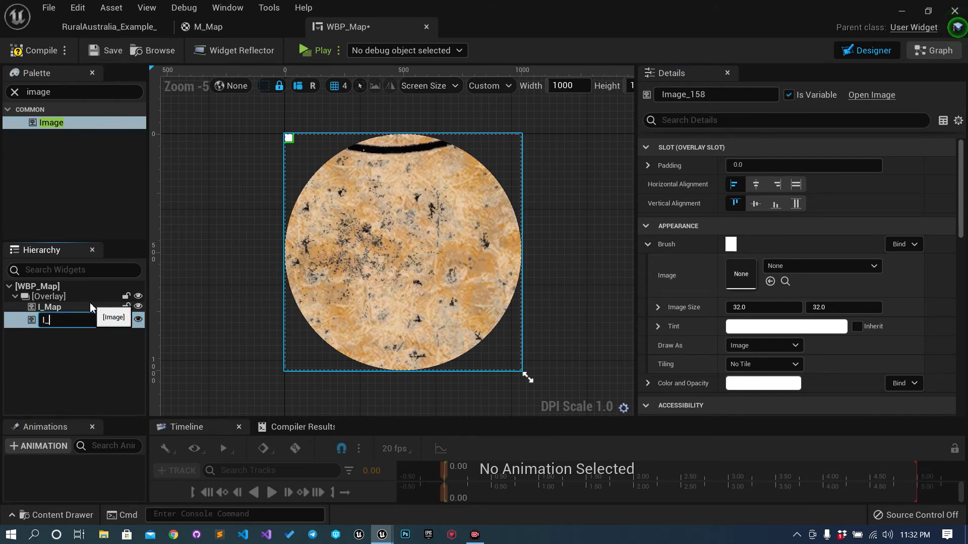
{"action": "type", "text": "I_Arrow"}
{"action": "key", "text": "Return"}
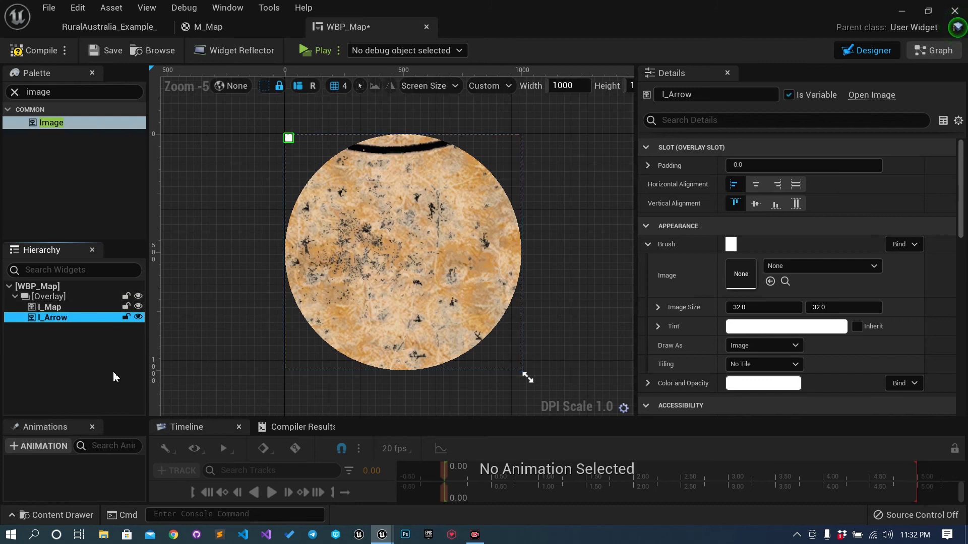
Step: Set I_Arrow's image size to 50 by 50 and assign the arrow texture as its brush image
{"action": "left_click", "coordinate": [771, 309]}
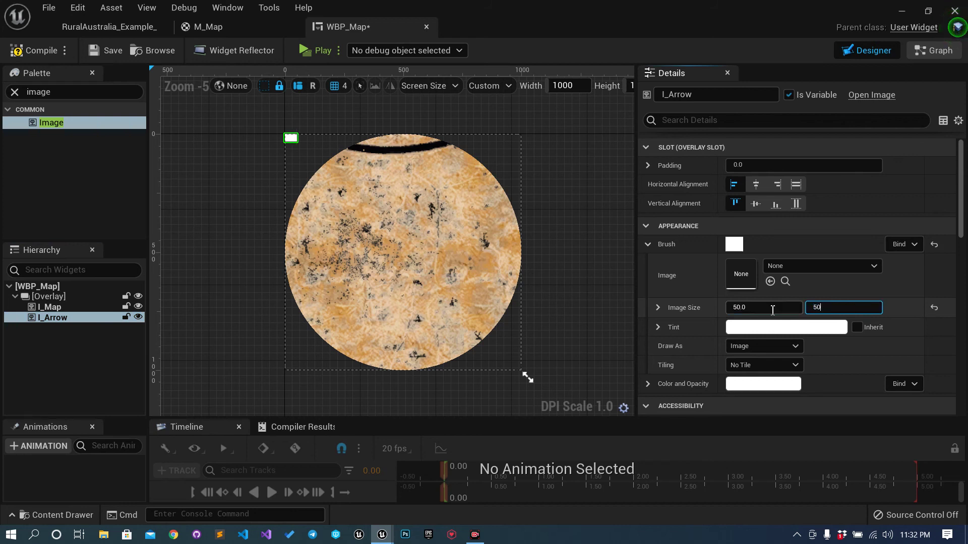
{"action": "left_click", "coordinate": [793, 271]}
{"action": "type", "text": "arr"}
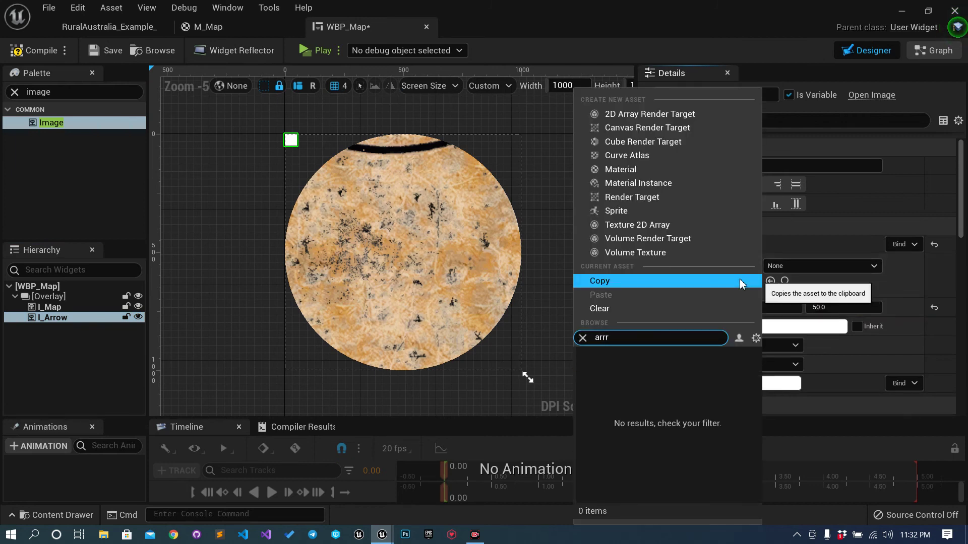
{"action": "left_click", "coordinate": [612, 357]}
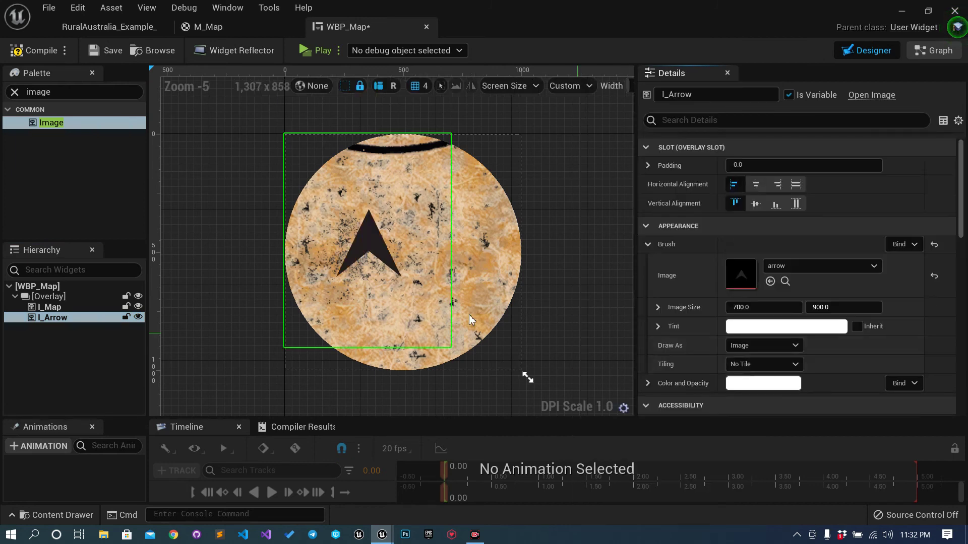
{"action": "left_click", "coordinate": [44, 56]}
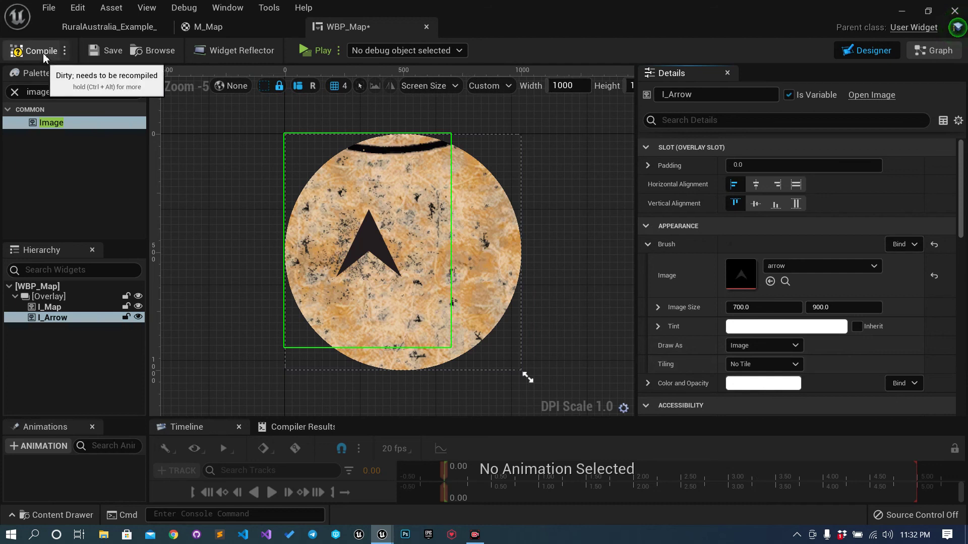
Step: Resize the textured I_Arrow image to 50 by 50, center it horizontally and vertically in the Overlay, and compile and save WBP_Map
{"action": "left_click", "coordinate": [786, 309]}
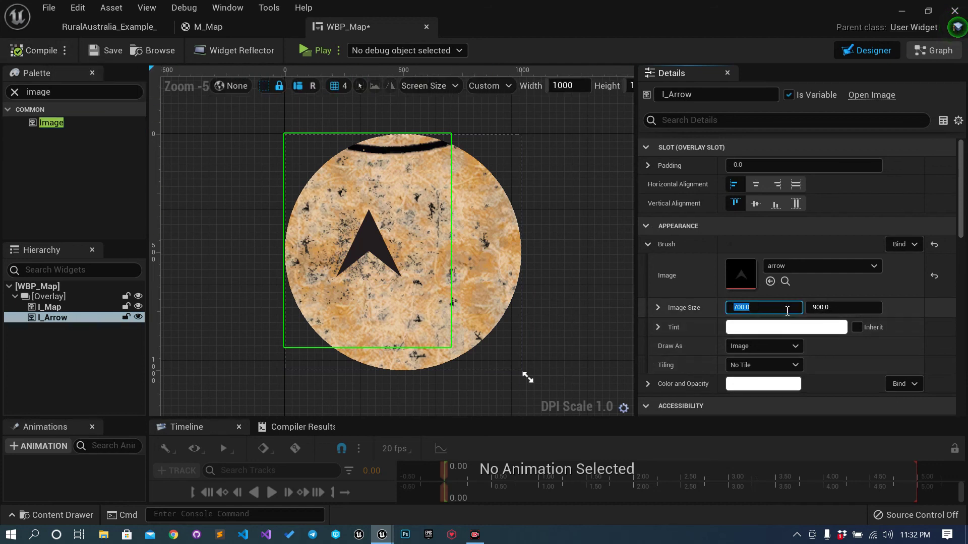
{"action": "type", "text": "50"}
{"action": "key", "text": "Tab"}
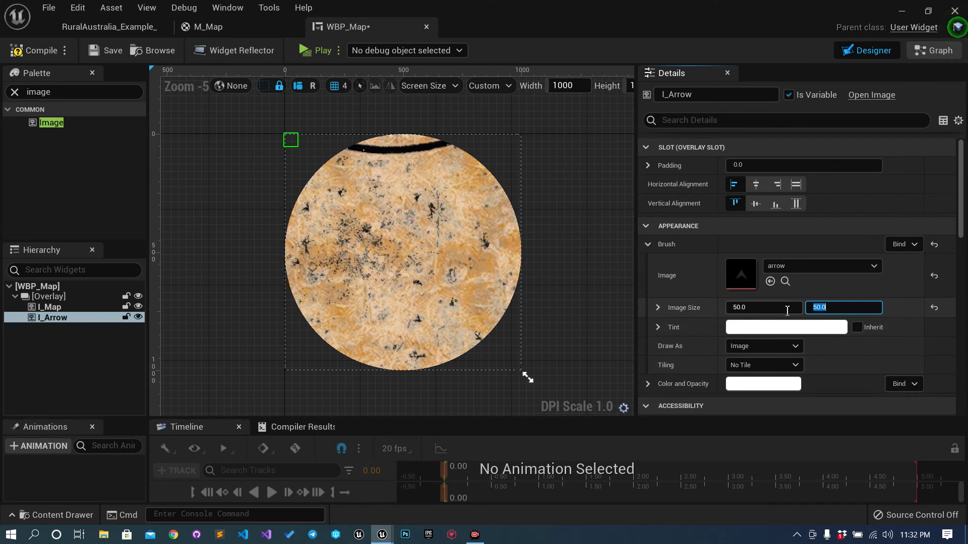
{"action": "left_click", "coordinate": [755, 184]}
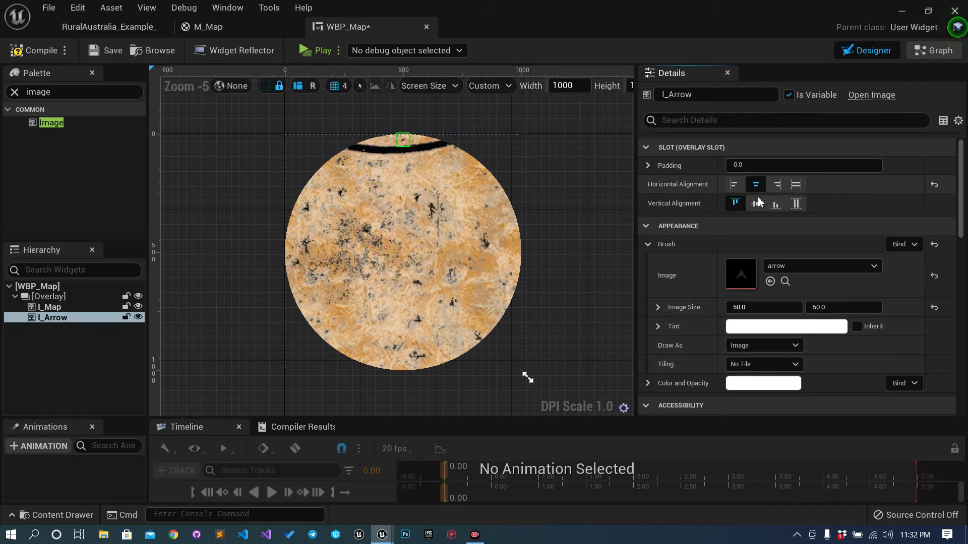
{"action": "left_click", "coordinate": [756, 204]}
{"action": "scroll", "coordinate": [406, 252], "scroll_direction": "up", "scroll_amount": 5}
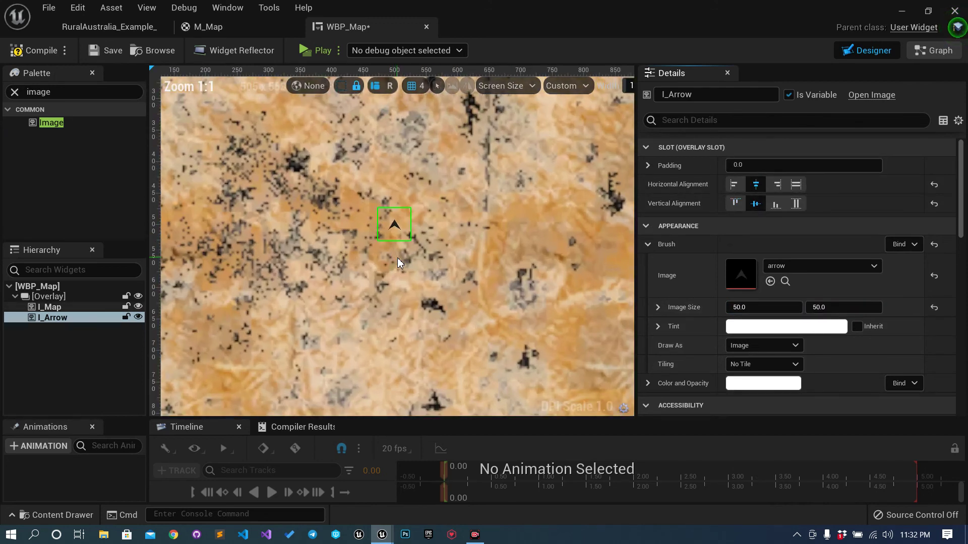
{"action": "scroll", "coordinate": [411, 252], "scroll_direction": "down", "scroll_amount": 4}
{"action": "left_click", "coordinate": [35, 50]}
{"action": "left_click", "coordinate": [107, 50]}
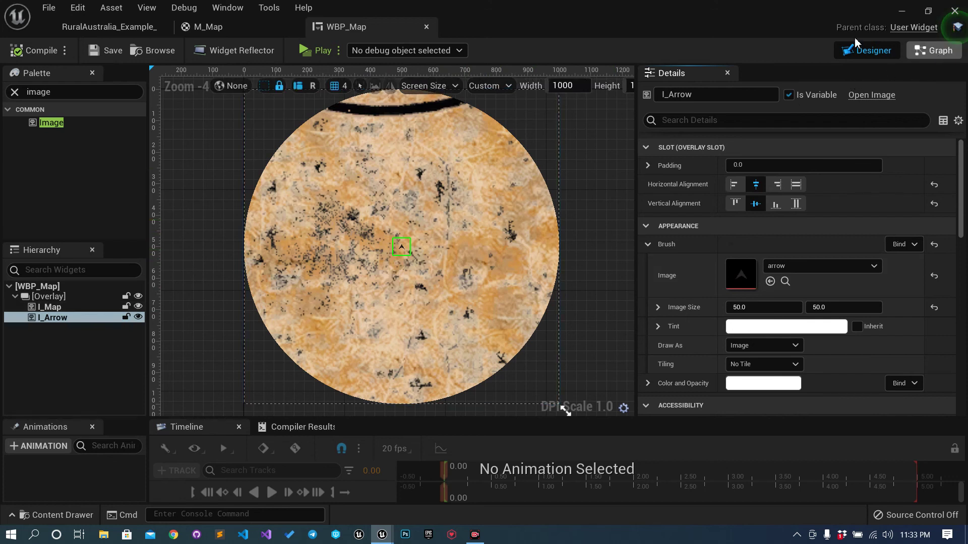
Step: Add a Get I_Arrow node to WBP_Map's event graph below the last Set Scalar Parameter Value node
{"action": "left_click", "coordinate": [923, 50]}
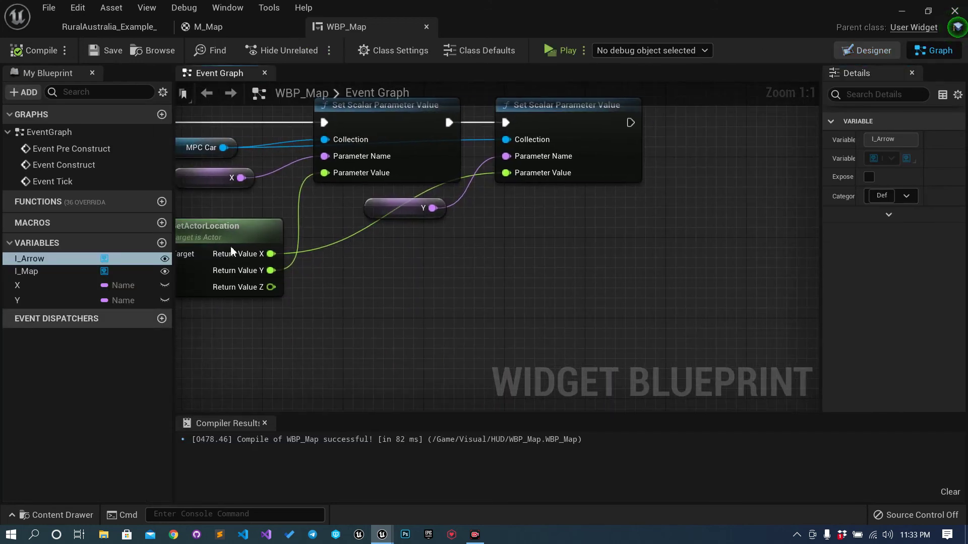
{"action": "left_click", "coordinate": [46, 260]}
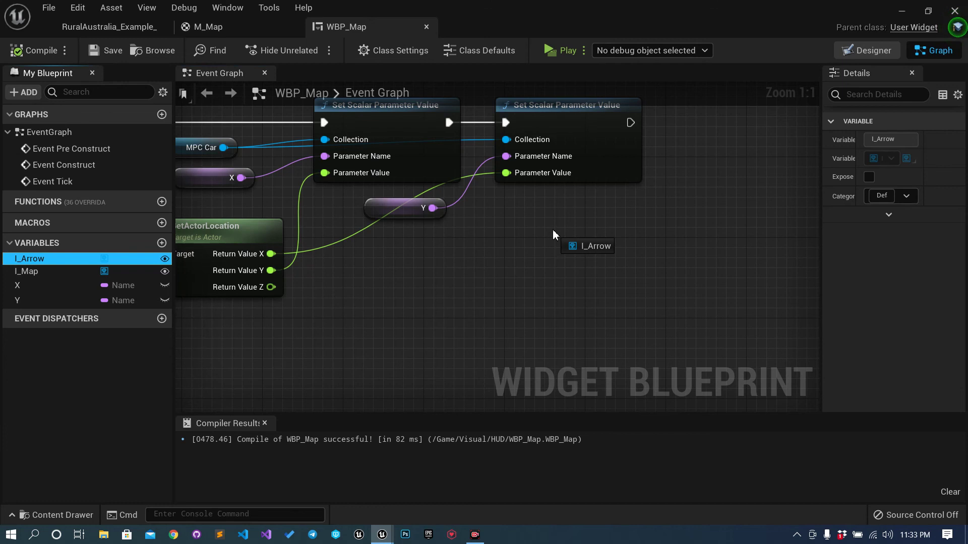
{"action": "left_click_drag", "start_coordinate": [564, 225], "coordinate": [565, 227]}
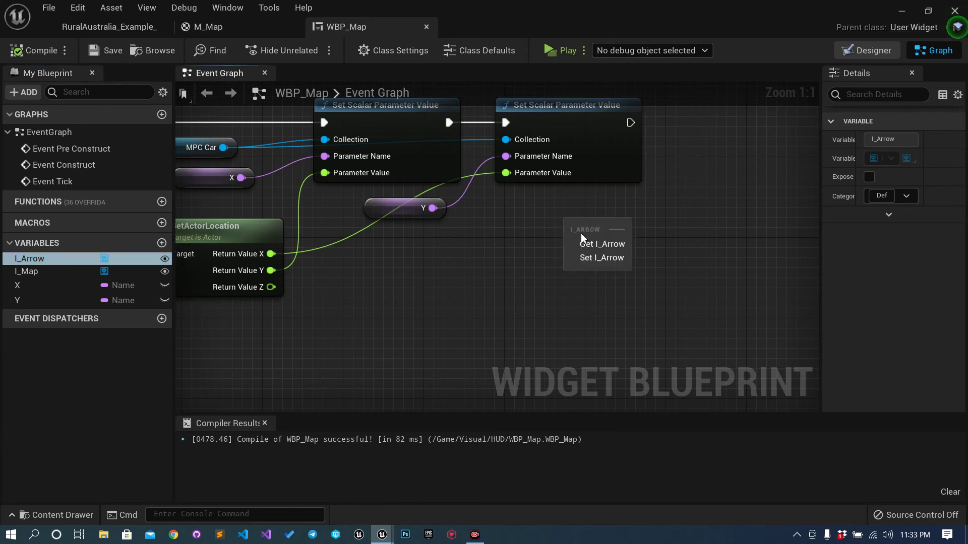
{"action": "left_click", "coordinate": [592, 244]}
{"action": "right_click_drag", "start_coordinate": [637, 229], "coordinate": [561, 269]}
Step: Create a Set Render Transform Angle node targeting I_Arrow, and link its execution after the second Set Scalar Parameter Value node
{"action": "left_click_drag", "start_coordinate": [558, 268], "coordinate": [621, 204]}
{"action": "type", "text": "setre"}
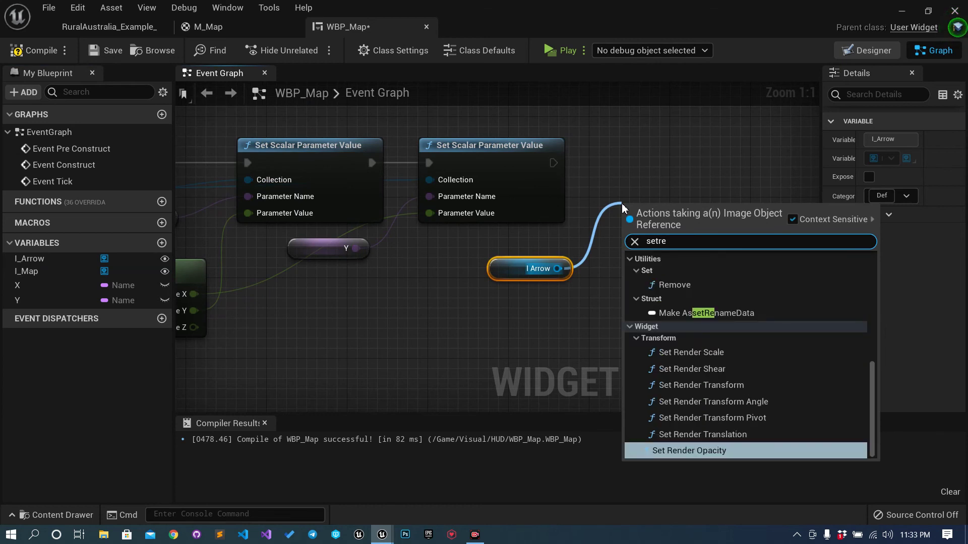
{"action": "type", "text": "nd"}
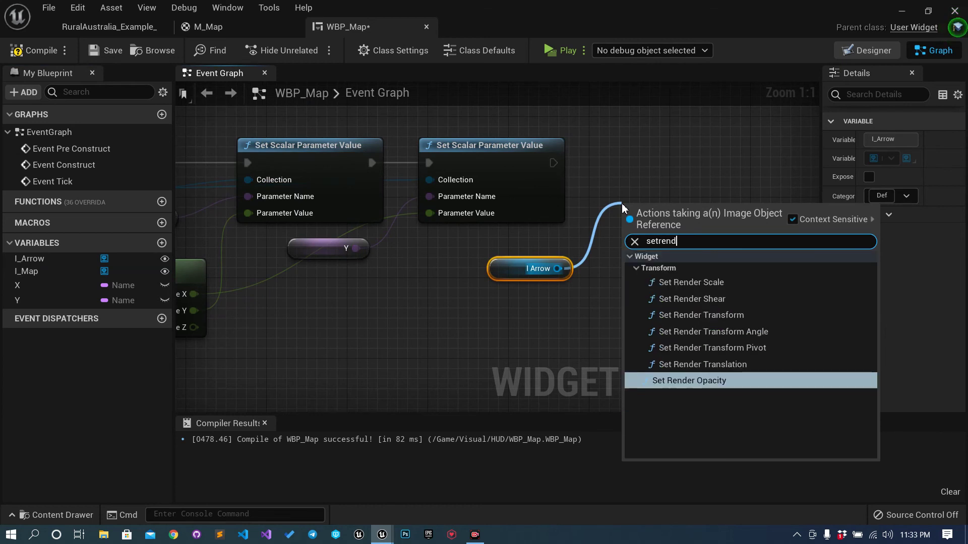
{"action": "key", "text": "Up"}
{"action": "key", "text": "Up"}
{"action": "key", "text": "Up"}
{"action": "key", "text": "Return"}
{"action": "left_click_drag", "start_coordinate": [631, 245], "coordinate": [553, 163]}
{"action": "left_click", "coordinate": [639, 150]}
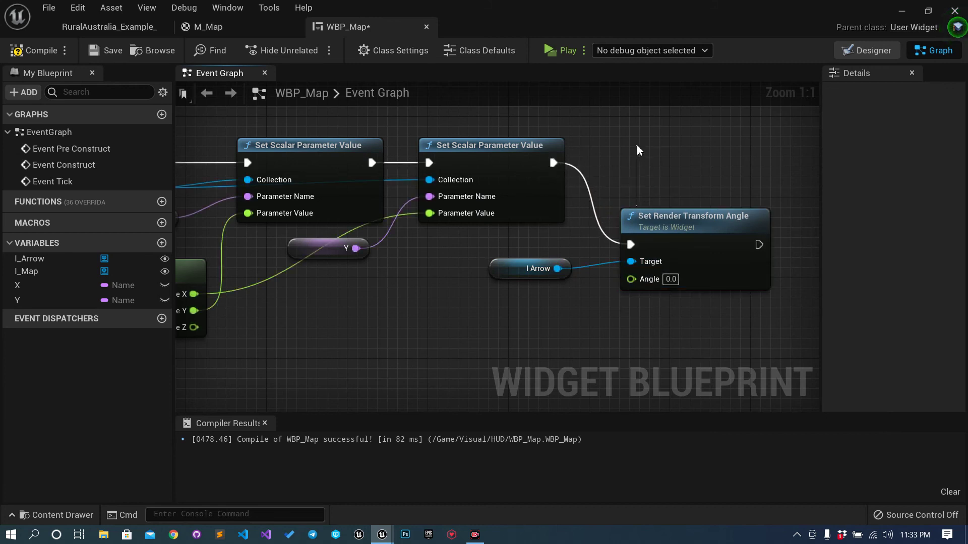
{"action": "left_click_drag", "start_coordinate": [672, 221], "coordinate": [652, 137]}
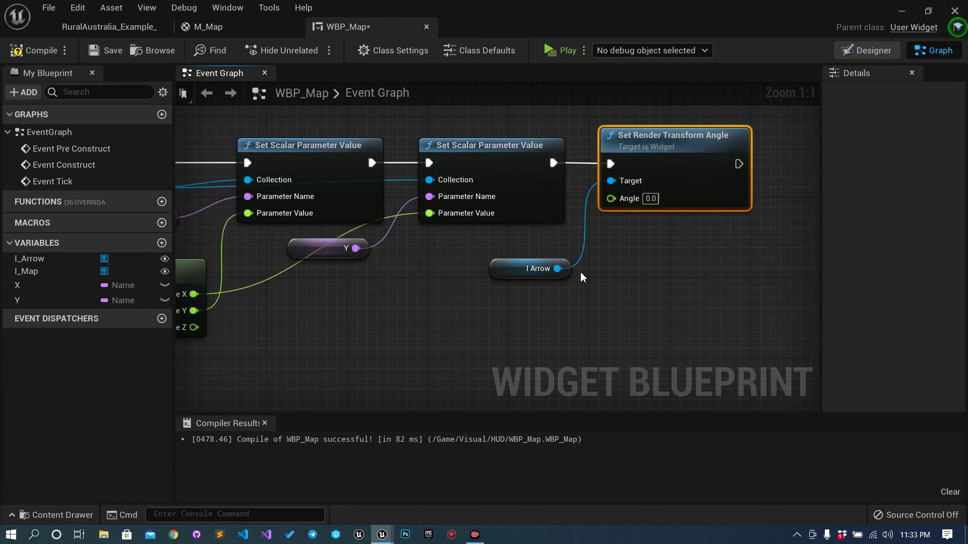
Step: Create a GetActorRotation node from the As CH Car Base output, split its return value, and place it below the I_Arrow node
{"action": "right_click_drag", "start_coordinate": [454, 320], "coordinate": [409, 224]}
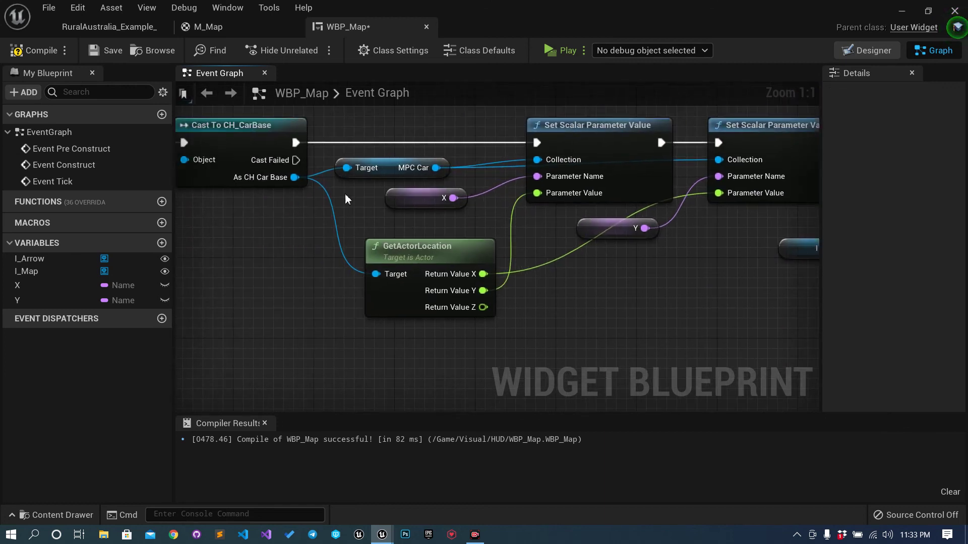
{"action": "left_click_drag", "start_coordinate": [294, 177], "coordinate": [668, 325]}
{"action": "type", "text": "get"}
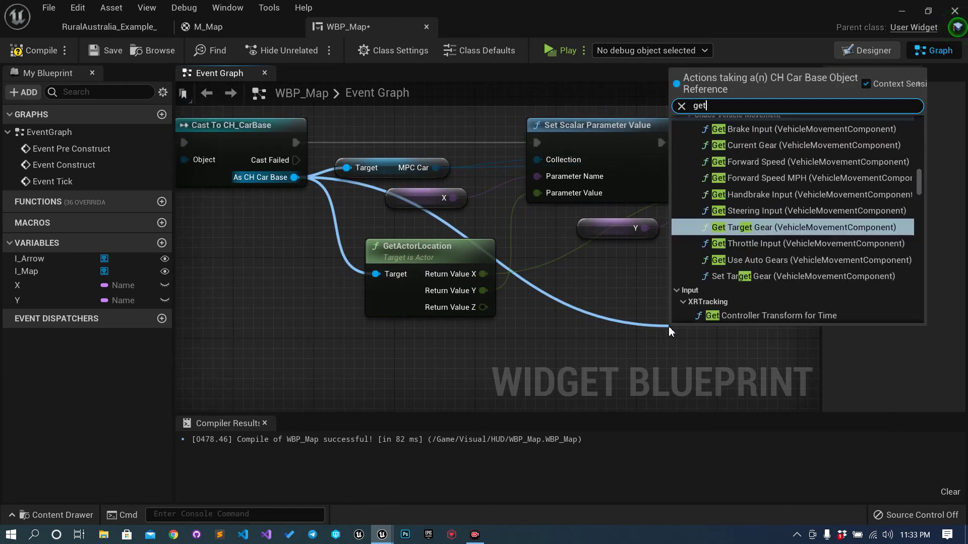
{"action": "type", "text": "actorro"}
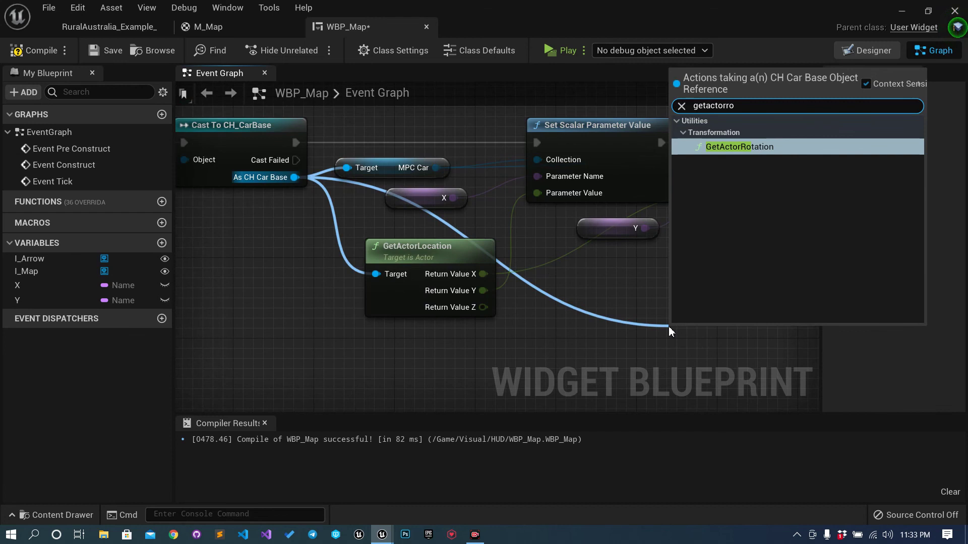
{"action": "key", "text": "Return"}
{"action": "right_click_drag", "start_coordinate": [707, 300], "coordinate": [450, 237]}
{"action": "right_click", "coordinate": [520, 301]}
{"action": "left_click", "coordinate": [559, 341]}
{"action": "left_click_drag", "start_coordinate": [508, 302], "coordinate": [547, 261]}
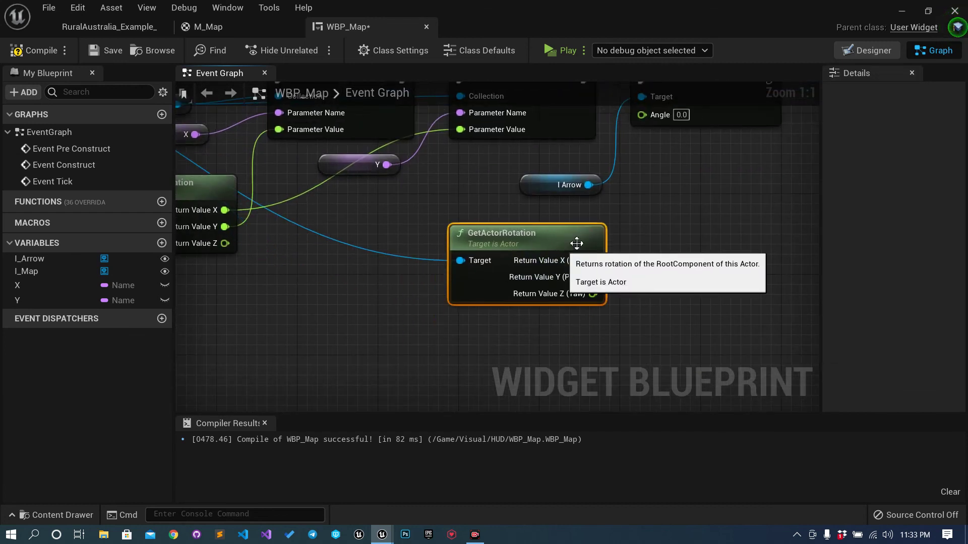
Step: Connect GetActorRotation's Return Value Z (Yaw) to the Angle input of Set Render Transform Angle, and compile and save WBP_Map
{"action": "right_click_drag", "start_coordinate": [672, 224], "coordinate": [593, 287]}
{"action": "left_click_drag", "start_coordinate": [505, 356], "coordinate": [555, 177]}
{"action": "left_click", "coordinate": [35, 50]}
{"action": "left_click", "coordinate": [109, 50]}
Step: Play the RuralAustralia_Example level, drive the car along the road to check the minimap arrow's rotation, and end the preview
{"action": "left_click", "coordinate": [110, 27]}
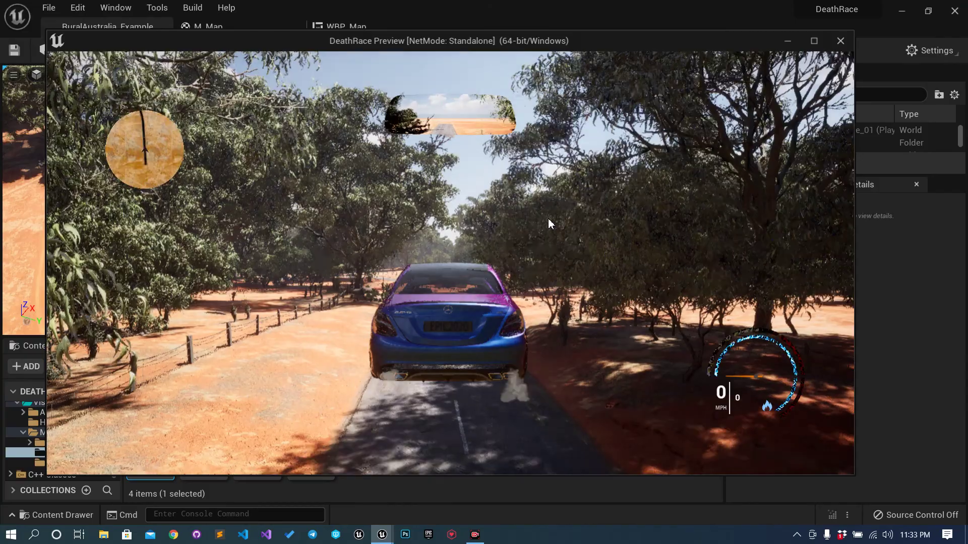
{"action": "key", "text": "w"}
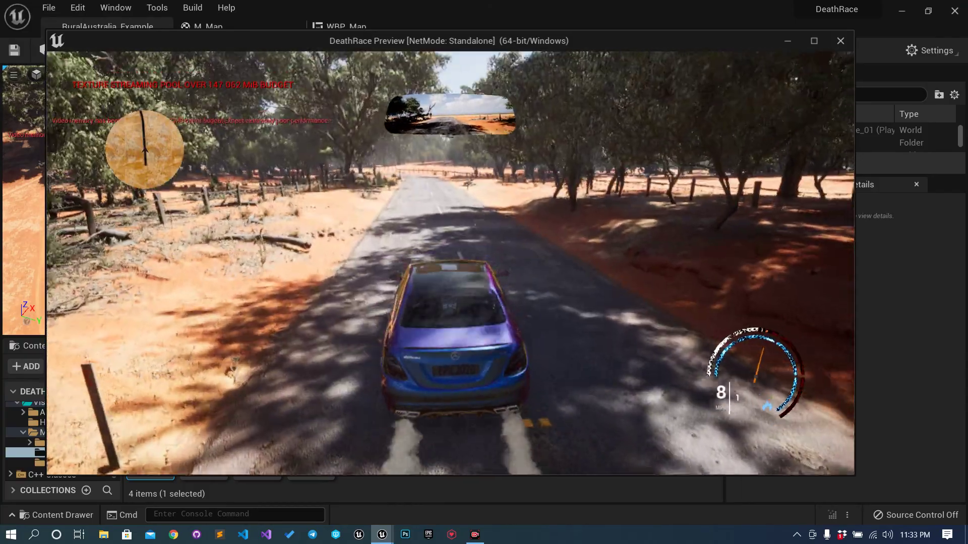
{"action": "key", "text": "shift"}
{"action": "key", "text": "w"}
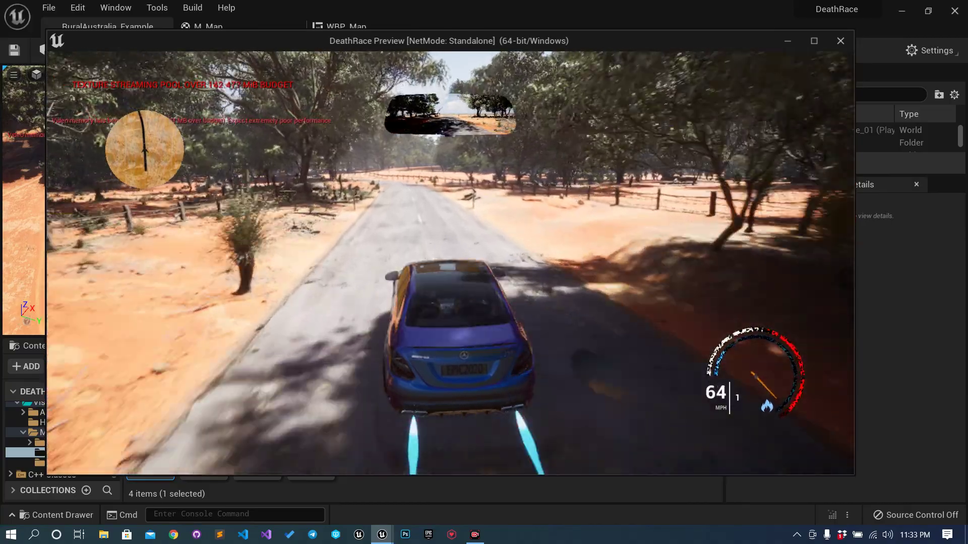
{"action": "key", "text": "s"}
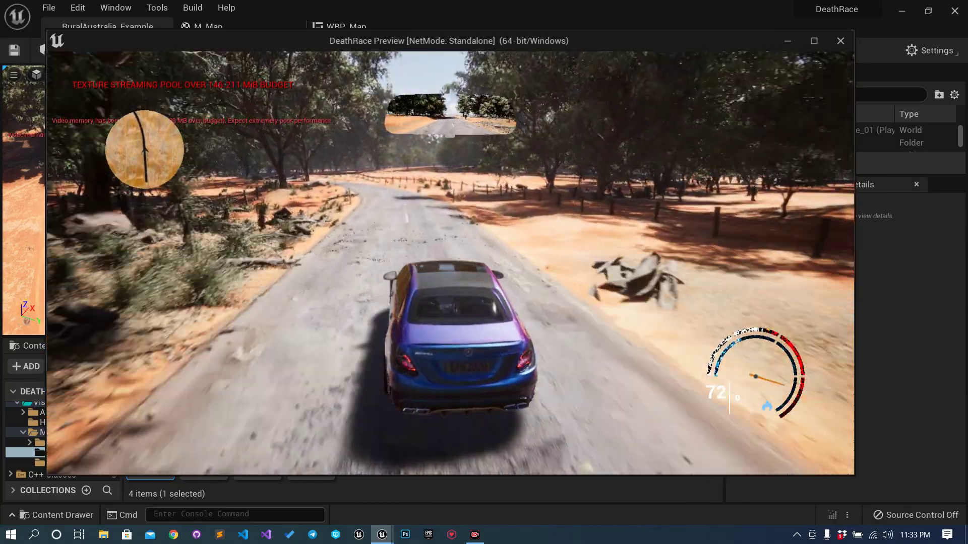
{"action": "key", "text": "Escape"}
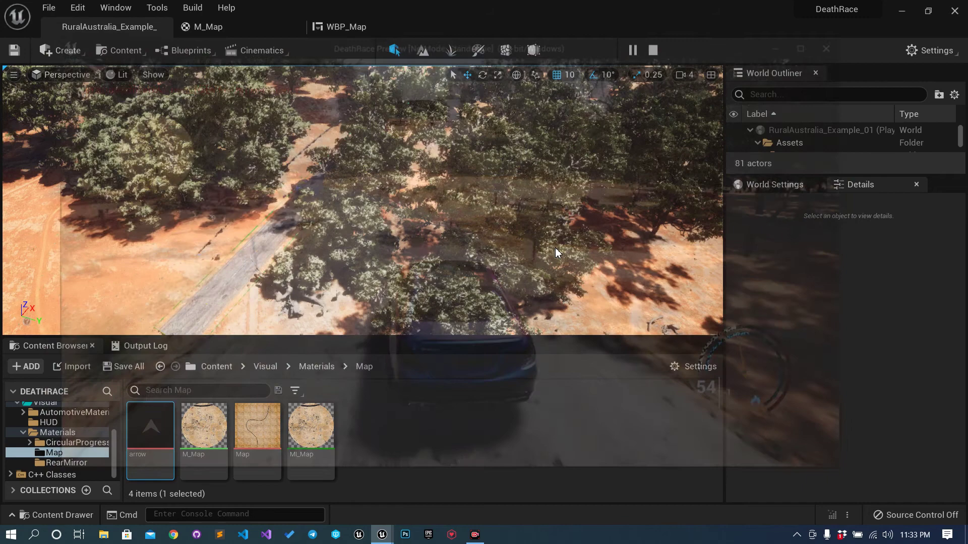